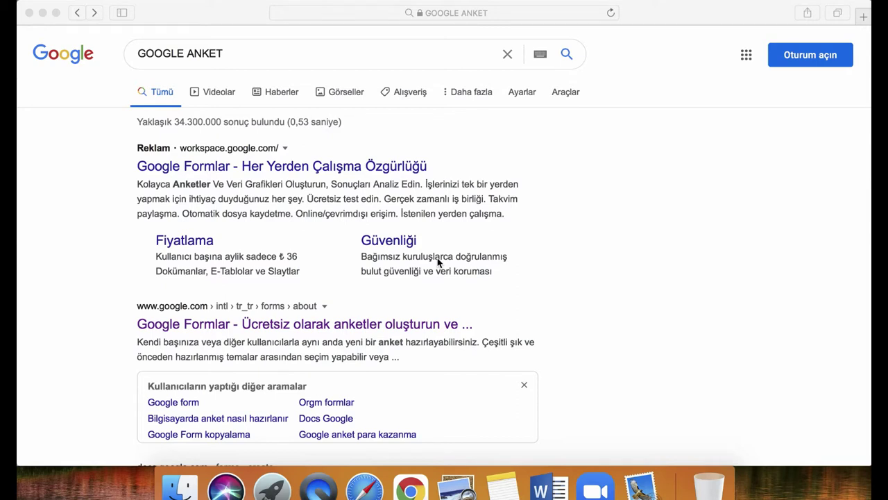
# - Open the 'Google Formlar - Ücretsiz olarak anketler oluşturun' result from the GOOGLE ANKET search
pyautogui.scroll(-5, 438, 258)
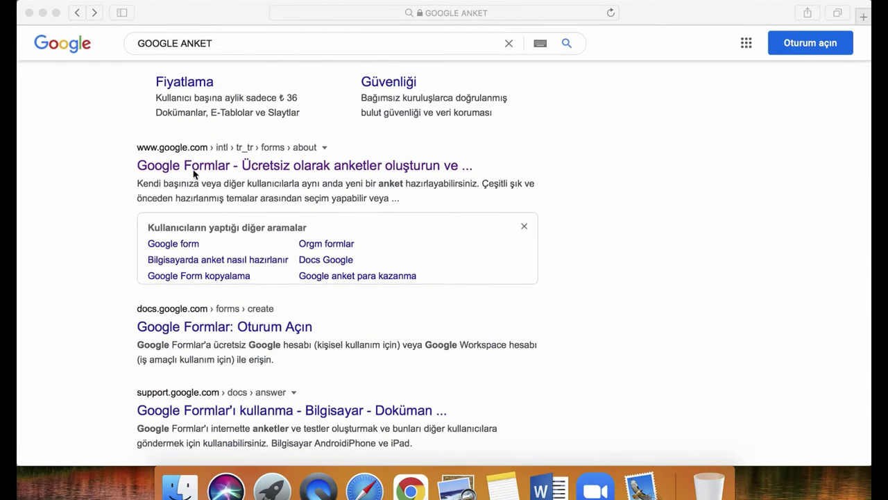
pyautogui.click(399, 168)
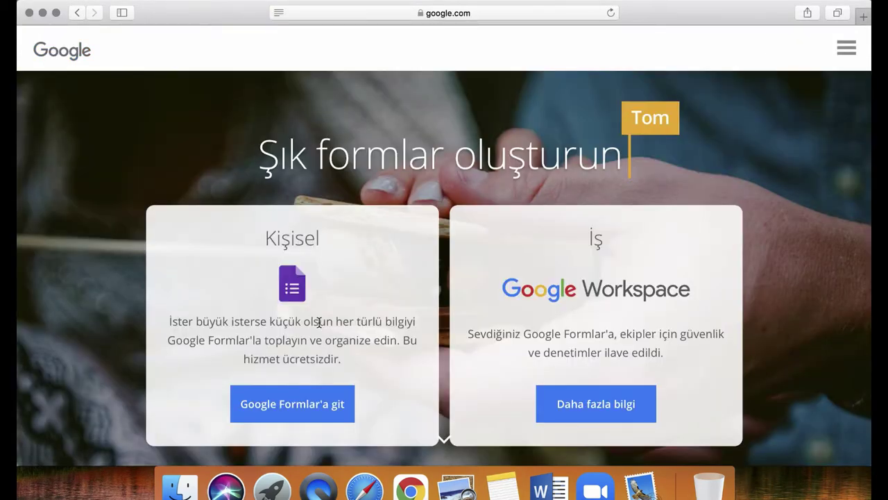
# - Go to Google Forms for personal use, which leads to the Drive sign-in page
pyautogui.click(298, 410)
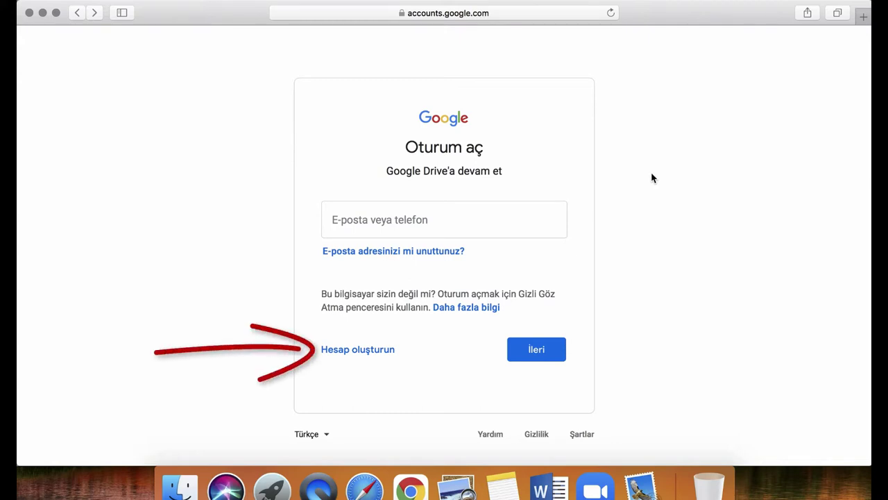
pyautogui.click(359, 356)
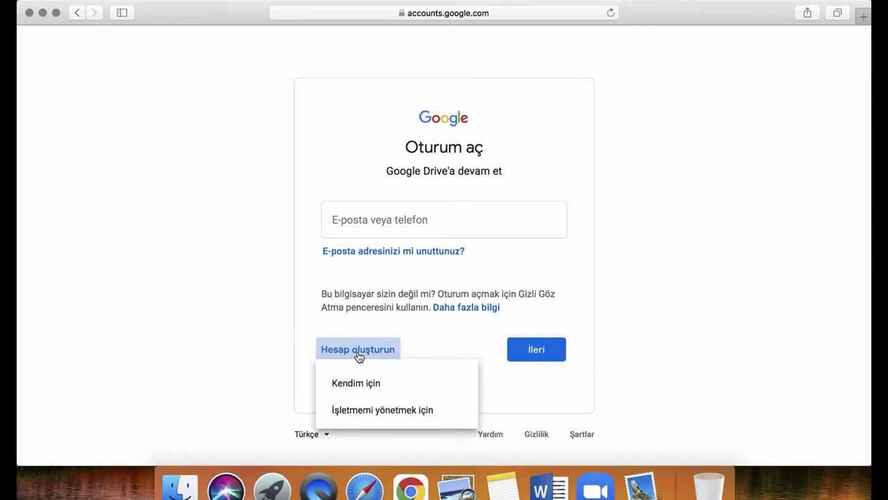
pyautogui.click(367, 389)
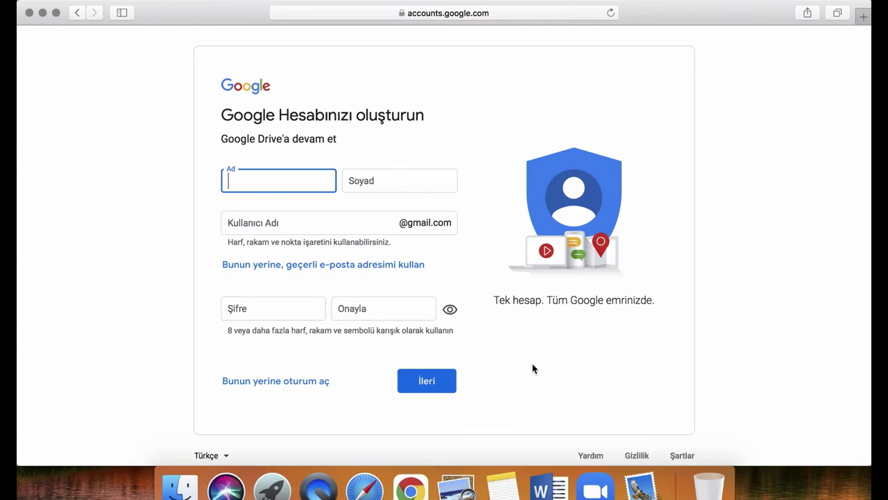
pyautogui.click(294, 219)
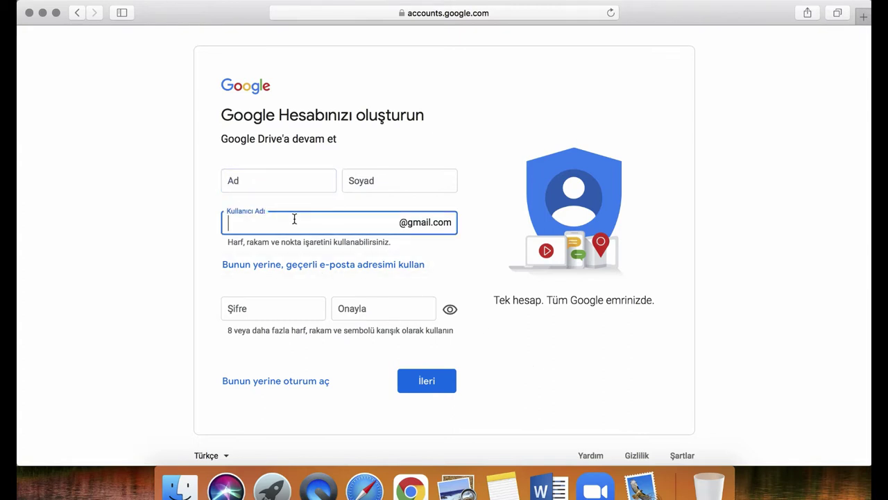
pyautogui.click(76, 15)
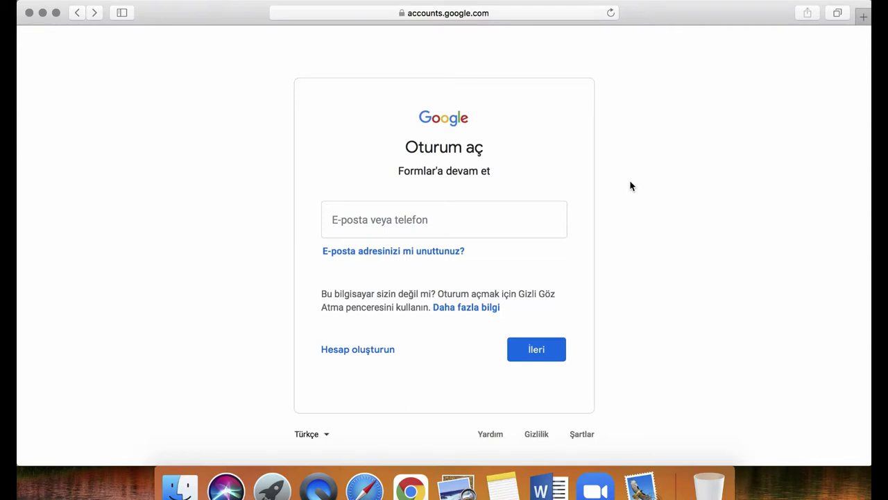
# - Sign in with the account e-mail and password to reach a blank untitled form
pyautogui.click(376, 218)
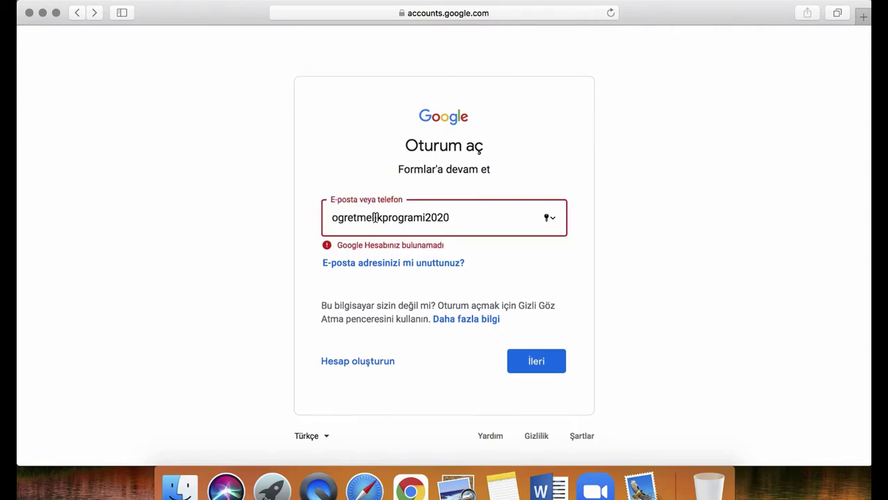
pyautogui.click(526, 359)
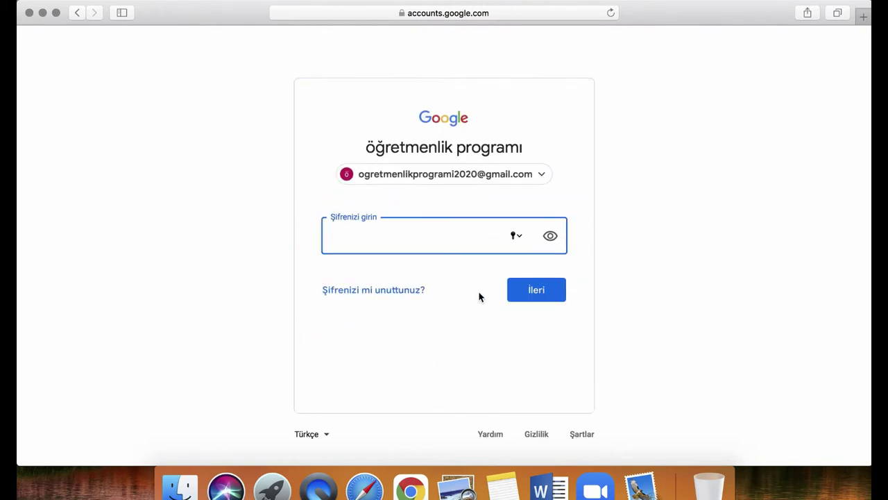
pyautogui.click(548, 292)
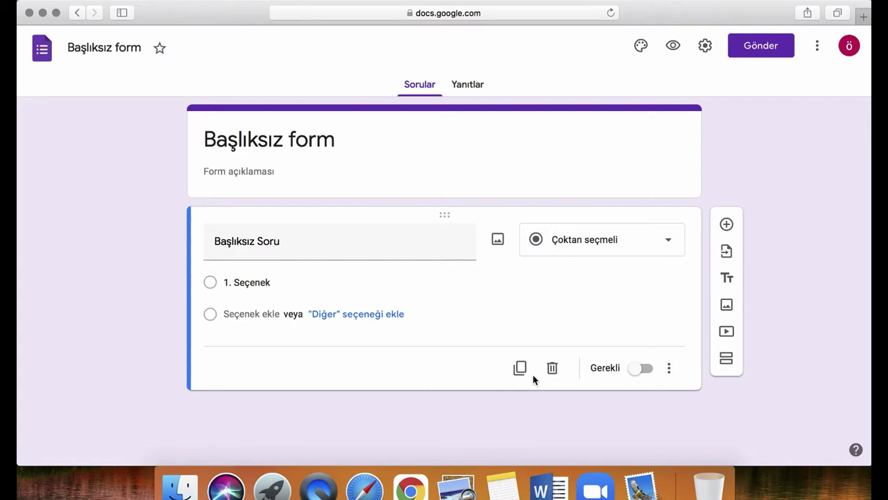
# - Replace the 'Başlıksız form' title with 'Anket Deneme'
pyautogui.click(327, 143)
pyautogui.write('An')
pyautogui.press('BackSpace')
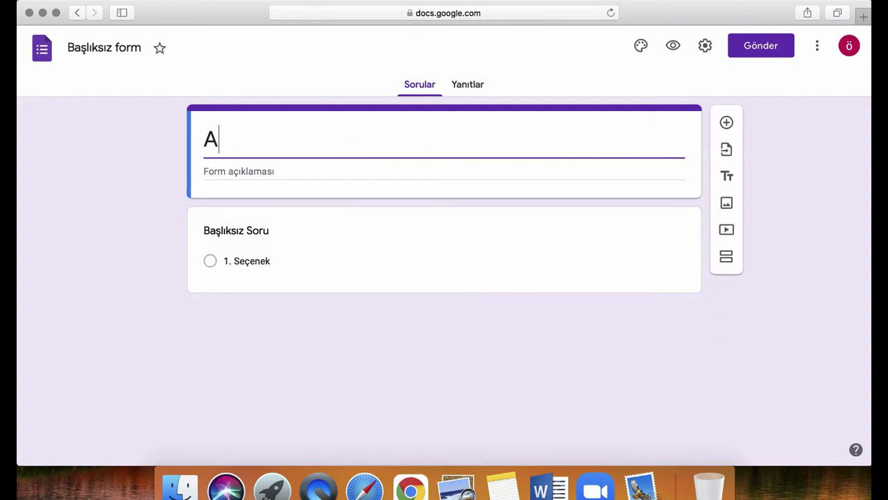
pyautogui.press('BackSpace')
pyautogui.write('İşi')
pyautogui.press('BackSpace')
pyautogui.press('BackSpace')
pyautogui.press('BackSpace')
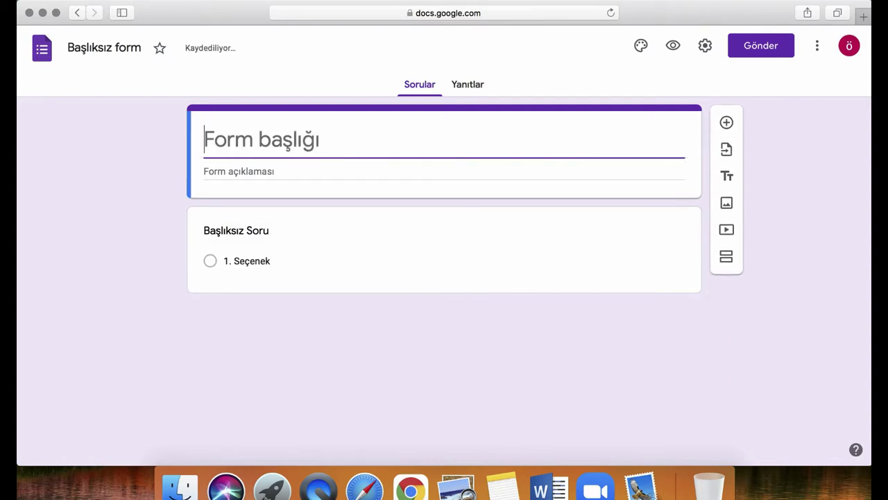
pyautogui.write('Anket Deneme')
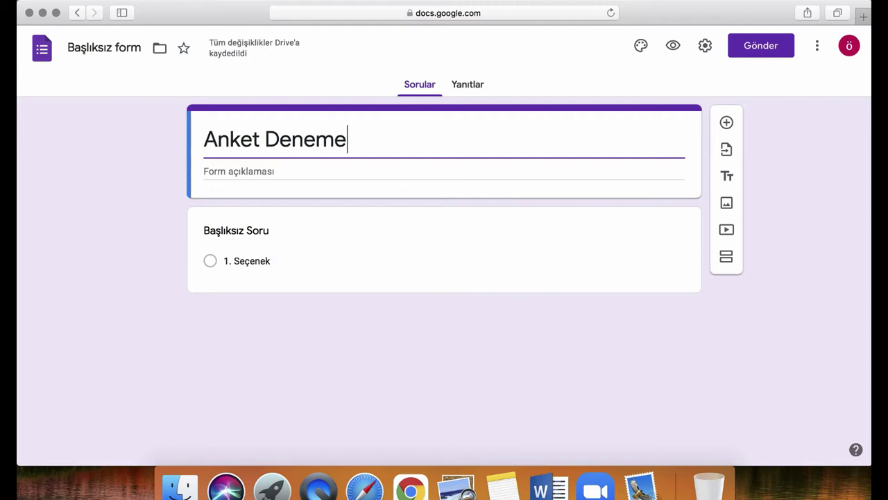
pyautogui.click(347, 367)
pyautogui.tripleClick(353, 145)
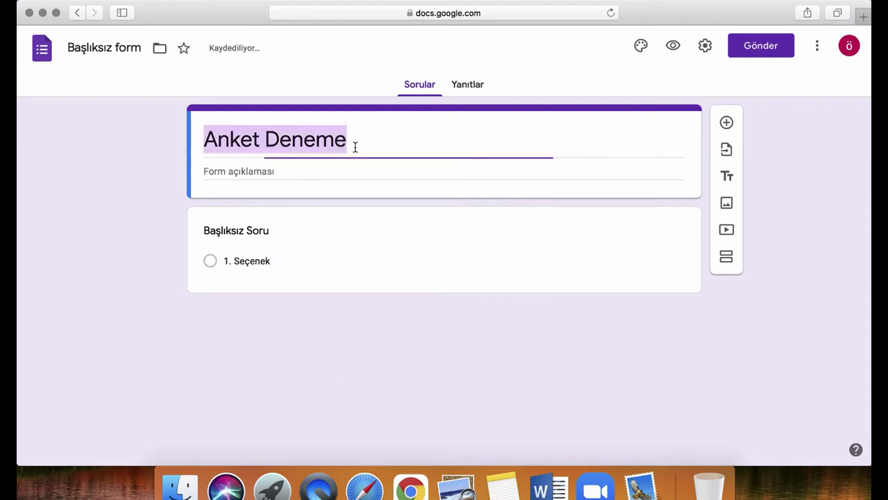
pyautogui.click(318, 168)
# - Update the document file name to 'Anket Deneme' to match the title
pyautogui.click(104, 47)
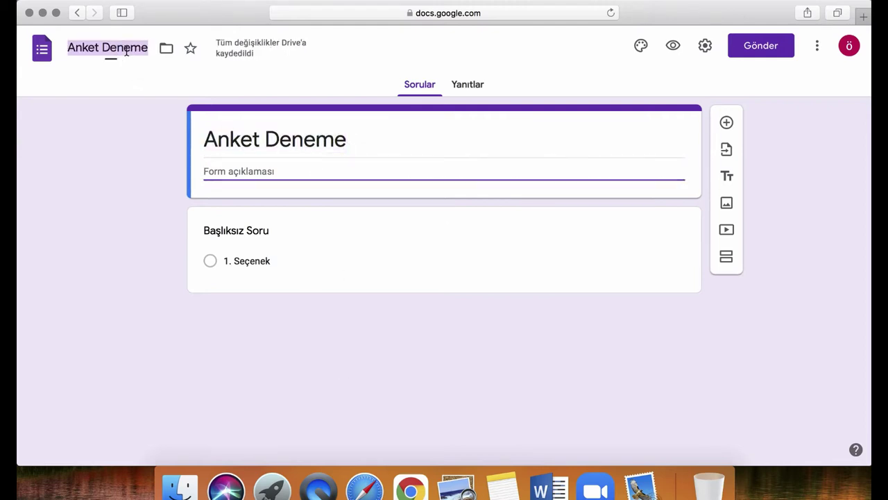
pyautogui.click(123, 47)
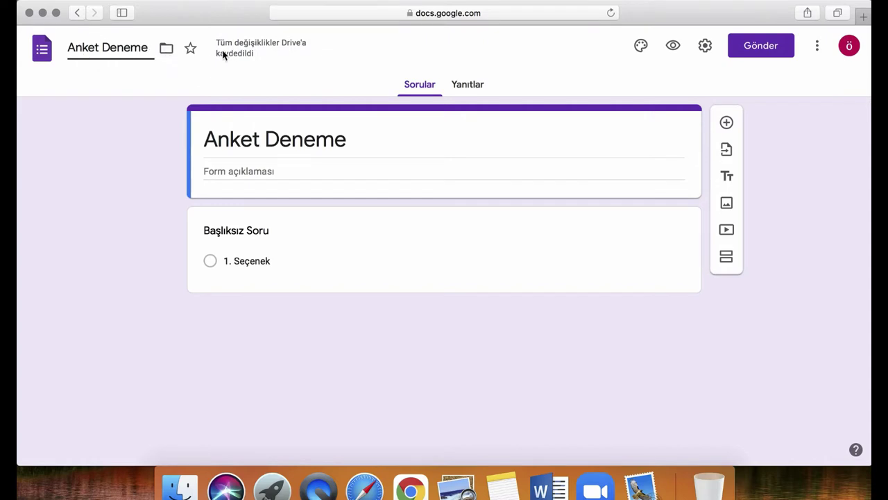
pyautogui.moveTo(261, 48)
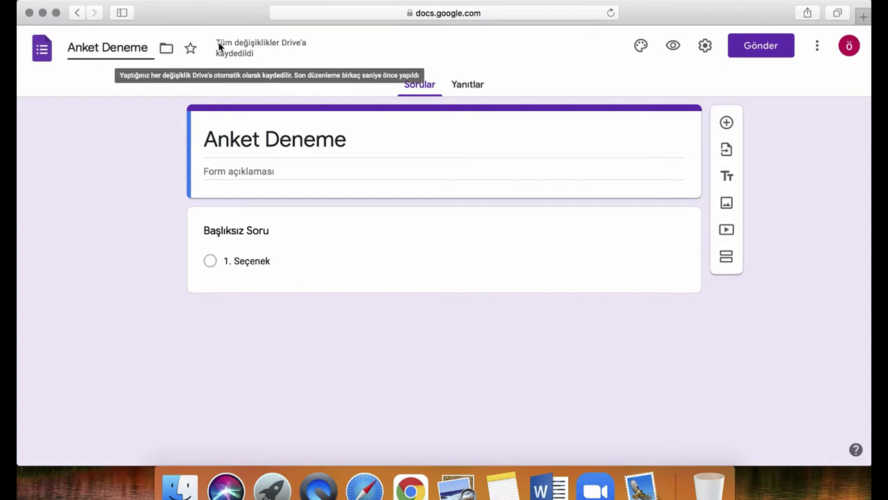
pyautogui.click(218, 47)
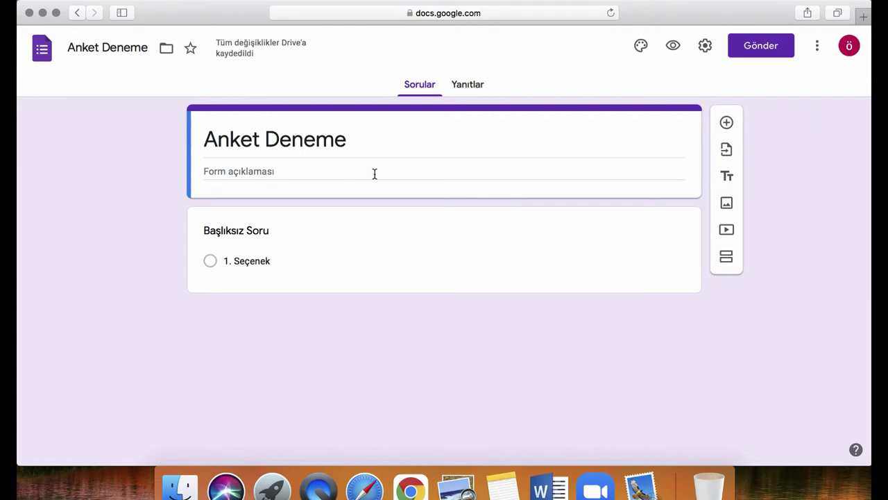
# - Write the description lines Amaç, Yönerge, Açıklama and Teşekkür, one per line
pyautogui.click(342, 168)
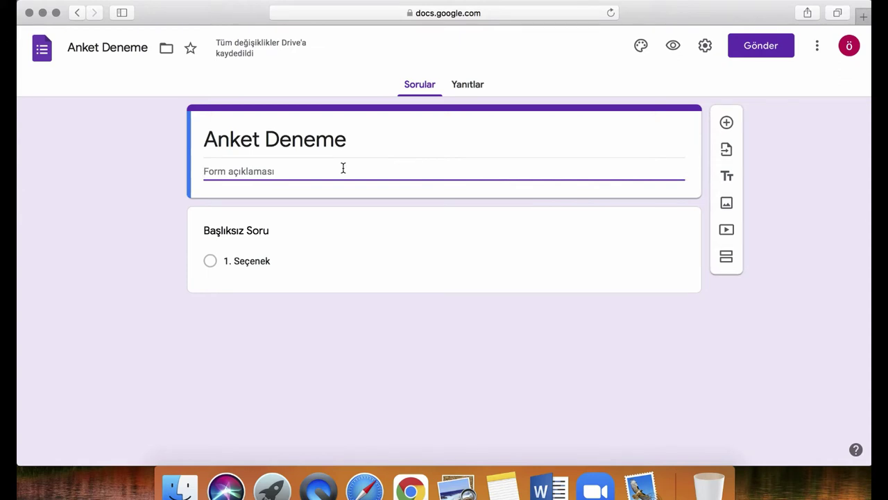
pyautogui.write('Yöner')
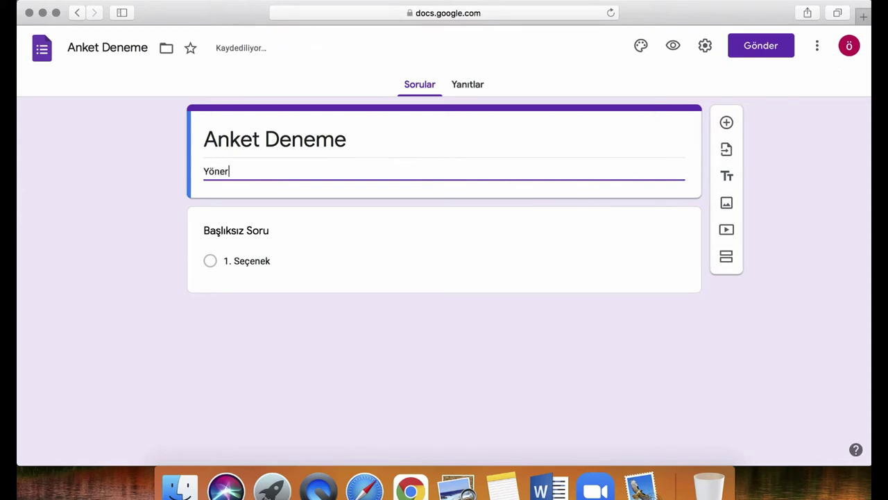
pyautogui.write('ge')
pyautogui.press('Return')
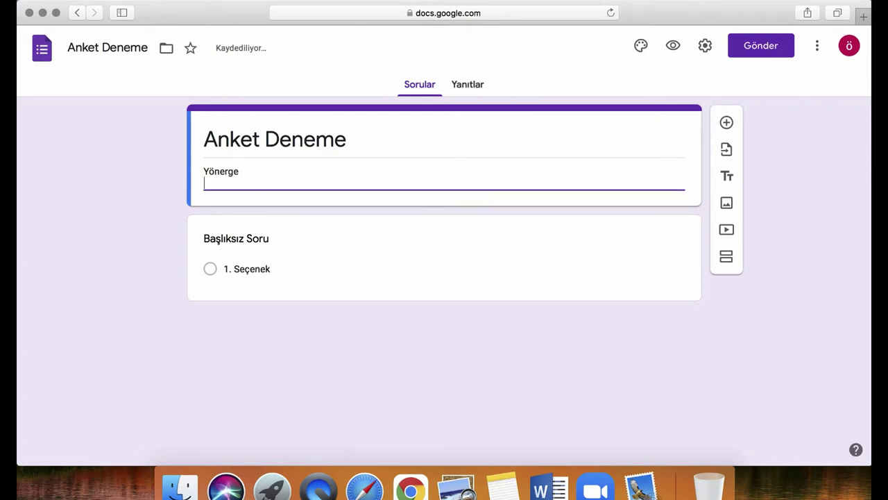
pyautogui.write('Açıklama')
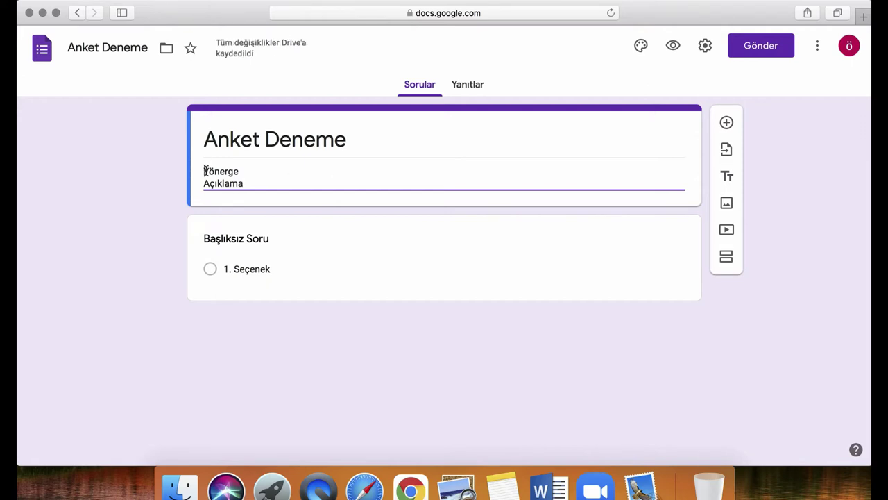
pyautogui.write('Amaç')
pyautogui.press('Return')
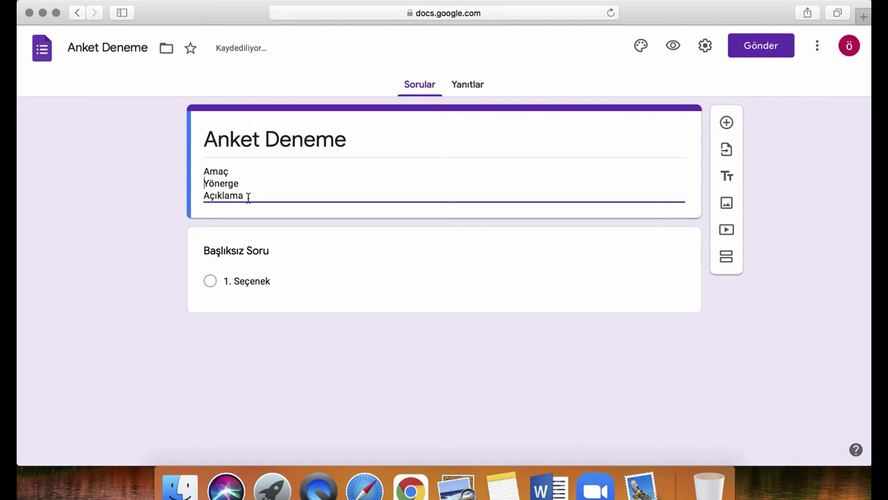
pyautogui.press('Return')
pyautogui.write('Teş')
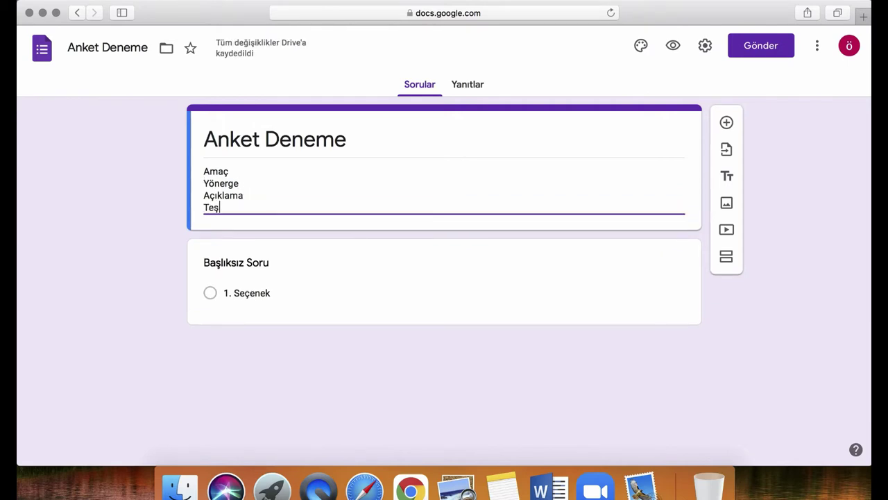
pyautogui.write('ekkür')
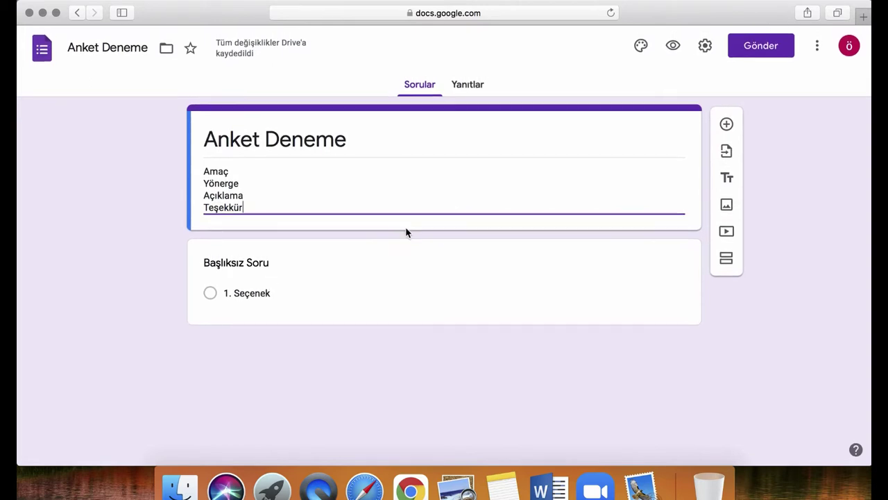
# - Delete the default multiple-choice question and add 'Birinci soru' as a Kısa yanıt question
pyautogui.click(451, 264)
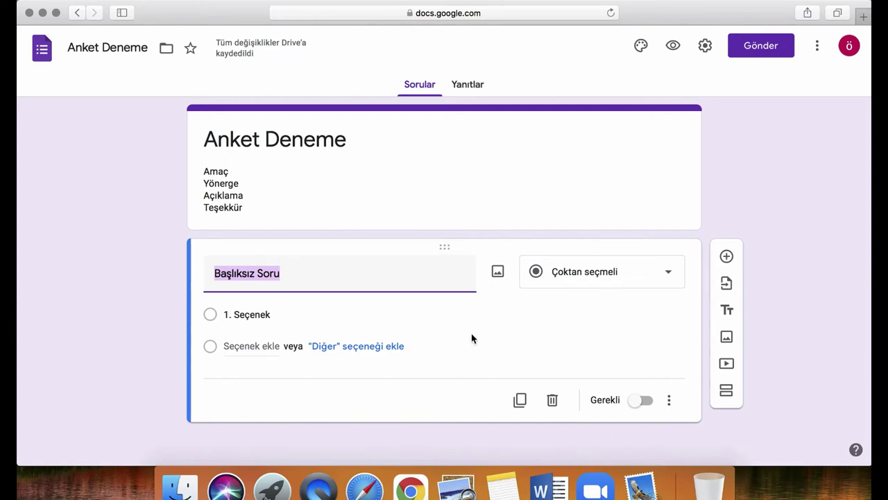
pyautogui.click(553, 401)
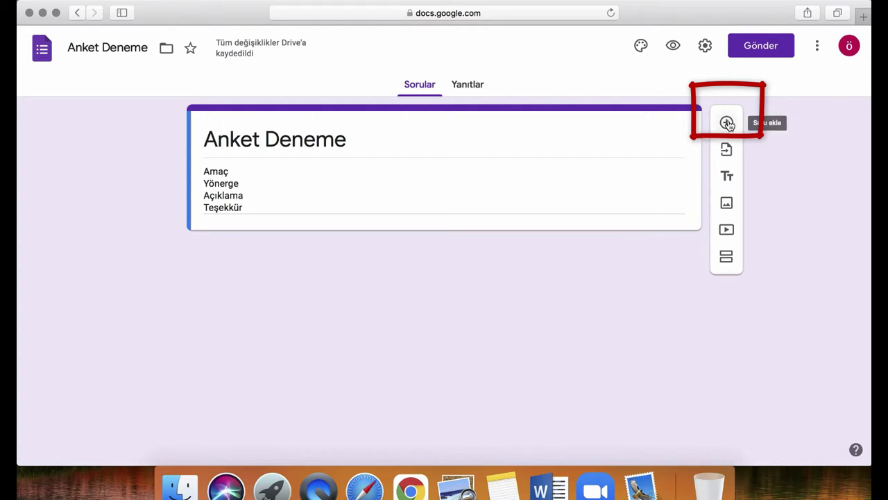
pyautogui.click(728, 124)
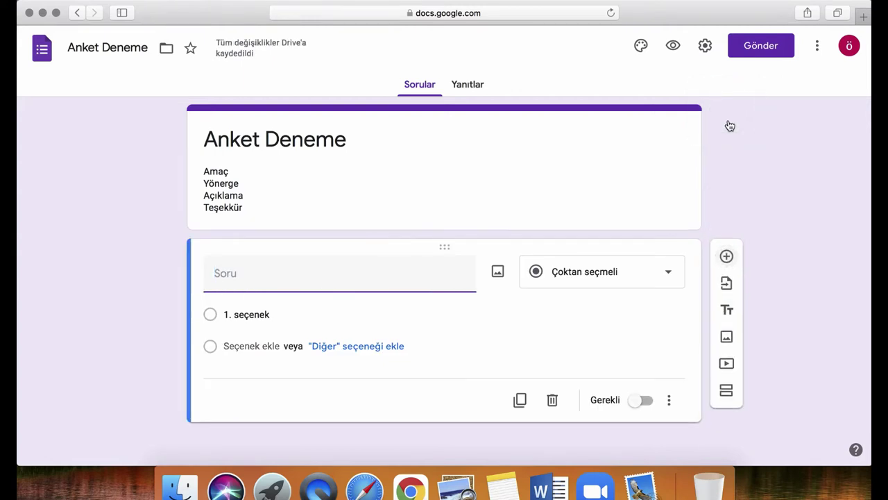
pyautogui.write('Birinci so')
pyautogui.write('ru')
pyautogui.click(595, 279)
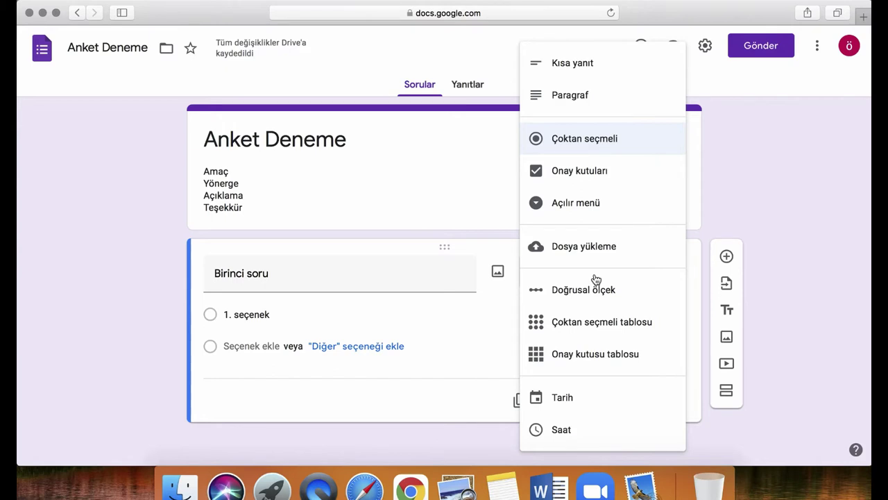
pyautogui.click(584, 72)
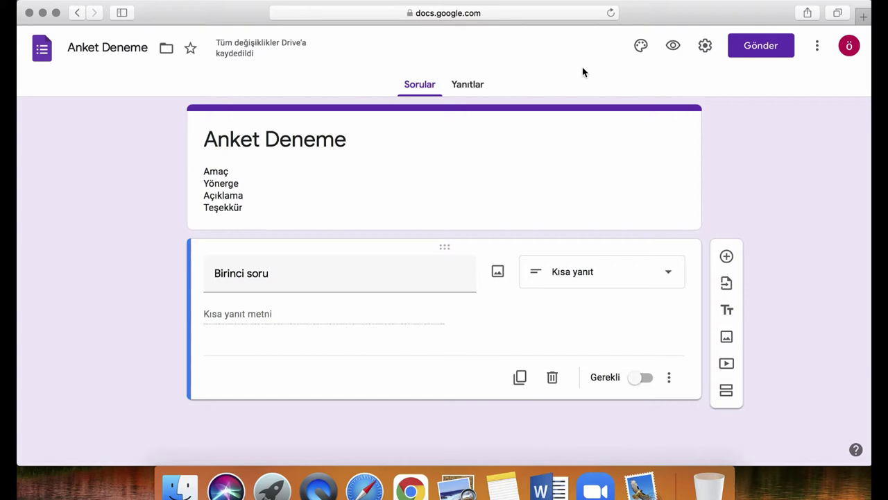
pyautogui.click(284, 279)
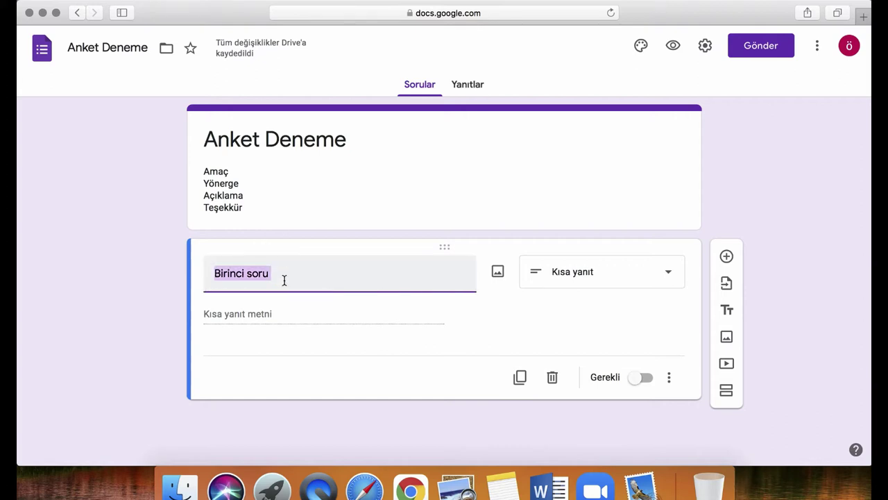
# - Insert the first laptop photo from a Google image search for 'Bilgisayar' into the question
pyautogui.click(498, 274)
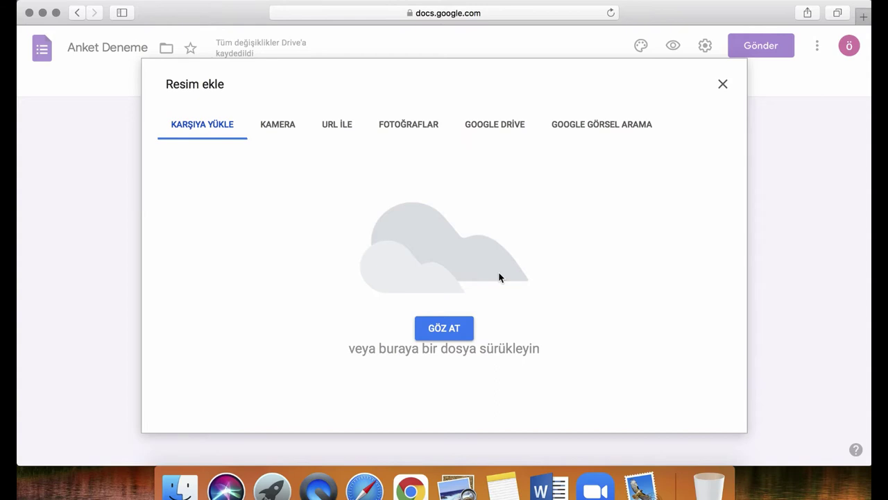
pyautogui.click(427, 128)
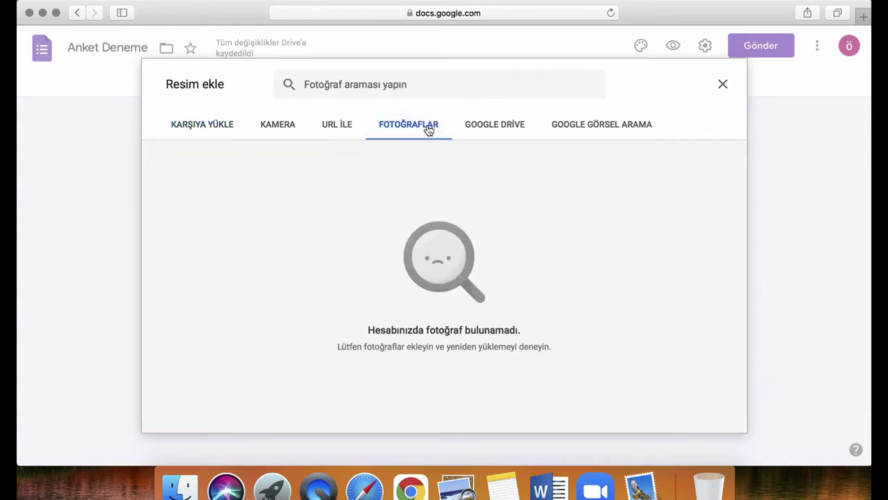
pyautogui.click(624, 122)
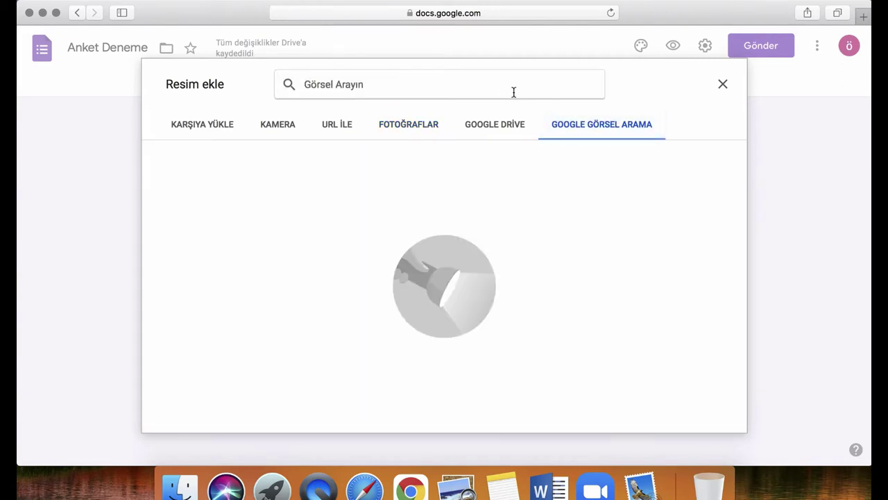
pyautogui.write('Bilgisa')
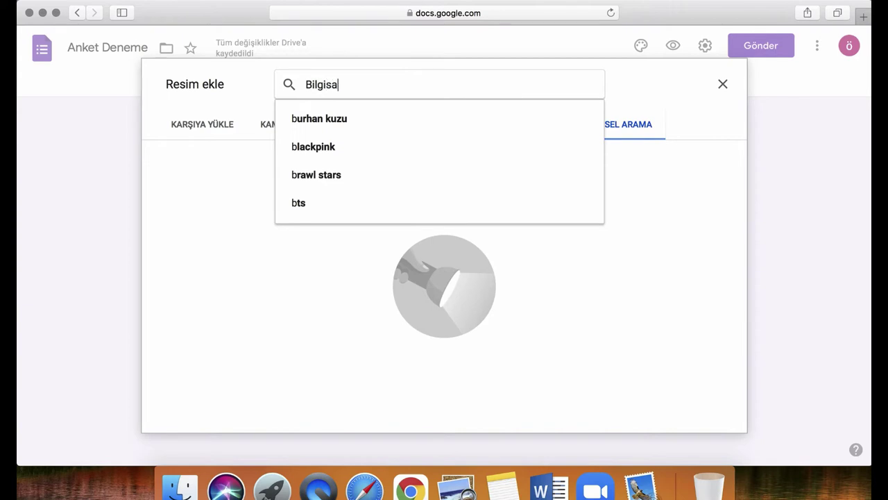
pyautogui.write('yar')
pyautogui.press('Return')
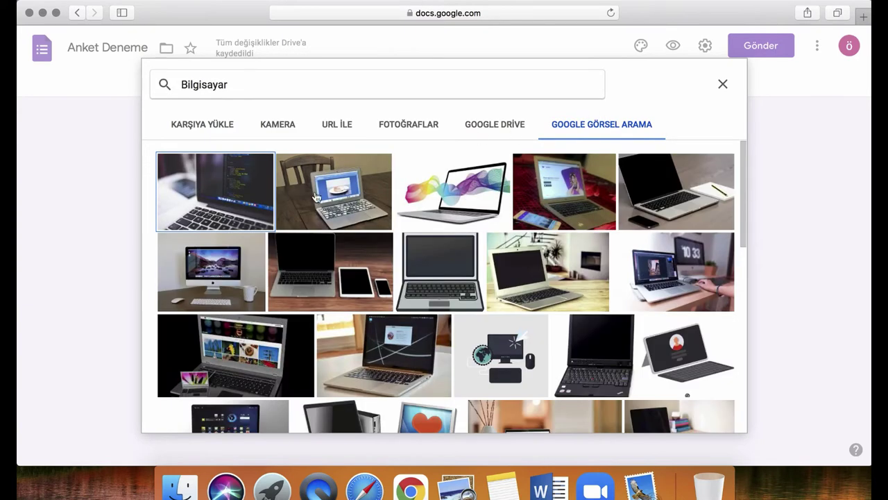
pyautogui.click(244, 207)
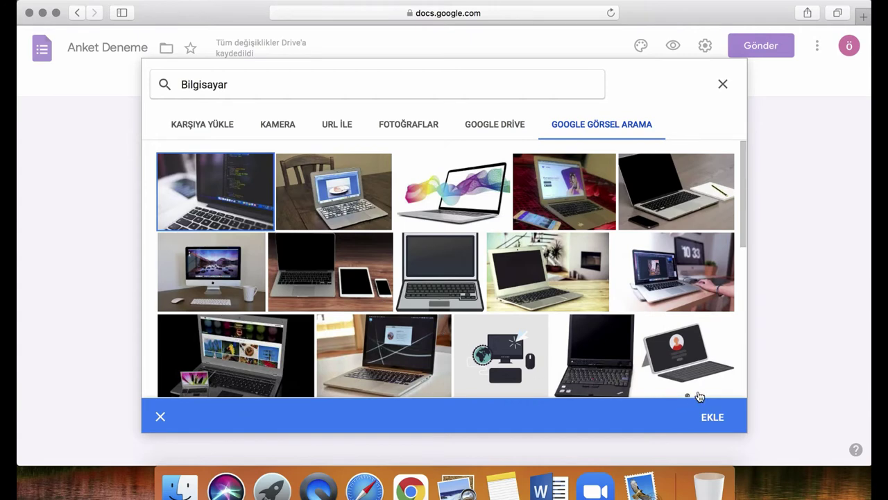
pyautogui.click(715, 417)
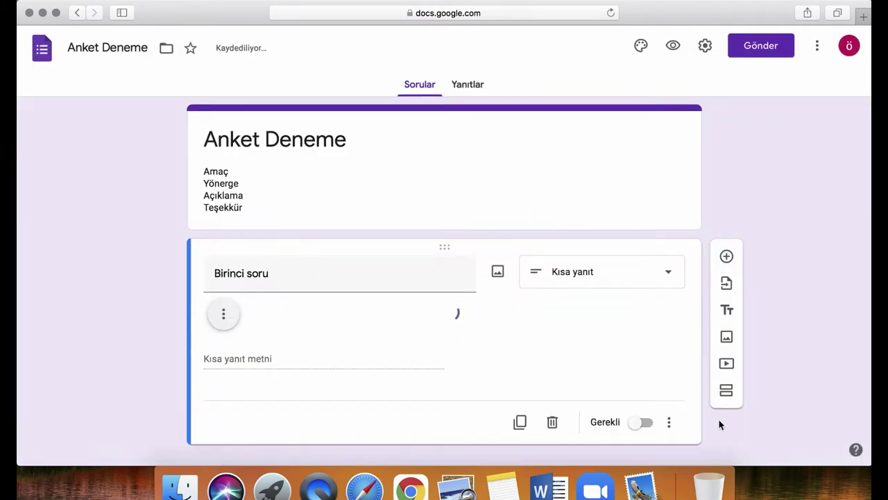
# - Shrink the laptop photo and begin retyping the title as 'Aşağıdaki resimdeki öğenin met'
pyautogui.scroll(-3, 719, 424)
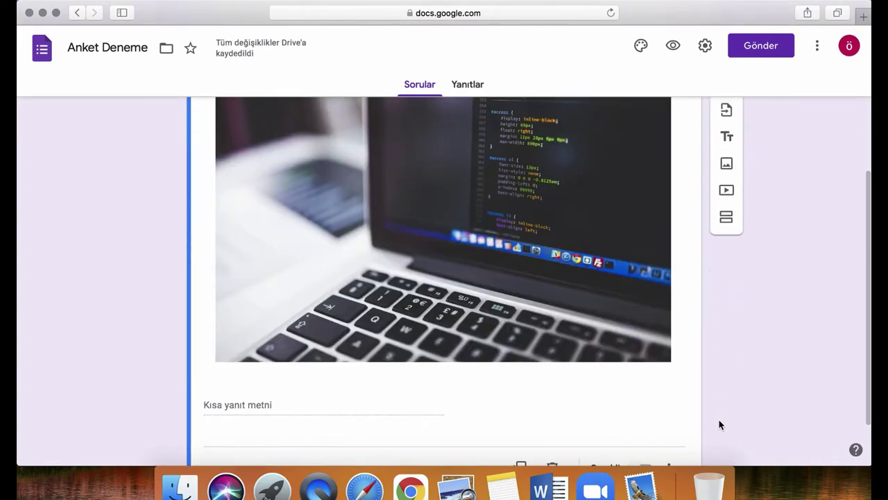
pyautogui.click(592, 340)
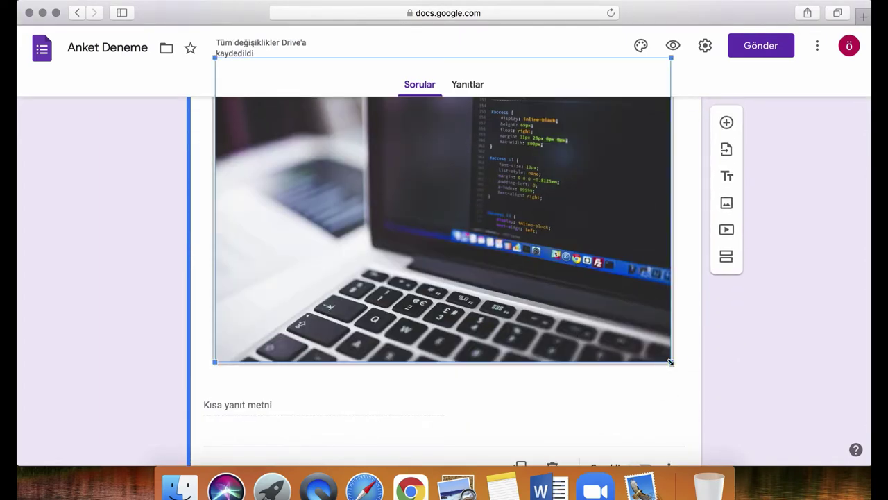
pyautogui.moveTo(670, 360); pyautogui.dragTo(431, 238)
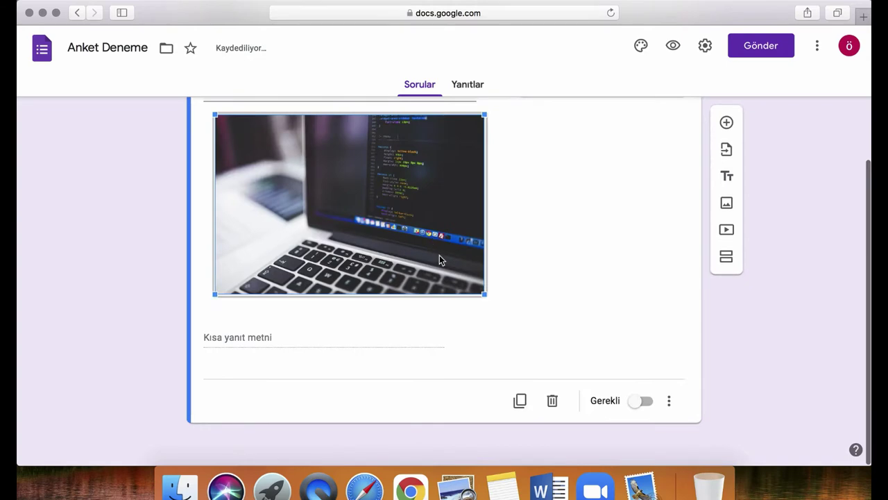
pyautogui.moveTo(485, 297); pyautogui.dragTo(364, 216)
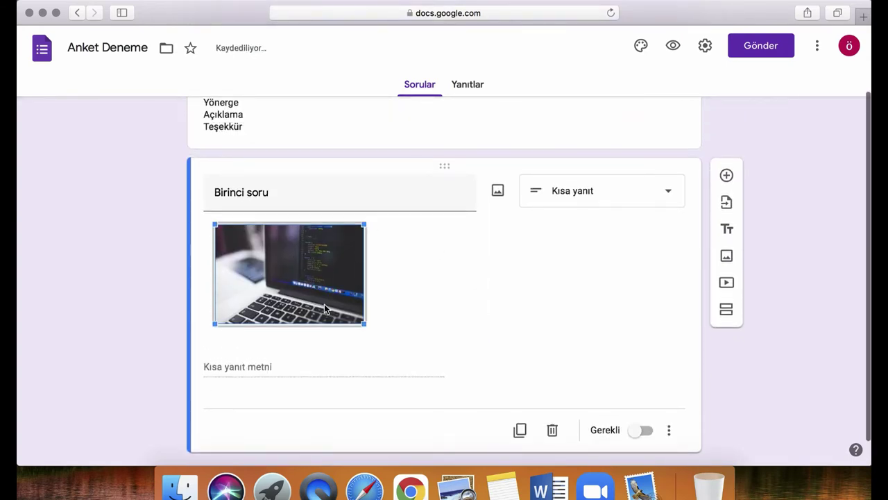
pyautogui.tripleClick(276, 193)
pyautogui.write('Aşa')
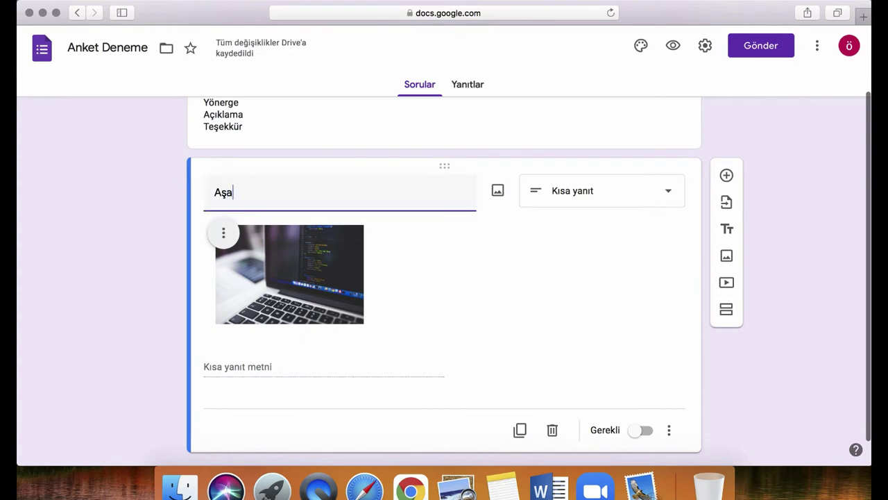
pyautogui.write('ğıdaki res')
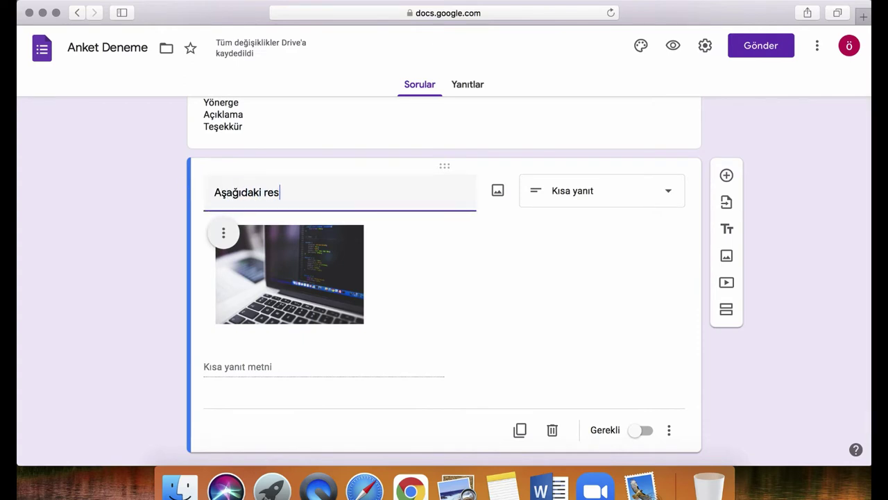
pyautogui.write('imdeki öğ')
pyautogui.write('enin met')
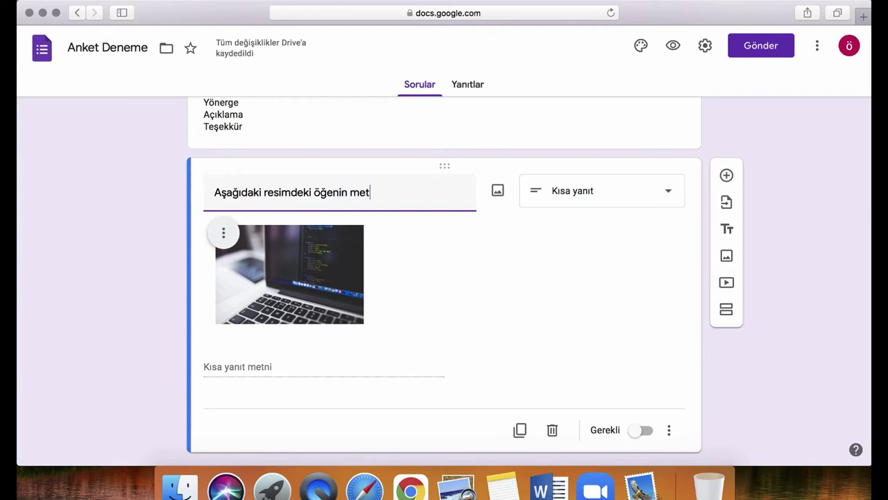
# - Complete the title as 'Aşağıdaki resimdeki öğenin metaforunun tartışınız.', fixing the typo
pyautogui.press('BackSpace')
pyautogui.write('ta')
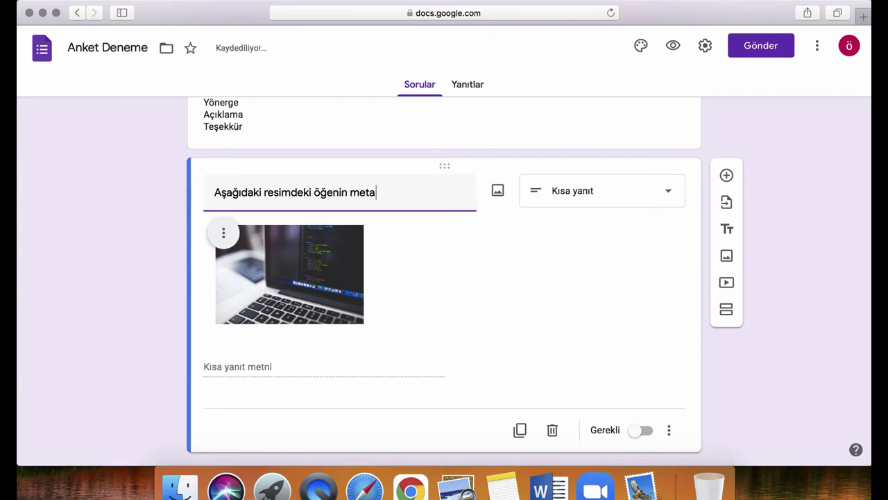
pyautogui.write('forunun')
pyautogui.write('tar')
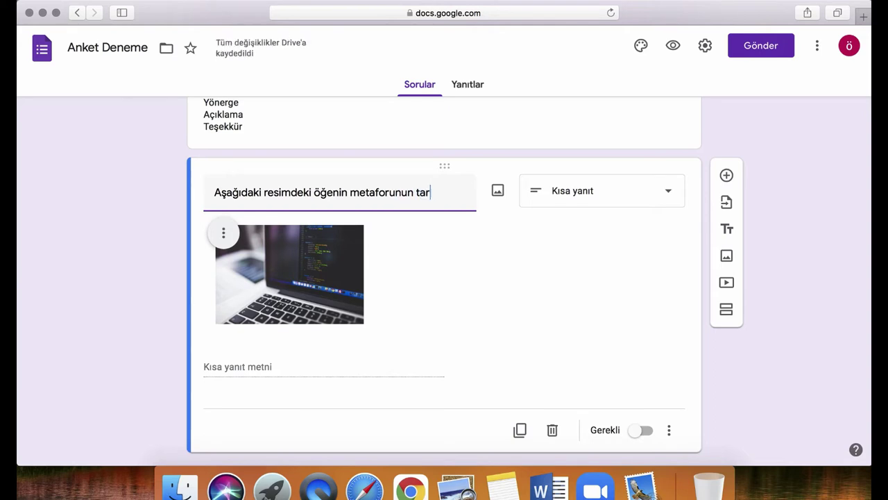
pyautogui.write('tışınız.')
# - Align the laptop photo to the centre of the question card with Ortaya hizala
pyautogui.click(224, 236)
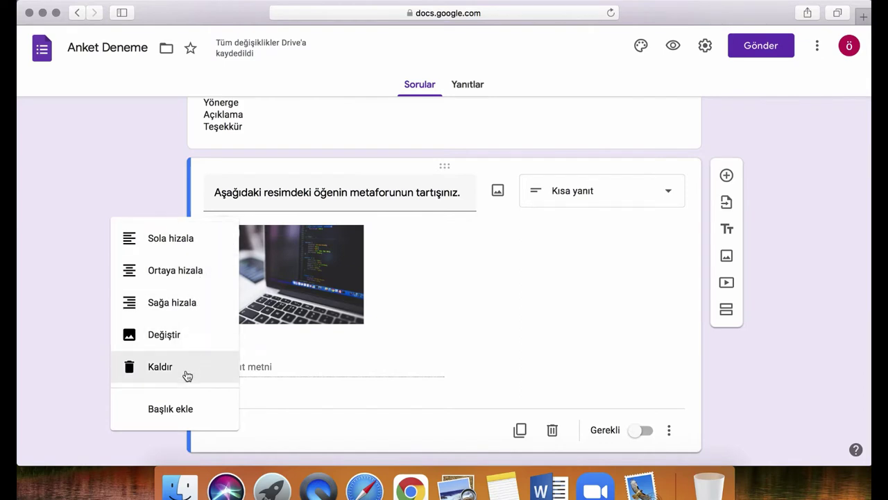
pyautogui.click(181, 273)
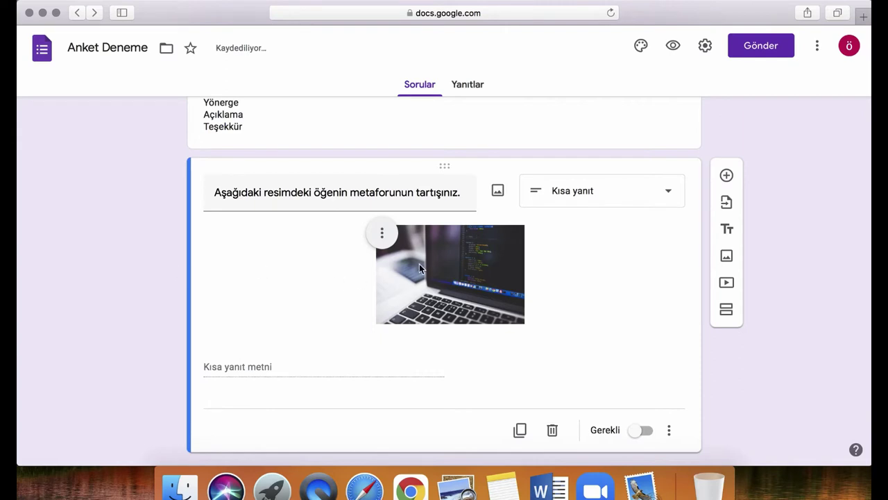
pyautogui.click(382, 233)
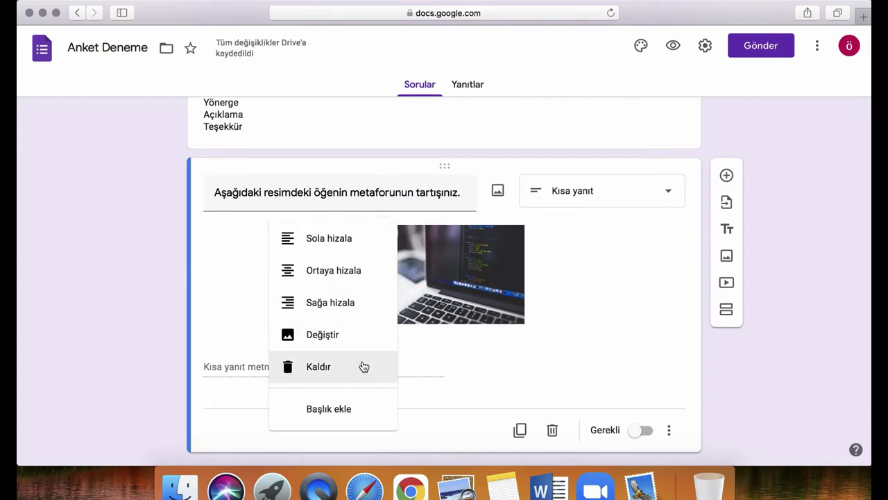
pyautogui.click(615, 299)
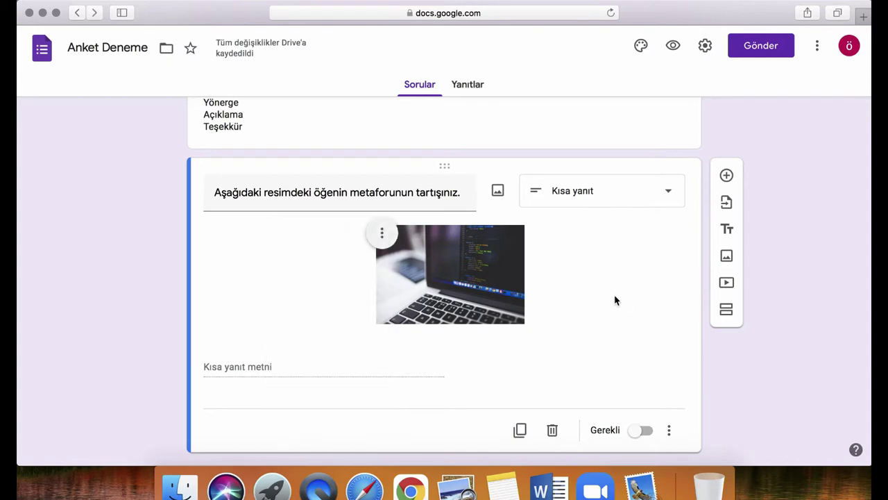
pyautogui.scroll(-1, 615, 300)
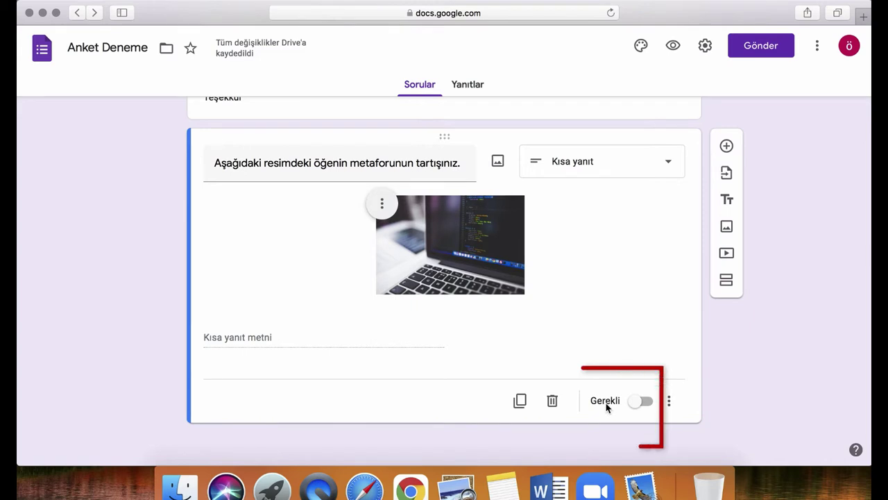
# - Switch on Gerekli for the laptop-photo question, leaving its other card options unchanged
pyautogui.click(648, 405)
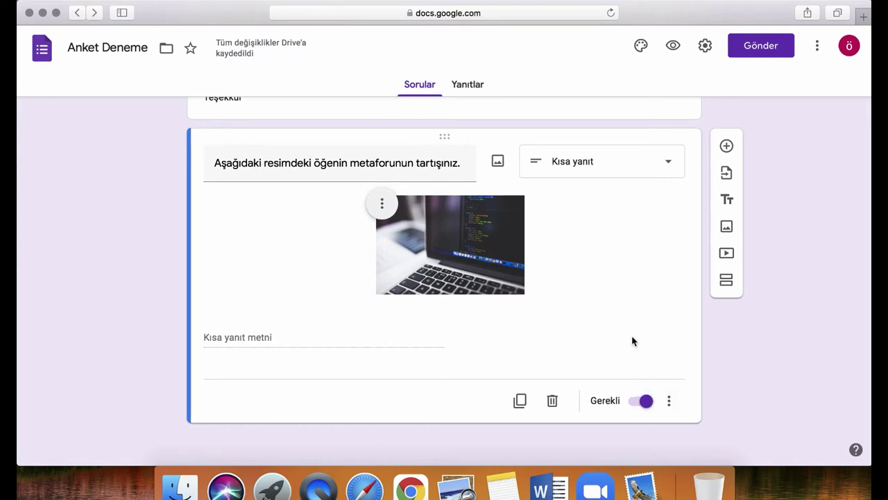
pyautogui.click(671, 408)
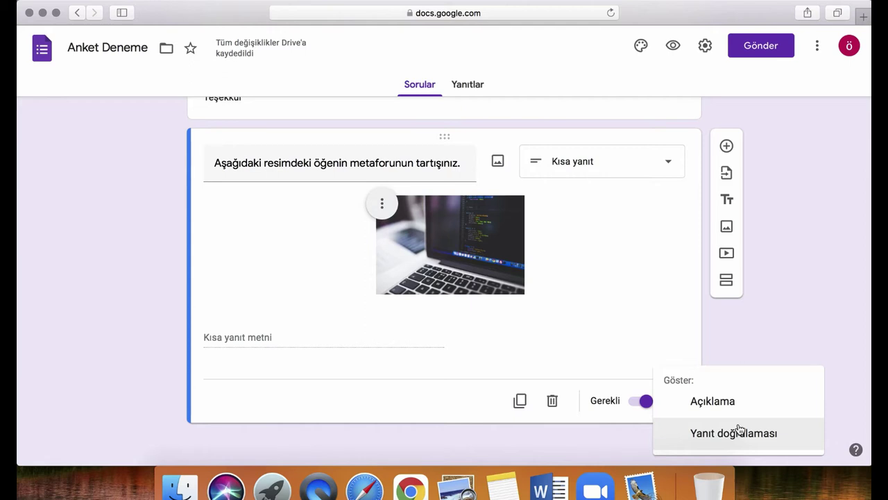
pyautogui.click(667, 323)
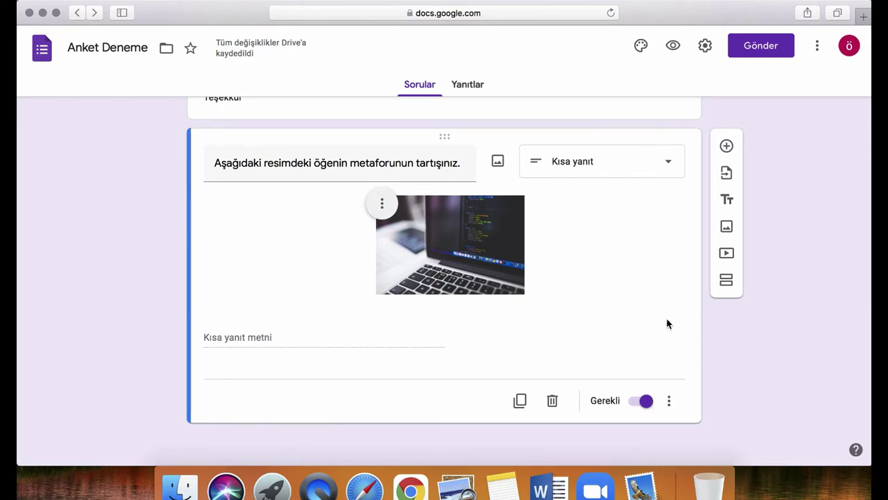
# - Add a second question 'İkinci soru' and set its type to Paragraf (long answer)
pyautogui.click(727, 146)
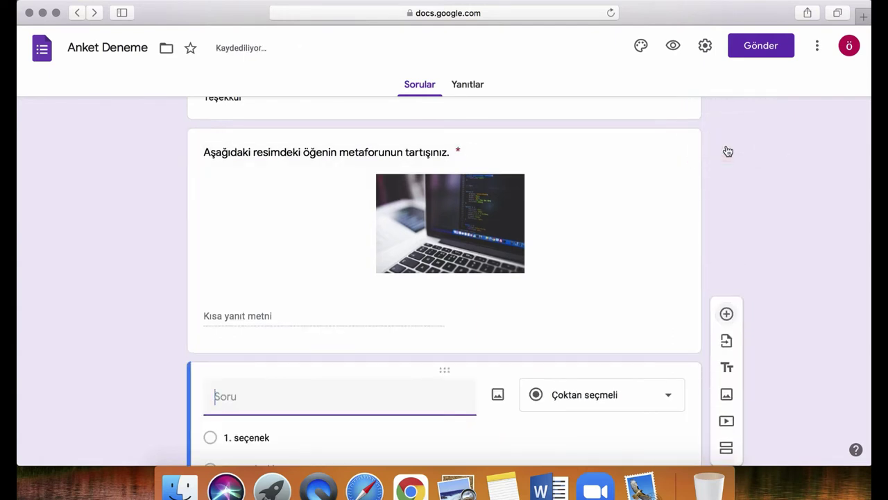
pyautogui.write('İk')
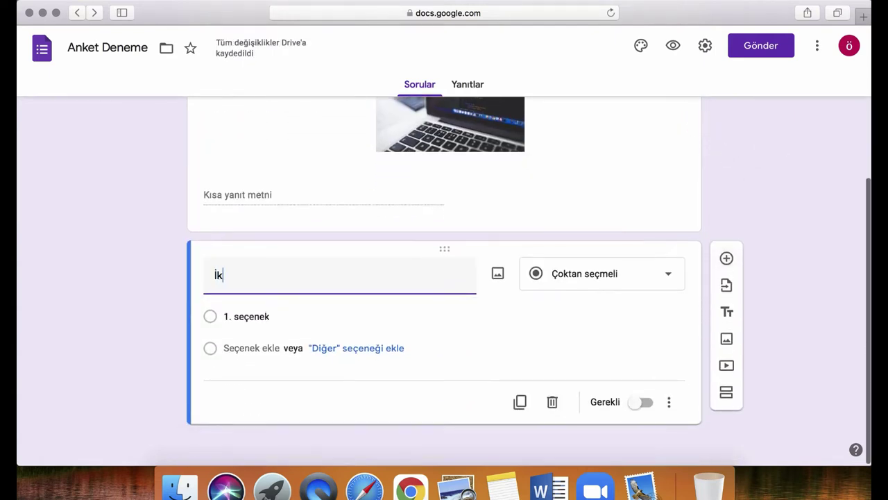
pyautogui.write('inci soru')
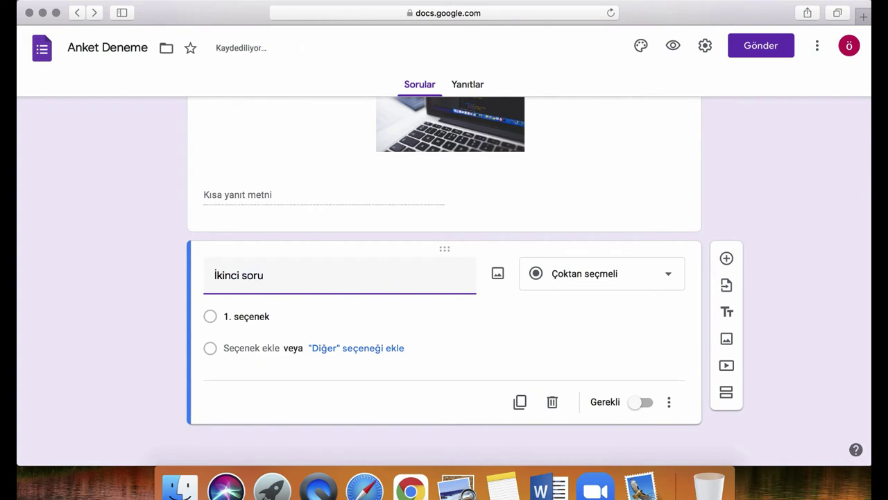
pyautogui.click(617, 288)
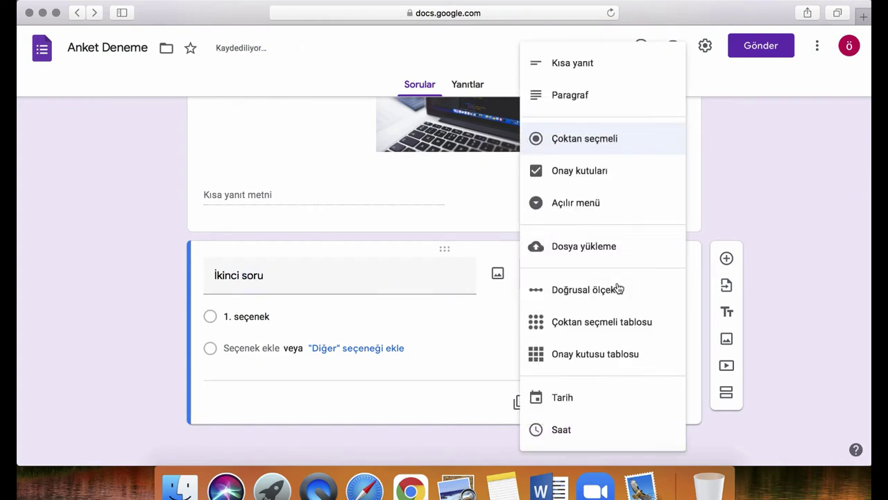
pyautogui.click(590, 94)
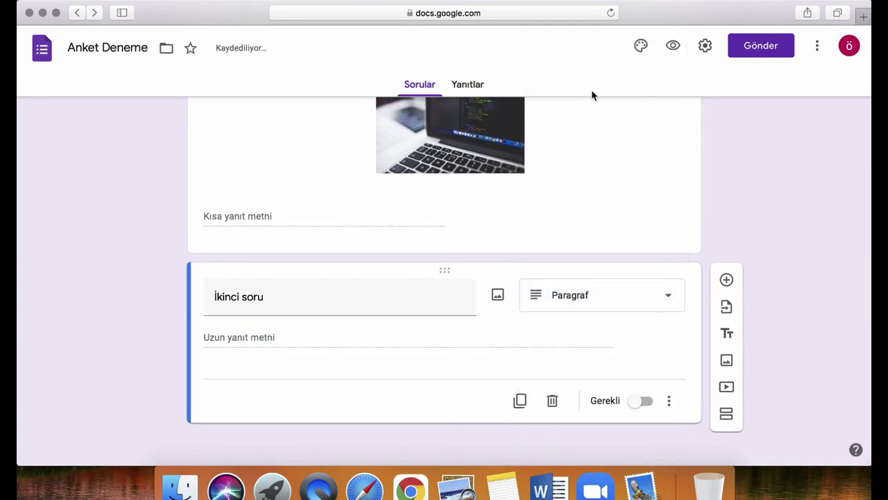
pyautogui.scroll(3, 591, 95)
pyautogui.scroll(-1, 494, 236)
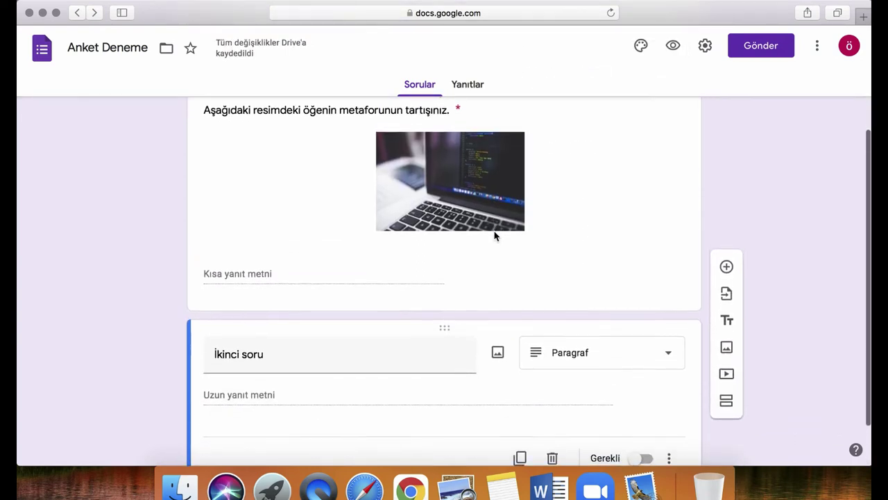
# - Retitle the second question '...hakkında bir kompozisyon yazınız'
pyautogui.click(427, 281)
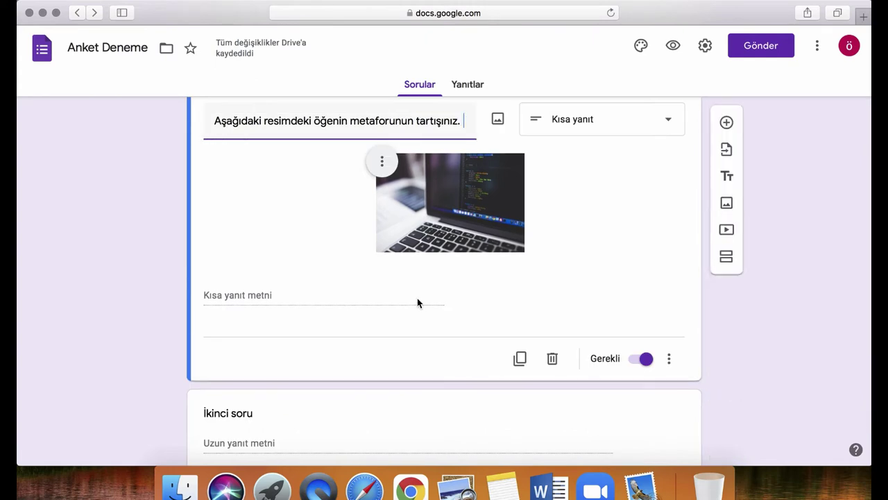
pyautogui.scroll(-2, 418, 299)
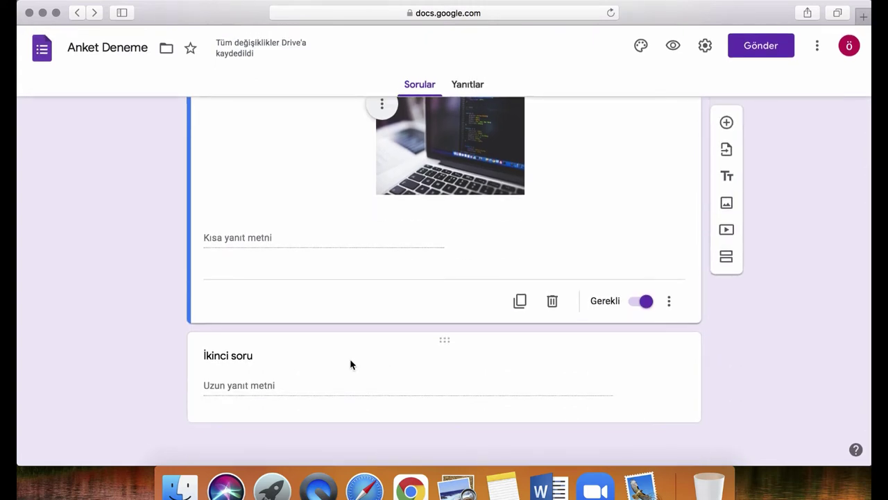
pyautogui.click(312, 358)
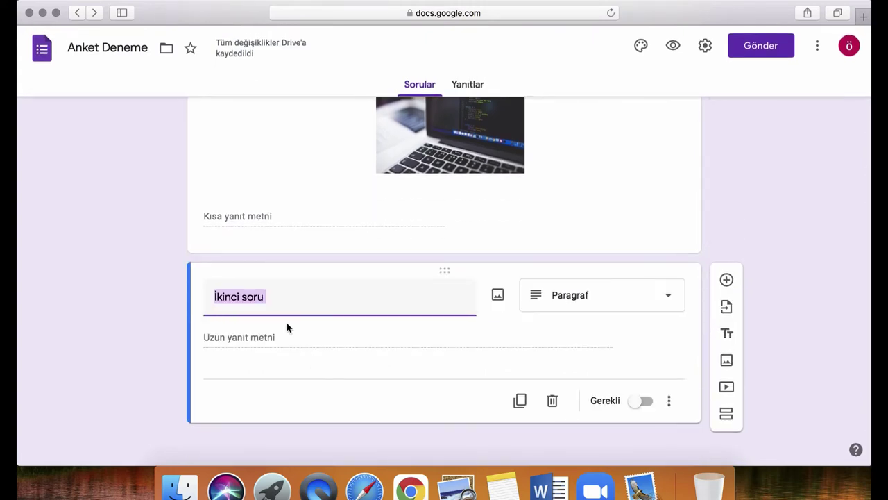
pyautogui.write('.....')
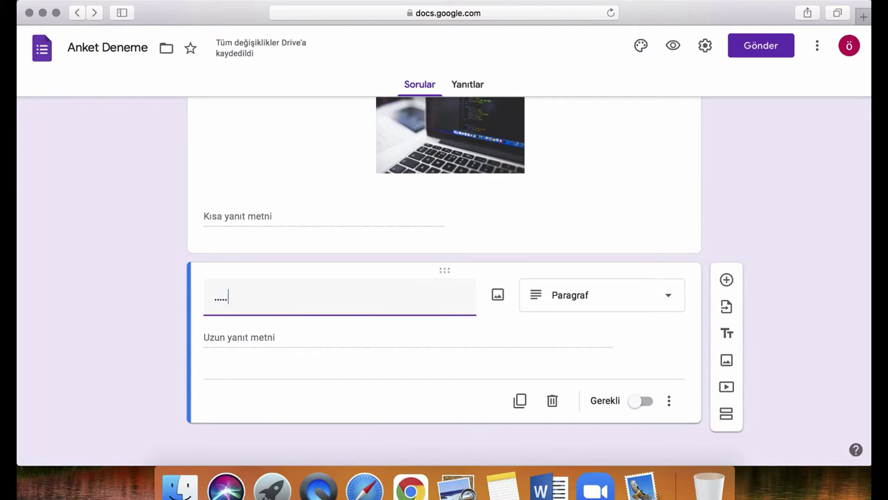
pyautogui.write('hakkında bir k')
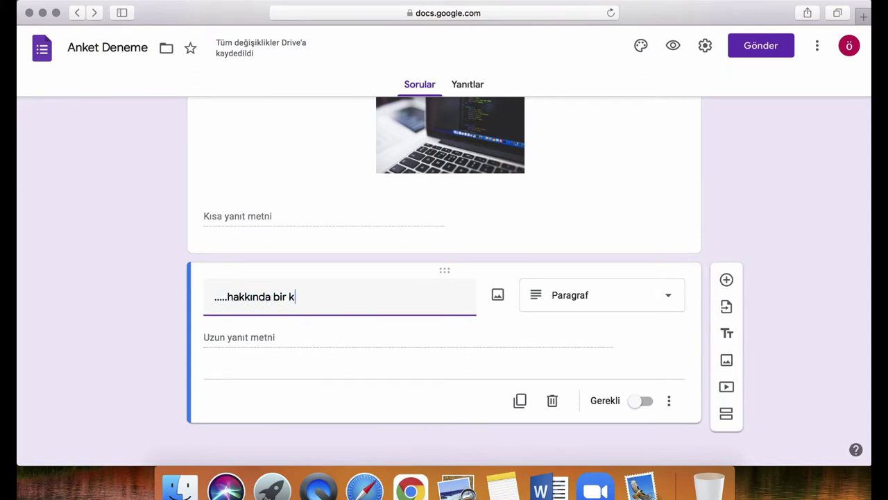
pyautogui.write('ompozisyon')
pyautogui.write(' yazınız.')
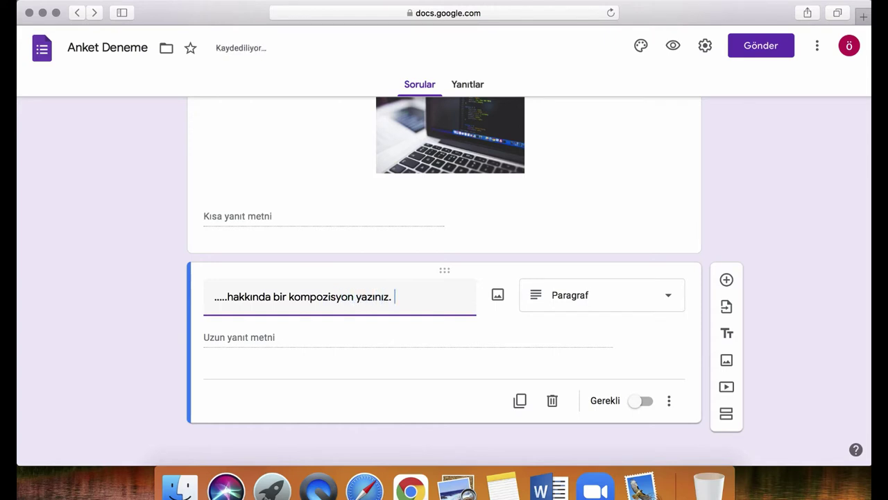
pyautogui.scroll(3, 444, 277)
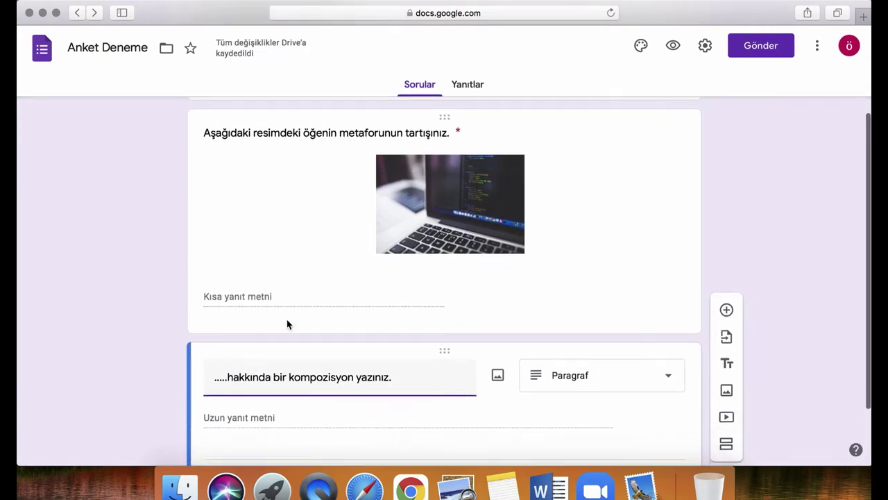
# - Cancel the Resim ekle image dialog and switch on Gerekli for the composition question
pyautogui.scroll(-3, 288, 323)
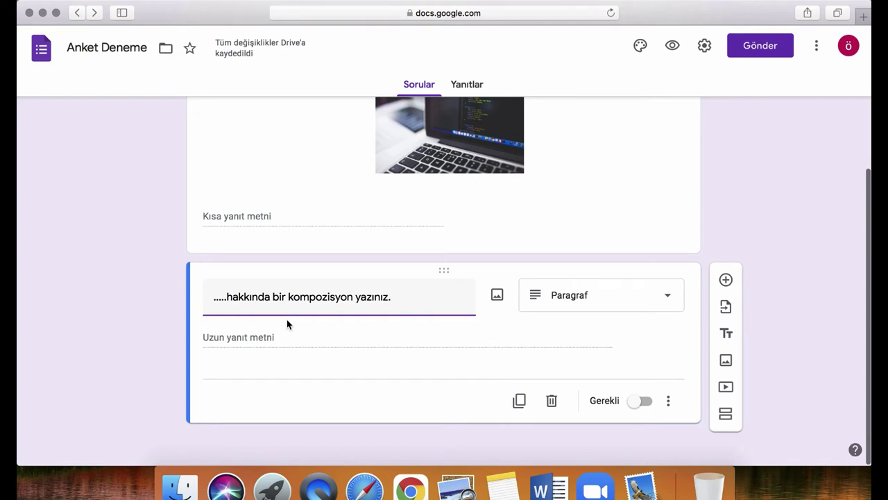
pyautogui.click(498, 297)
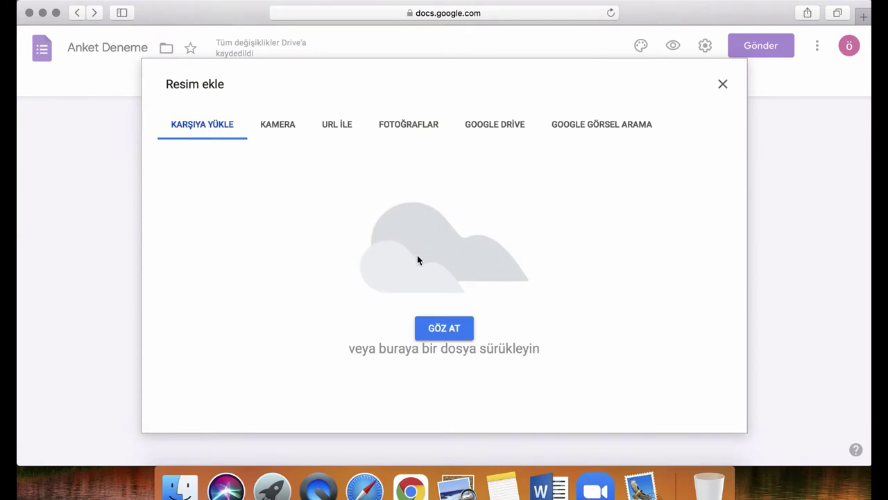
pyautogui.click(722, 86)
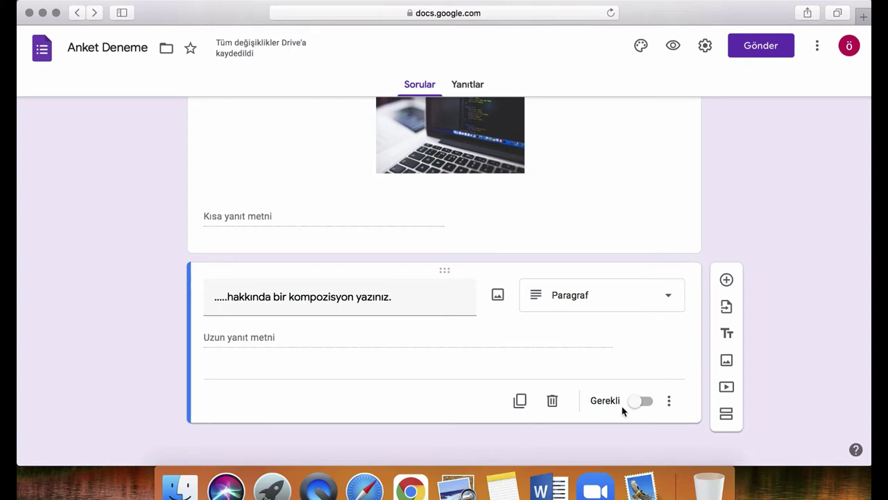
pyautogui.click(645, 404)
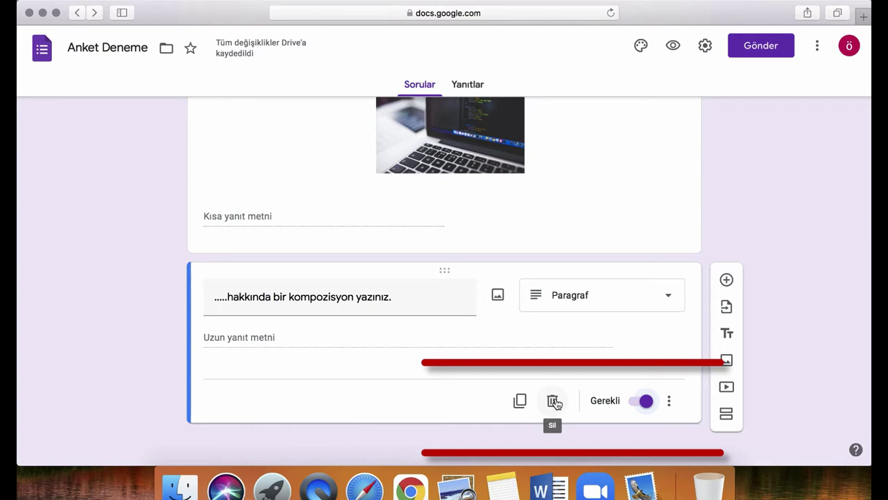
pyautogui.click(520, 402)
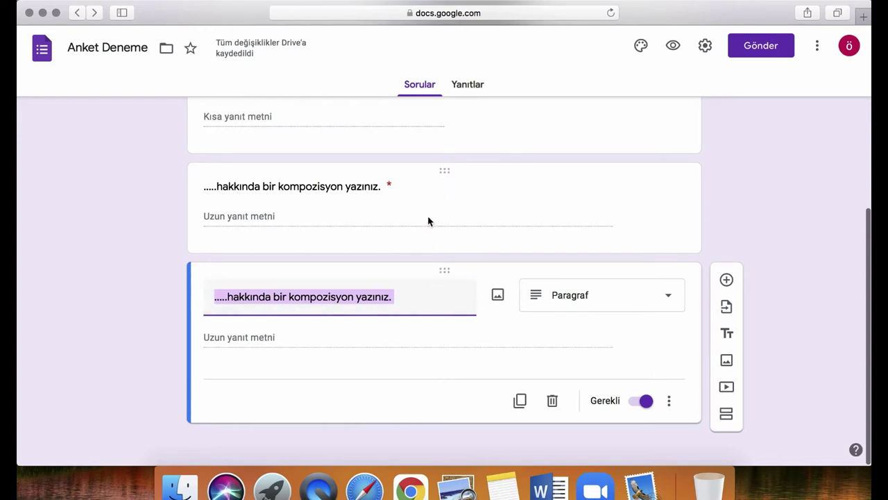
pyautogui.moveTo(390, 298)
pyautogui.click(552, 403)
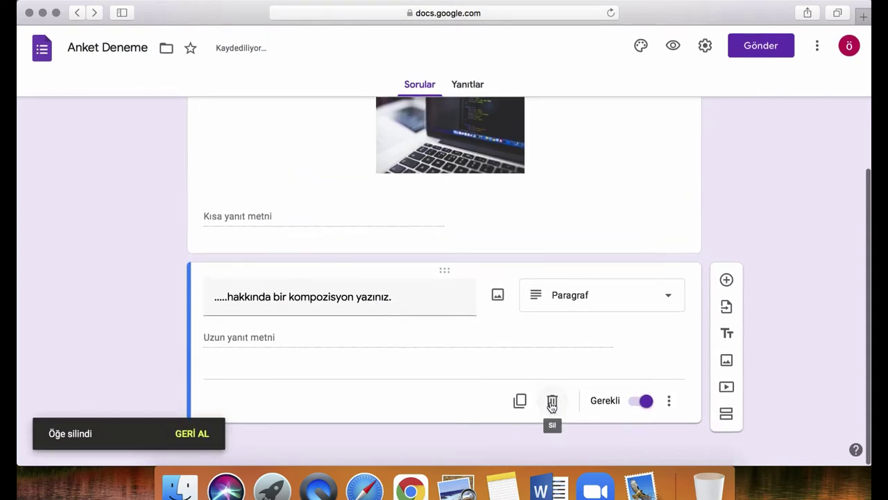
pyautogui.scroll(2, 793, 340)
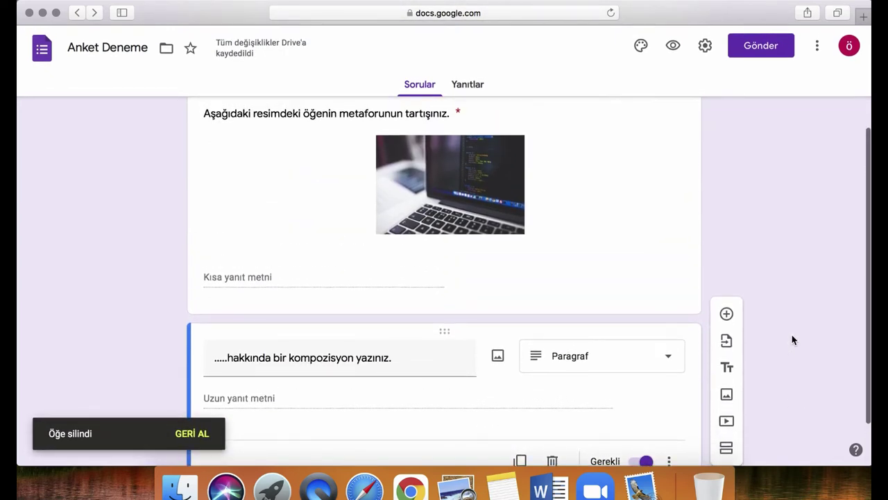
pyautogui.scroll(2, 793, 340)
pyautogui.scroll(1, 793, 340)
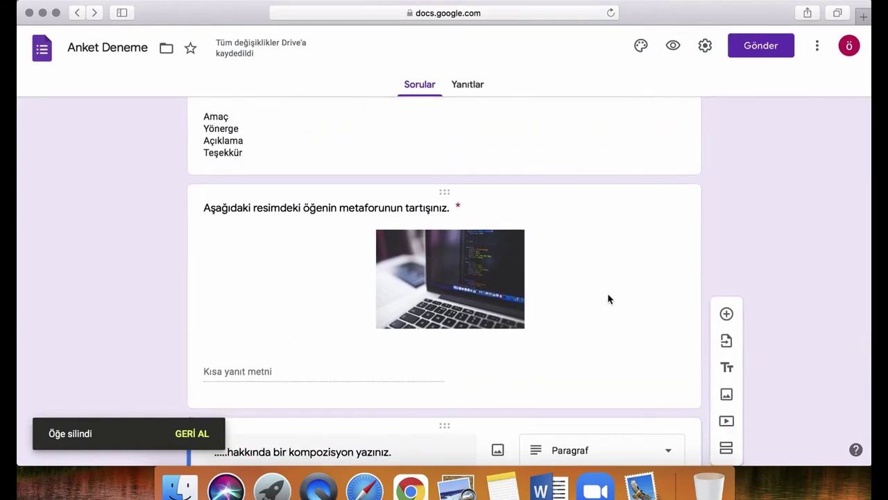
# - Drag the composition question above the laptop-photo question so it comes first
pyautogui.scroll(-3, 609, 298)
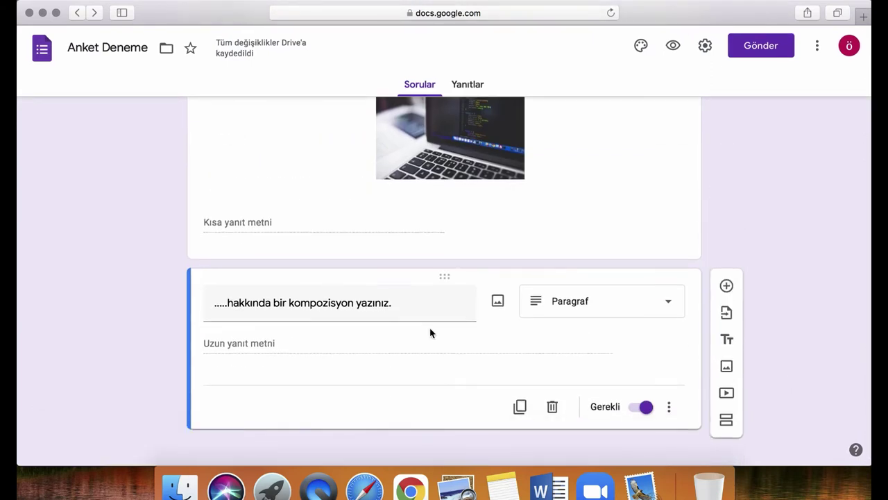
pyautogui.scroll(1, 431, 334)
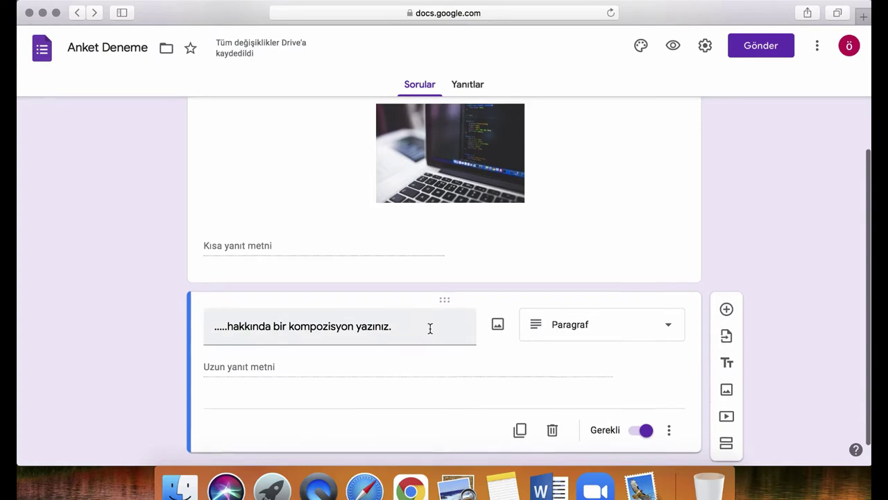
pyautogui.scroll(2, 431, 331)
pyautogui.scroll(1, 431, 329)
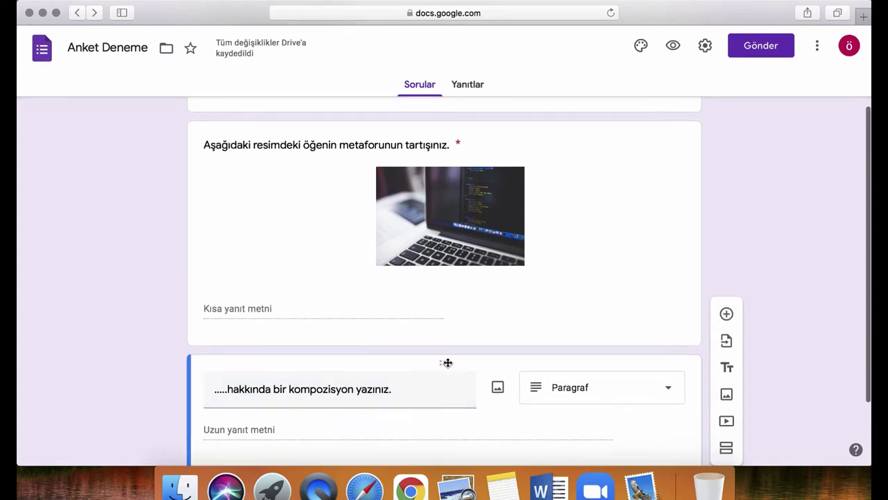
pyautogui.moveTo(448, 363); pyautogui.dragTo(443, 201)
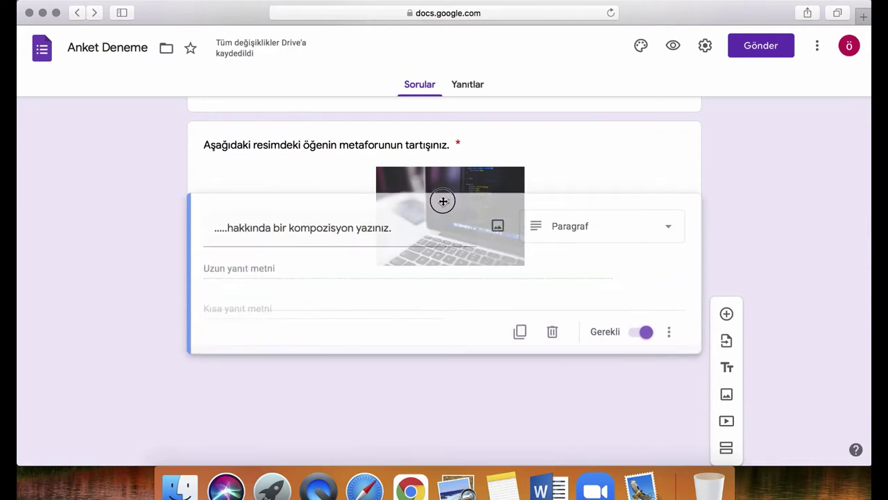
pyautogui.moveTo(443, 201); pyautogui.dragTo(450, 140)
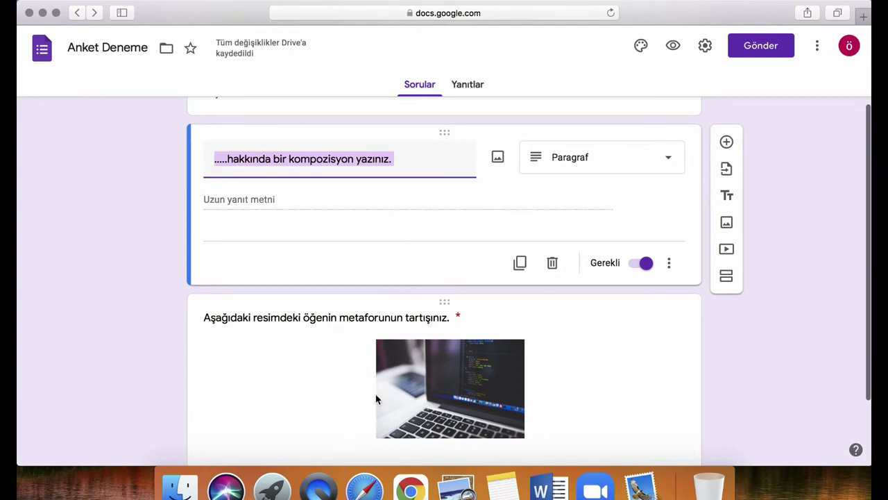
# - Add a new multiple-choice question titled 'Çoktan Seçmeli soru' after the image question
pyautogui.click(580, 388)
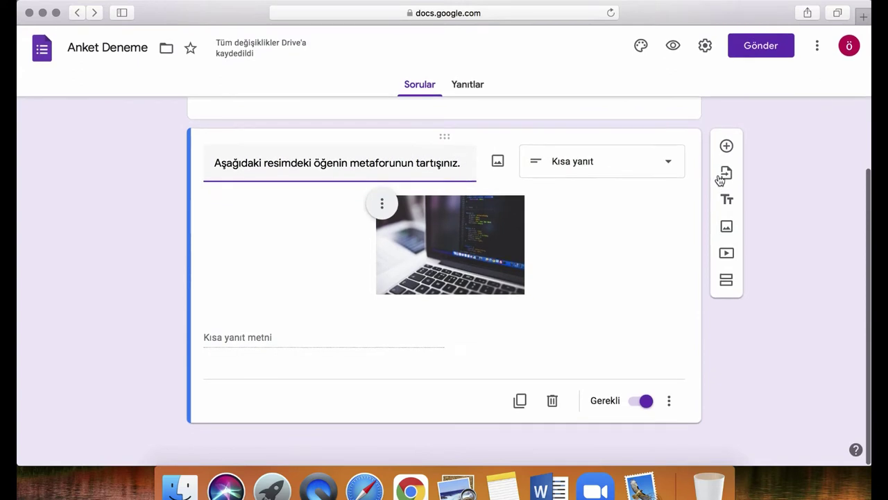
pyautogui.click(727, 145)
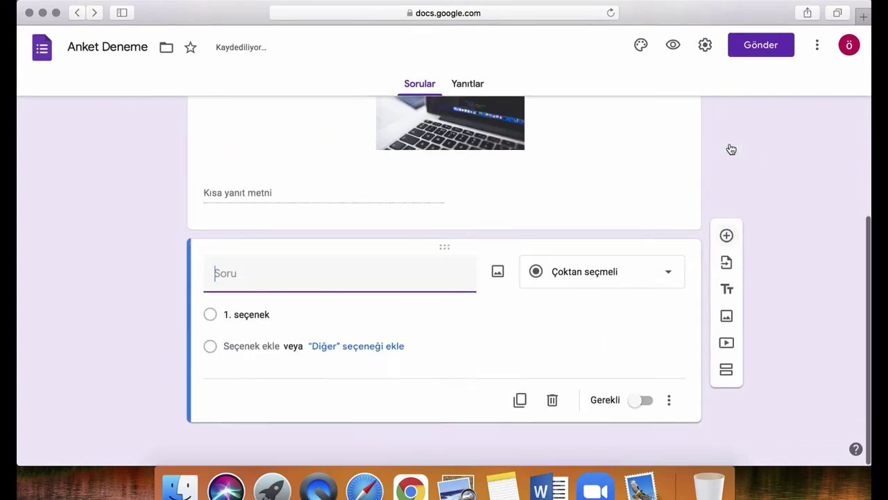
pyautogui.click(547, 277)
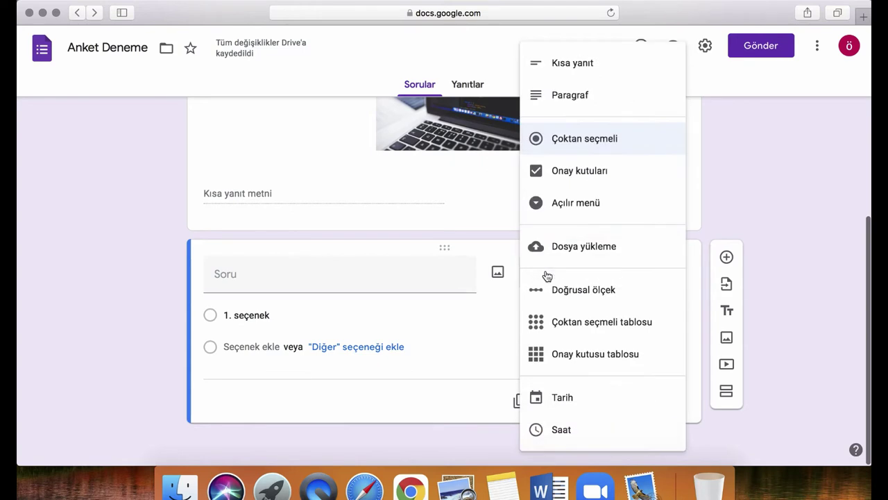
pyautogui.click(577, 139)
pyautogui.click(409, 276)
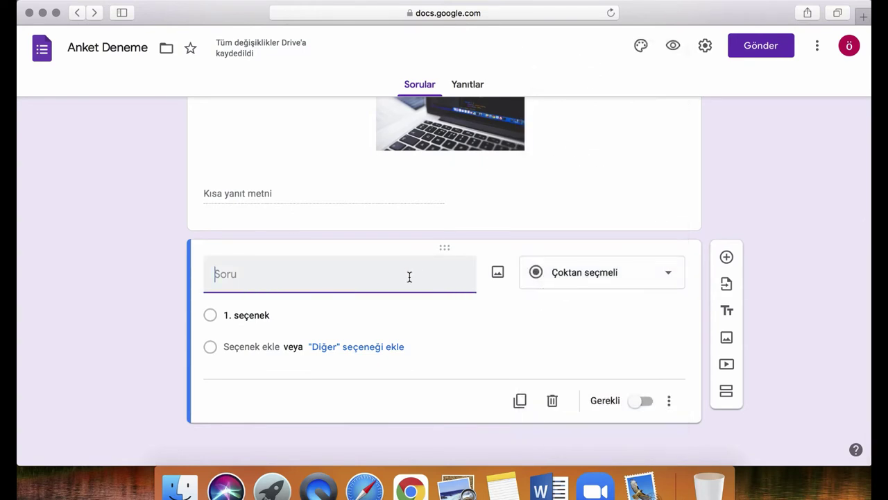
pyautogui.write('Çoktan ')
pyautogui.write('Seçmeli sor')
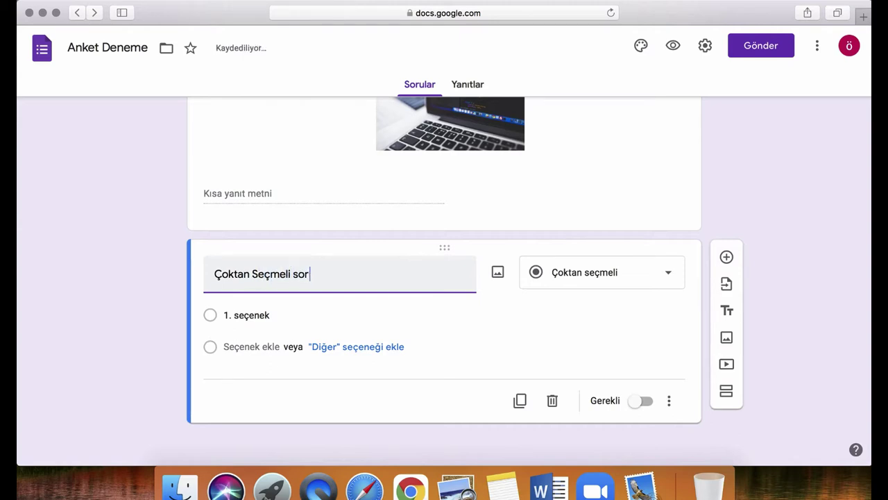
pyautogui.write('u')
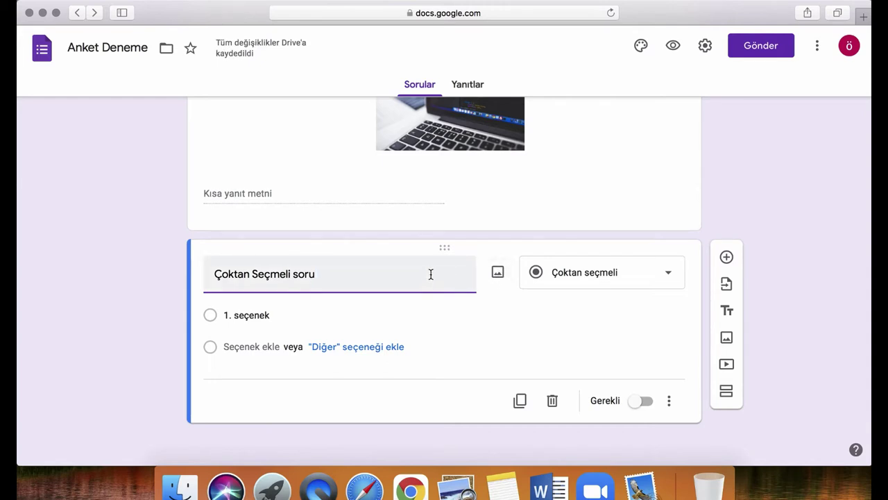
# - Give it answer options Seçenek 1, Seçenek 2, Seçenek 3, Seçenek 4 and a Diğer choice
pyautogui.click(248, 320)
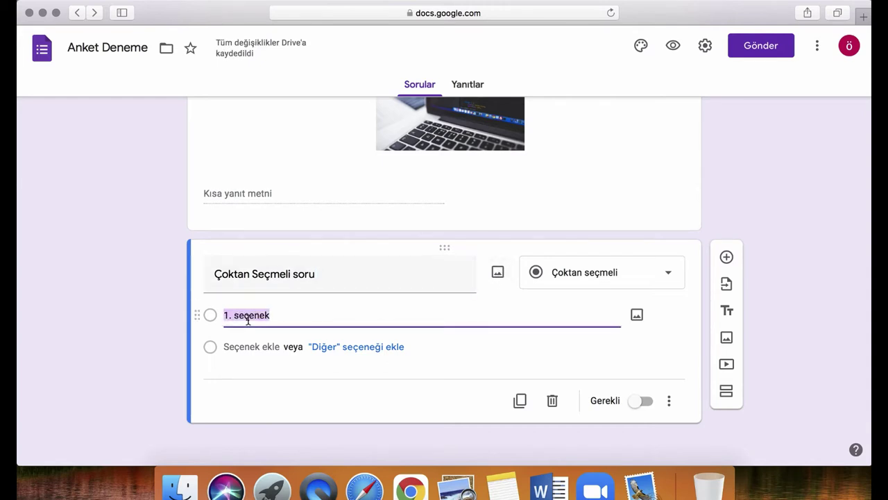
pyautogui.write('Seçenek')
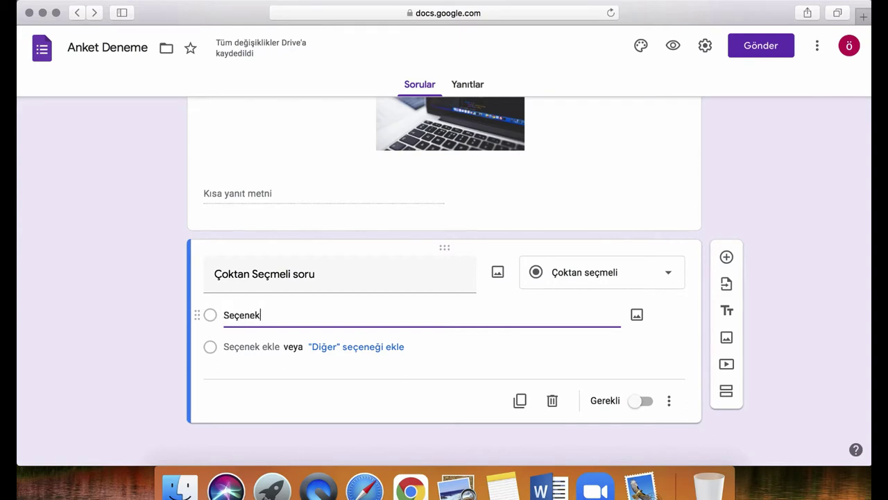
pyautogui.write(' 1')
pyautogui.click(248, 345)
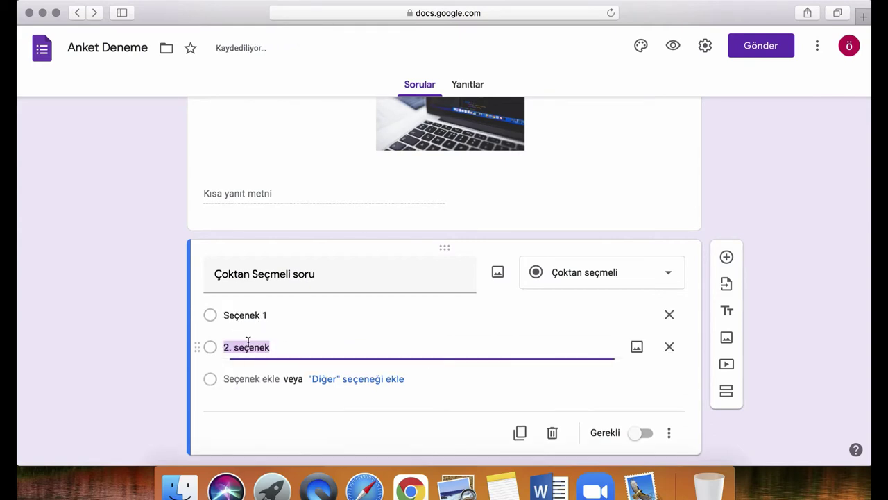
pyautogui.write('Seçenek 2')
pyautogui.click(447, 403)
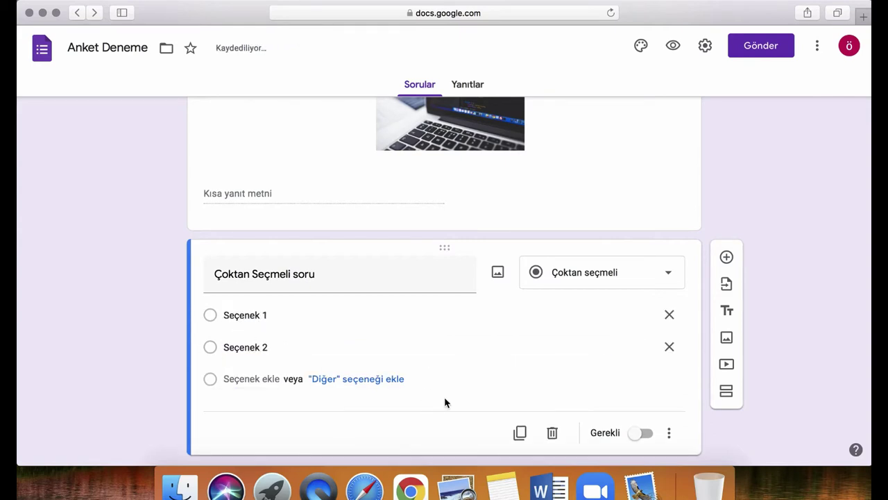
pyautogui.scroll(-1, 359, 393)
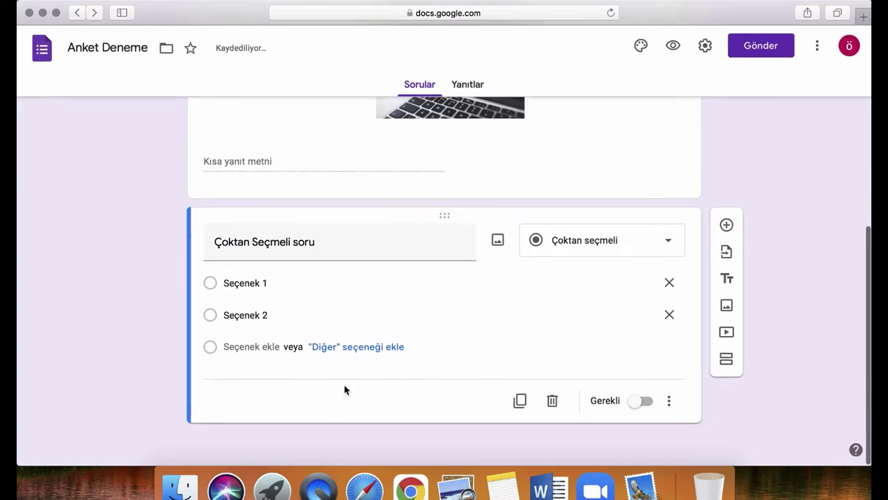
pyautogui.click(245, 347)
pyautogui.write('Se')
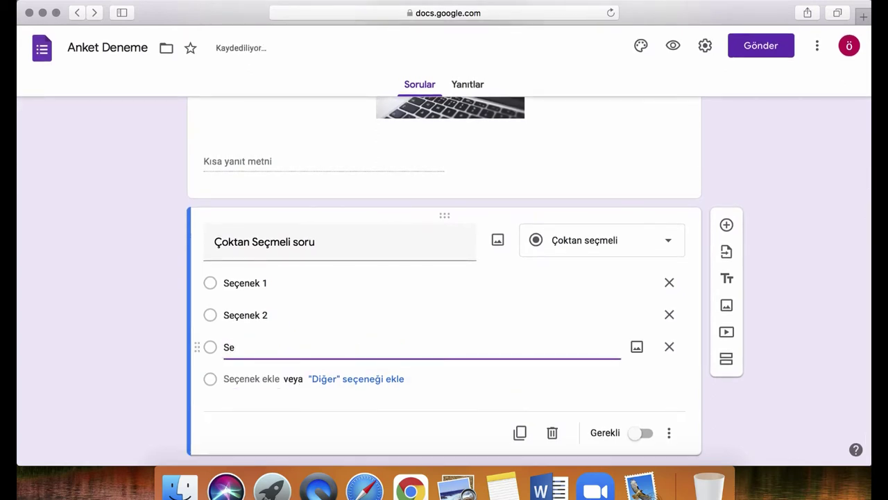
pyautogui.write('çenek ')
pyautogui.write('3')
pyautogui.press('Return')
pyautogui.moveTo(263, 379)
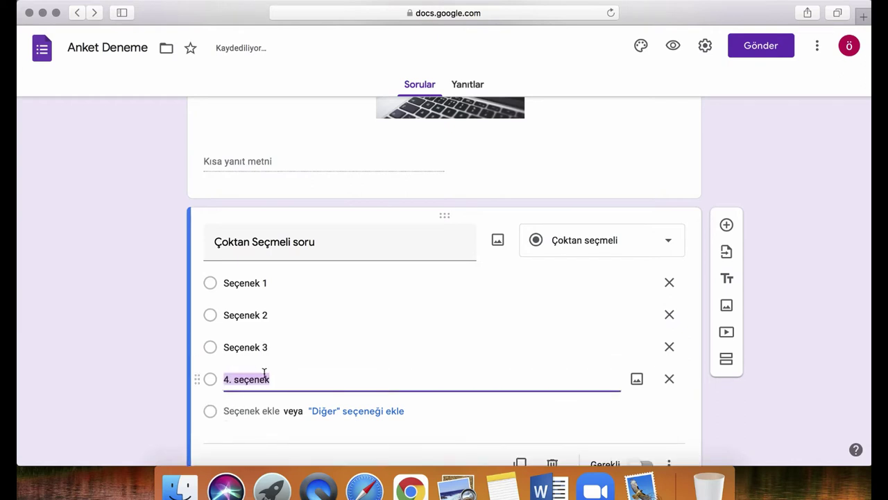
pyautogui.write('Seçene')
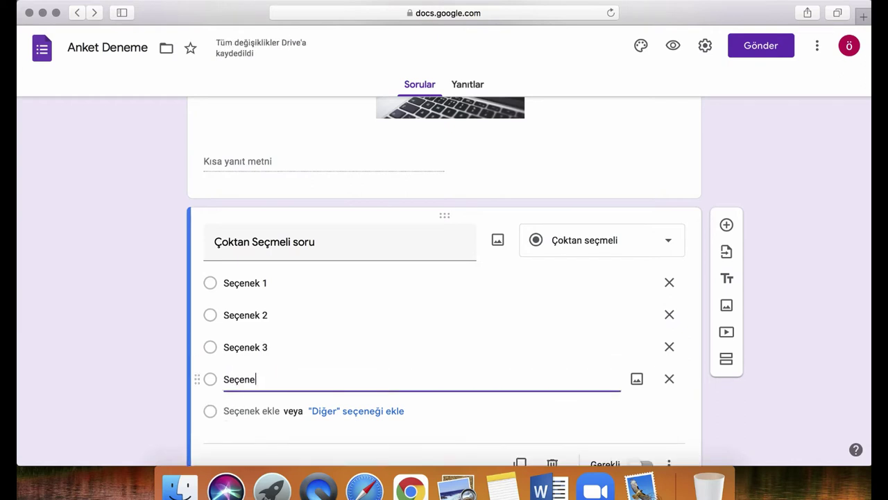
pyautogui.write('k 4')
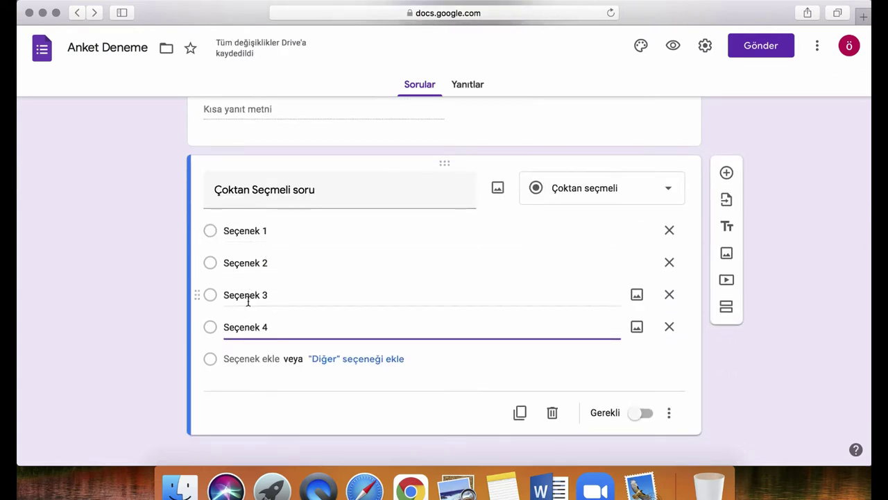
pyautogui.click(330, 364)
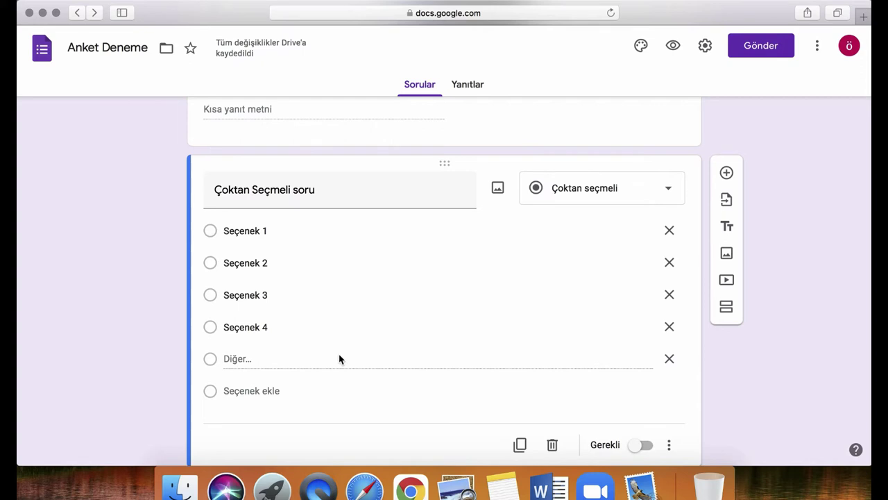
pyautogui.scroll(-2, 339, 359)
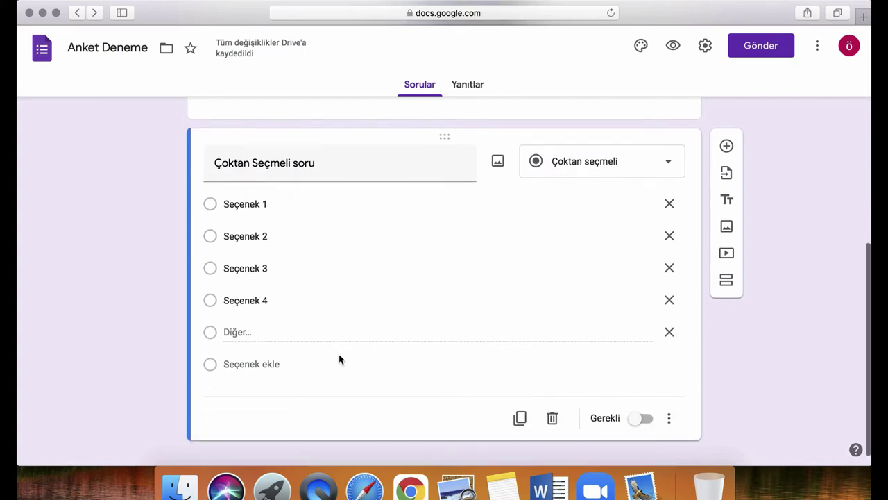
# - Make 'Çoktan Seçmeli soru' required with shuffled option order, then add a new question
pyautogui.click(646, 420)
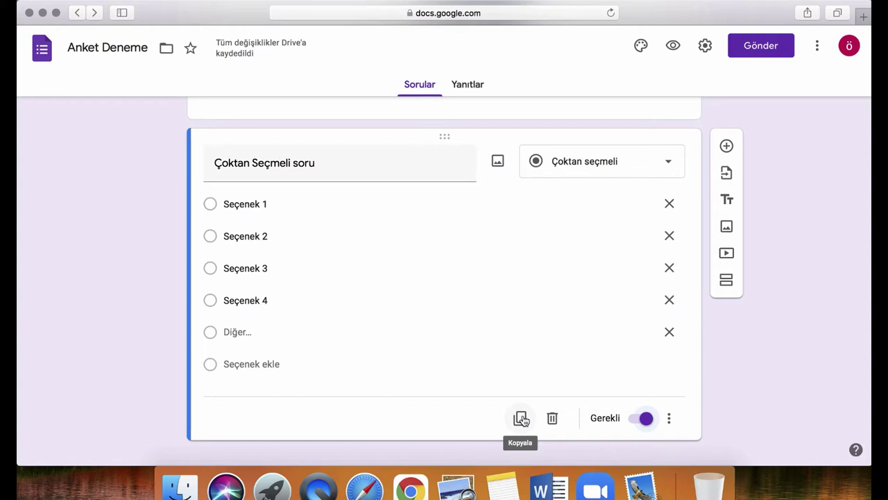
pyautogui.click(669, 418)
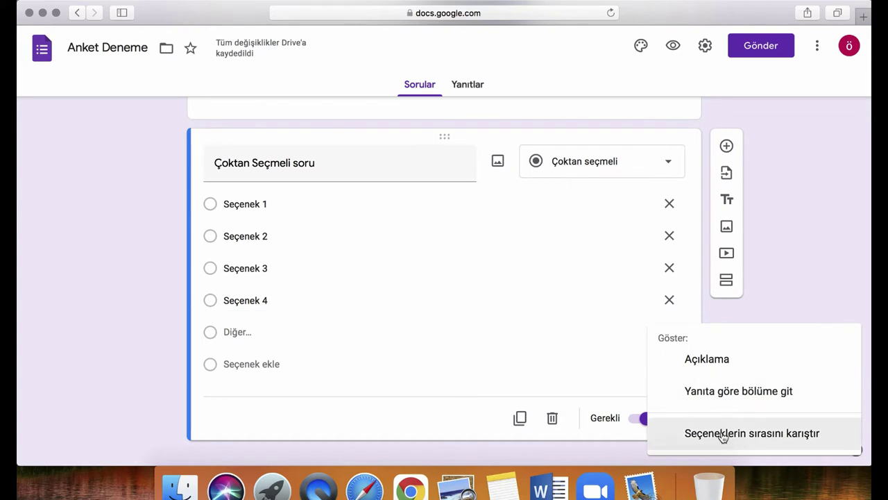
pyautogui.click(722, 434)
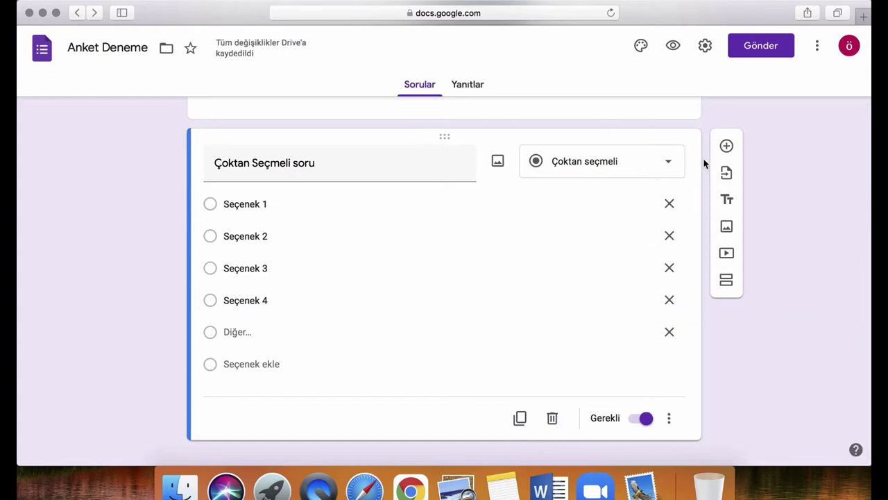
pyautogui.click(727, 147)
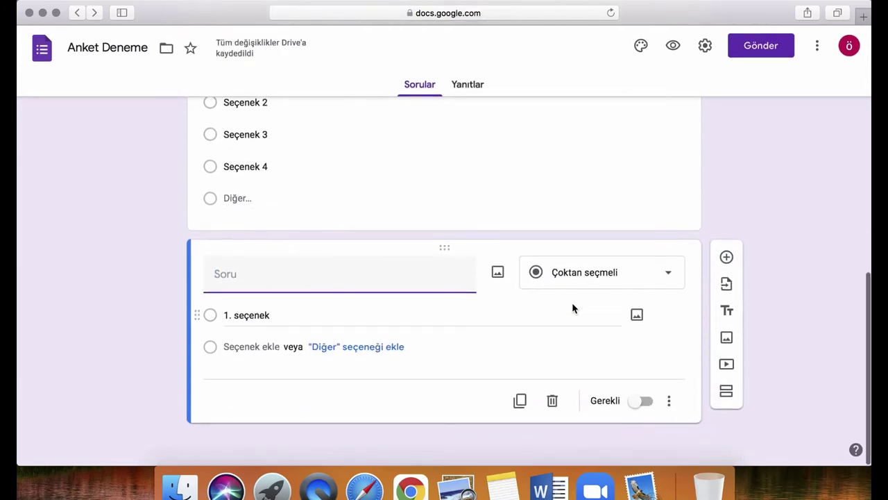
# - Turn the new question into an Onay kutuları question titled 'Birden fazla seçenek ekleme'
pyautogui.click(601, 276)
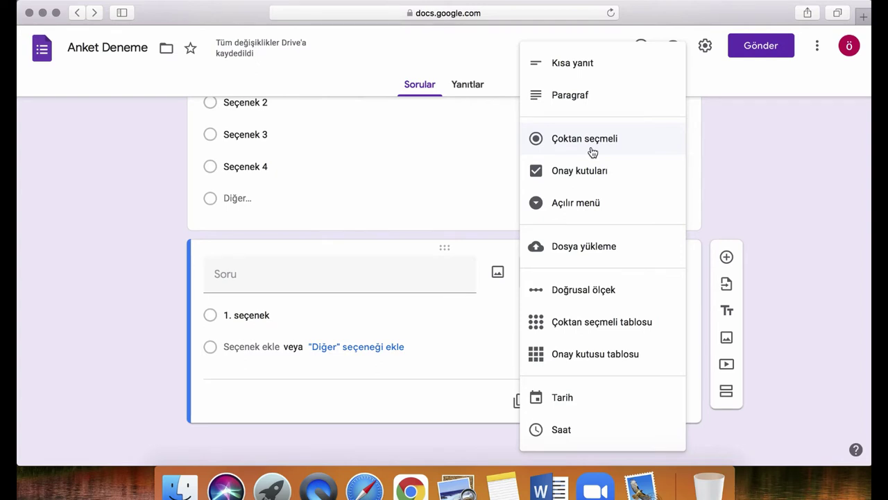
pyautogui.click(592, 180)
pyautogui.click(585, 172)
pyautogui.write('Birden ')
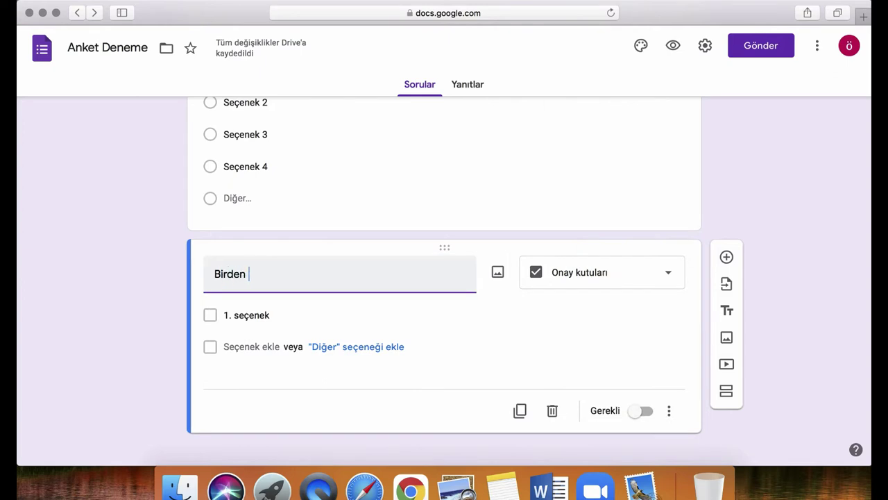
pyautogui.write('fazla seçen')
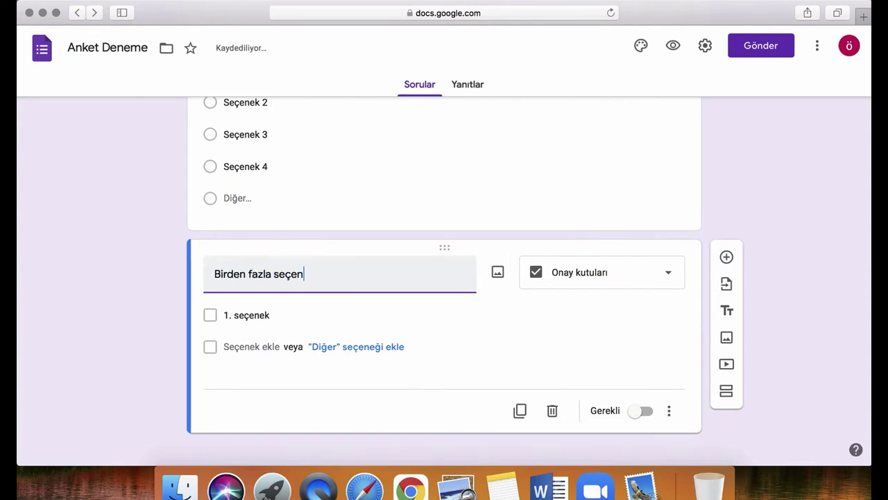
pyautogui.write('ek ekleme')
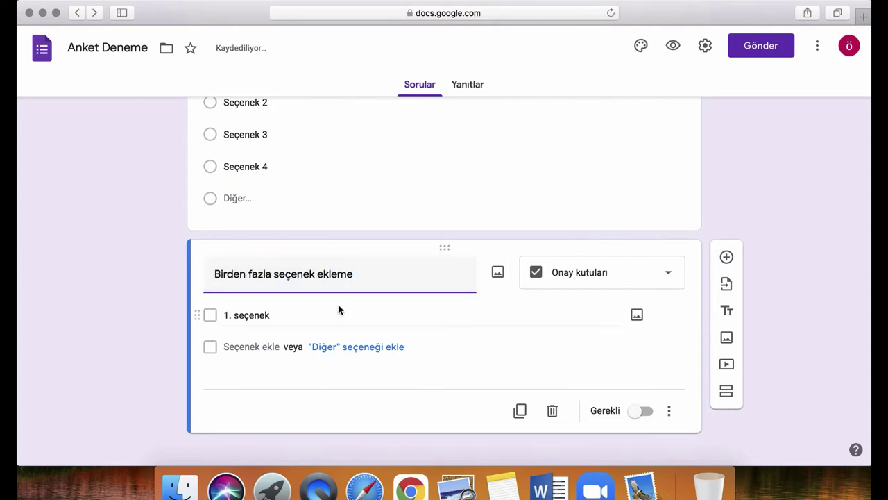
# - Enter the checkbox options 1, 2, 3, 4 and 5
pyautogui.click(293, 313)
pyautogui.write('1')
pyautogui.click(262, 349)
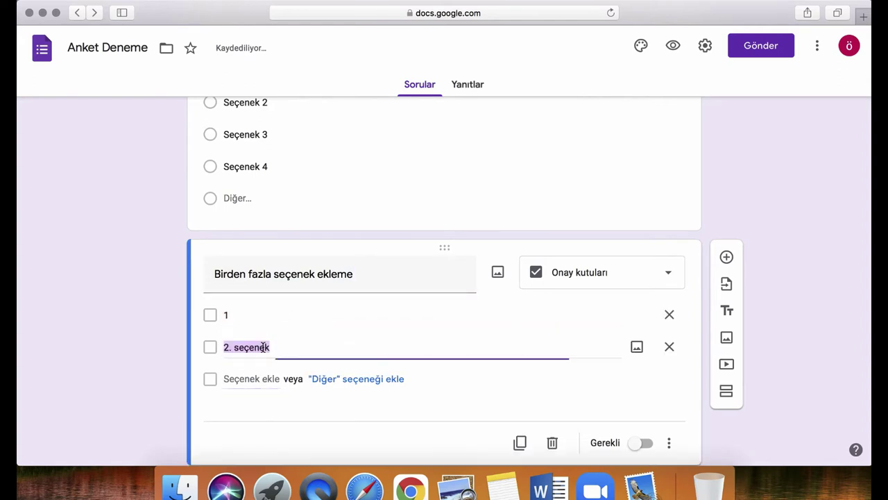
pyautogui.write('2')
pyautogui.click(256, 378)
pyautogui.write('3')
pyautogui.click(256, 411)
pyautogui.write('4')
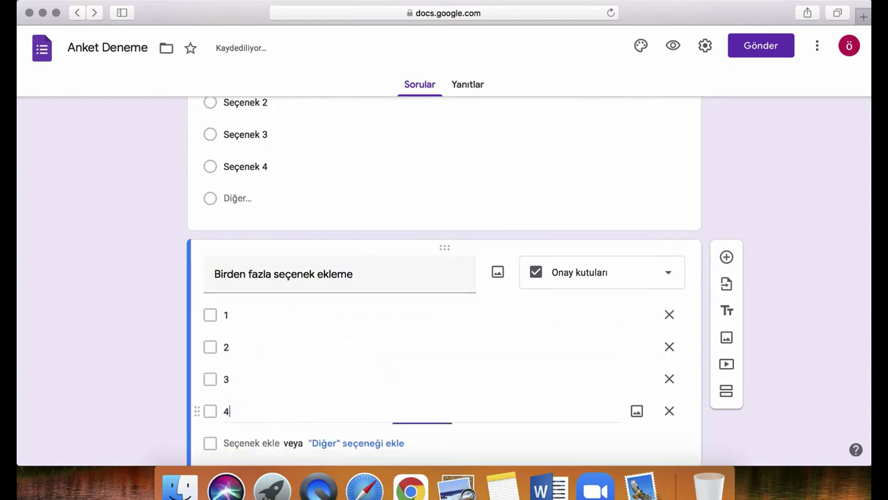
pyautogui.click(250, 441)
pyautogui.write('5')
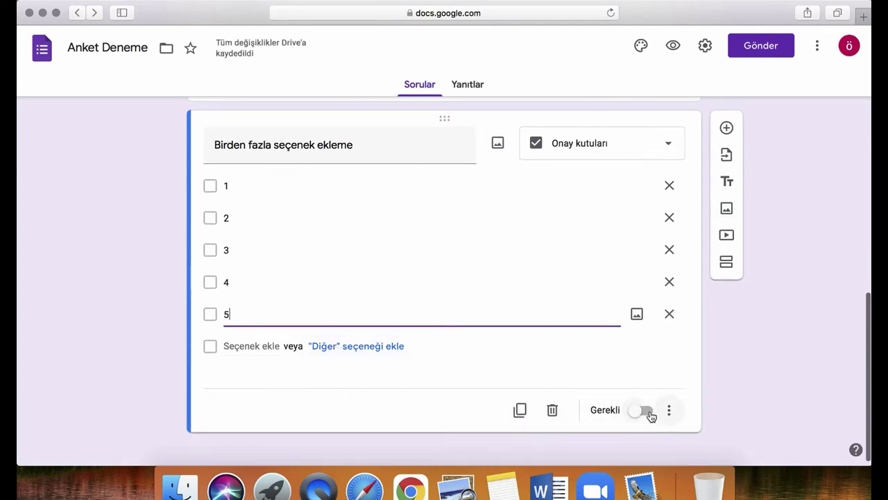
pyautogui.click(670, 409)
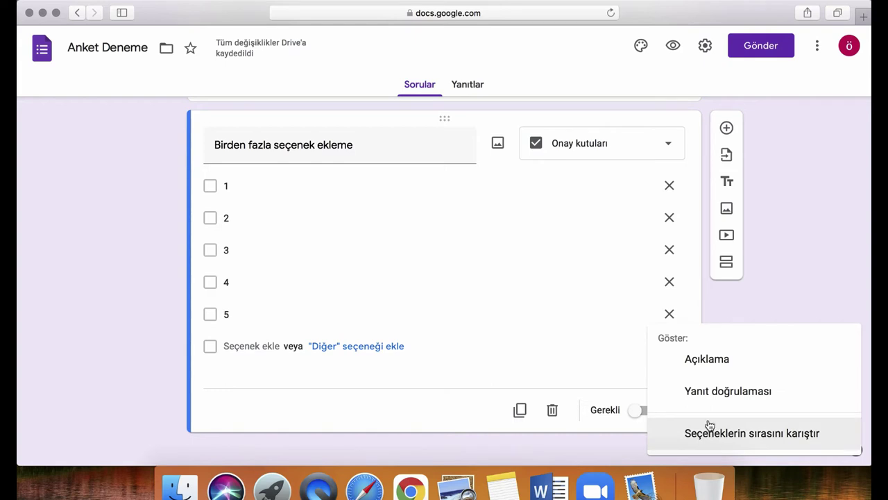
pyautogui.click(834, 298)
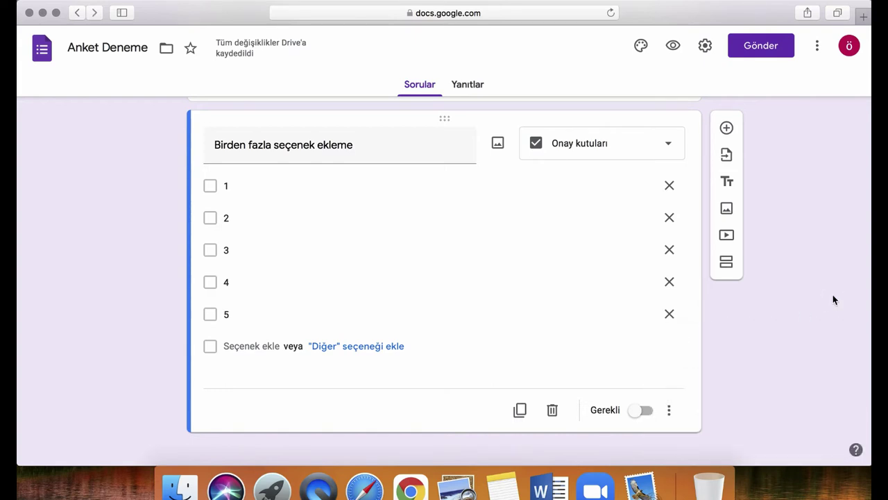
pyautogui.tripleClick(398, 150)
pyautogui.scroll(5, 398, 150)
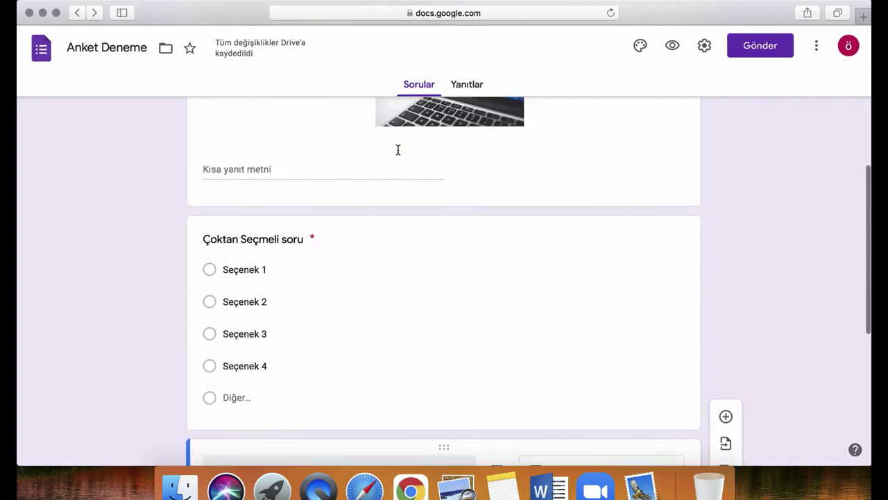
pyautogui.scroll(-4, 398, 150)
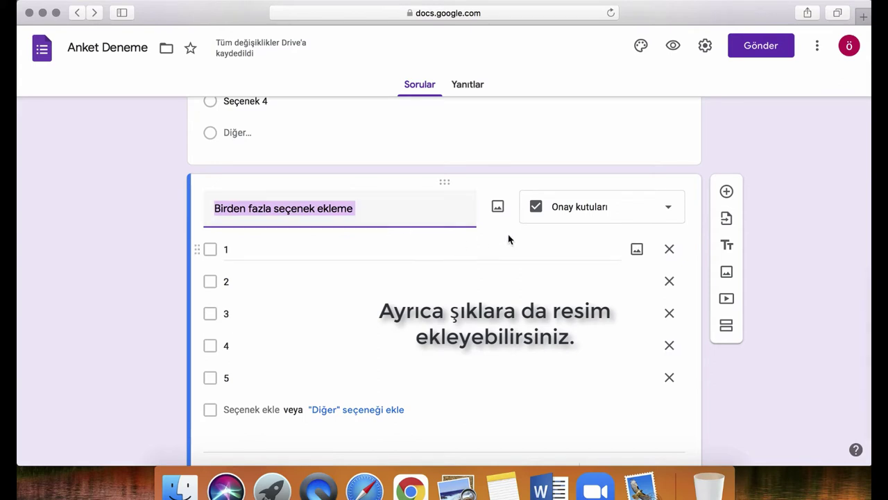
pyautogui.click(498, 208)
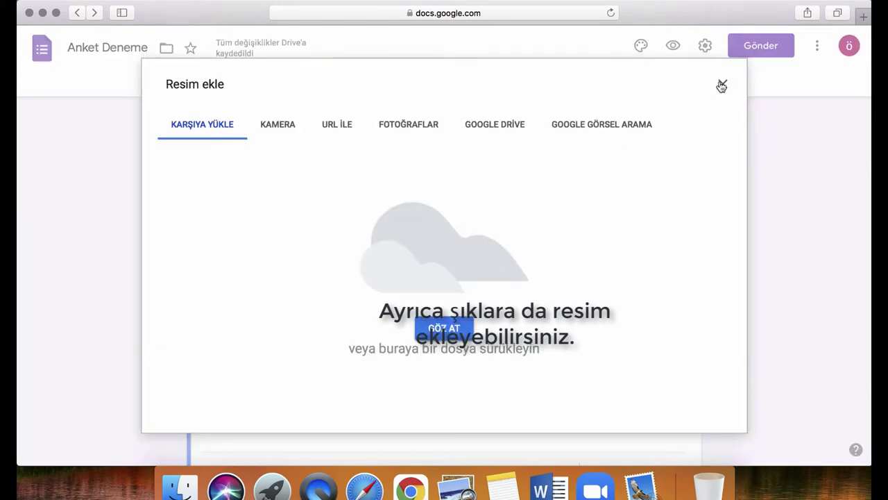
pyautogui.click(723, 84)
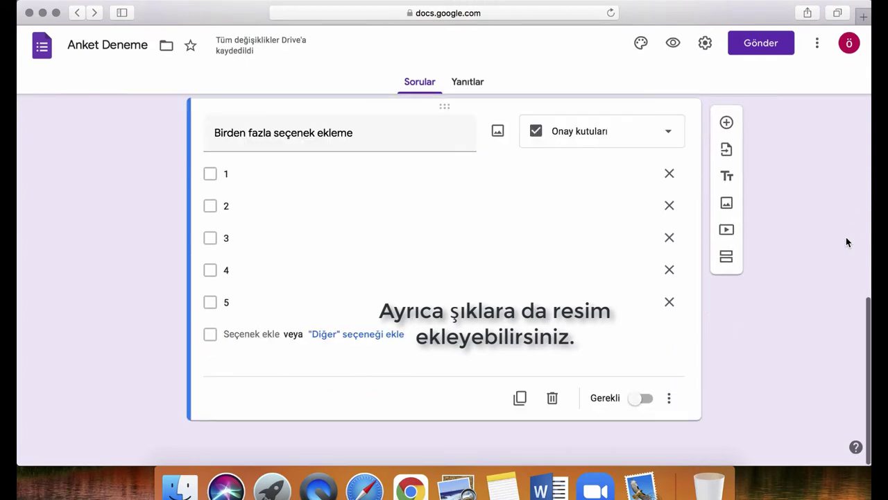
# - Add a new blank multiple-choice question below the checkbox question and open its type list
pyautogui.click(726, 123)
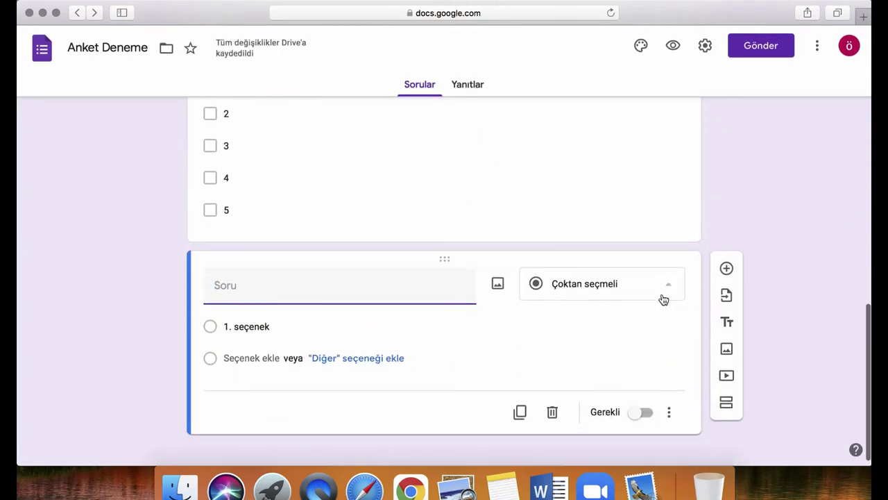
pyautogui.click(664, 295)
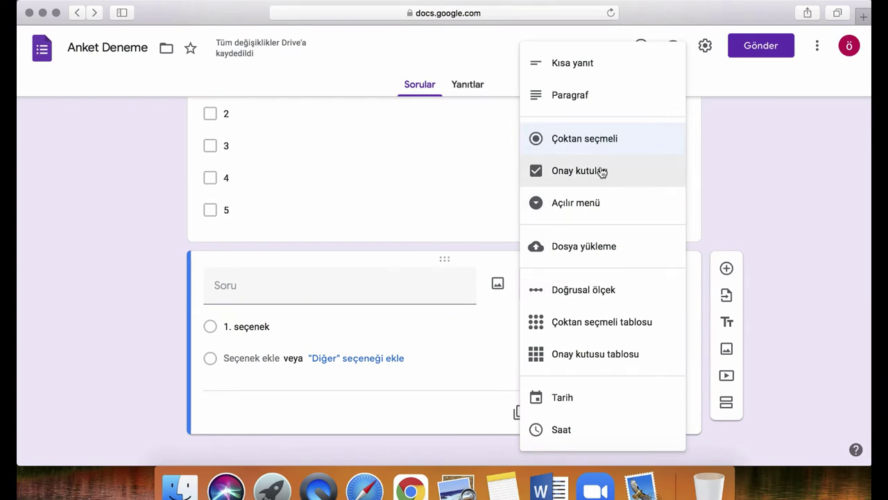
pyautogui.click(812, 231)
pyautogui.click(625, 295)
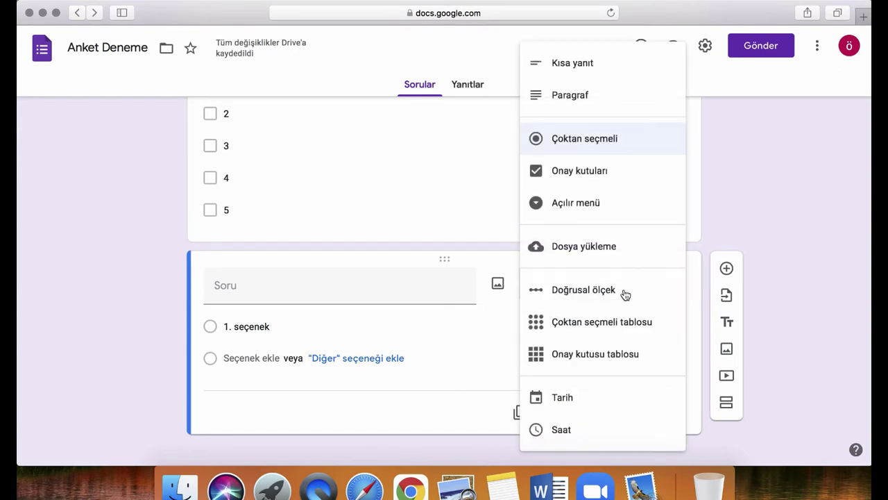
pyautogui.click(788, 222)
pyautogui.click(632, 280)
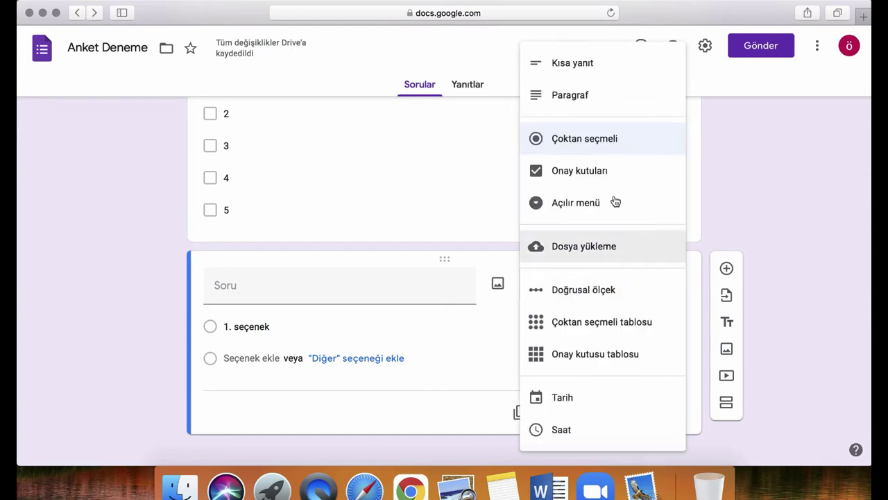
pyautogui.click(742, 199)
pyautogui.click(601, 289)
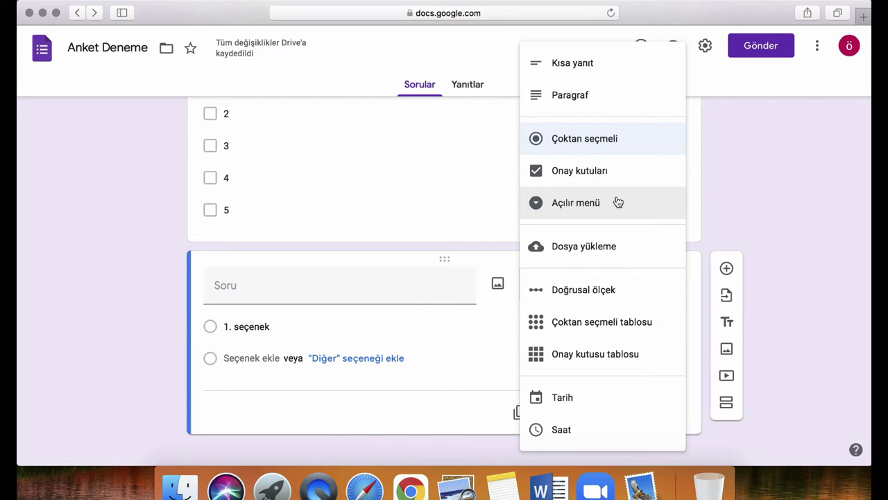
# - Make the question an Açılır menü dropdown titled 'Açılır menü'
pyautogui.click(618, 202)
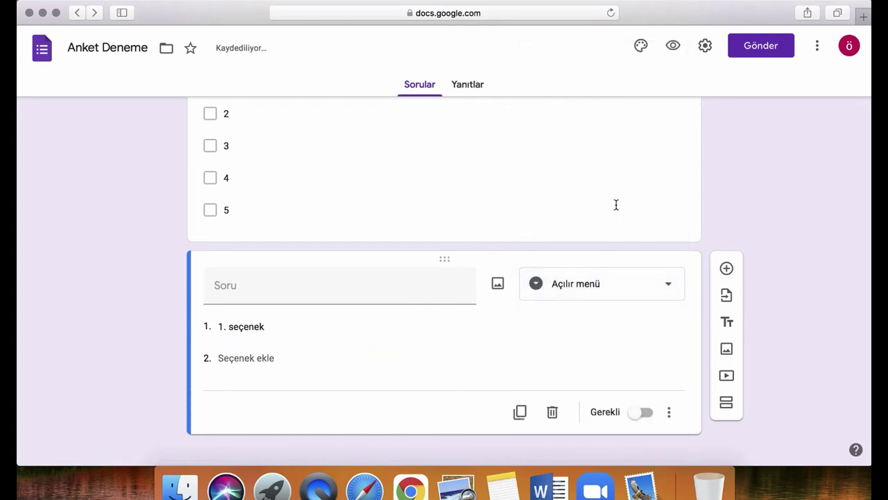
pyautogui.click(246, 285)
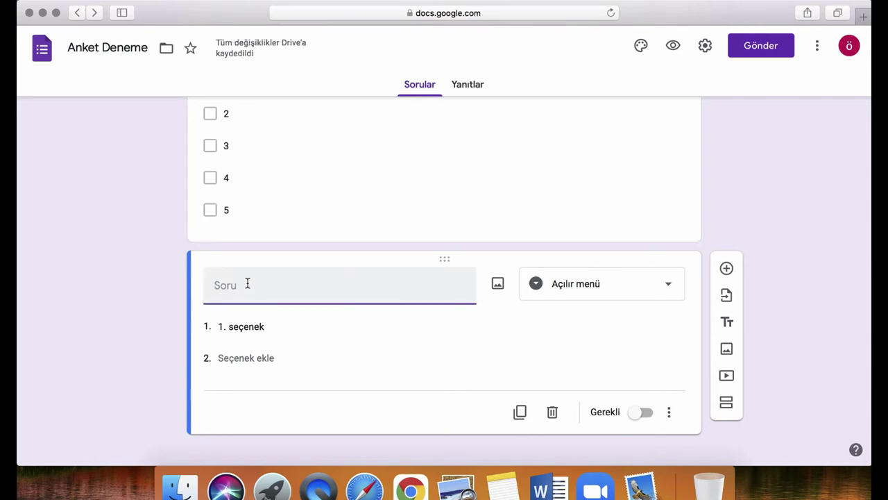
pyautogui.write('Açılır ')
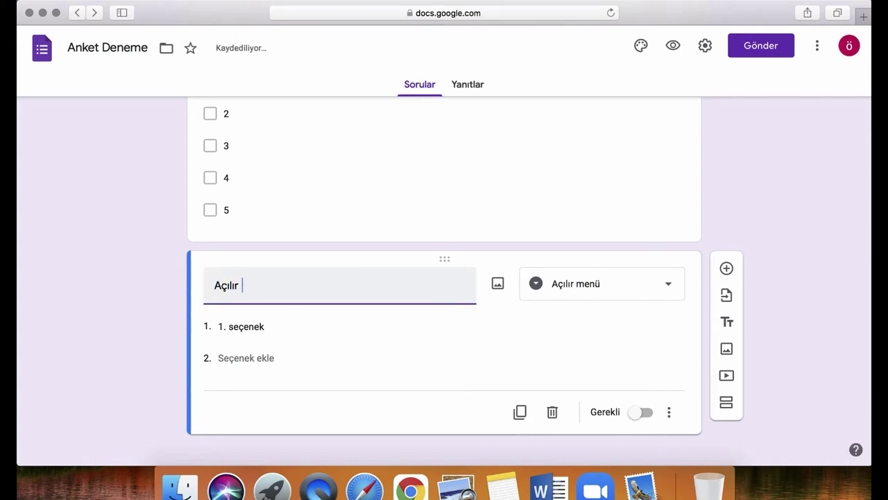
pyautogui.write('menü')
# - Enter the first dropdown options 1, 2, 3 and 4
pyautogui.click(227, 326)
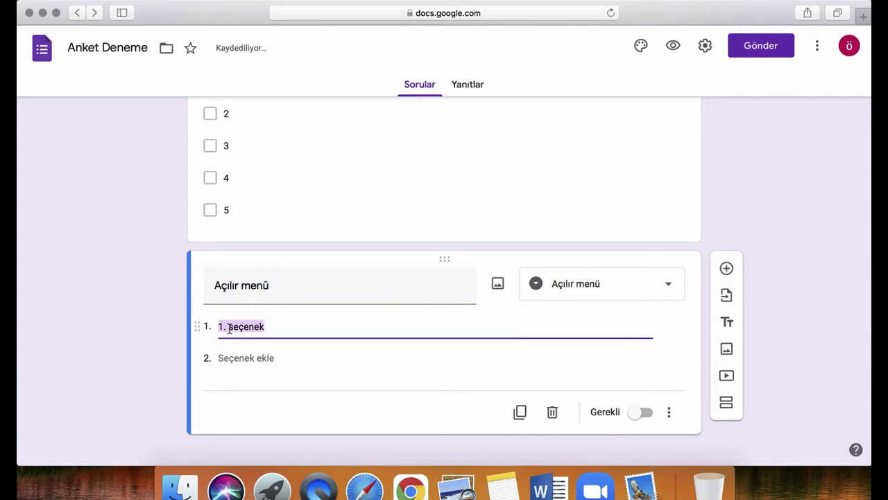
pyautogui.write('1')
pyautogui.click(226, 357)
pyautogui.write('2')
pyautogui.click(222, 391)
pyautogui.write('3')
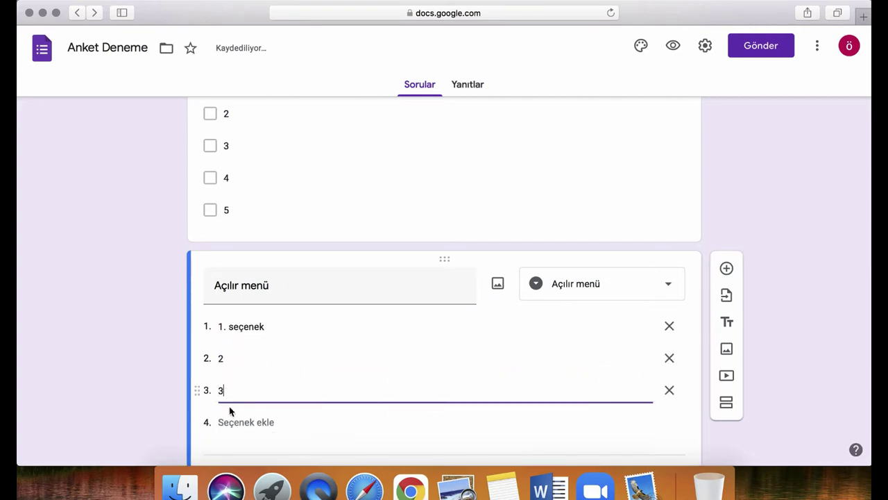
pyautogui.click(229, 422)
pyautogui.write('4')
# - Add the remaining dropdown options 5, 6 and 7
pyautogui.scroll(-2, 233, 412)
pyautogui.click(234, 375)
pyautogui.write('5')
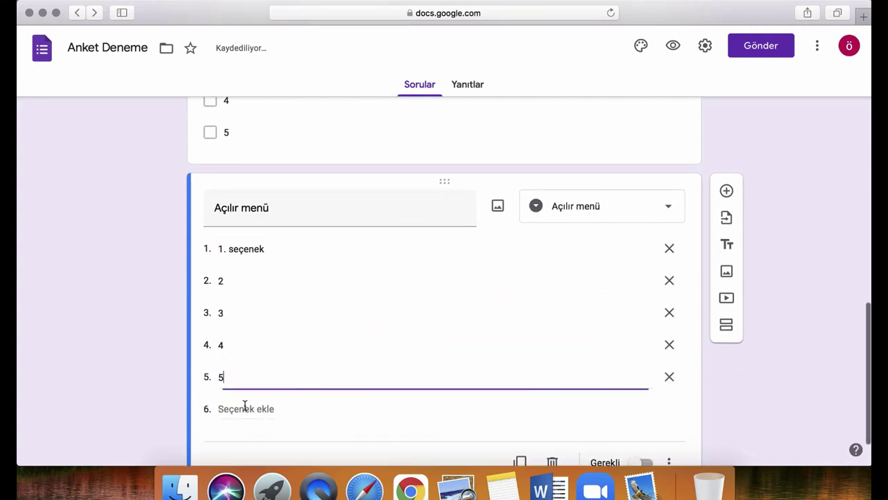
pyautogui.click(243, 410)
pyautogui.write('6')
pyautogui.click(252, 438)
pyautogui.write('7')
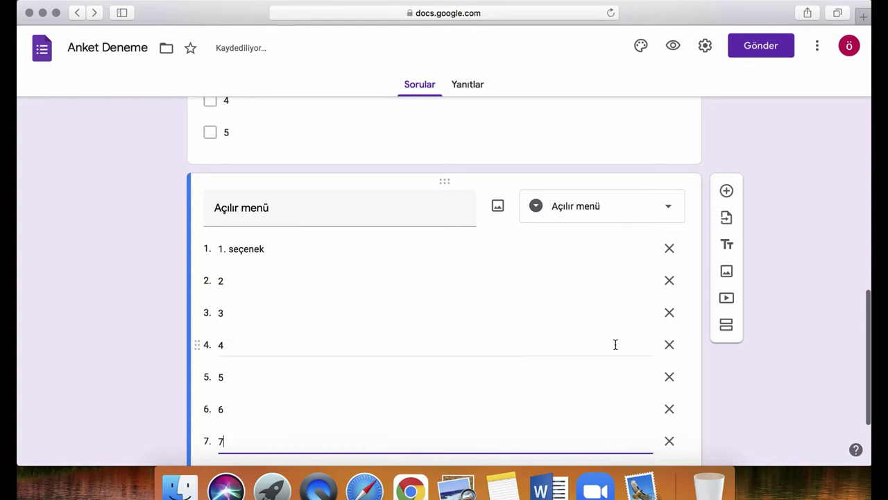
pyautogui.scroll(-2, 845, 271)
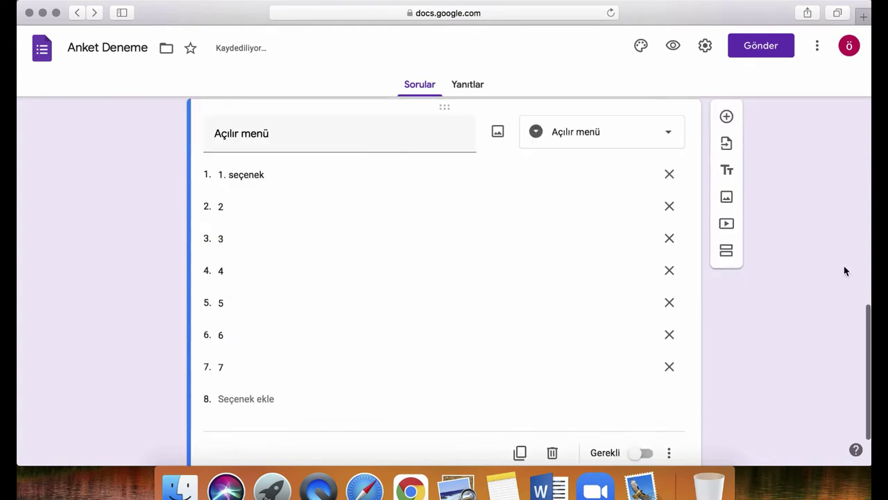
pyautogui.scroll(3, 845, 271)
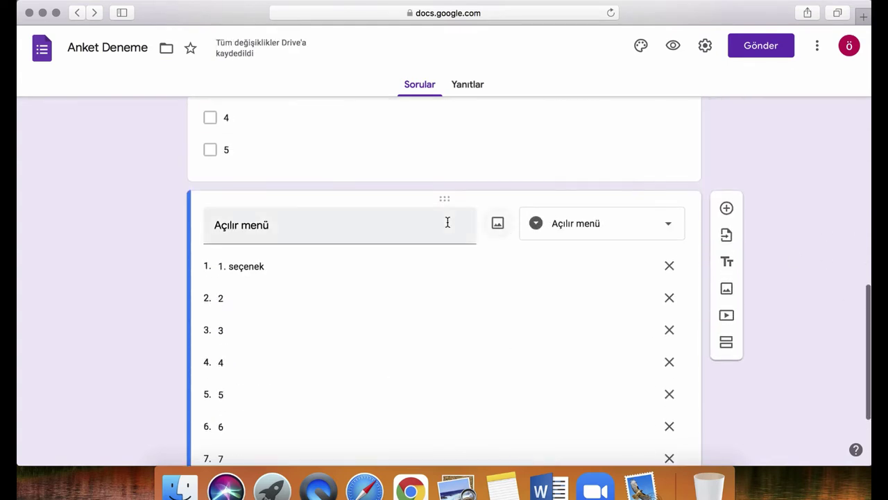
# - Scroll through the whole Anket Deneme form to review all its questions
pyautogui.scroll(-4, 429, 357)
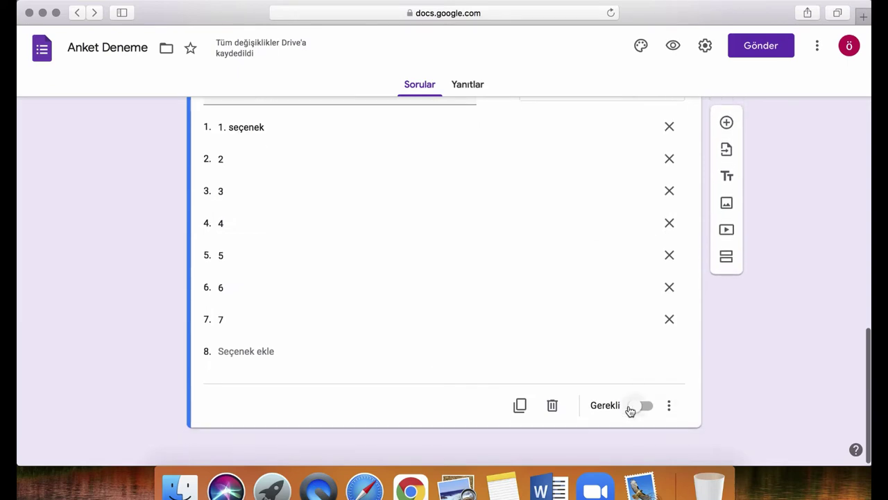
pyautogui.scroll(10, 818, 328)
pyautogui.scroll(5, 819, 329)
pyautogui.scroll(-3, 818, 329)
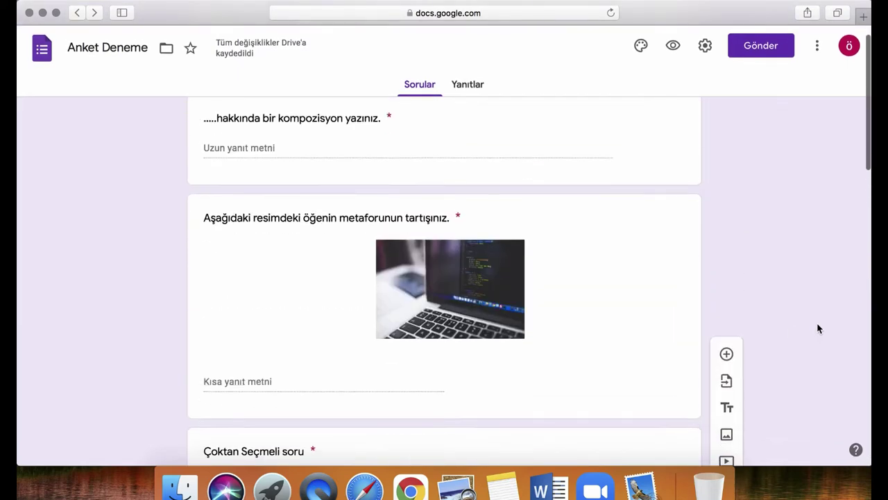
pyautogui.scroll(1, 818, 328)
pyautogui.scroll(1, 819, 328)
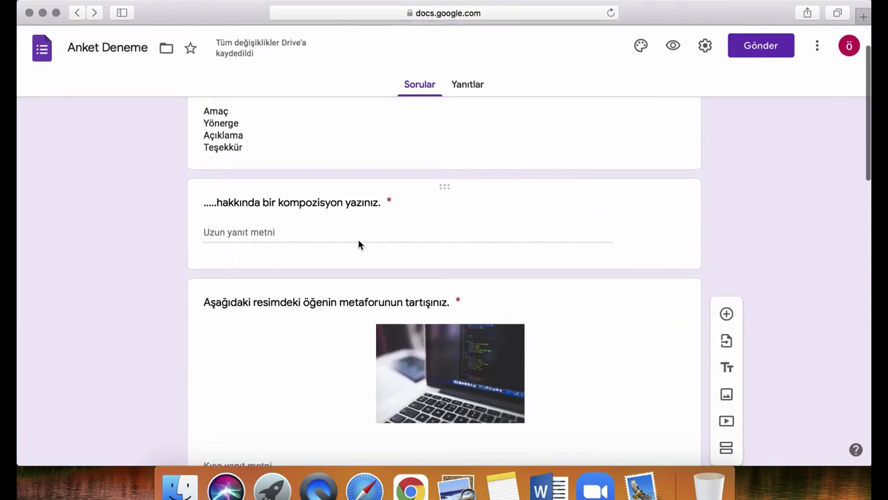
pyautogui.scroll(-3, 308, 386)
pyautogui.scroll(-1, 305, 381)
pyautogui.scroll(-4, 306, 381)
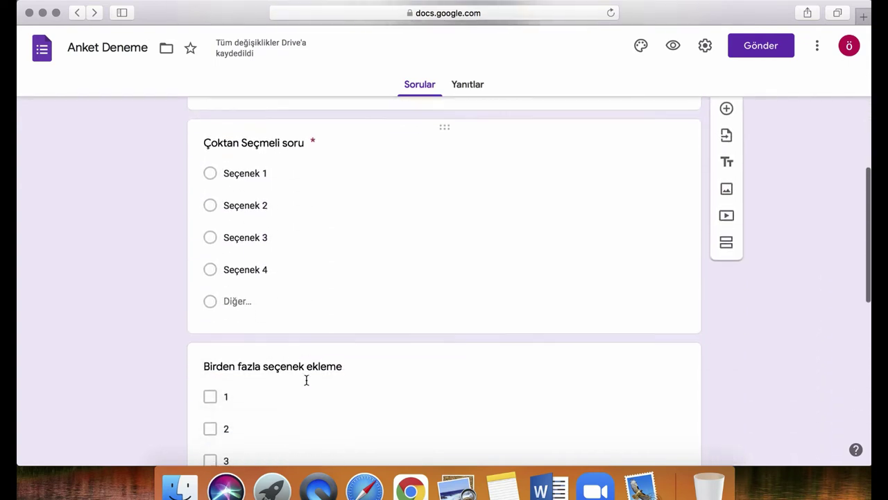
pyautogui.scroll(-1, 306, 380)
pyautogui.scroll(-3, 306, 380)
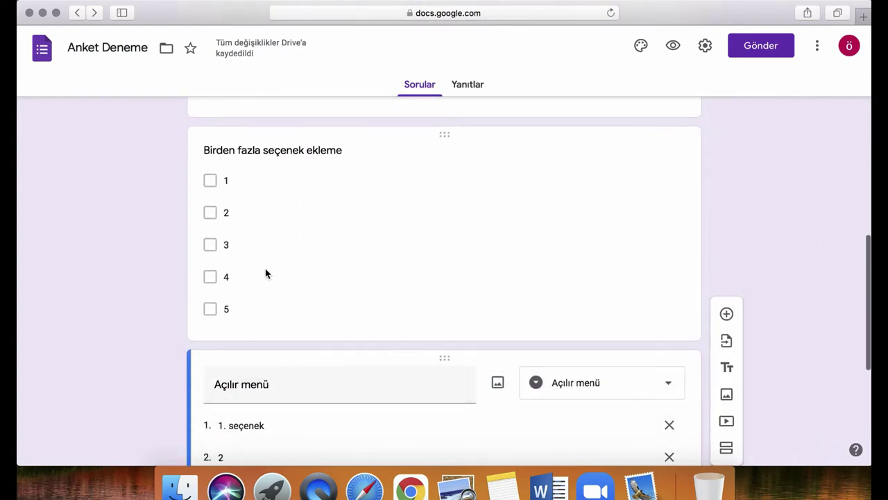
pyautogui.scroll(-3, 266, 270)
pyautogui.scroll(-5, 266, 271)
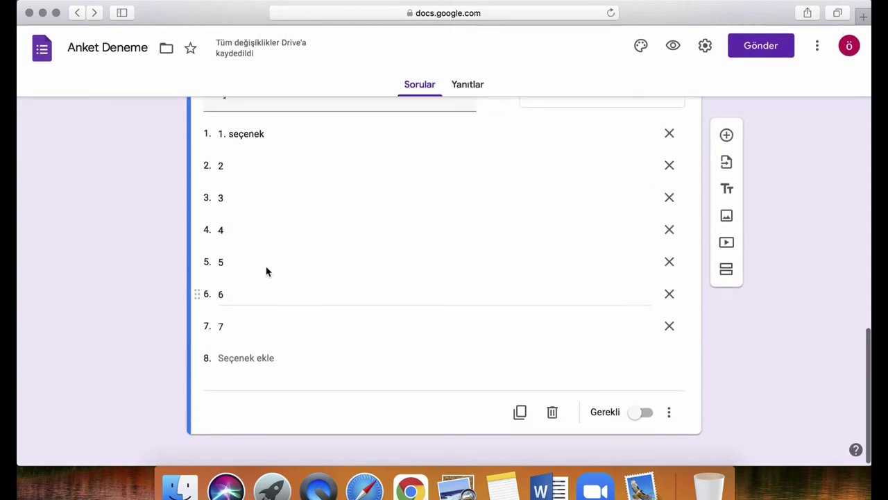
pyautogui.scroll(10, 265, 270)
pyautogui.scroll(15, 266, 270)
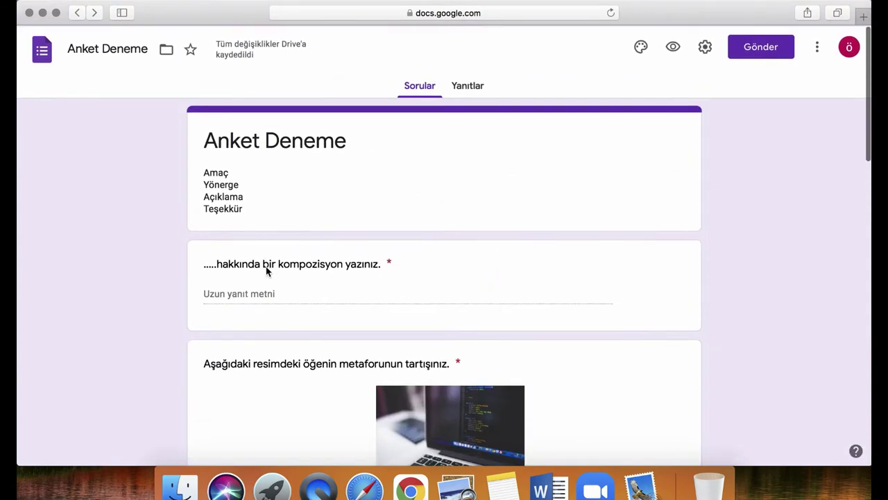
pyautogui.scroll(-5, 266, 268)
pyautogui.scroll(-10, 266, 268)
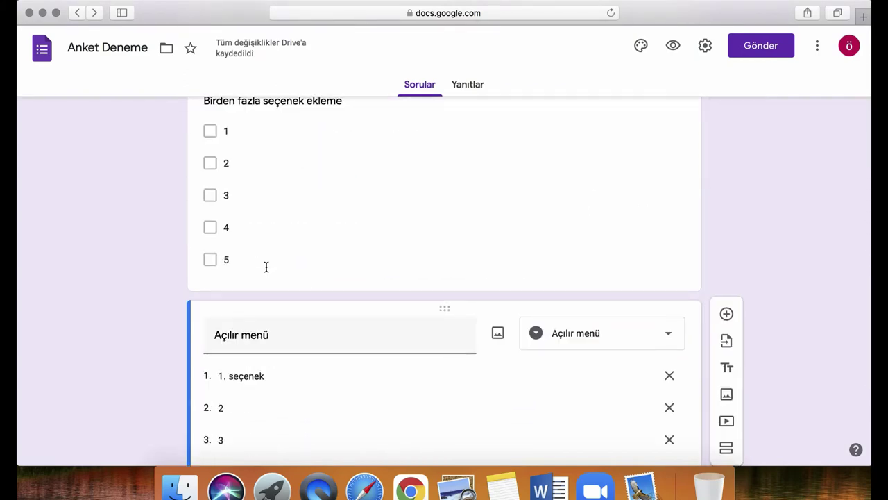
pyautogui.moveTo(655, 55); pyautogui.dragTo(657, 64)
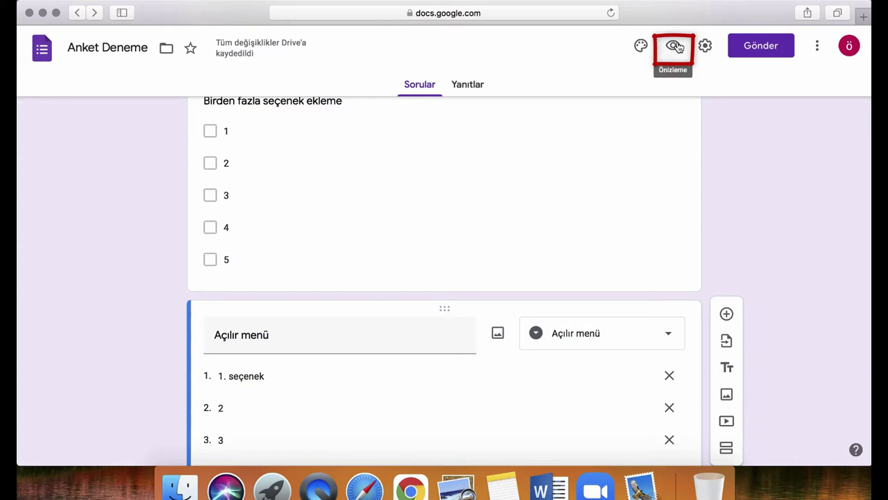
# - Open the form's respondent preview and look over it
pyautogui.click(675, 48)
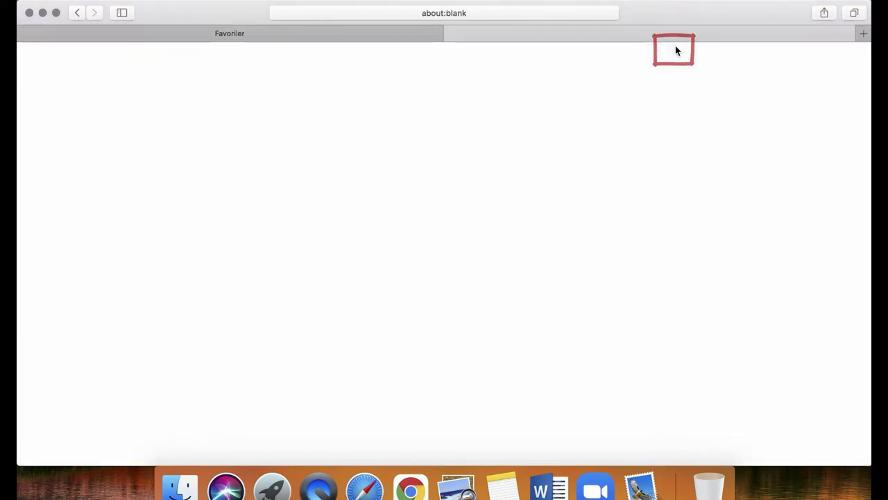
pyautogui.scroll(-2, 548, 153)
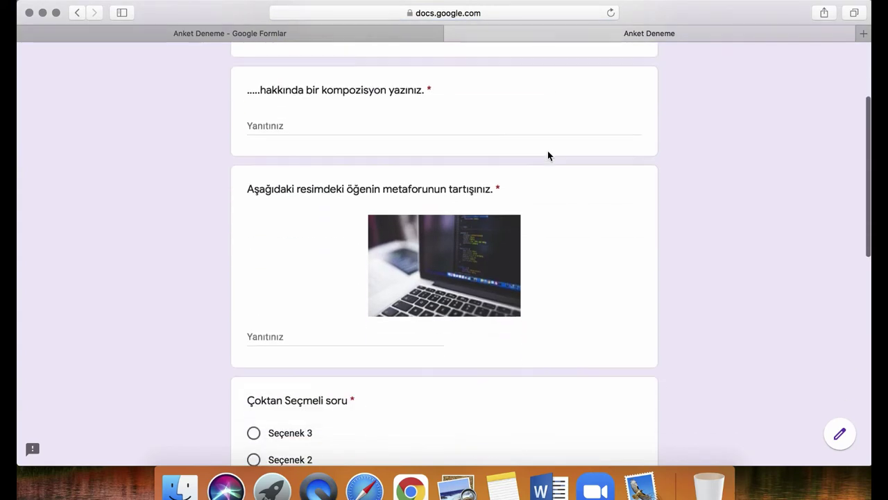
pyautogui.scroll(-3, 549, 152)
pyautogui.scroll(-2, 548, 153)
pyautogui.scroll(-2, 549, 152)
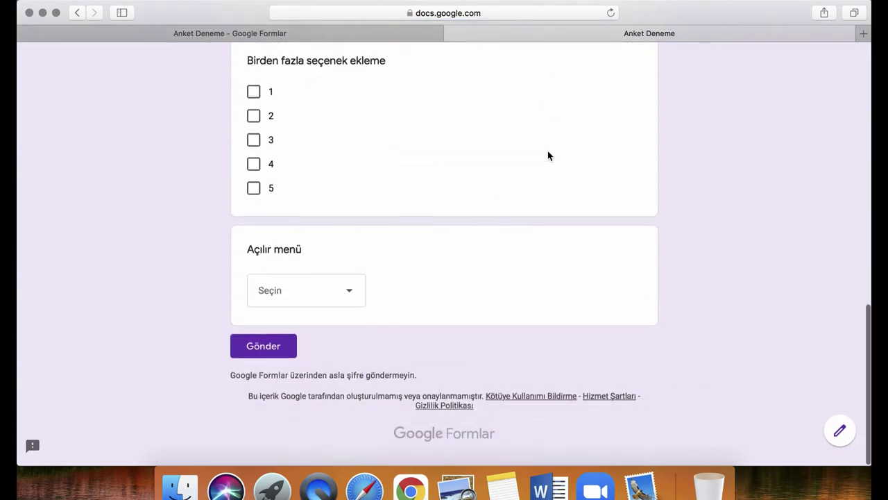
pyautogui.scroll(4, 548, 156)
pyautogui.scroll(6, 548, 155)
pyautogui.scroll(1, 548, 156)
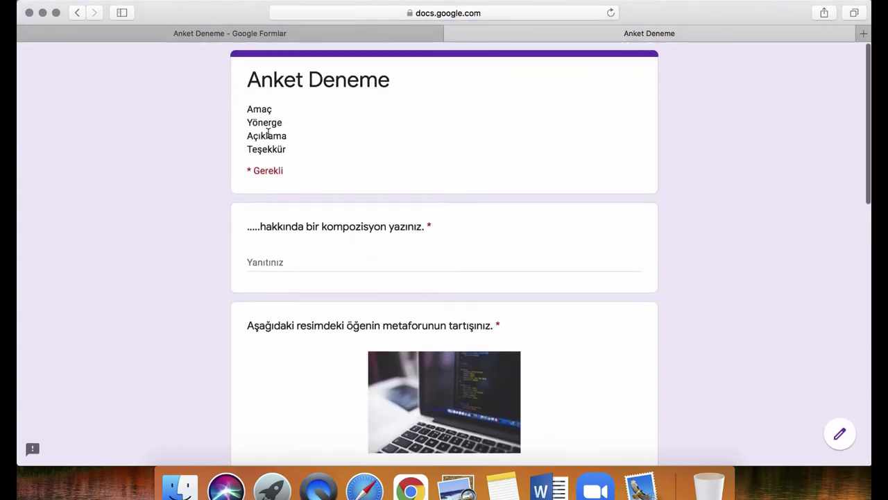
pyautogui.scroll(-1, 328, 284)
# - Answer the two text questions with 'ddddd' and 'dddd' and pick Seçenek 1
pyautogui.click(296, 217)
pyautogui.write('ddd')
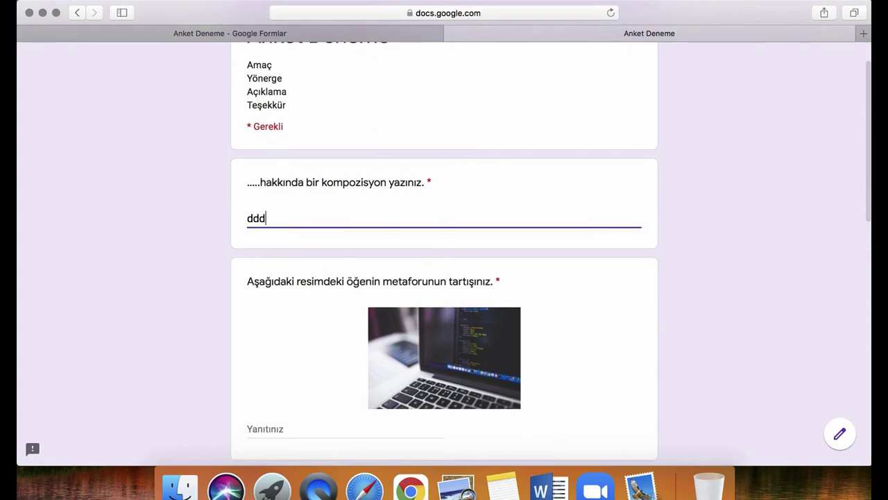
pyautogui.write('dd')
pyautogui.scroll(-4, 282, 363)
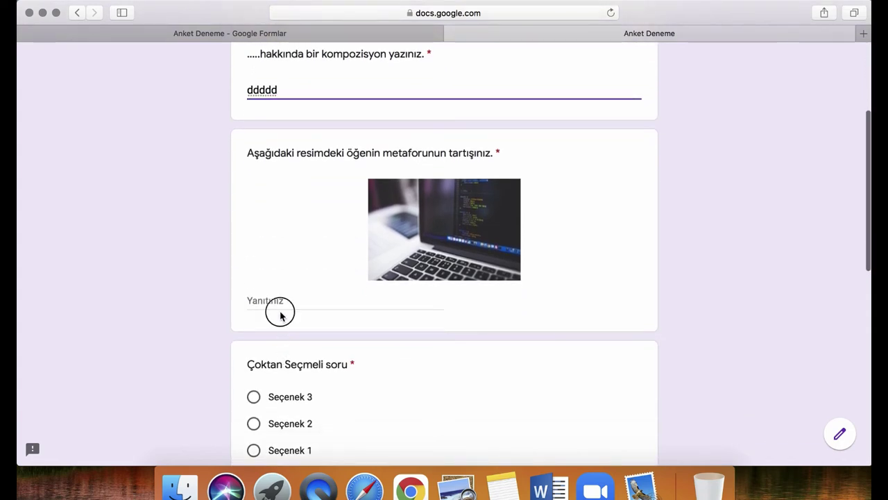
pyautogui.click(280, 306)
pyautogui.write('dddd')
pyautogui.scroll(-3, 279, 305)
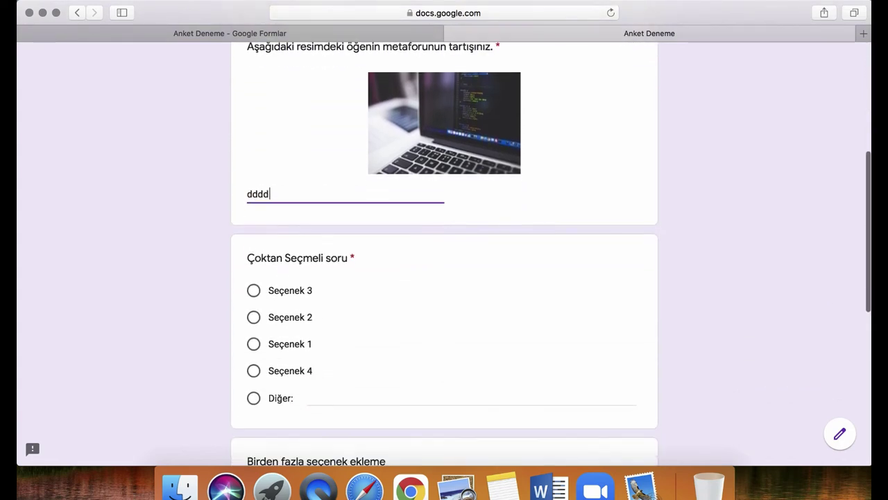
pyautogui.click(254, 338)
# - Tick checkboxes 1, 2 and 3, choose 5 in the dropdown, and return to the editor
pyautogui.scroll(-5, 254, 340)
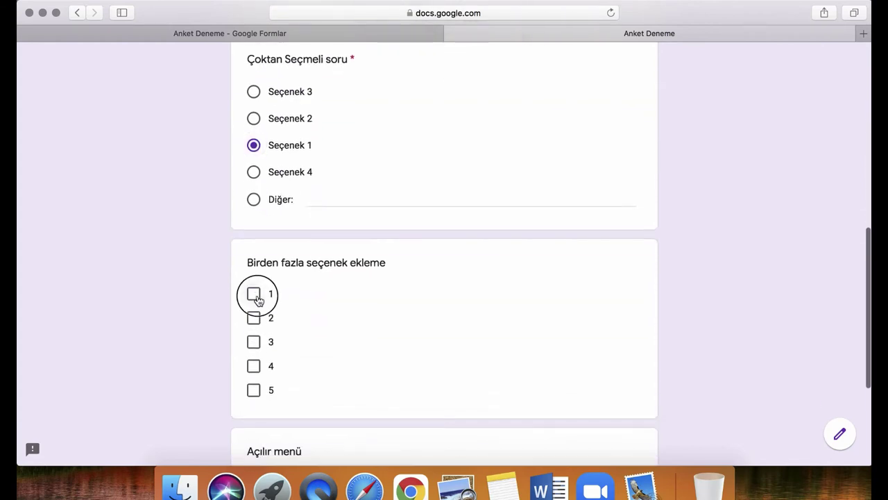
pyautogui.click(254, 295)
pyautogui.click(254, 318)
pyautogui.click(254, 342)
pyautogui.scroll(-5, 257, 352)
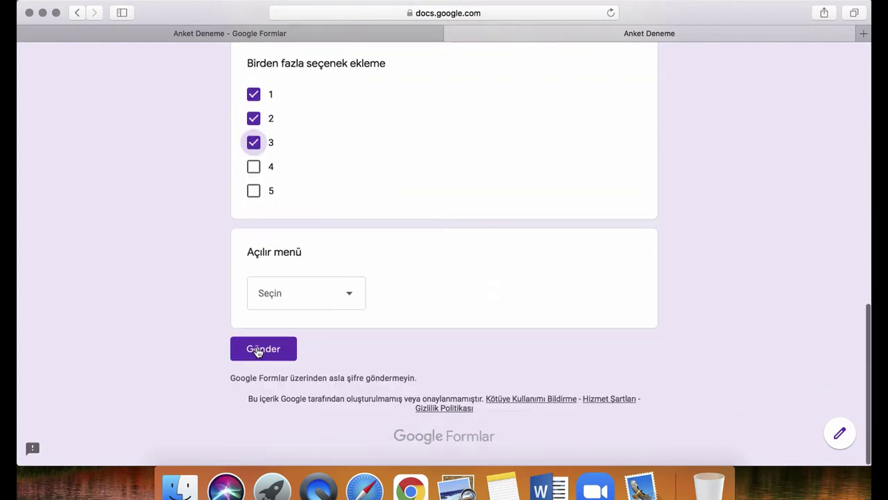
pyautogui.click(319, 291)
pyautogui.click(291, 367)
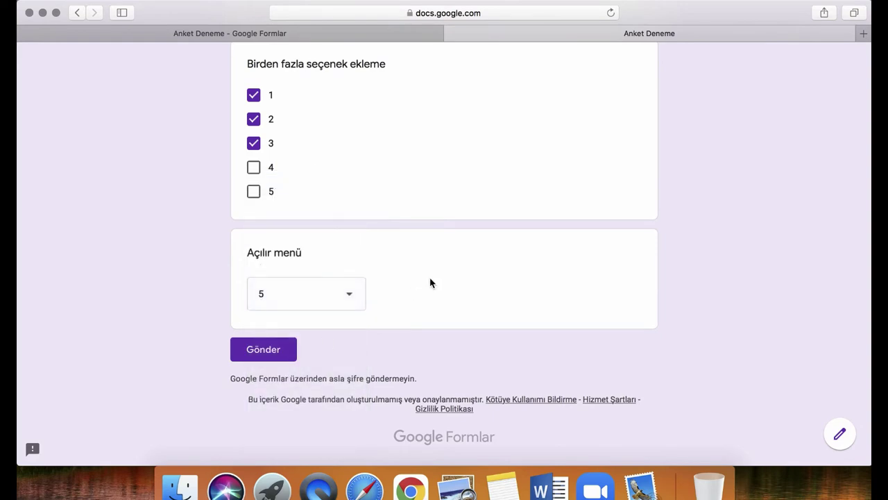
pyautogui.scroll(10, 431, 283)
pyautogui.scroll(5, 430, 283)
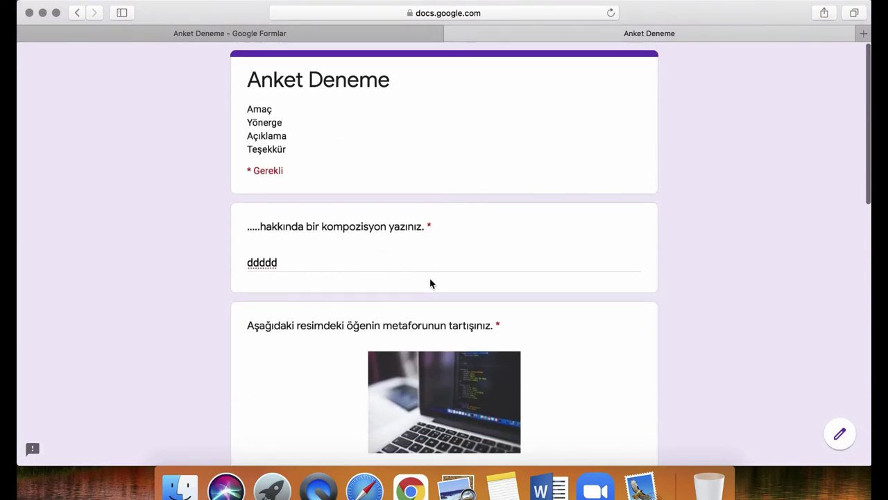
pyautogui.click(358, 33)
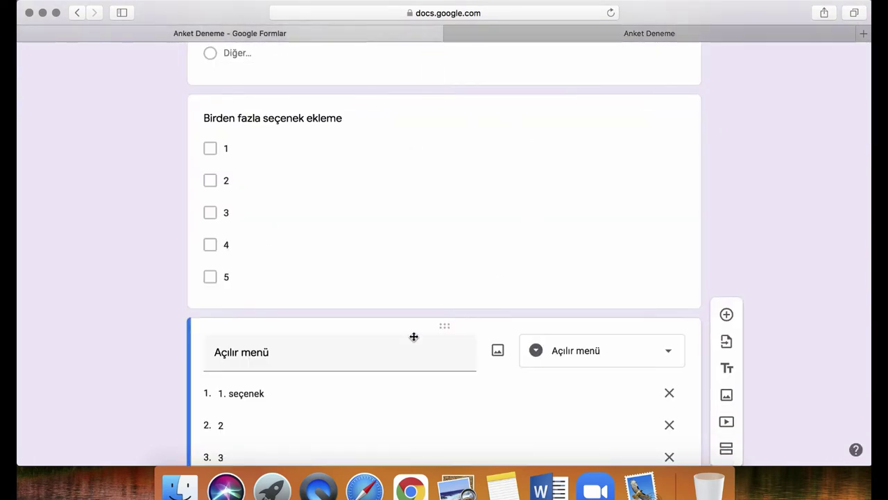
pyautogui.scroll(-5, 355, 331)
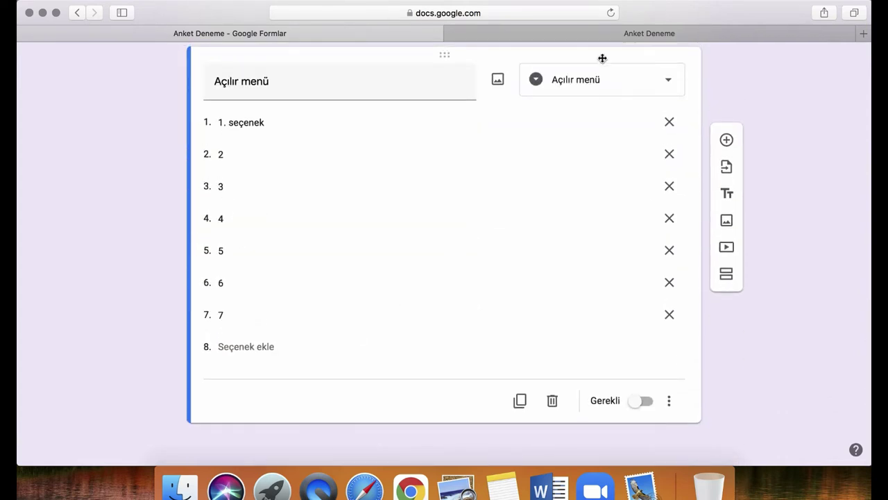
pyautogui.click(614, 34)
pyautogui.scroll(-15, 462, 307)
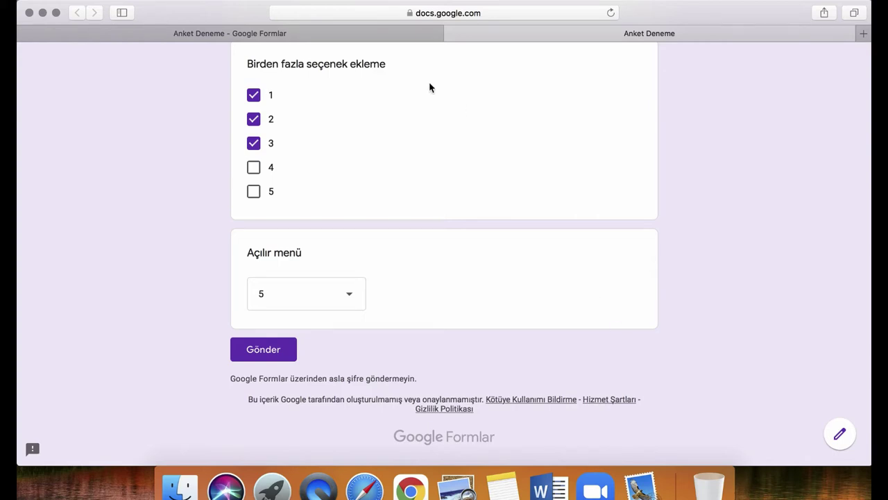
pyautogui.click(389, 33)
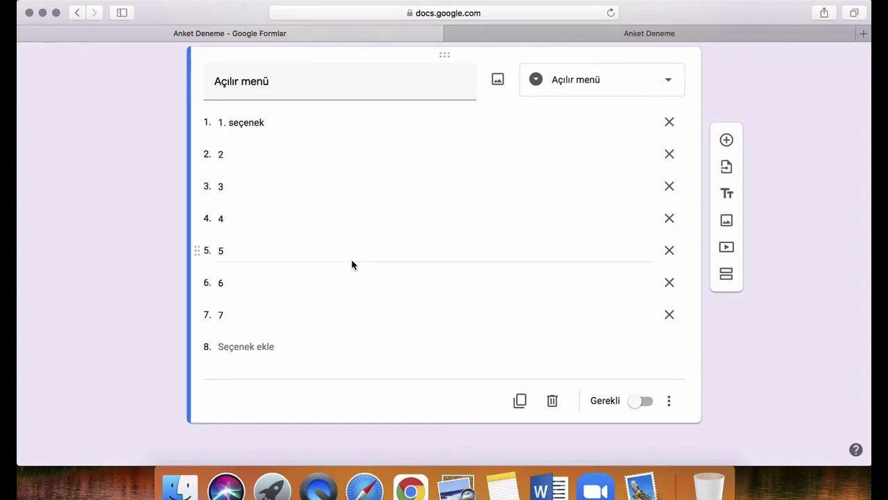
pyautogui.moveTo(694, 262); pyautogui.dragTo(694, 266)
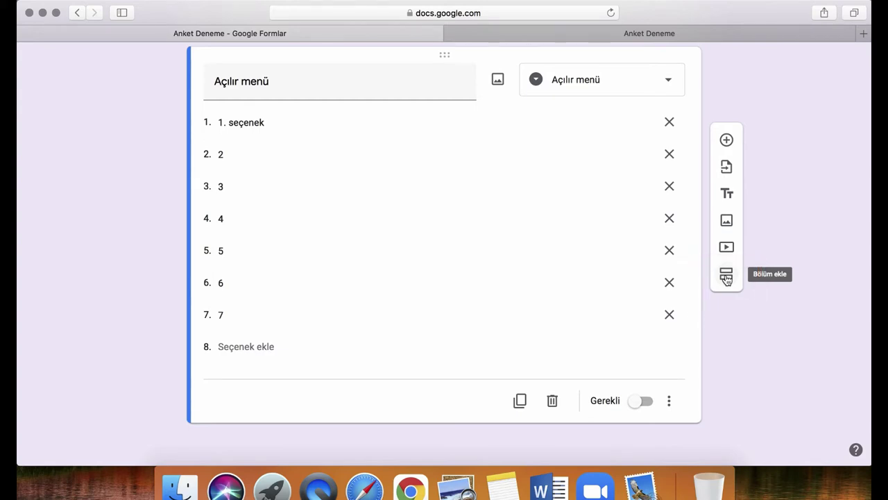
# - Add a second section to the form and glance at the form preview
pyautogui.click(726, 276)
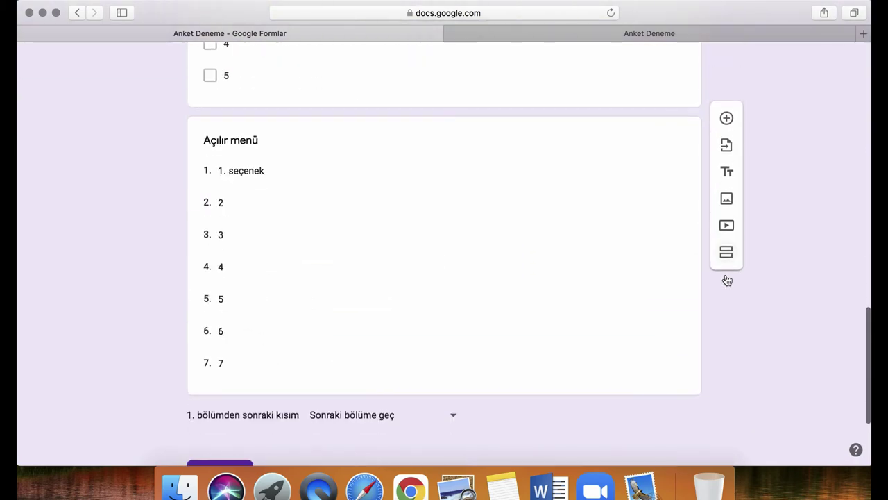
pyautogui.click(625, 33)
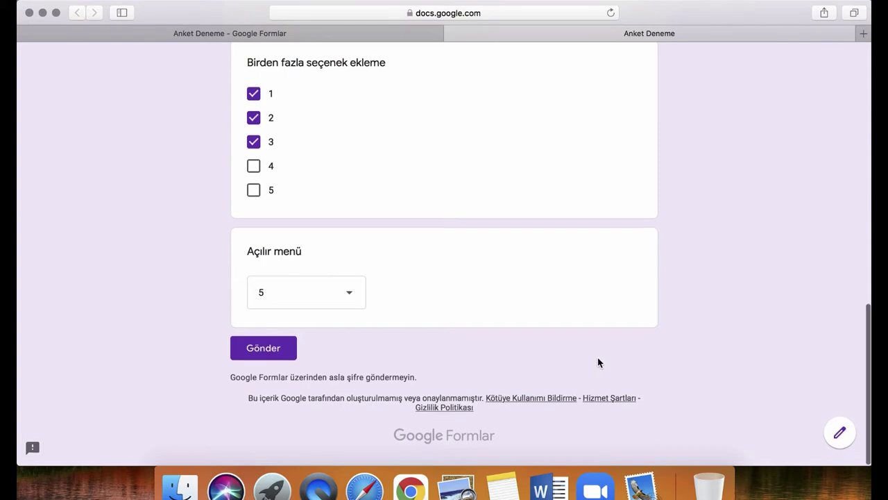
pyautogui.click(412, 34)
# - Rename 'Adsız Bölüm' to 'Bölüm 2' and give it the description 'Açıklama'
pyautogui.scroll(-3, 433, 322)
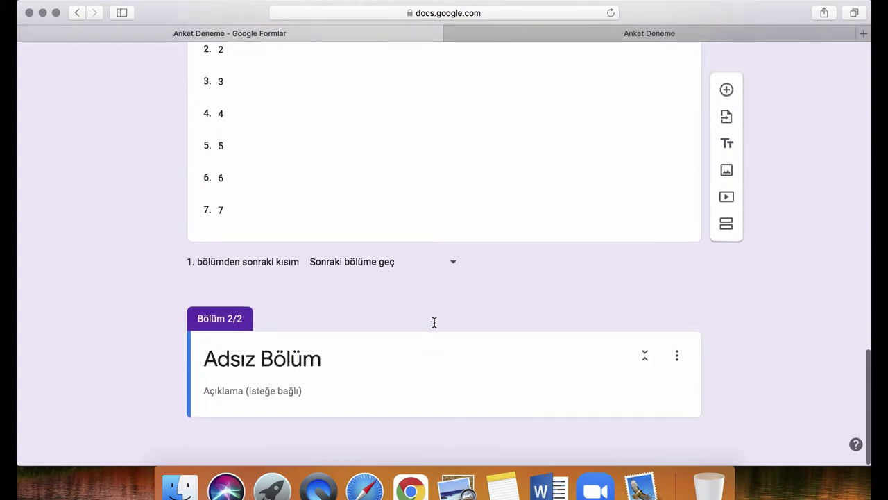
pyautogui.click(372, 369)
pyautogui.write('Bö')
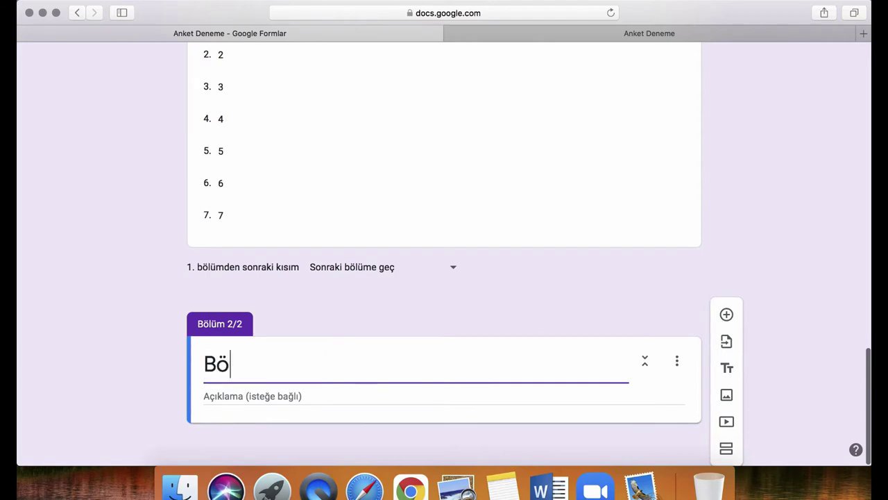
pyautogui.write('lüm 2')
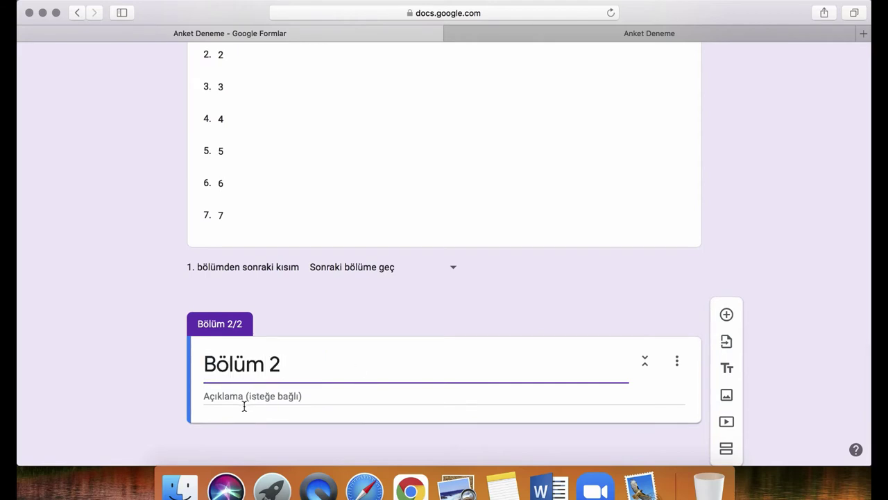
pyautogui.click(244, 397)
pyautogui.write('Açıkl')
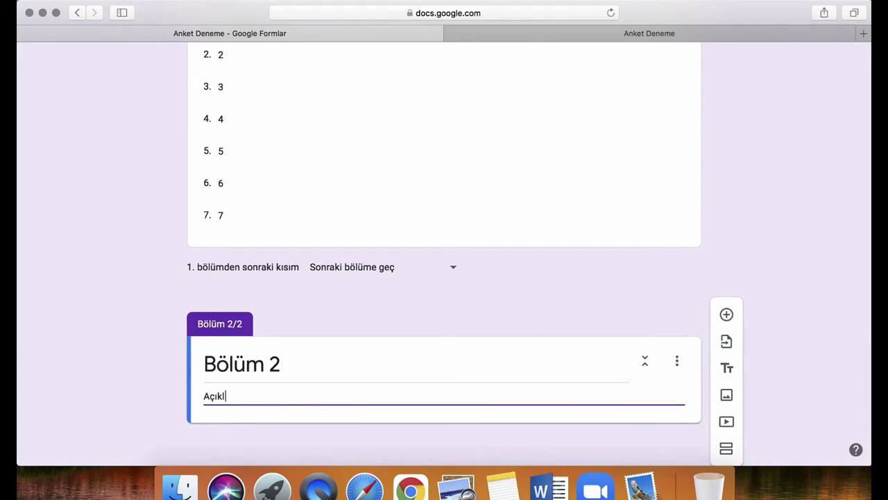
pyautogui.write('ama')
pyautogui.click(580, 351)
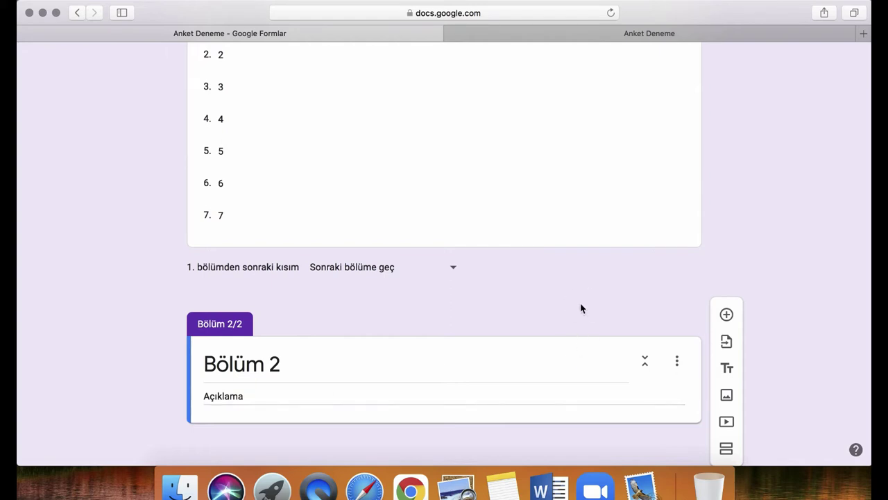
pyautogui.scroll(8, 581, 306)
pyautogui.scroll(-2, 581, 304)
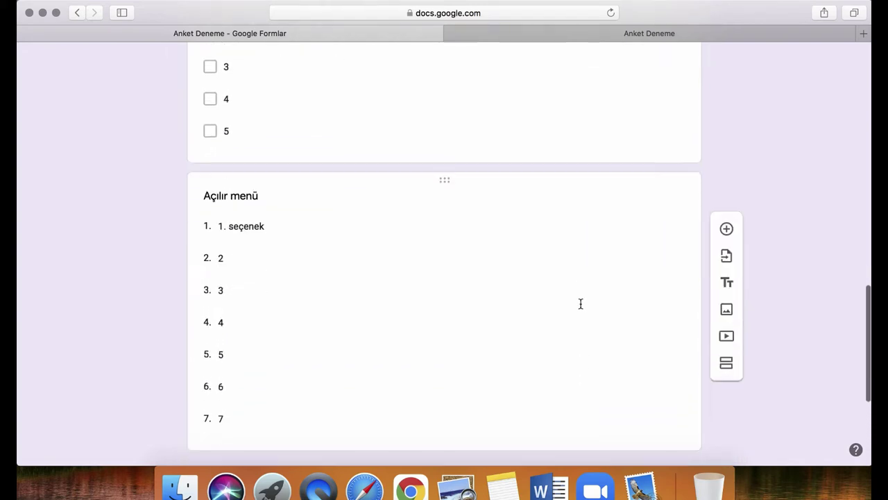
pyautogui.scroll(-5, 580, 303)
pyautogui.scroll(7, 581, 304)
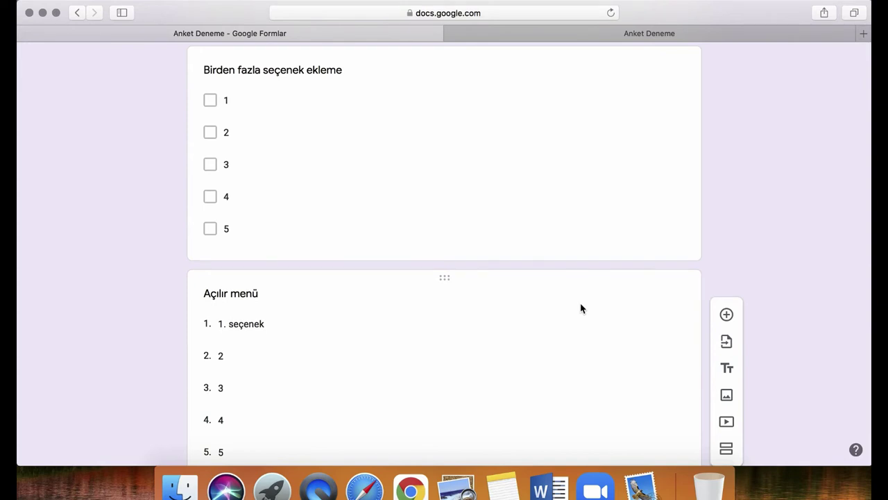
pyautogui.scroll(-5, 581, 308)
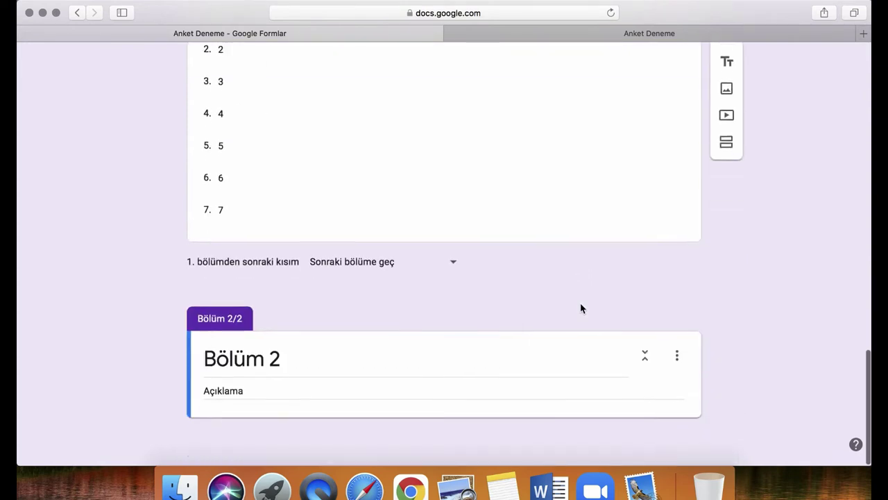
# - Overwrite the Bölüm 2 description text 'Açıklama' with 'Yönerge'
pyautogui.click(445, 395)
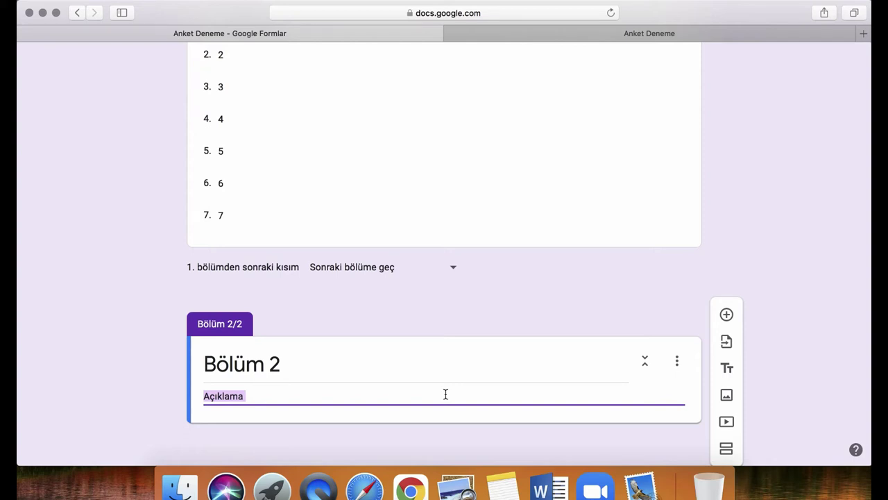
pyautogui.scroll(-1, 446, 395)
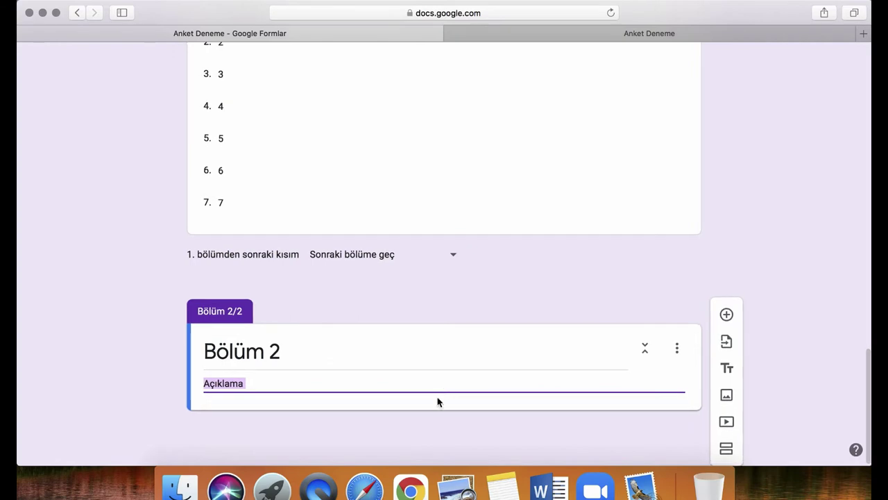
pyautogui.write('Yönerg')
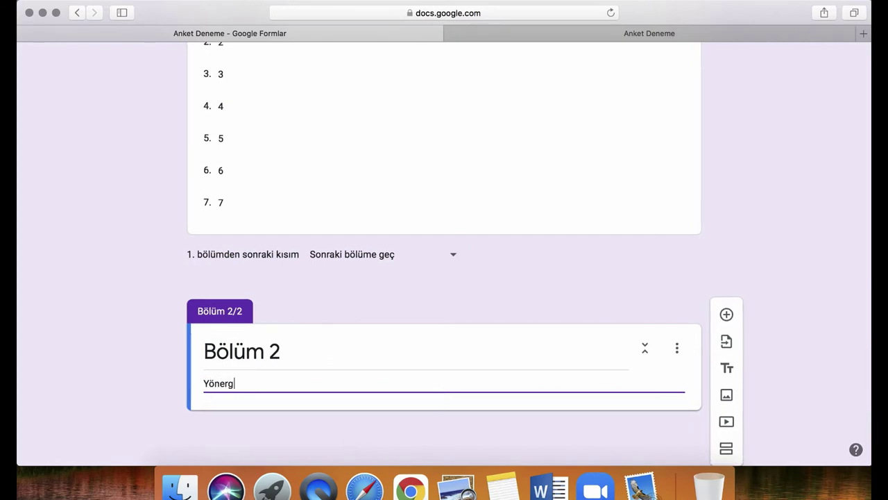
pyautogui.write('e')
pyautogui.scroll(-1, 606, 431)
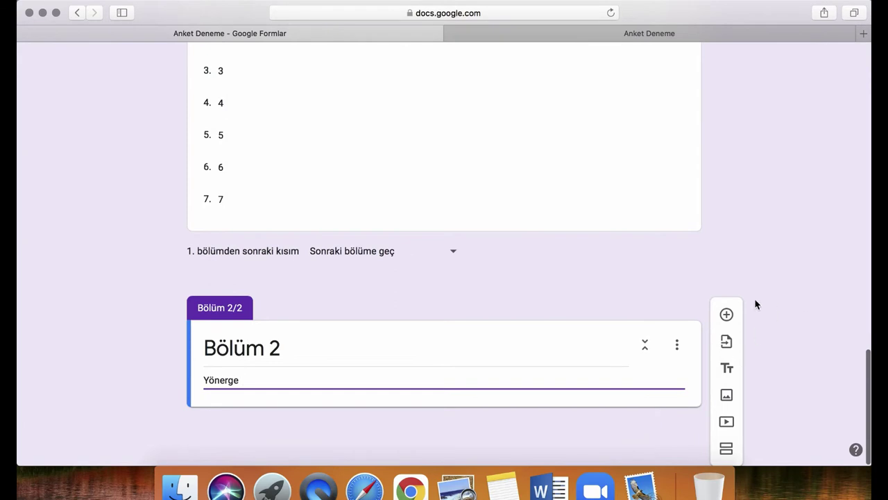
# - Add a Dosya yükleme (file upload) question to Bölüm 2, allowing uploads to Drive
pyautogui.click(728, 314)
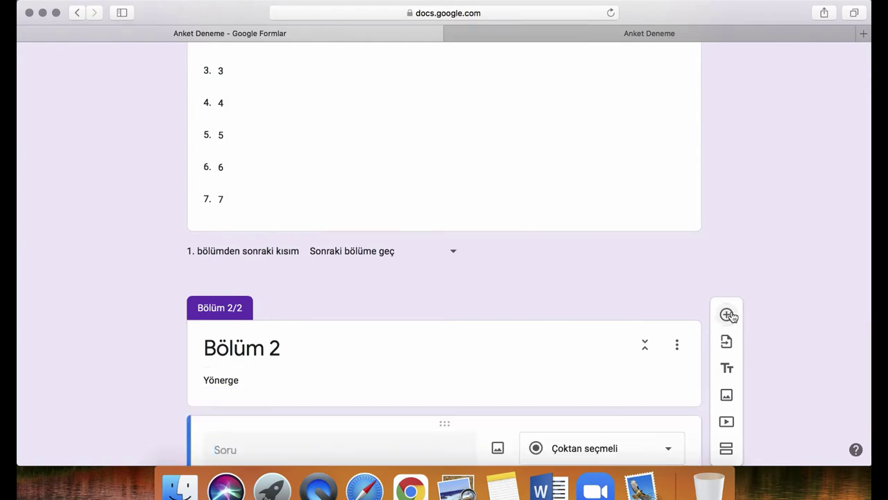
pyautogui.click(651, 272)
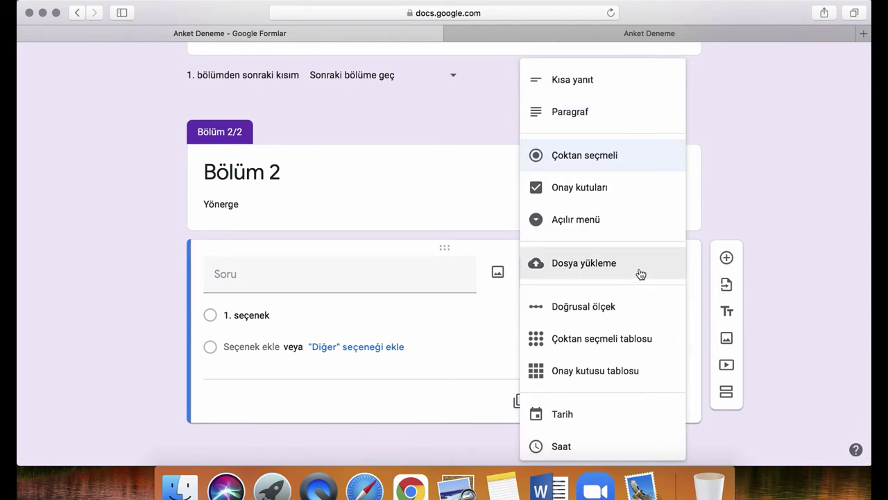
pyautogui.click(638, 271)
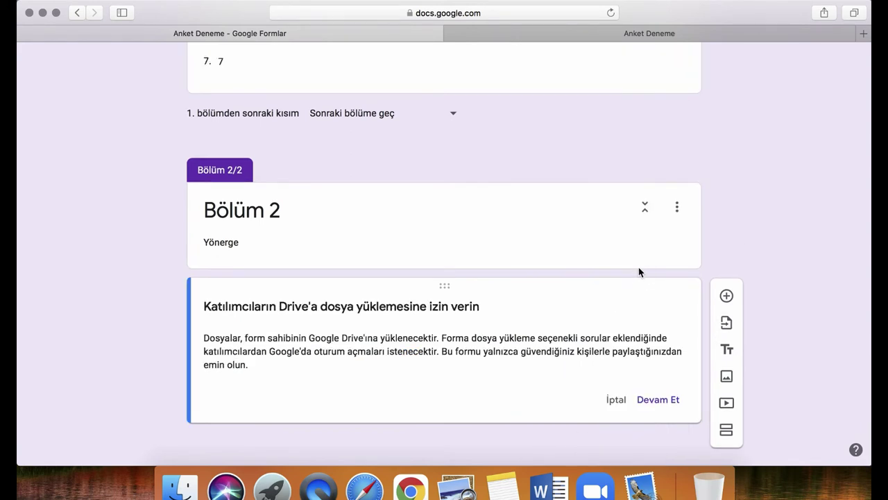
pyautogui.scroll(-1, 639, 272)
pyautogui.click(655, 404)
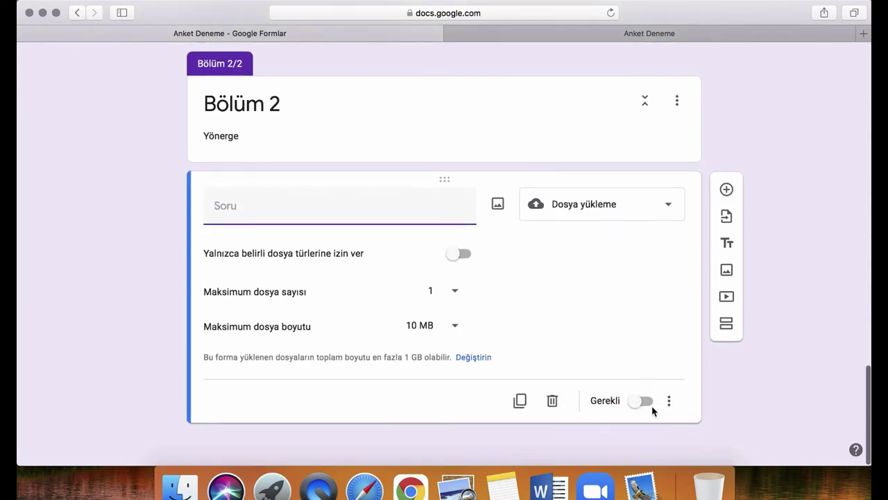
# - Enter the question text 'Hazırladığınız dosyayı yükleyiniz.' with a capital H
pyautogui.write('Ya')
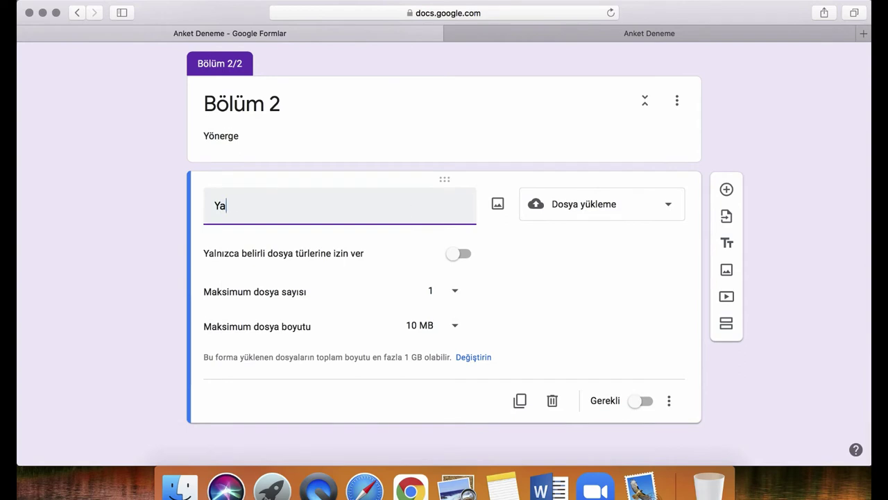
pyautogui.write('ph')
pyautogui.press('BackSpace')
pyautogui.press('BackSpace')
pyautogui.press('BackSpace')
pyautogui.press('BackSpace')
pyautogui.write('hazırladığı')
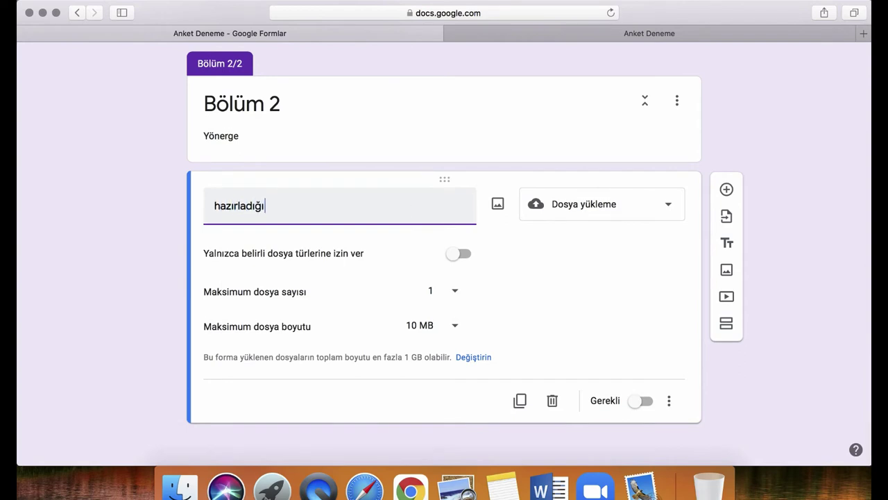
pyautogui.write('nız dosyayı ')
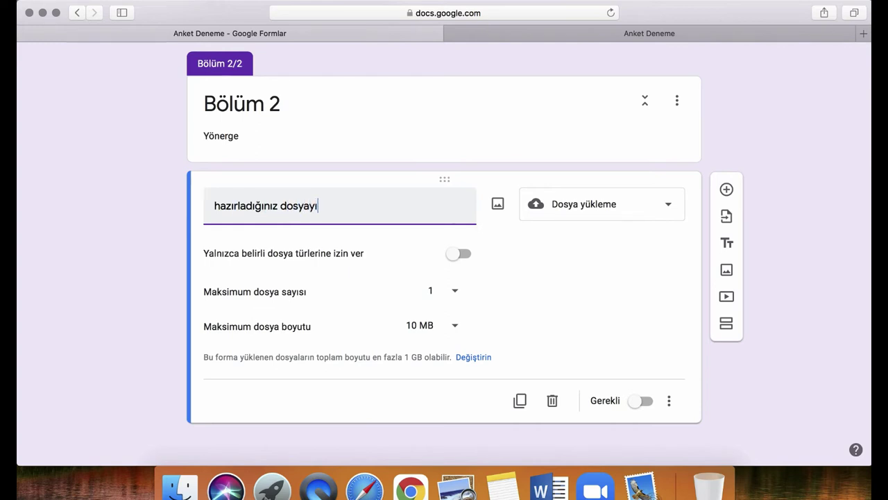
pyautogui.write('yükleyiniz')
pyautogui.write('.')
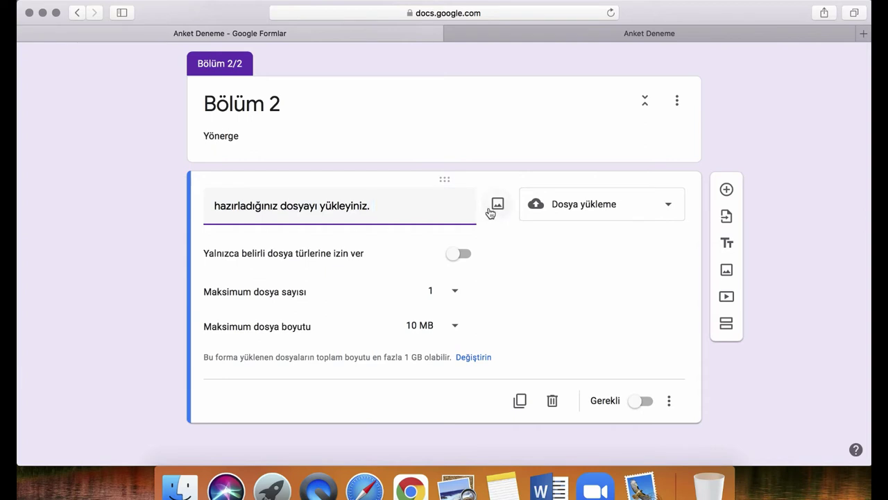
pyautogui.click(221, 205)
pyautogui.press('BackSpace')
pyautogui.write('H')
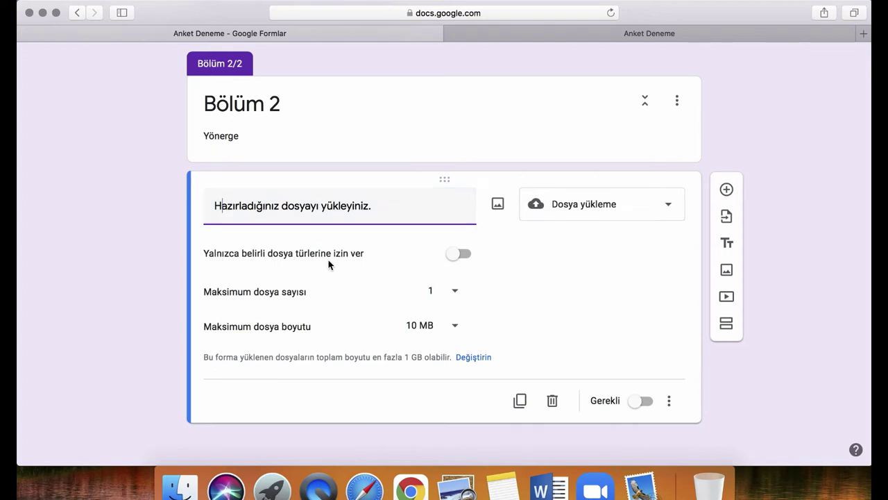
# - Restrict the upload question to Doküman and PDF file types only
pyautogui.click(461, 255)
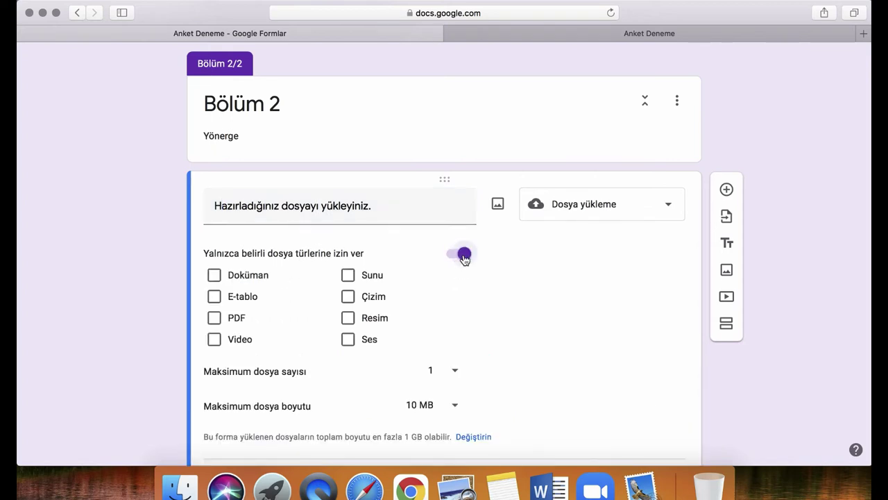
pyautogui.click(214, 319)
pyautogui.click(213, 319)
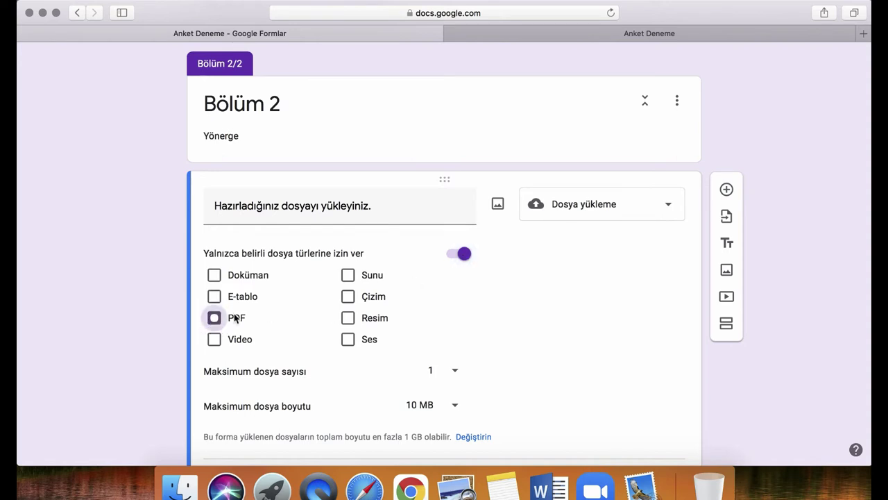
pyautogui.click(214, 340)
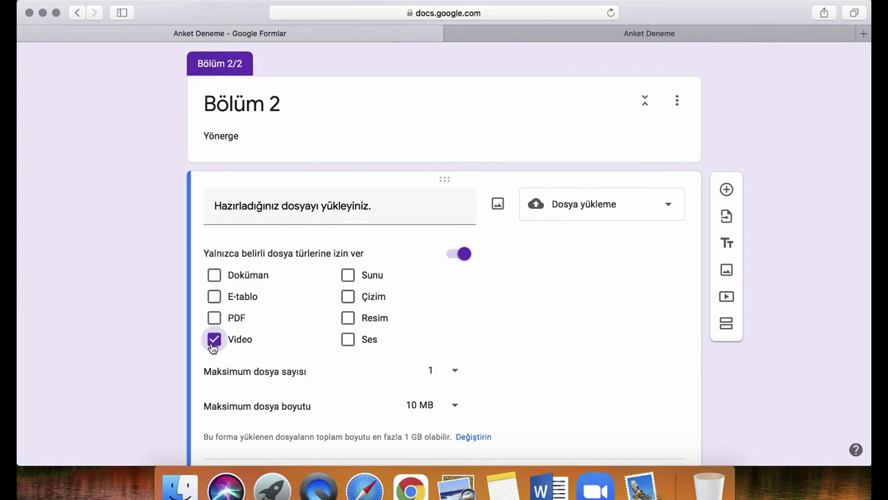
pyautogui.click(214, 276)
pyautogui.click(213, 318)
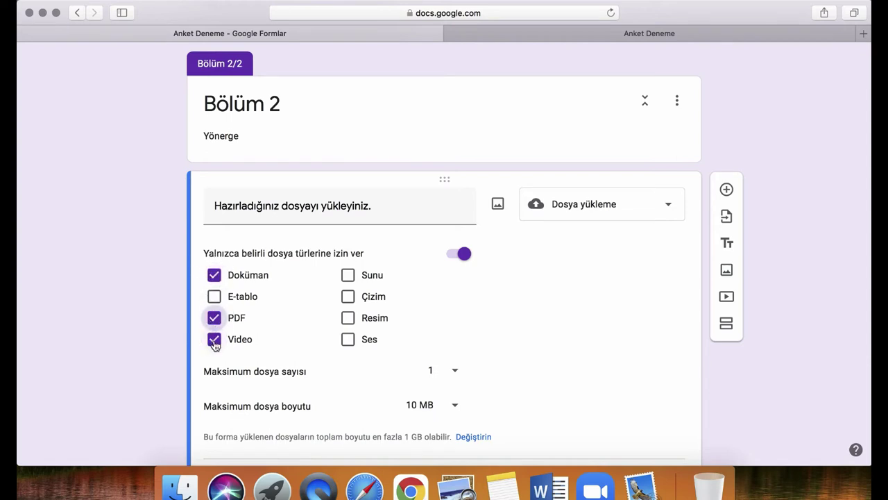
pyautogui.click(214, 340)
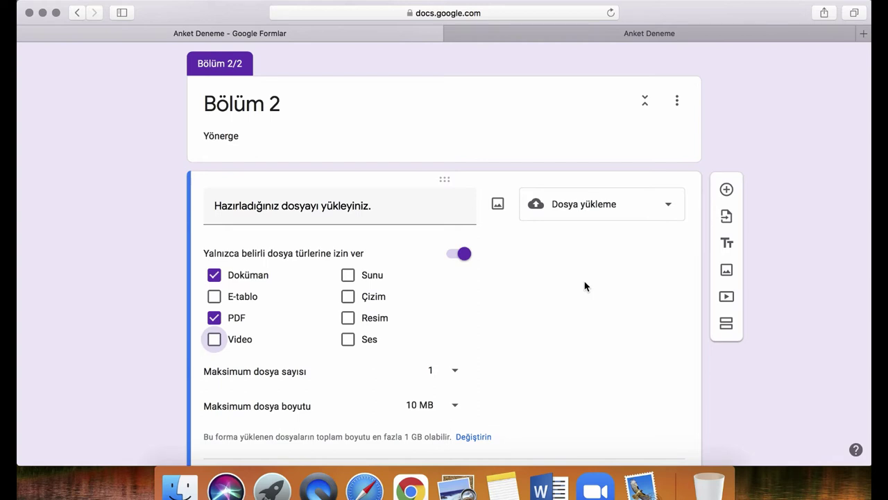
# - Keep the maximum at 1 file, set 1 MB maximum size, and leave it optional
pyautogui.scroll(-2, 585, 286)
pyautogui.click(460, 304)
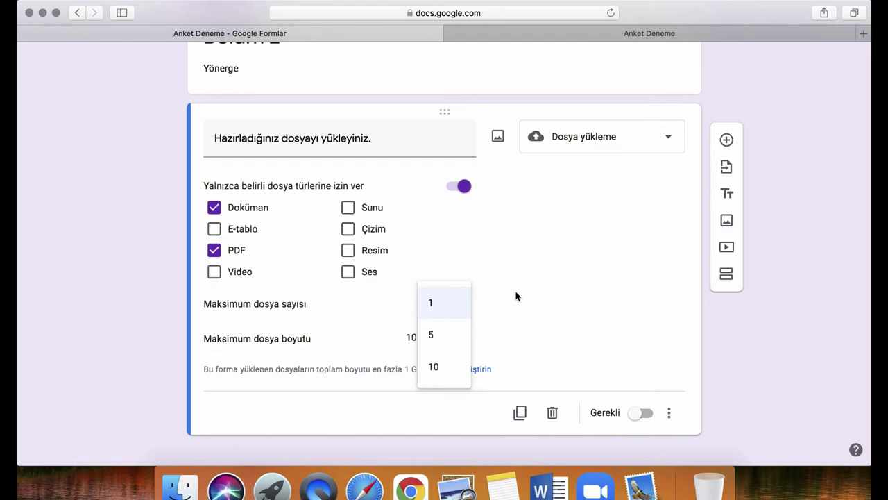
pyautogui.click(515, 297)
pyautogui.click(457, 341)
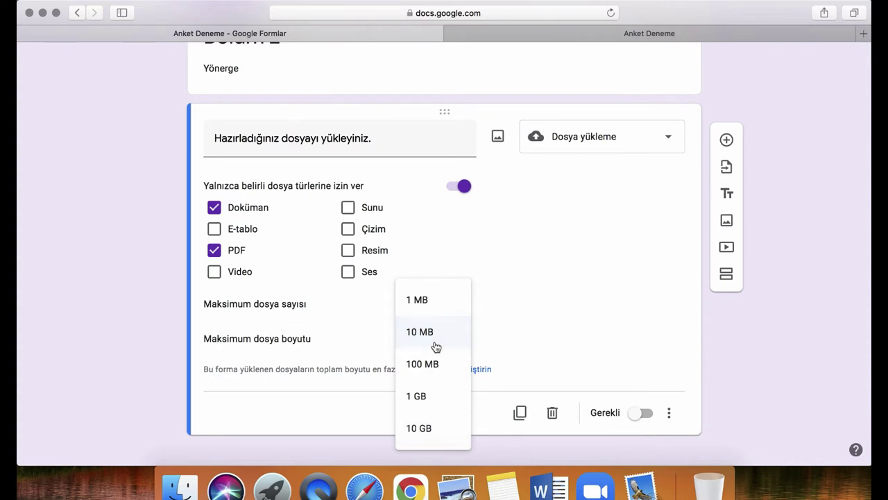
pyautogui.click(436, 298)
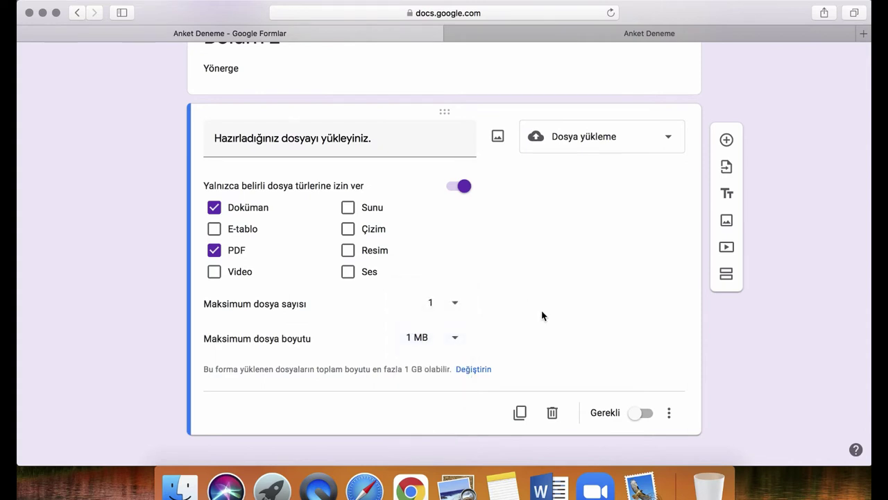
pyautogui.click(649, 416)
pyautogui.click(635, 416)
# - Add a Doğrusal ölçek question 'Google form ile anket oluşturmak kolay mı?'
pyautogui.click(726, 139)
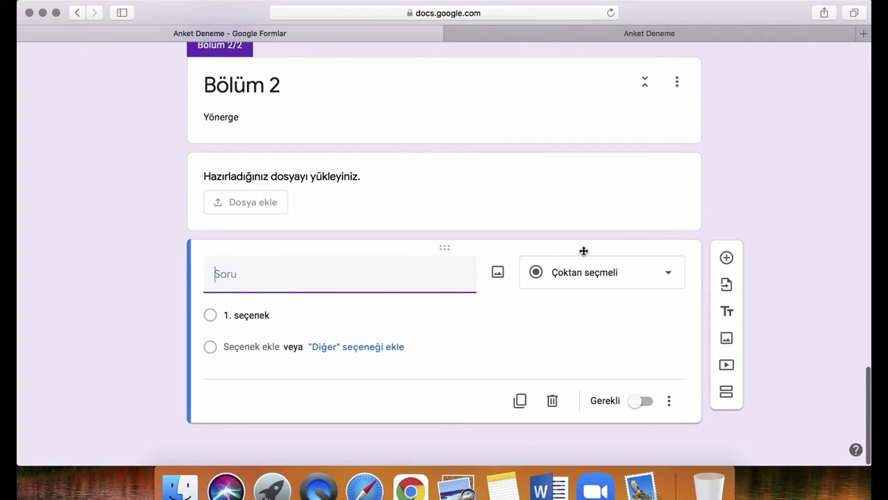
pyautogui.moveTo(319, 191)
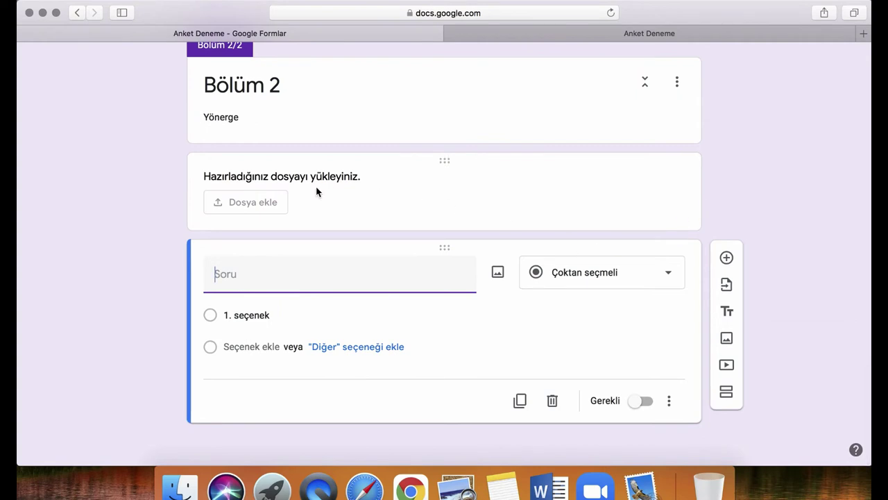
pyautogui.click(624, 278)
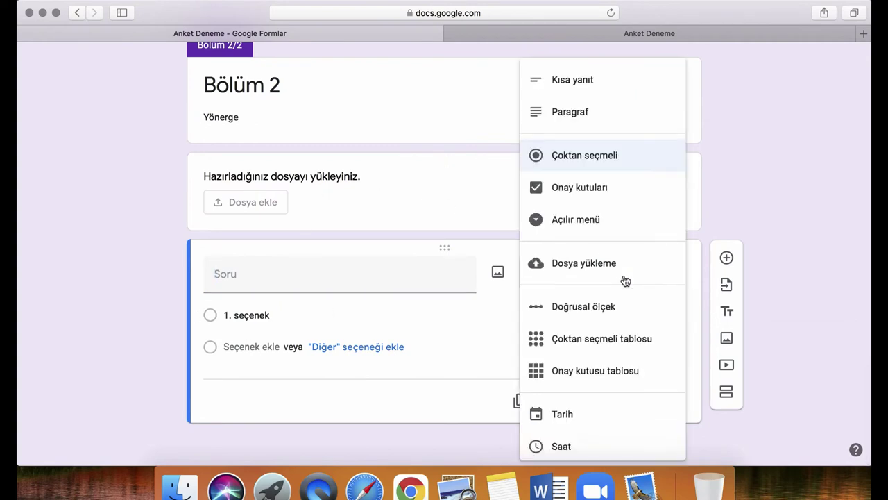
pyautogui.scroll(-1, 626, 280)
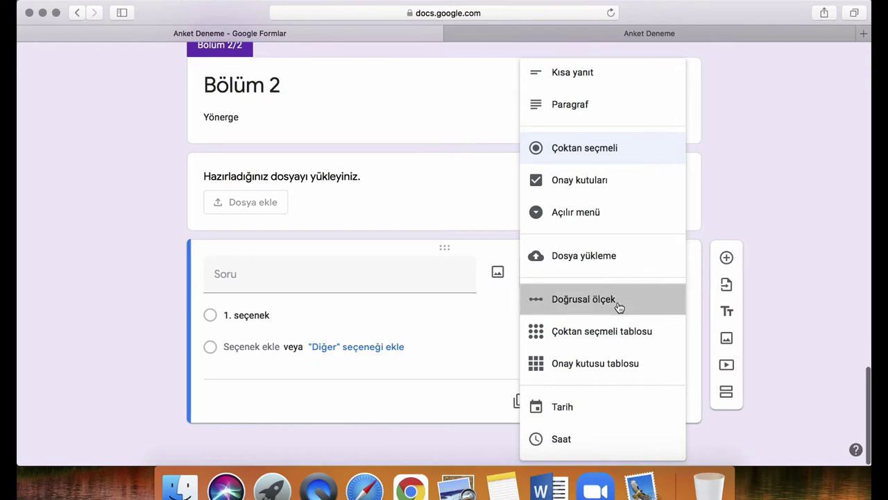
pyautogui.click(620, 299)
pyautogui.click(401, 285)
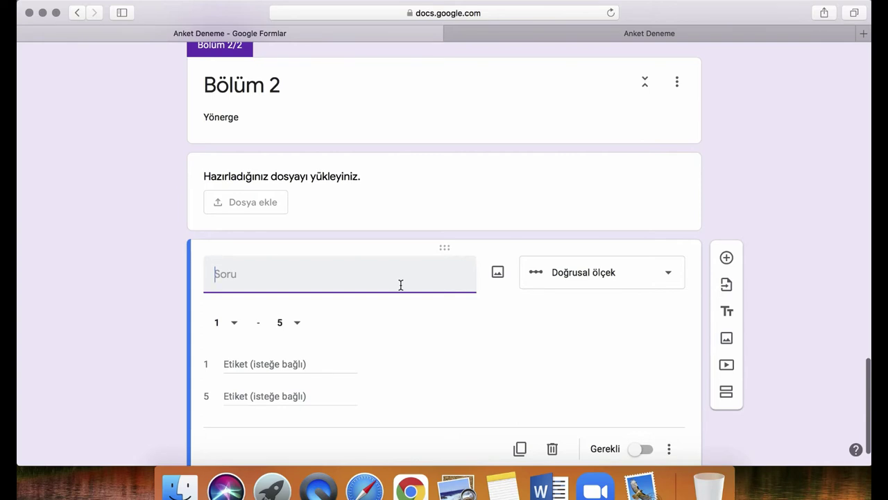
pyautogui.write('Goo')
pyautogui.write('gle form ile ')
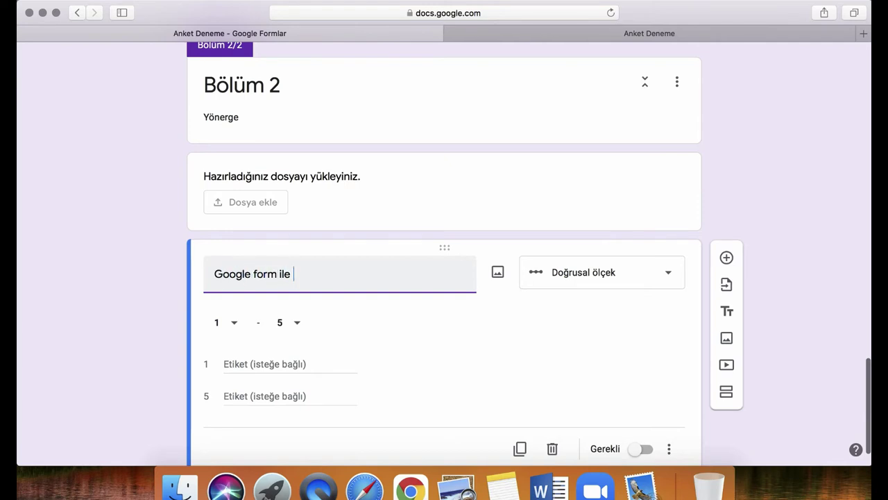
pyautogui.write('anket oluştu')
pyautogui.write('rmak kolay ')
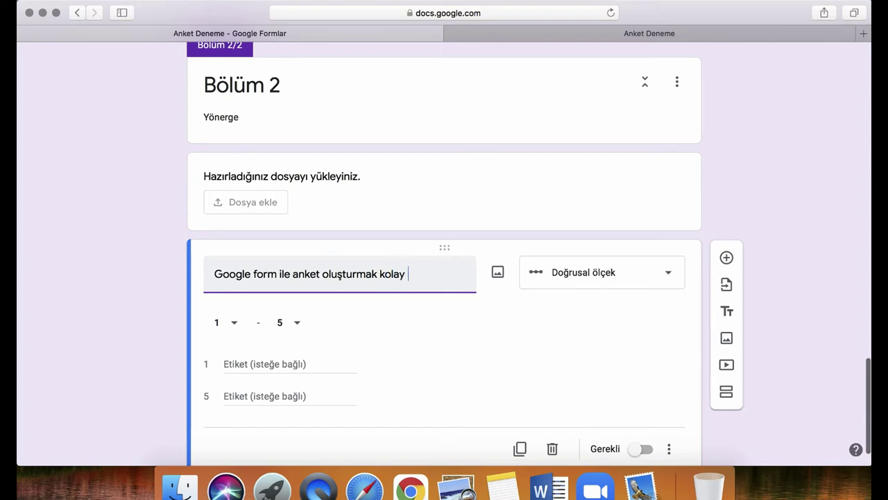
pyautogui.write('mı?')
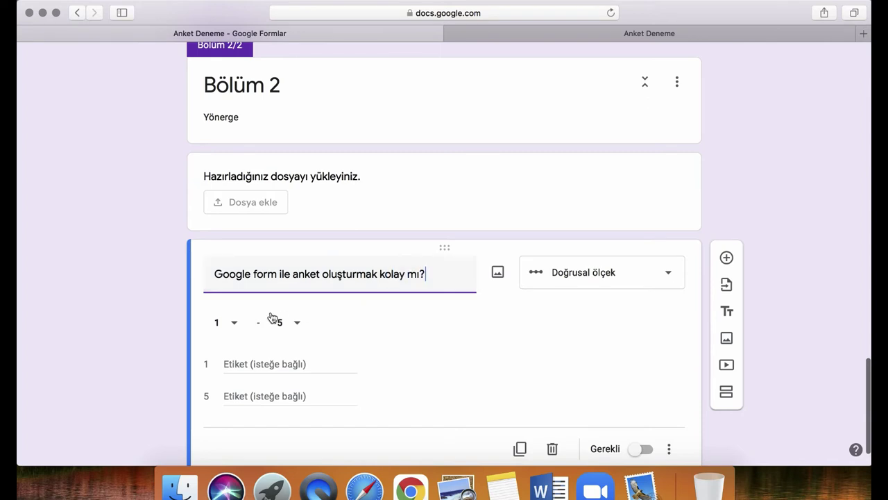
# - Make the scale run 1–10 labelled 'Çok zor' to 'Çok kolay', leaving it optional
pyautogui.click(235, 321)
pyautogui.click(296, 323)
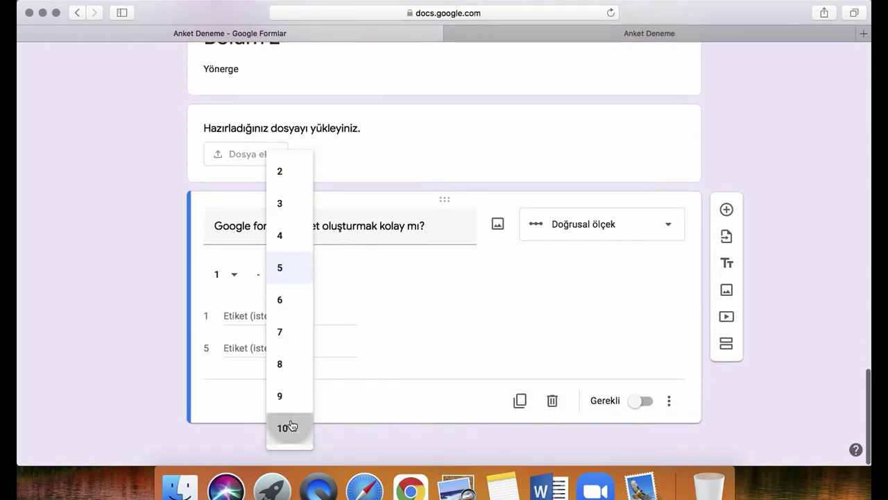
pyautogui.click(285, 427)
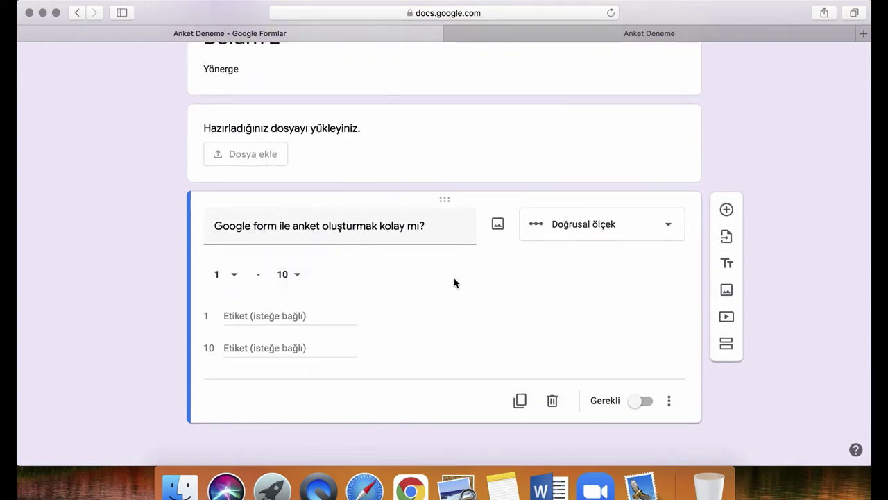
pyautogui.click(271, 316)
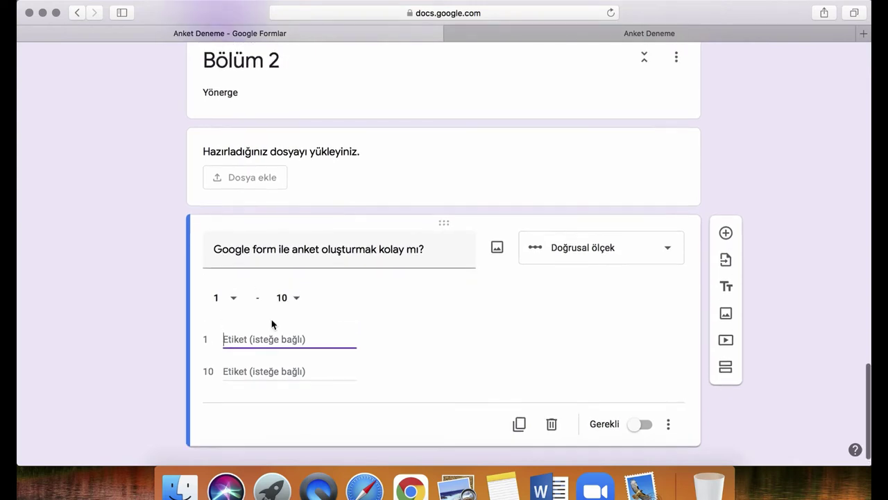
pyautogui.write('Çok zor')
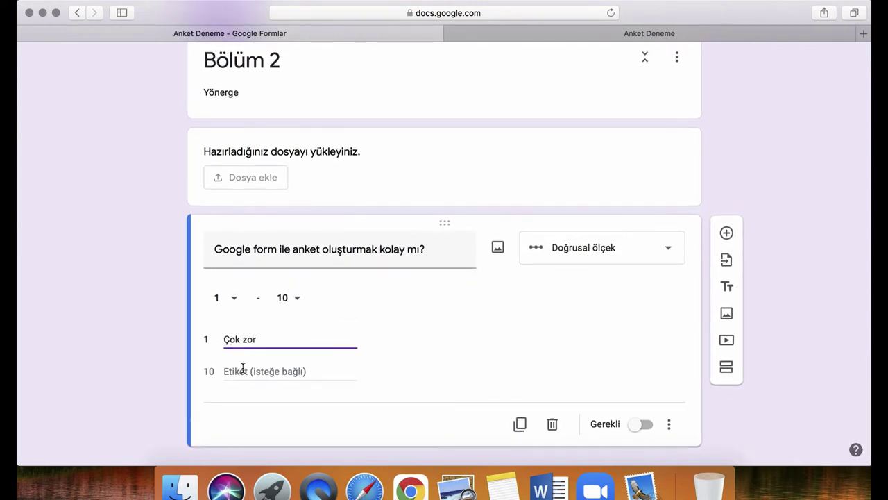
pyautogui.click(243, 369)
pyautogui.write('Çok kol')
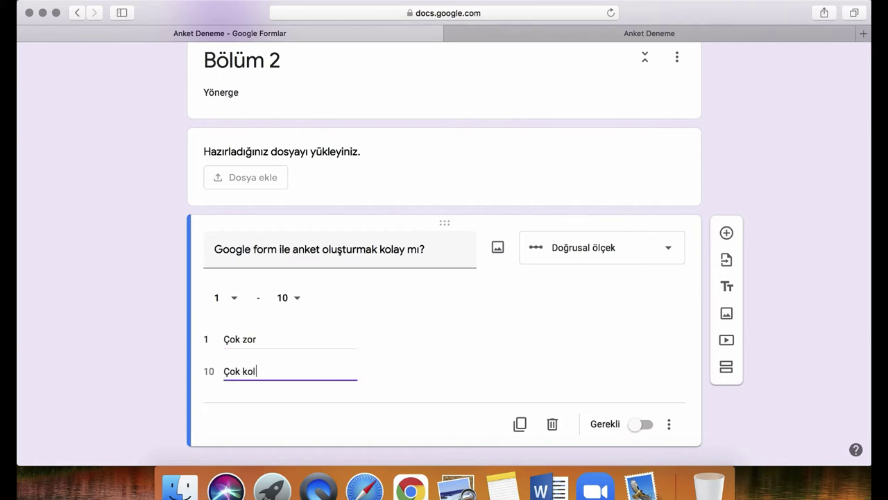
pyautogui.write('ay')
pyautogui.click(643, 427)
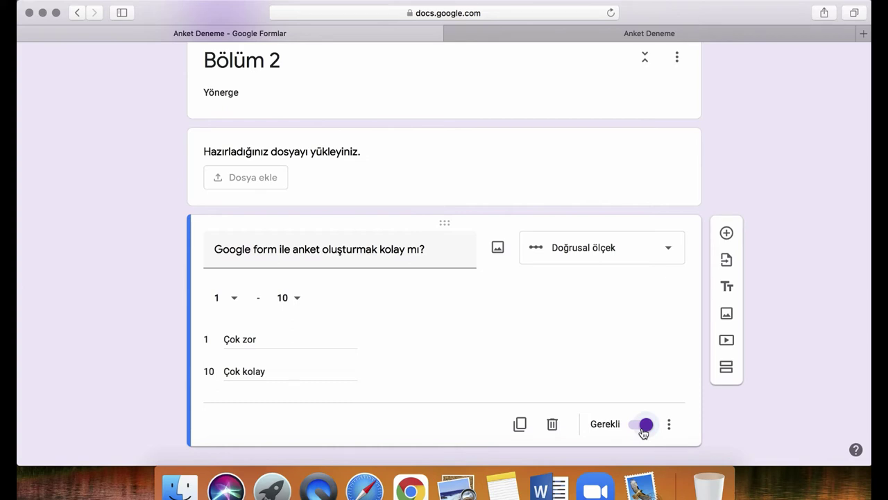
pyautogui.click(644, 429)
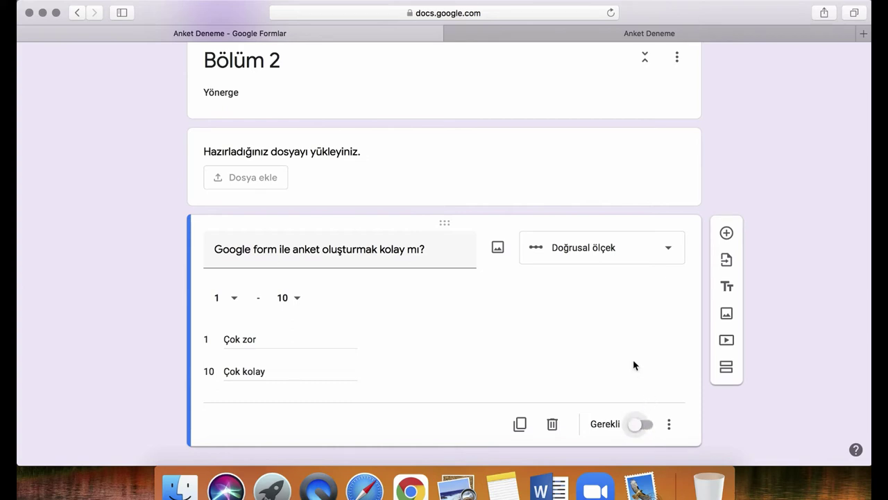
# - Switch off Gerekli on the image discussion question
pyautogui.scroll(7, 626, 333)
pyautogui.scroll(-4, 625, 333)
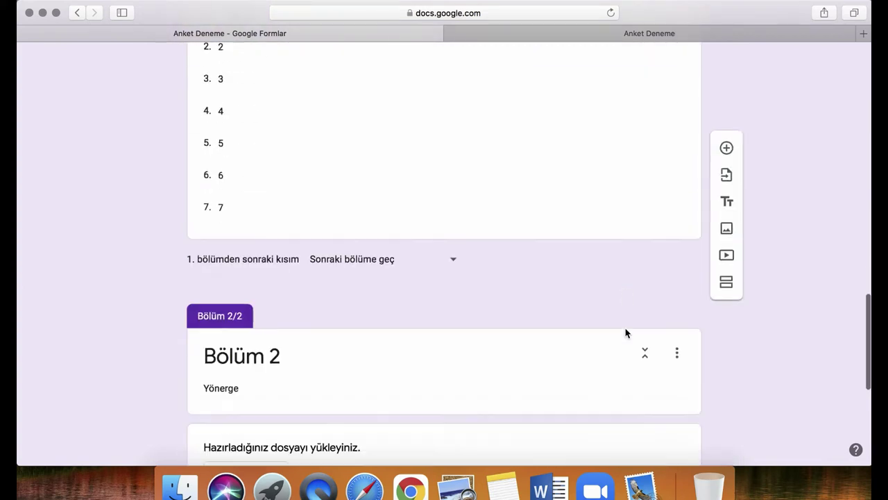
pyautogui.scroll(-2, 626, 333)
pyautogui.scroll(5, 626, 326)
pyautogui.scroll(5, 625, 319)
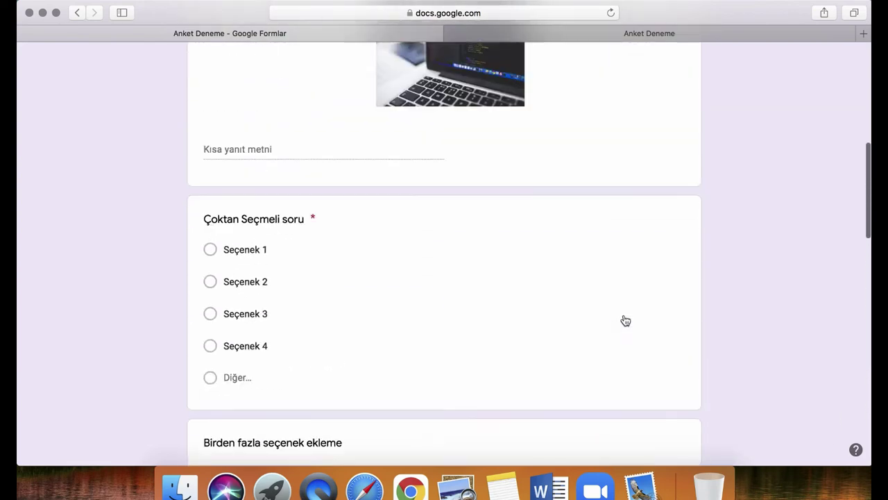
pyautogui.scroll(3, 625, 319)
pyautogui.scroll(-10, 625, 320)
pyautogui.scroll(-8, 625, 320)
pyautogui.scroll(-2, 624, 319)
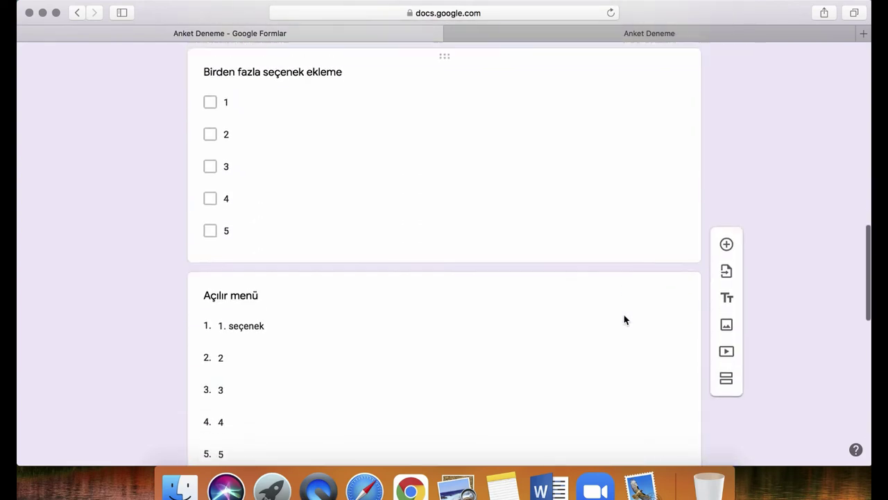
pyautogui.scroll(-1, 602, 349)
pyautogui.click(602, 349)
pyautogui.scroll(5, 601, 343)
pyautogui.click(591, 304)
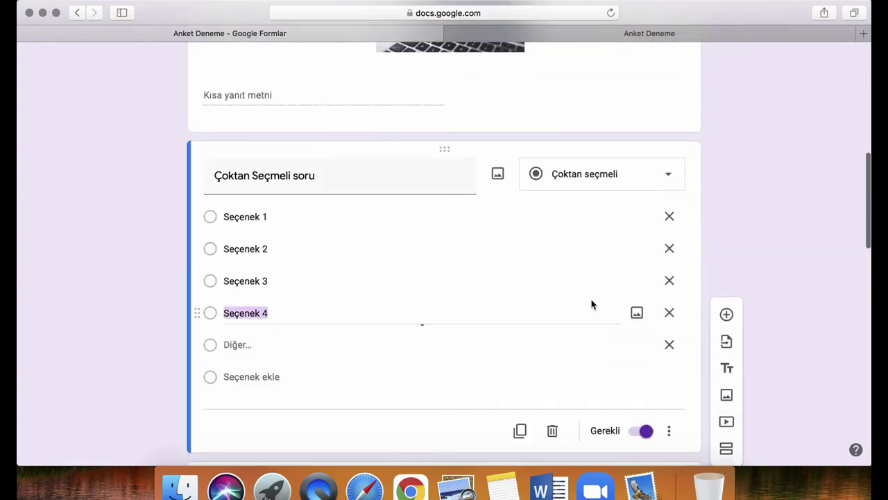
pyautogui.scroll(2, 635, 430)
pyautogui.scroll(3, 635, 430)
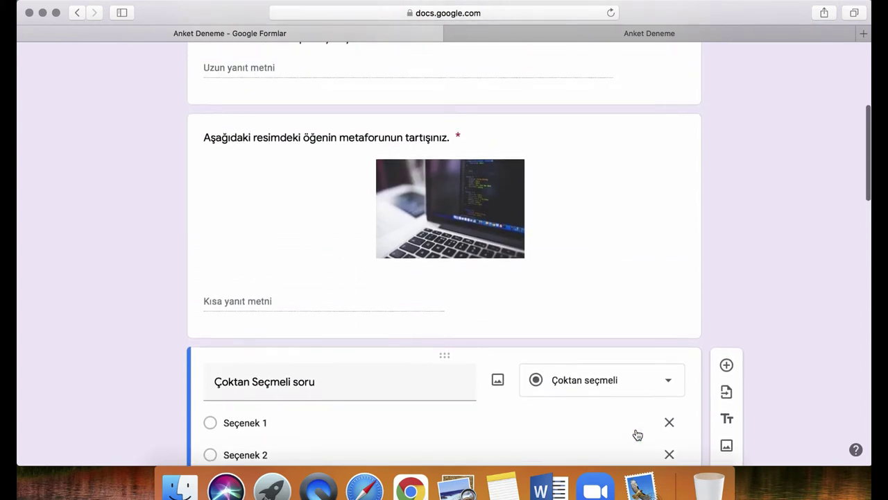
pyautogui.click(624, 228)
pyautogui.click(634, 389)
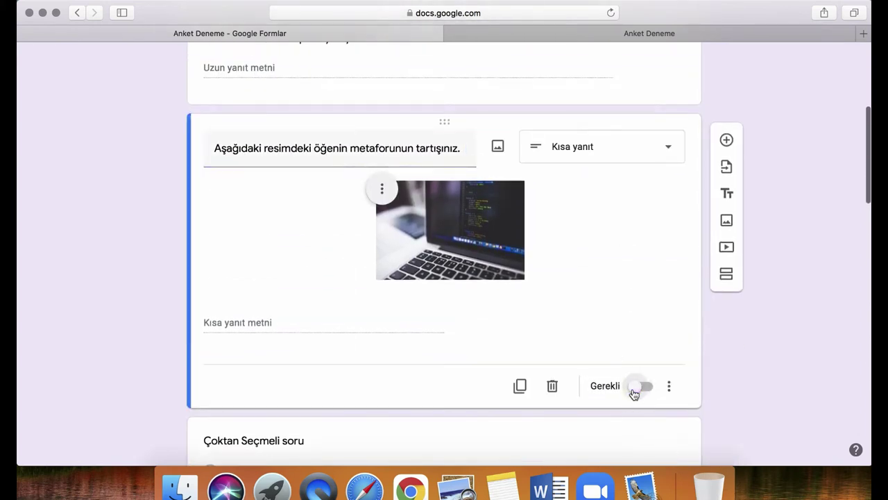
# - Scroll back down to review the 1–10 scale question in Bölüm 2
pyautogui.scroll(-4, 634, 395)
pyautogui.scroll(-2, 634, 394)
pyautogui.scroll(-4, 633, 392)
pyautogui.scroll(-4, 633, 392)
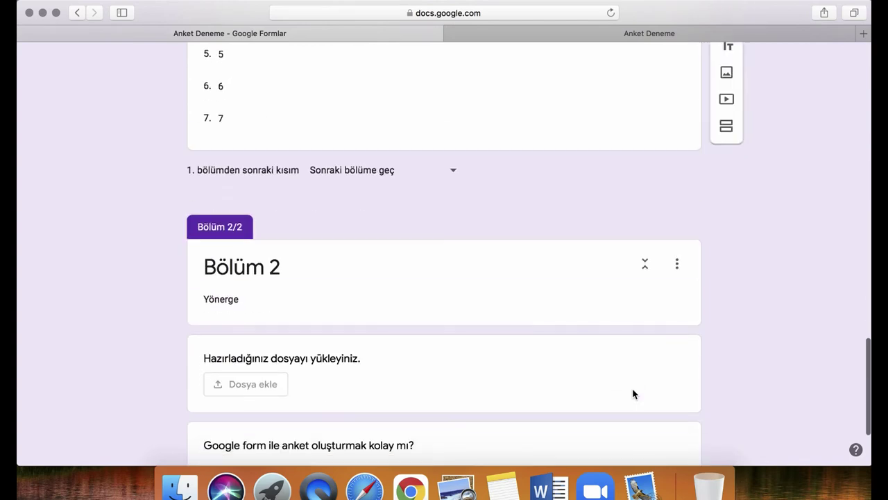
pyautogui.scroll(-2, 633, 393)
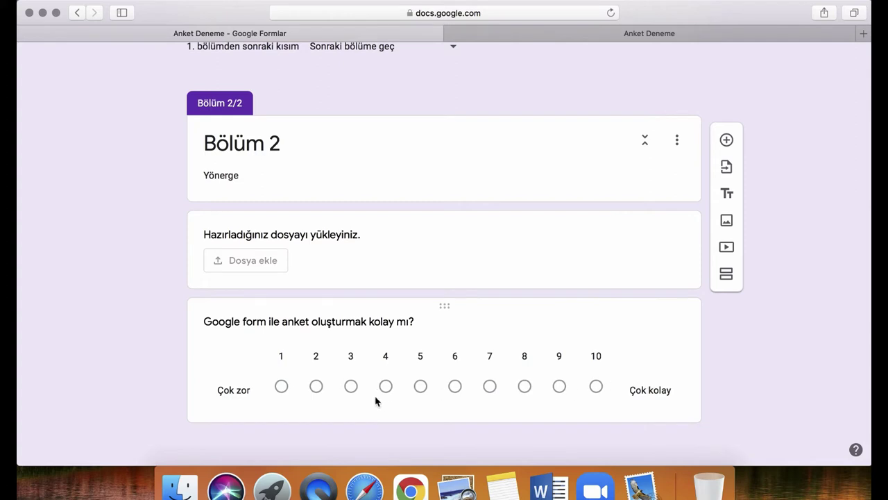
pyautogui.scroll(3, 722, 146)
pyautogui.scroll(-3, 588, 300)
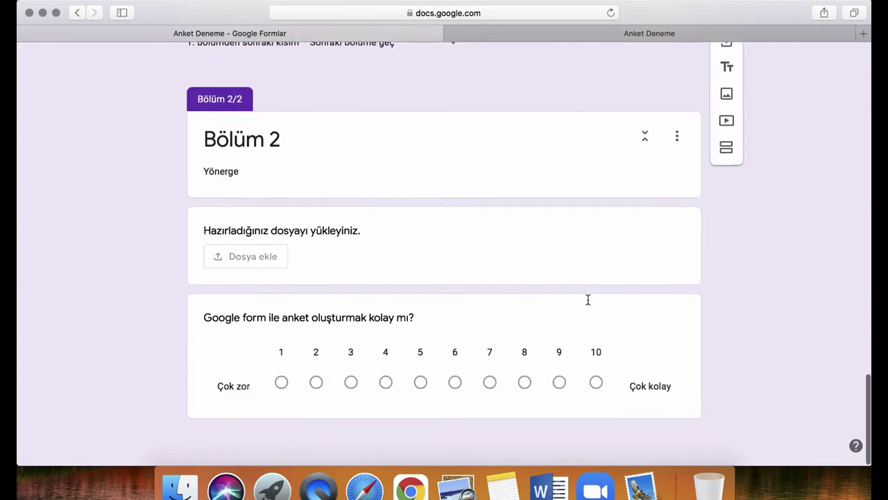
# - Add a Çoktan seçmeli tablosu (multiple-choice grid) question below the 1–10 scale question
pyautogui.click(685, 370)
pyautogui.click(725, 219)
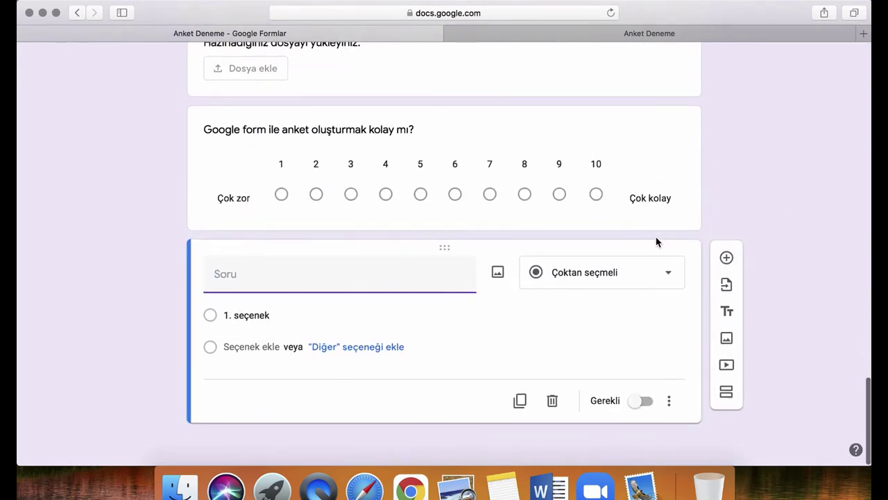
pyautogui.click(652, 282)
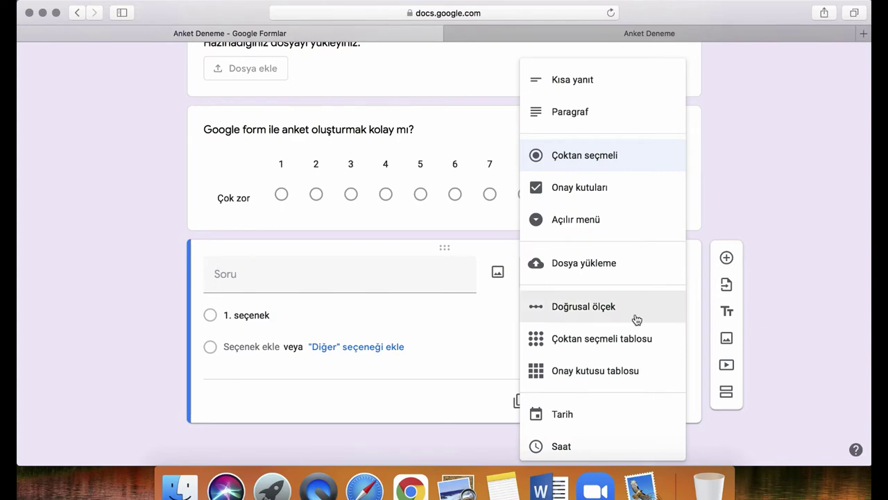
pyautogui.click(630, 349)
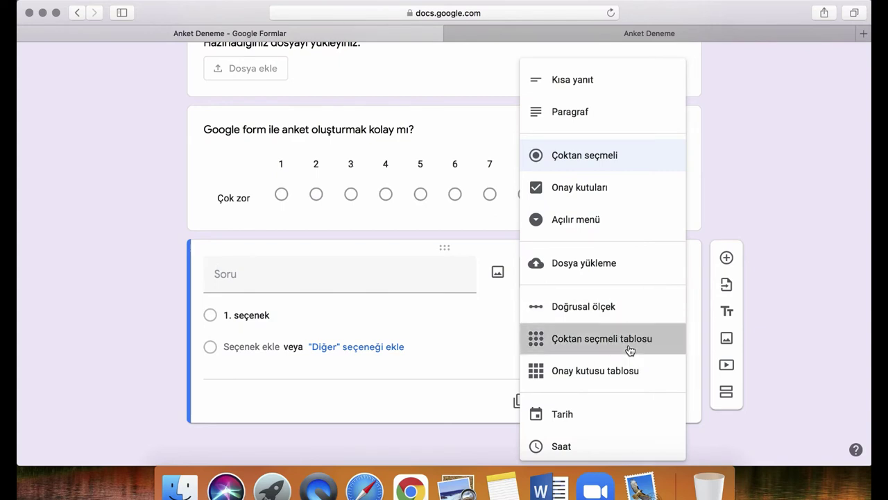
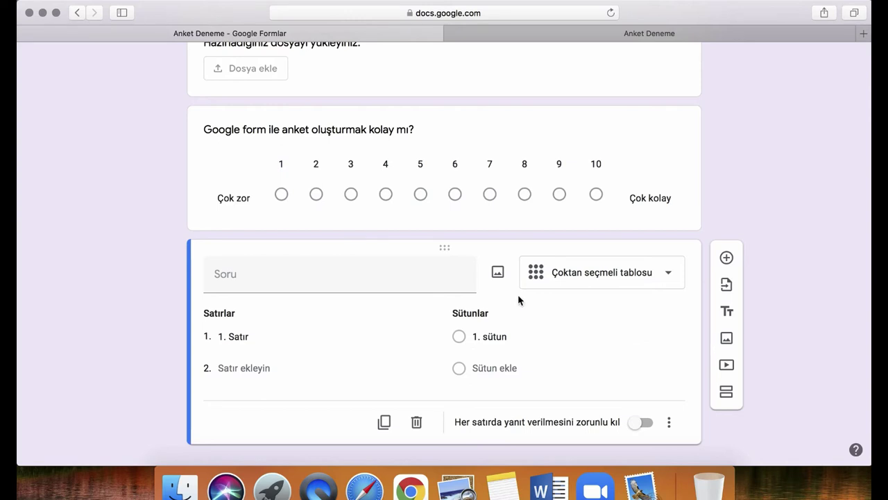
# - Title the grid question 'Aşağıdaki sorulardan size en uygun olan şıkkı seçiniz.'
pyautogui.click(350, 287)
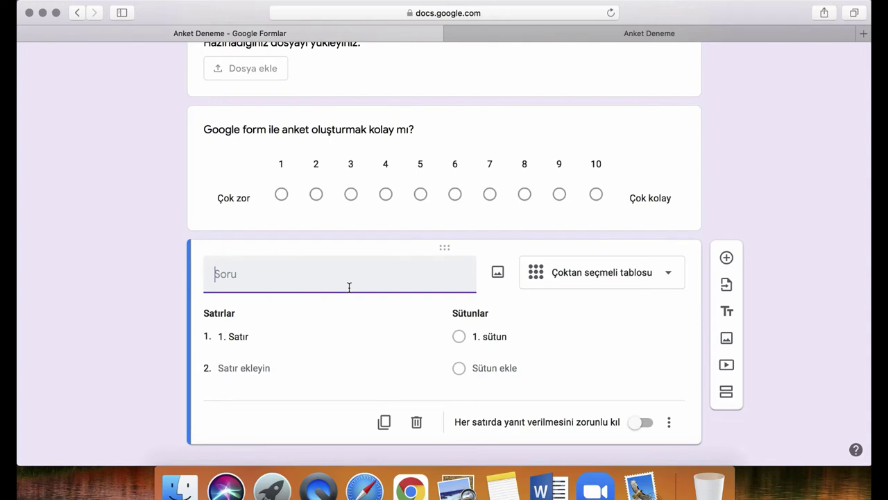
pyautogui.write('Soru')
pyautogui.moveTo(268, 294); pyautogui.dragTo(192, 273)
pyautogui.write('Aşağ')
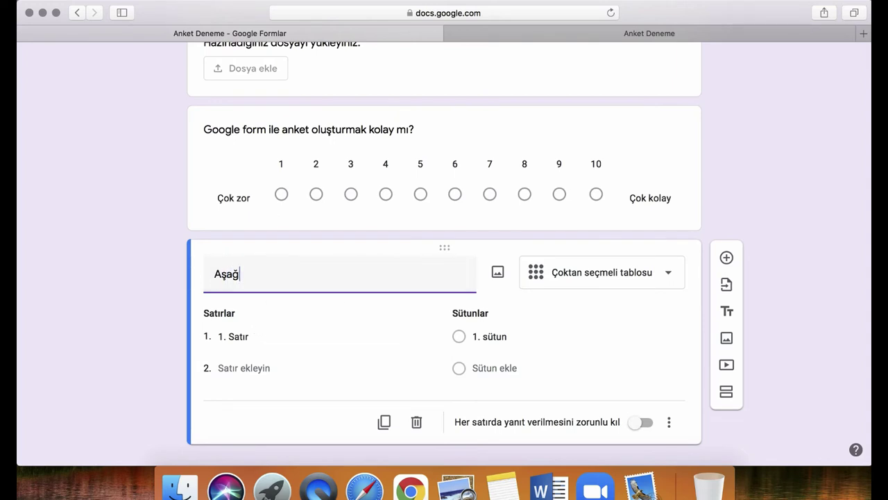
pyautogui.write('ıdaki sorular')
pyautogui.write('dan siz')
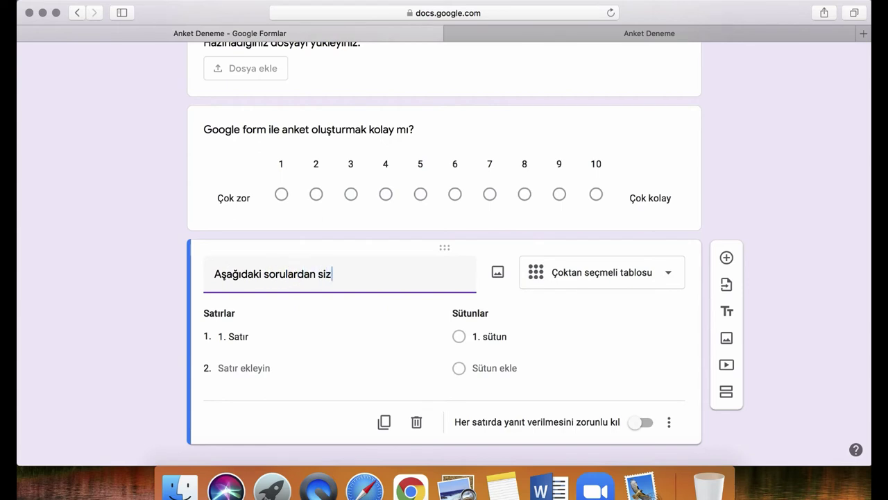
pyautogui.write('e en uygun o')
pyautogui.write('lan şıkkı seç')
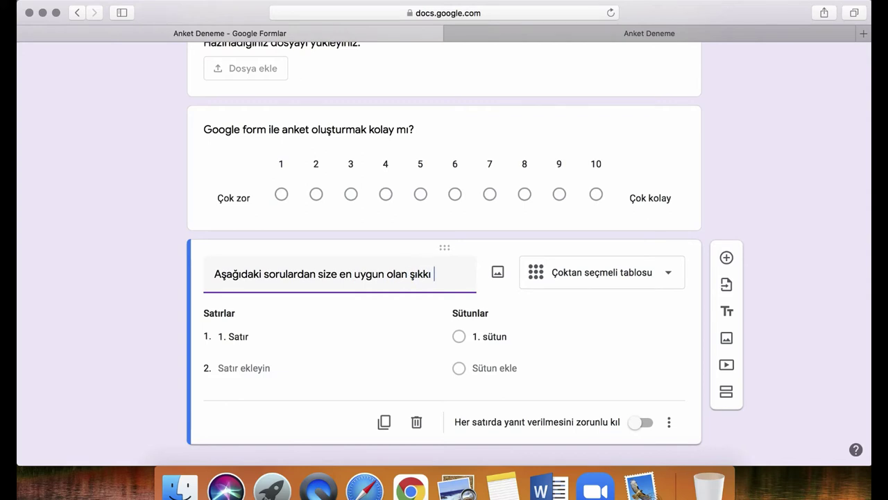
pyautogui.write('iniz.')
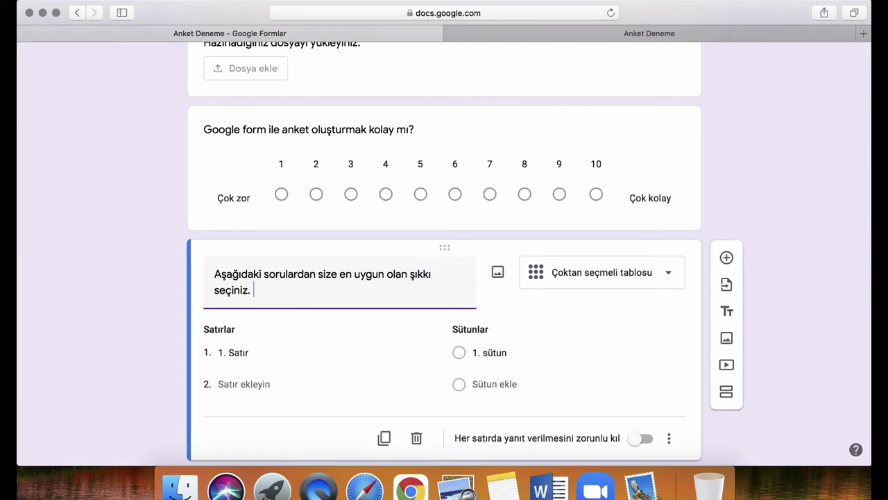
# - Label the grid rows 1 through 7, adding a row for each number
pyautogui.click(239, 352)
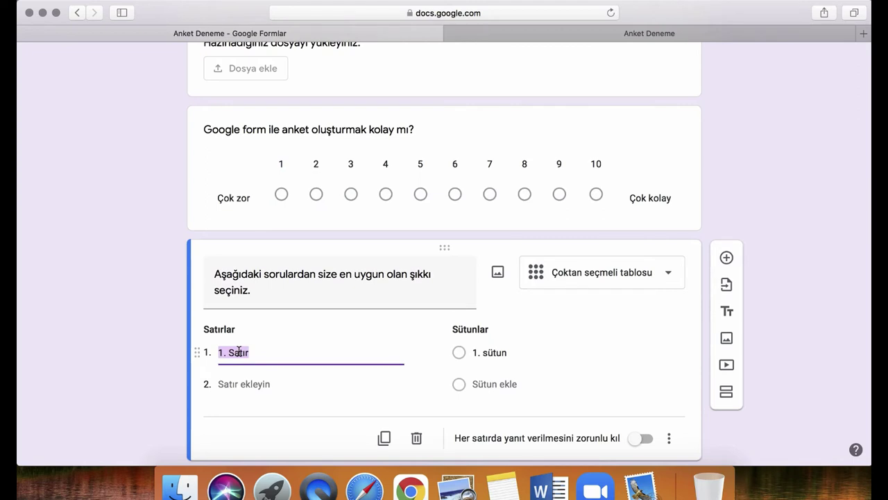
pyautogui.write('1')
pyautogui.click(240, 384)
pyautogui.write('2')
pyautogui.click(240, 416)
pyautogui.write('3')
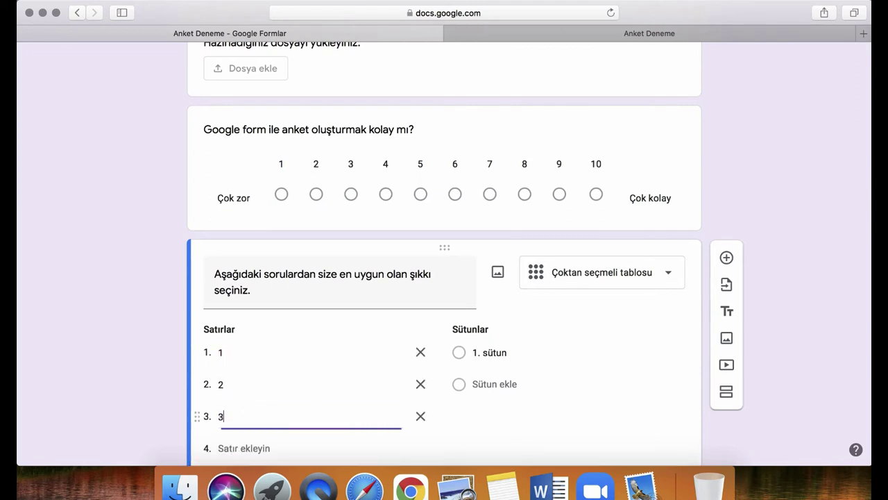
pyautogui.click(240, 446)
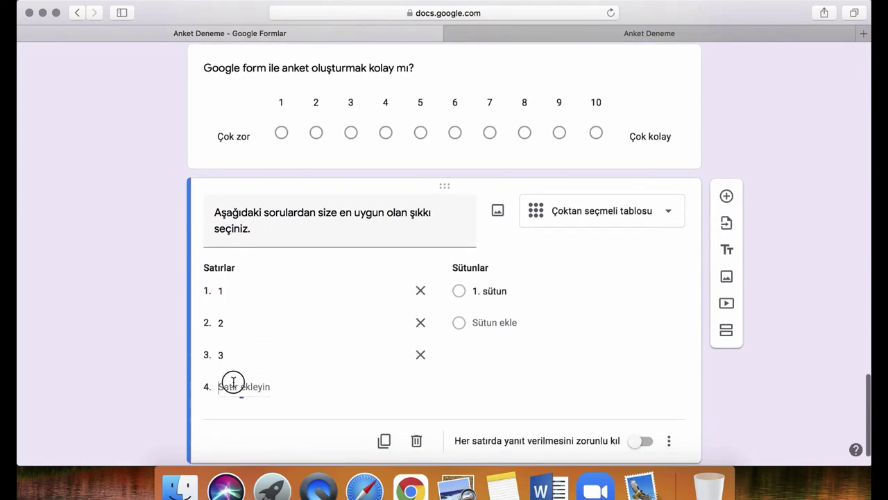
pyautogui.write('4')
pyautogui.click(243, 418)
pyautogui.write('5')
pyautogui.click(245, 451)
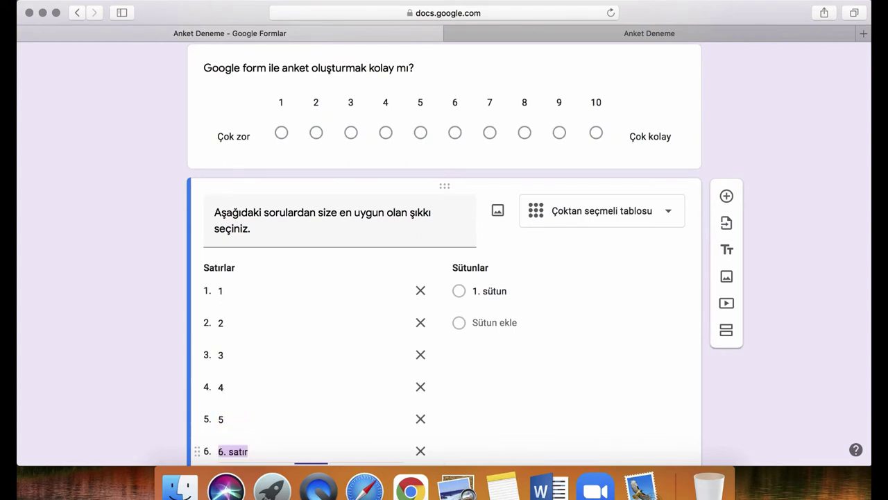
pyautogui.write('6')
pyautogui.click(248, 375)
pyautogui.write('7')
pyautogui.click(254, 406)
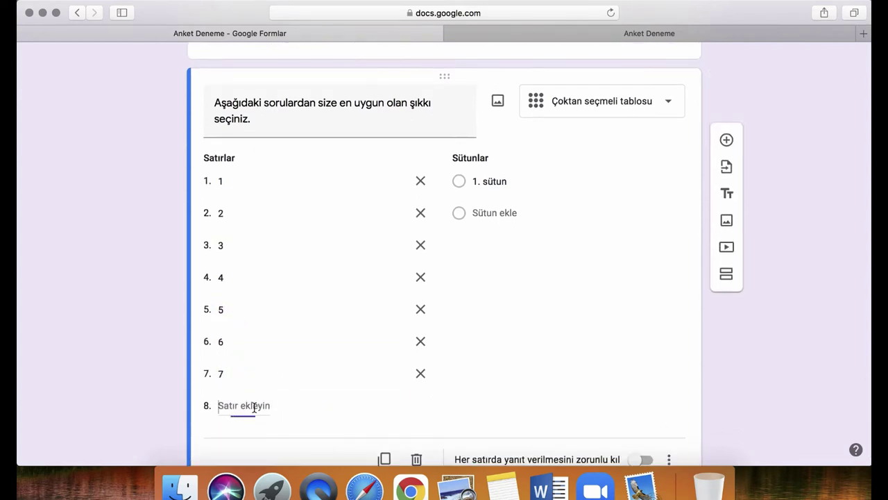
# - Label row 8, then enter five Likert columns from Kesinlikle Katılmıyorum to Kesinlikle Katılıyorum
pyautogui.write('8')
pyautogui.click(500, 184)
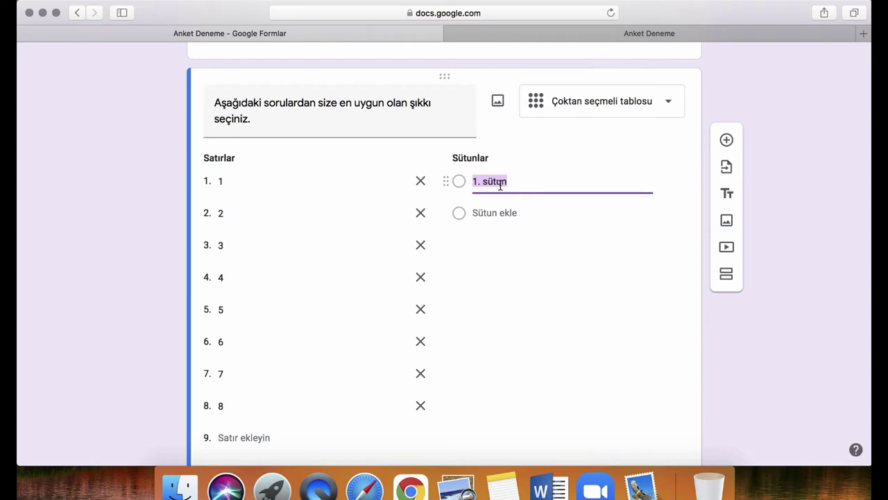
pyautogui.write('Kesinlikle')
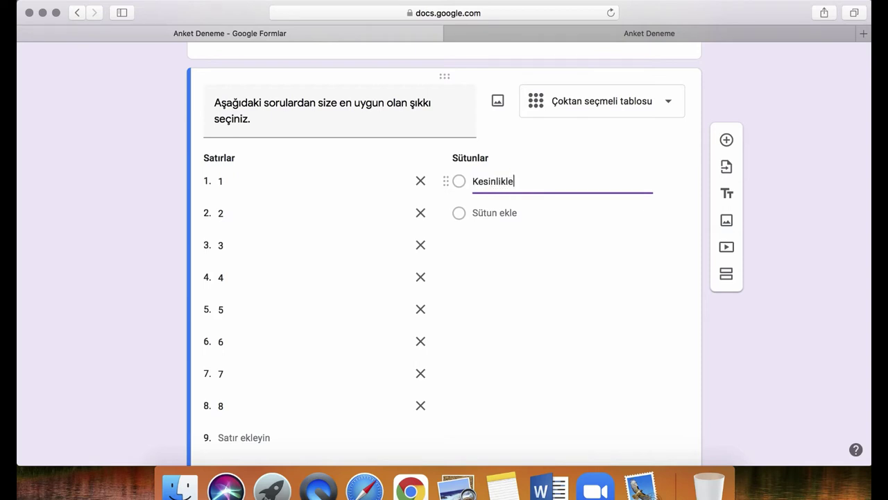
pyautogui.write(' KAtılmıyorum')
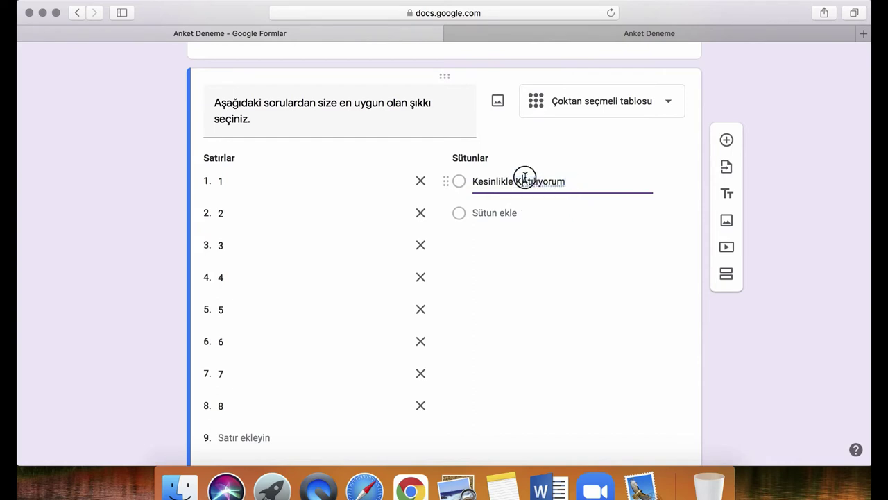
pyautogui.click(506, 214)
pyautogui.write('Katılmı')
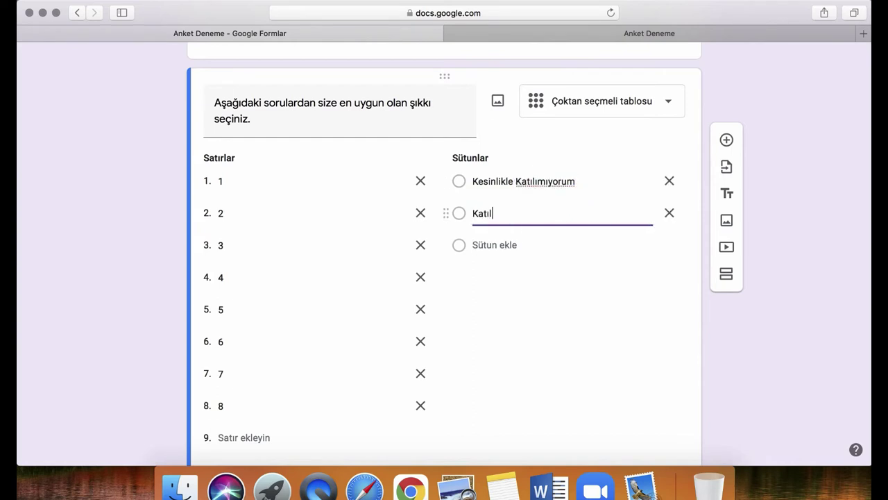
pyautogui.write('yorum')
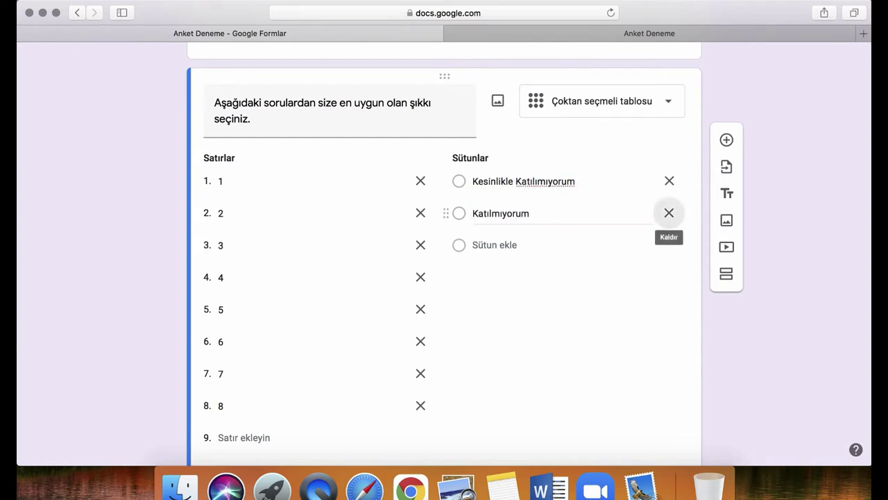
pyautogui.click(492, 245)
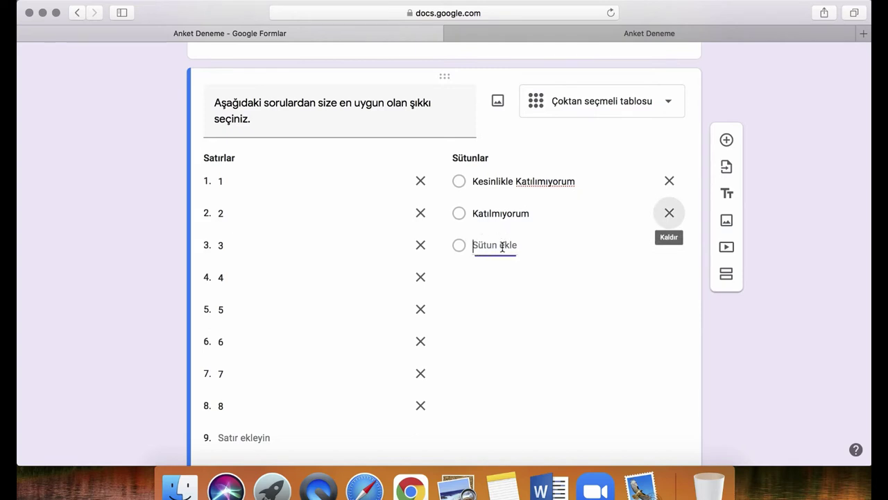
pyautogui.write('kararsızım')
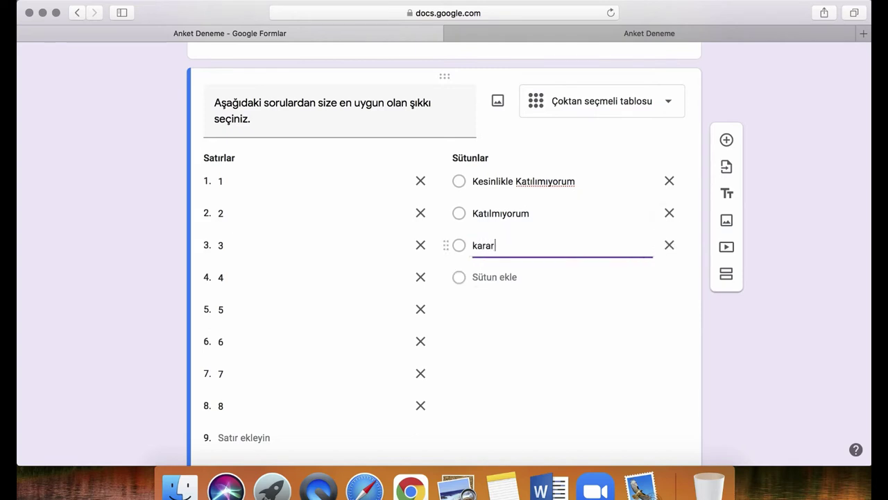
pyautogui.click(494, 277)
pyautogui.write('Katılıyorum')
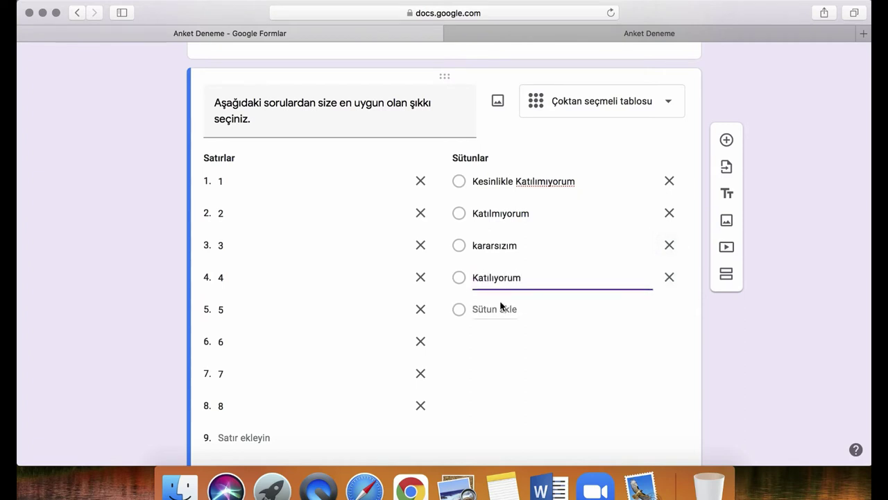
pyautogui.click(479, 309)
pyautogui.write('Ke')
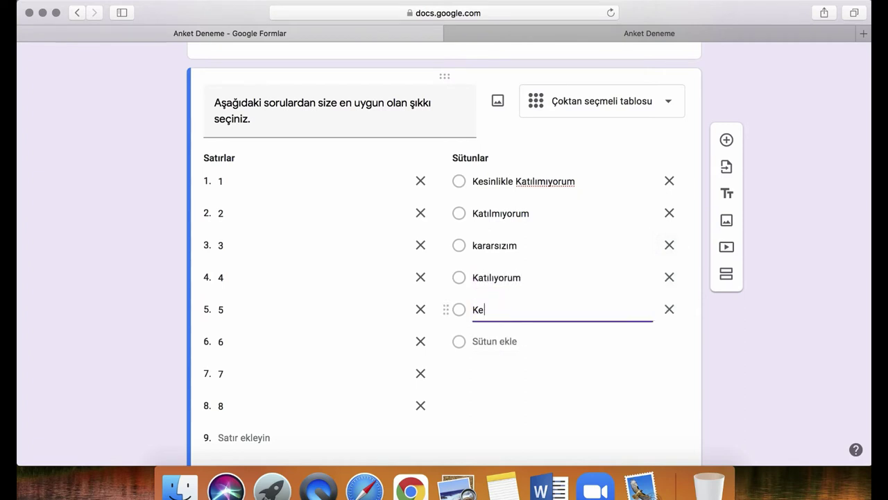
pyautogui.write('likle Katılı')
pyautogui.write('yorum')
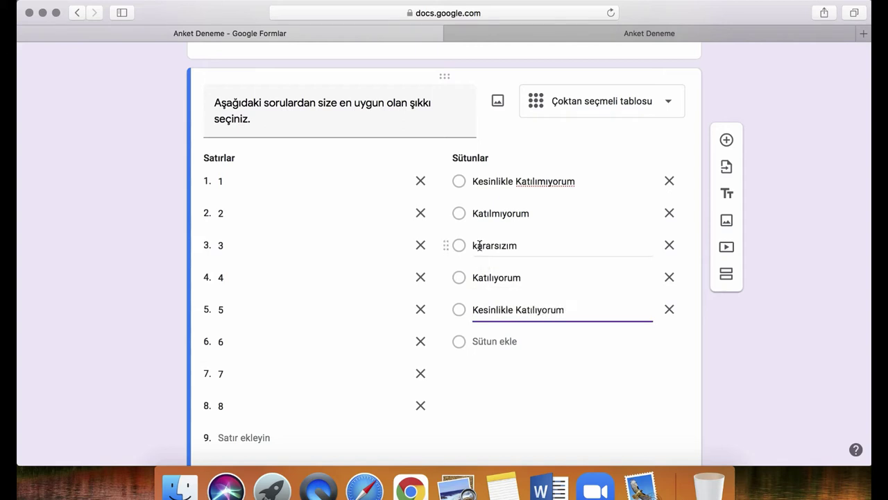
# - Capitalize the third column label to Kararsızım
pyautogui.doubleClick(479, 245)
pyautogui.click(479, 245)
pyautogui.press('BackSpace')
pyautogui.write('K')
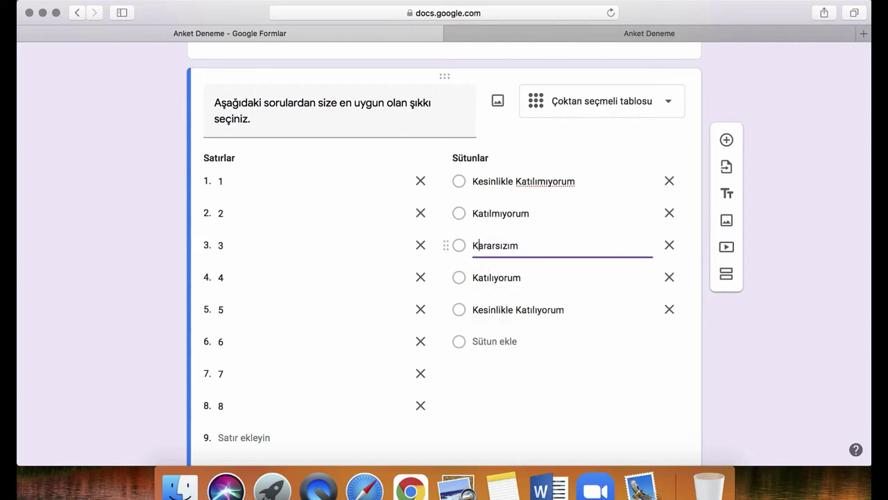
pyautogui.click(814, 333)
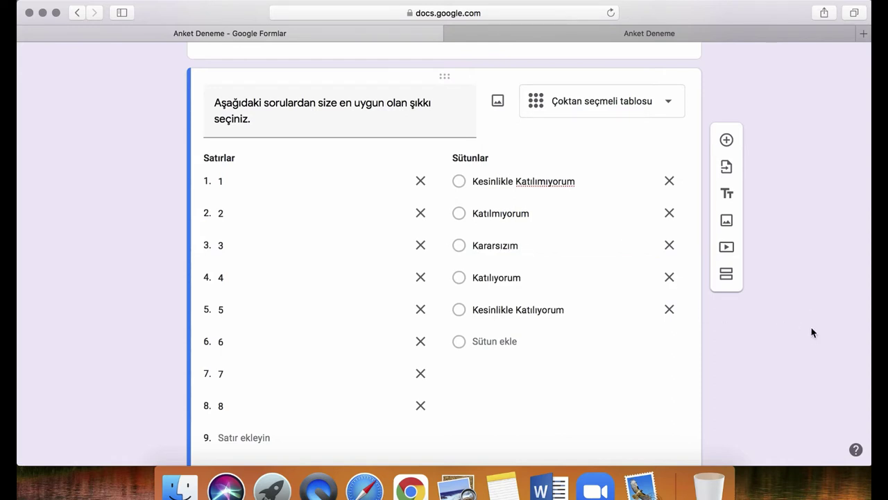
# - Add a new section after the grid question
pyautogui.click(727, 140)
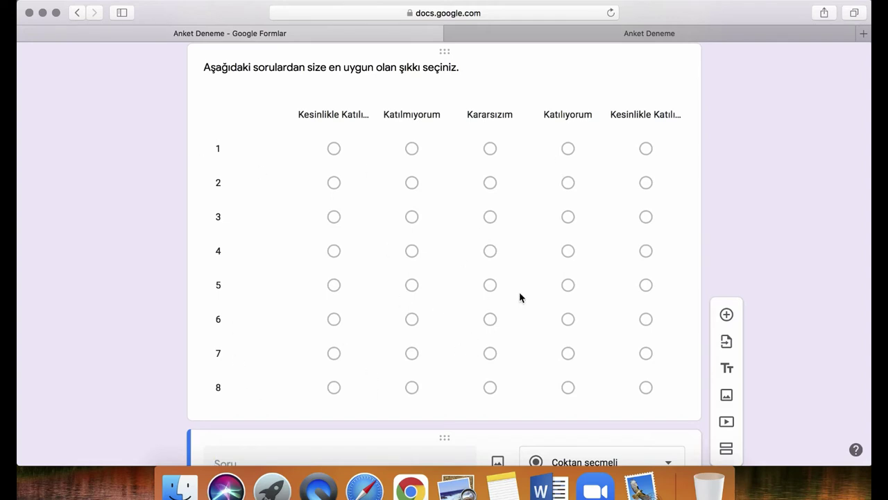
pyautogui.scroll(-2, 520, 297)
pyautogui.scroll(2, 520, 297)
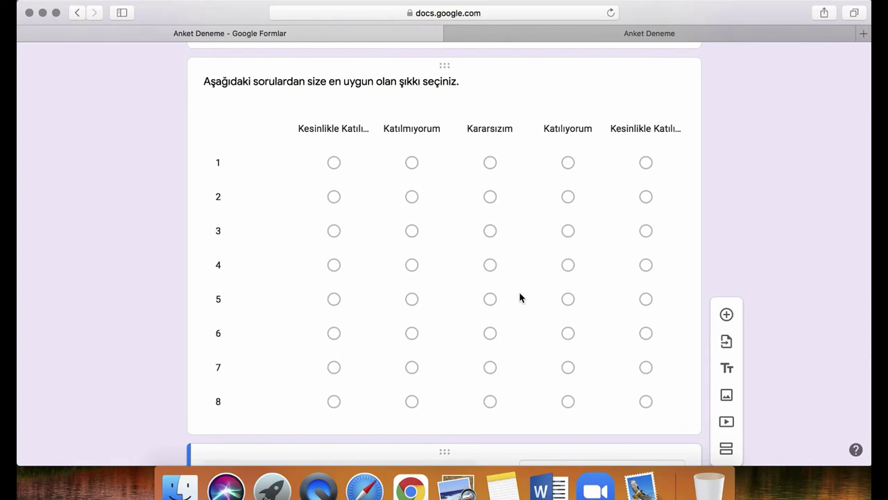
pyautogui.scroll(-5, 520, 297)
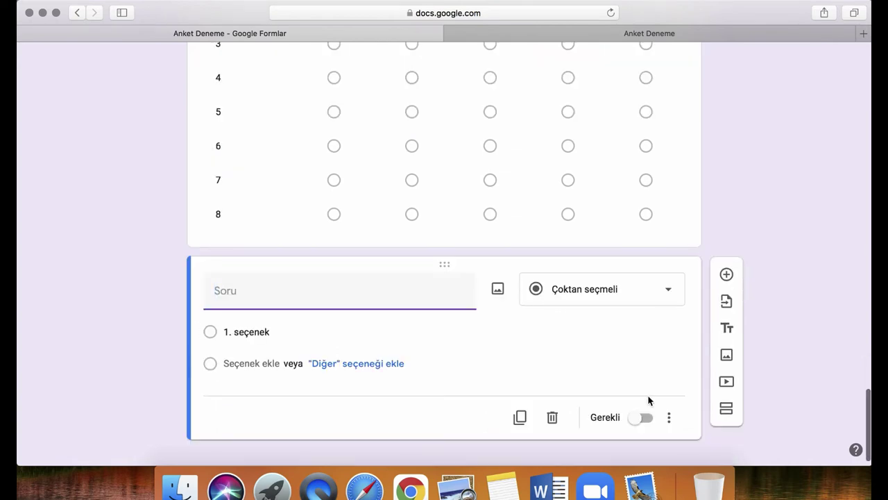
pyautogui.click(727, 410)
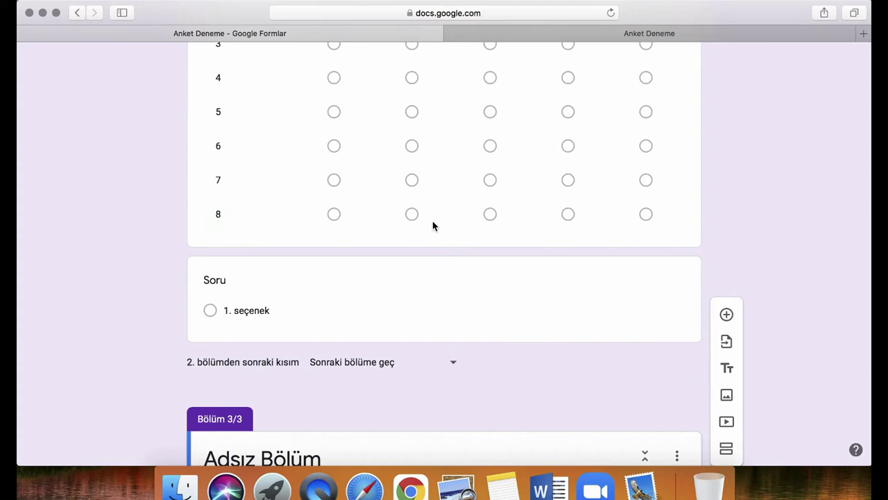
# - Delete the empty untitled question left above the new section
pyautogui.click(447, 291)
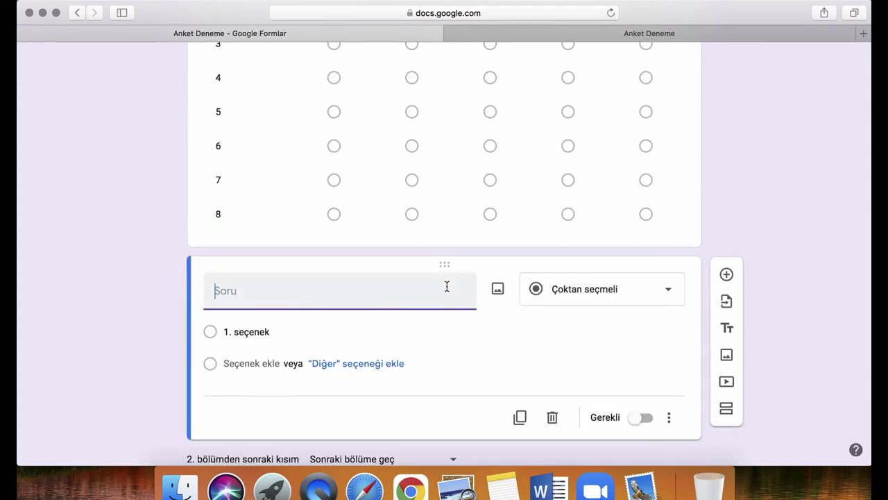
pyautogui.click(554, 419)
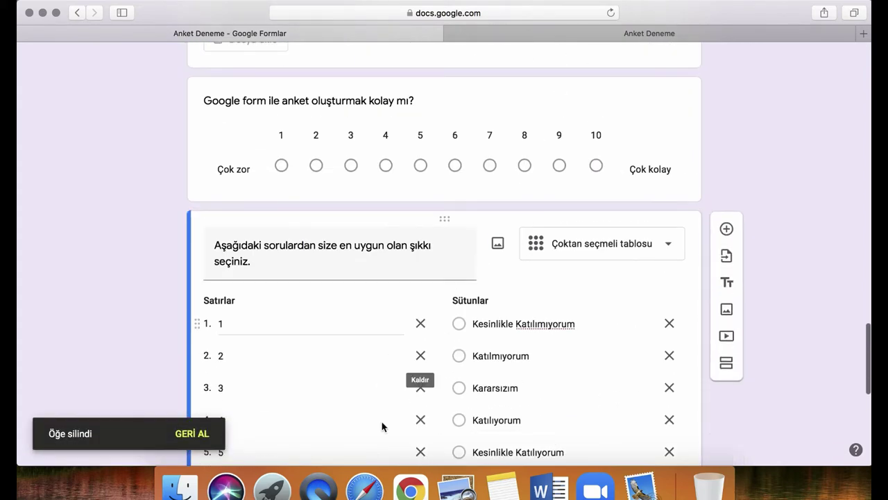
pyautogui.scroll(-10, 490, 254)
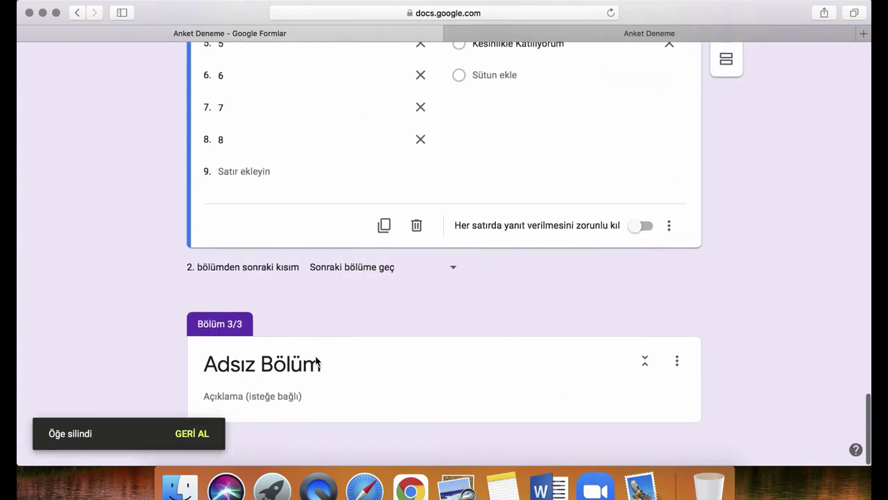
# - Title section 3 'Bölüm 3' with description 'Yönerge' and add a blank question beneath it
pyautogui.click(316, 356)
pyautogui.write('Bölüm')
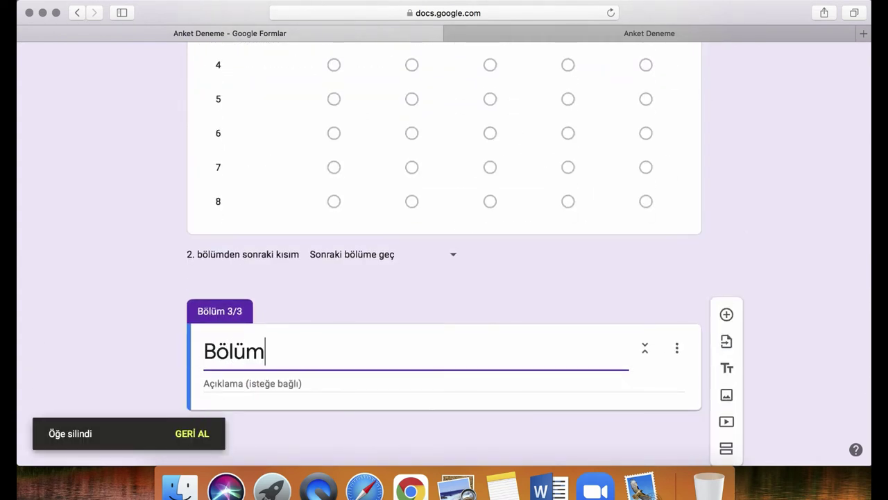
pyautogui.write(' 3')
pyautogui.click(330, 390)
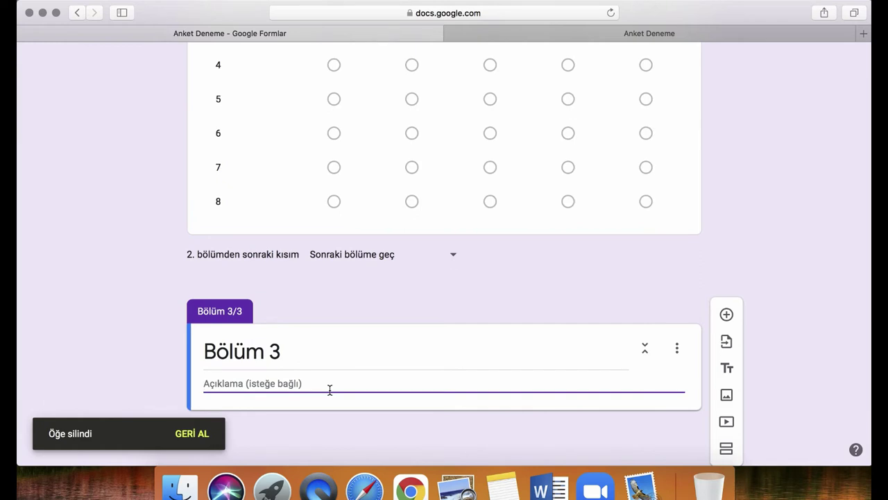
pyautogui.write('Bölüm 3')
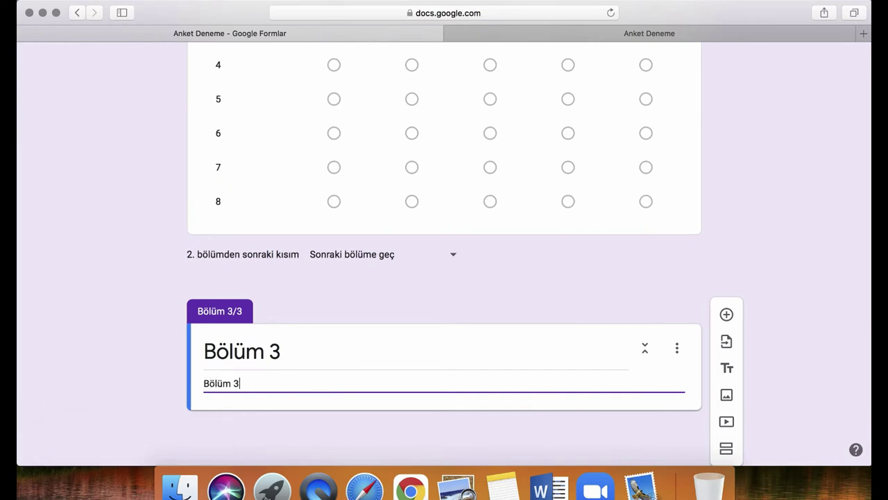
pyautogui.click(832, 312)
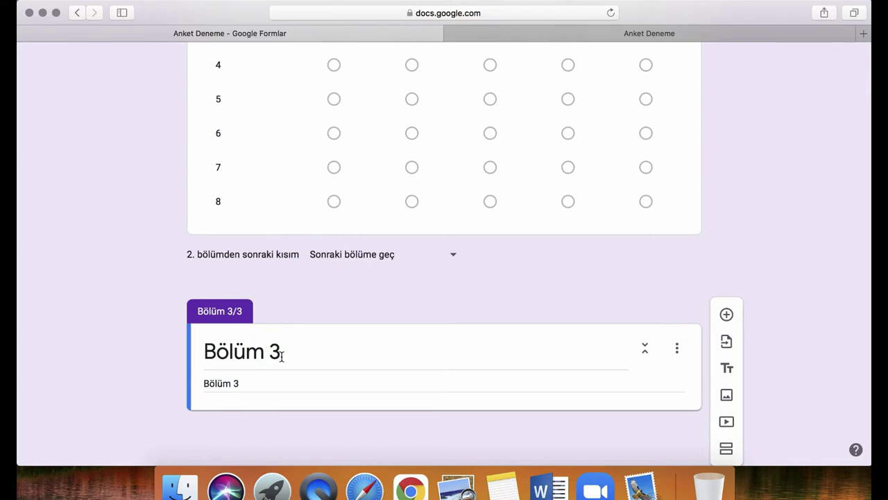
pyautogui.tripleClick(247, 386)
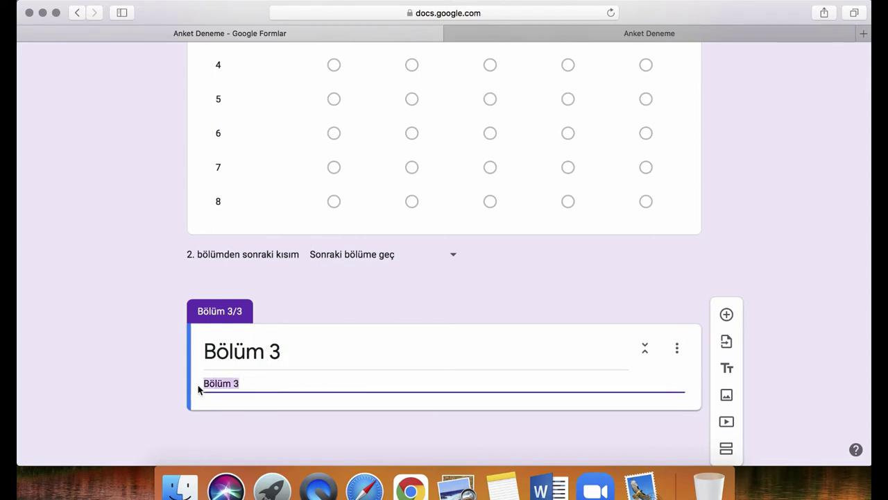
pyautogui.write('Yönerge')
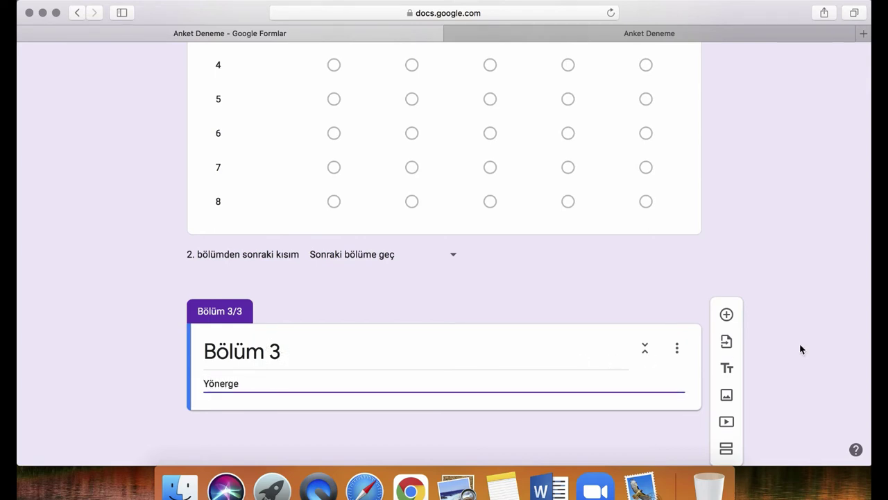
pyautogui.click(803, 351)
pyautogui.click(728, 317)
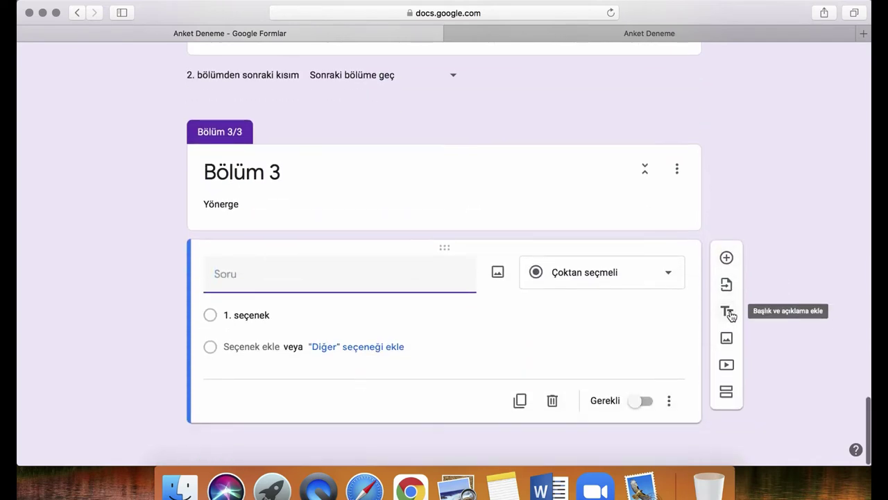
# - Make the new question a checkbox grid titled 'Onay kutusu tablosu'
pyautogui.click(635, 275)
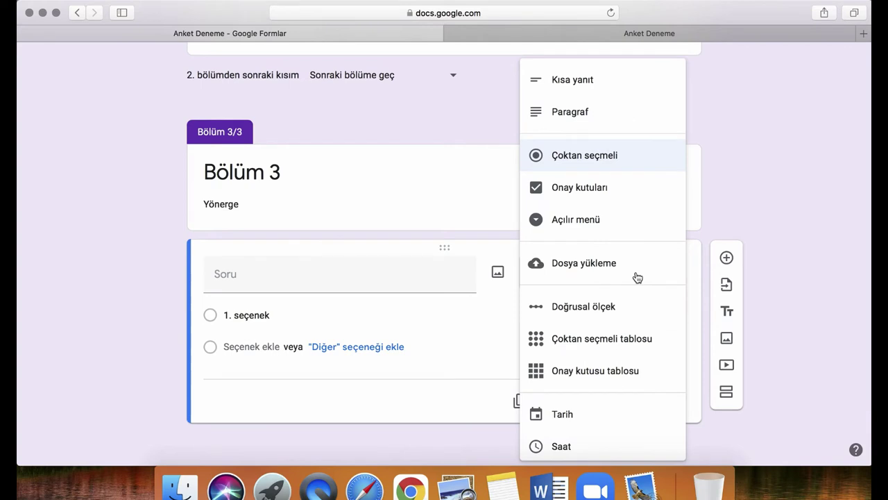
pyautogui.click(586, 376)
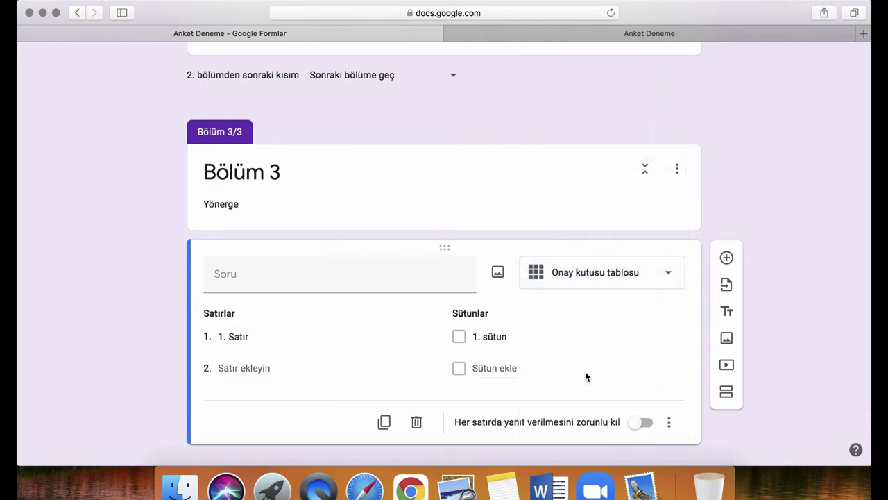
pyautogui.moveTo(545, 337)
pyautogui.click(360, 287)
pyautogui.write('Onay ku')
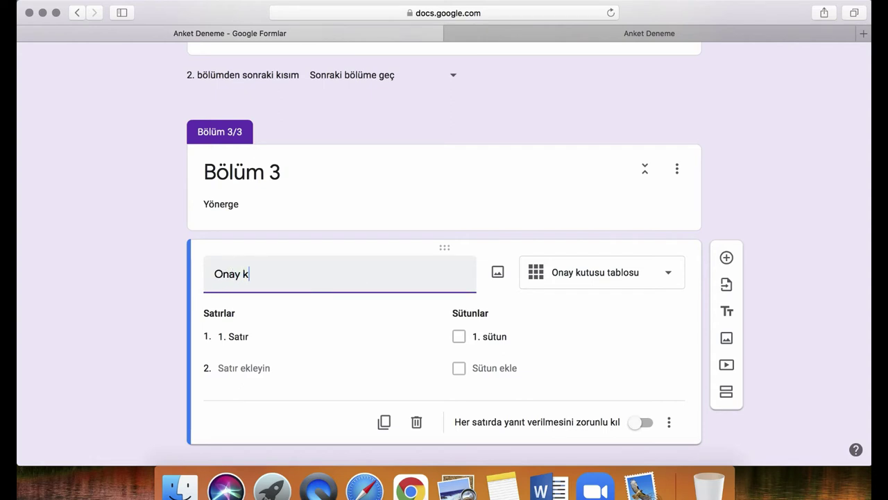
pyautogui.write('tusu ta')
pyautogui.write('blosu')
# - Label the checkbox grid rows 1 through 5
pyautogui.click(278, 338)
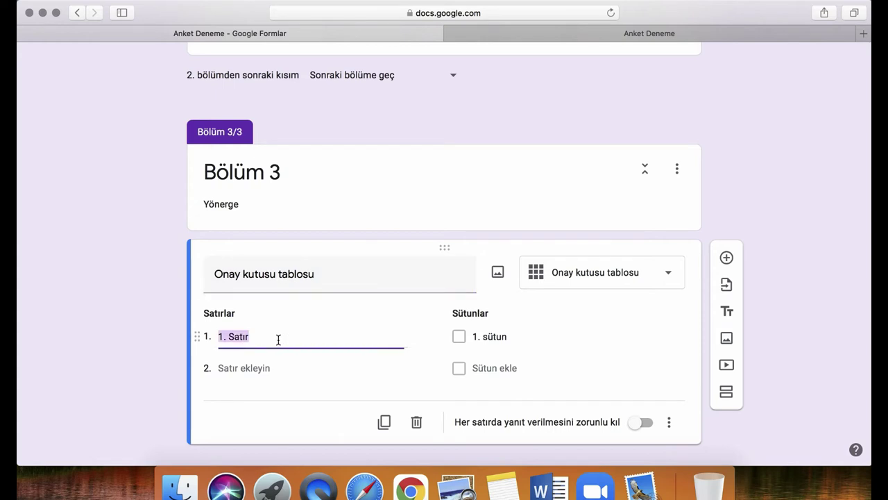
pyautogui.write('1')
pyautogui.click(268, 367)
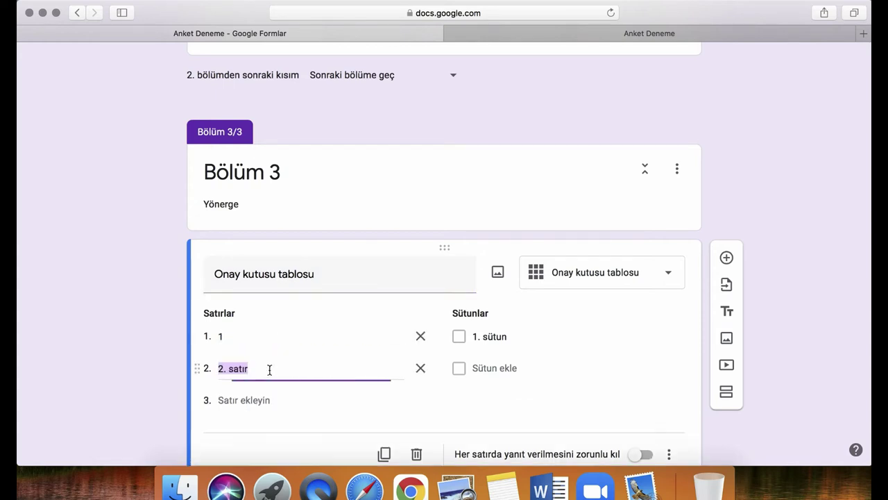
pyautogui.write('2')
pyautogui.click(244, 402)
pyautogui.write('3')
pyautogui.click(240, 429)
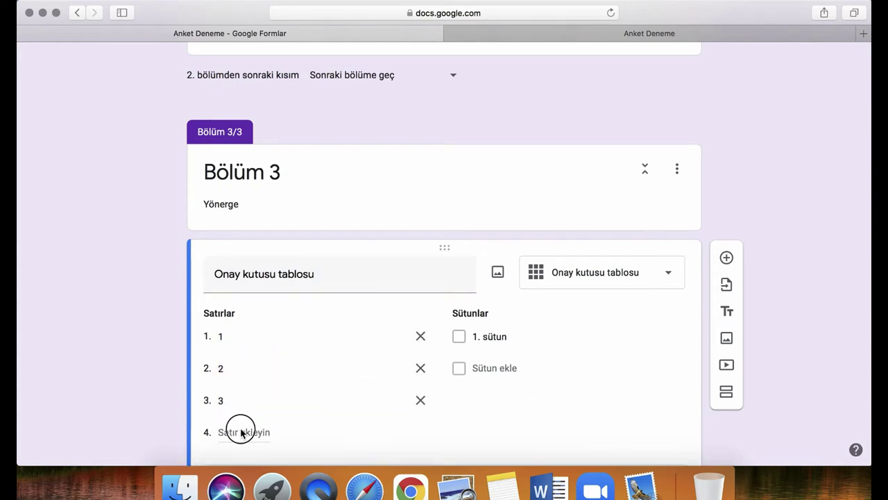
pyautogui.write('4')
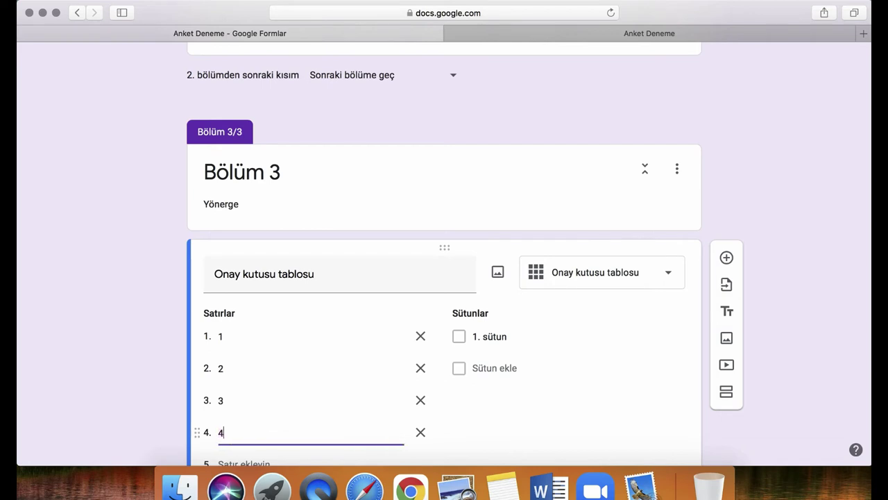
pyautogui.click(240, 459)
pyautogui.write('5')
# - Label the checkbox grid columns 1 through 5
pyautogui.click(493, 336)
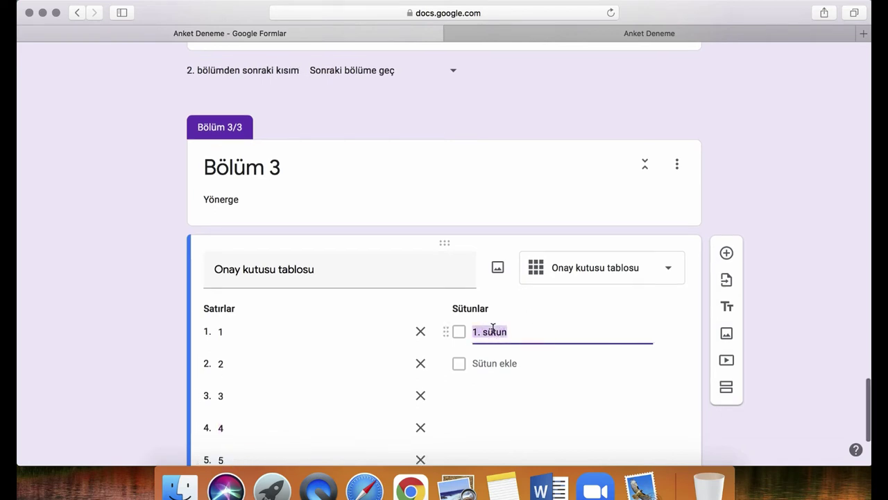
pyautogui.write('1')
pyautogui.click(499, 363)
pyautogui.write('2')
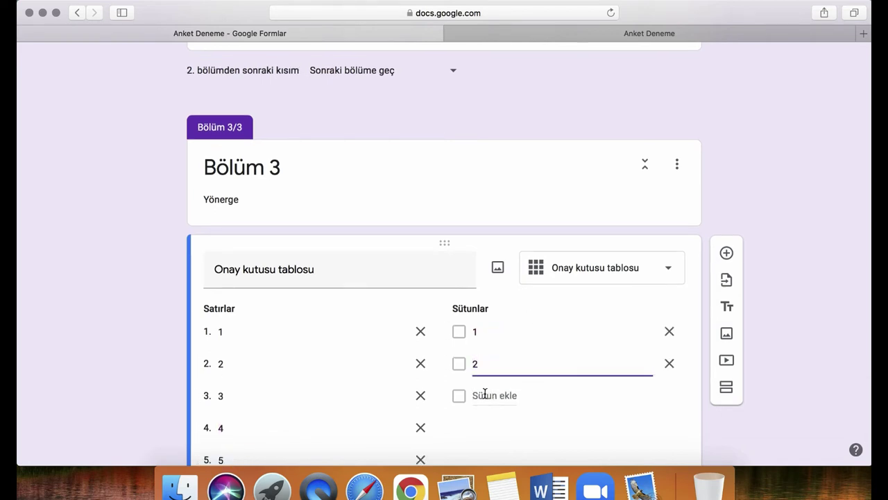
pyautogui.click(484, 395)
pyautogui.write('3')
pyautogui.click(481, 422)
pyautogui.write('4')
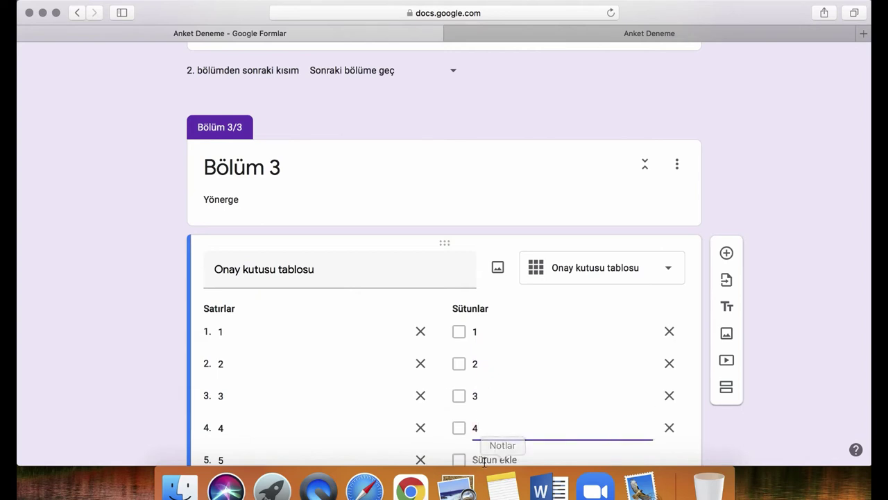
pyautogui.click(479, 458)
pyautogui.write('5')
pyautogui.scroll(-5, 504, 401)
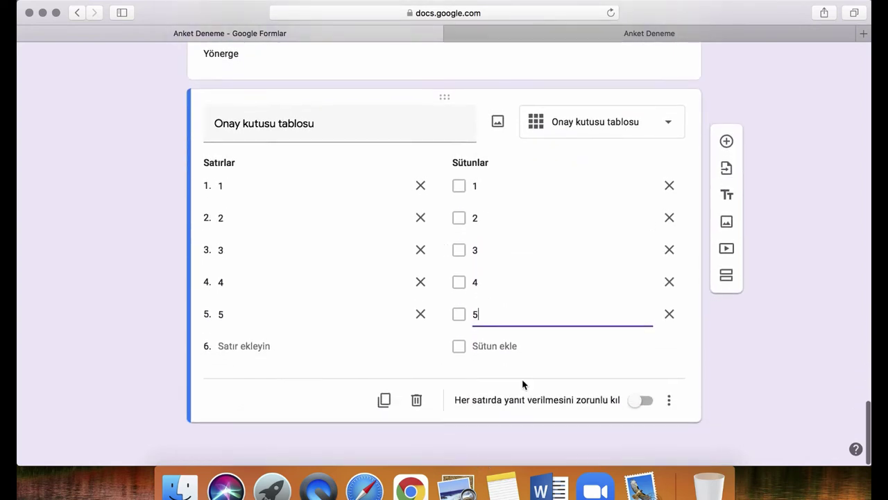
pyautogui.click(303, 418)
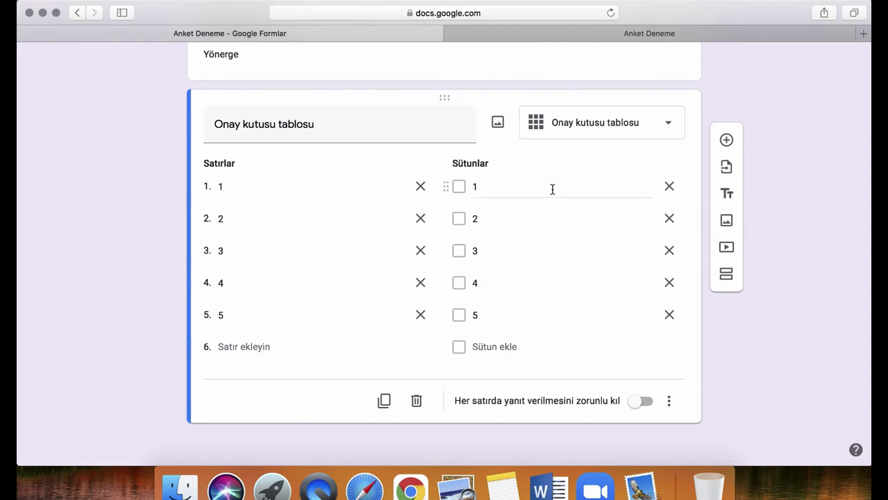
pyautogui.scroll(5, 552, 189)
pyautogui.scroll(4, 553, 188)
pyautogui.scroll(3, 463, 147)
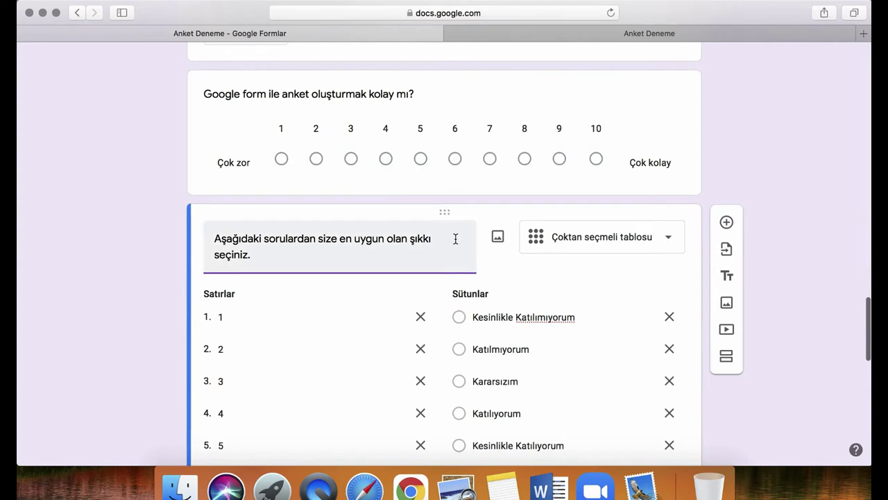
pyautogui.scroll(-3, 466, 171)
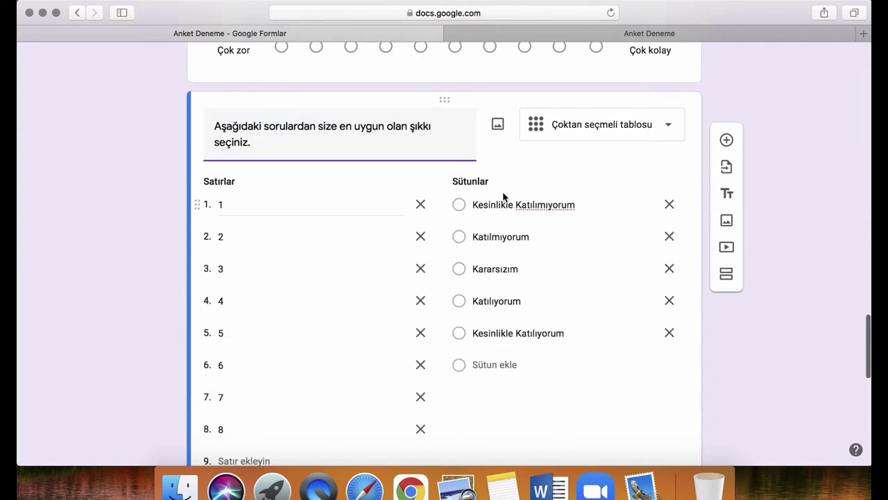
pyautogui.scroll(-4, 492, 412)
pyautogui.scroll(-8, 490, 413)
pyautogui.scroll(-5, 492, 413)
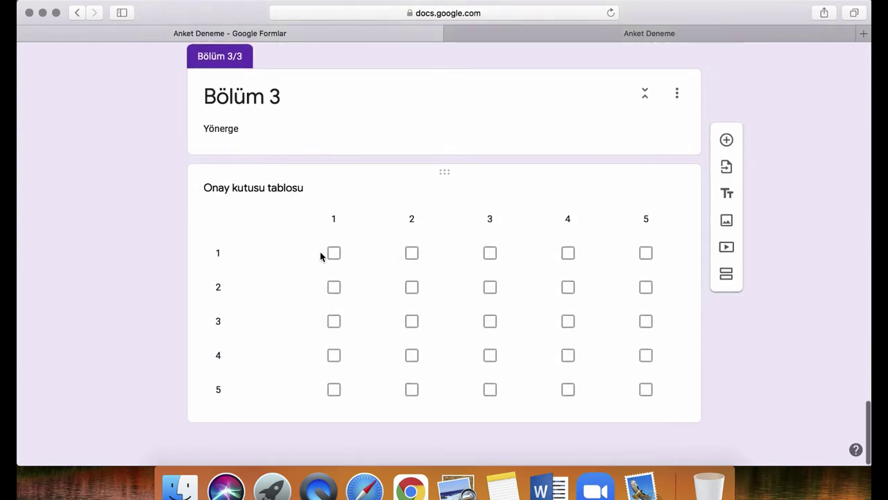
pyautogui.click(223, 255)
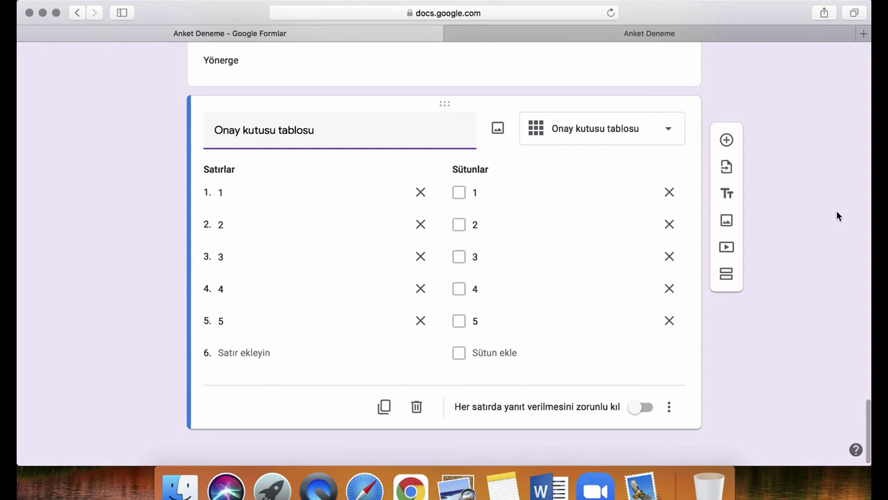
pyautogui.scroll(-1, 738, 212)
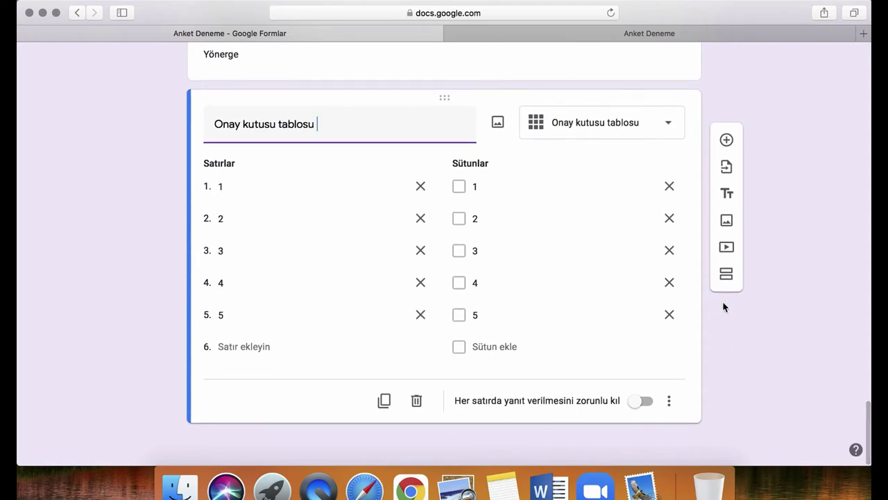
pyautogui.click(498, 123)
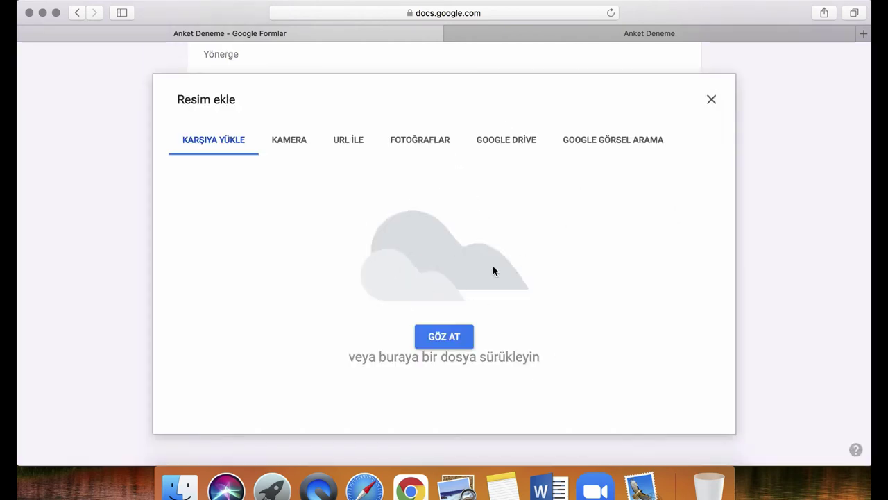
pyautogui.click(712, 99)
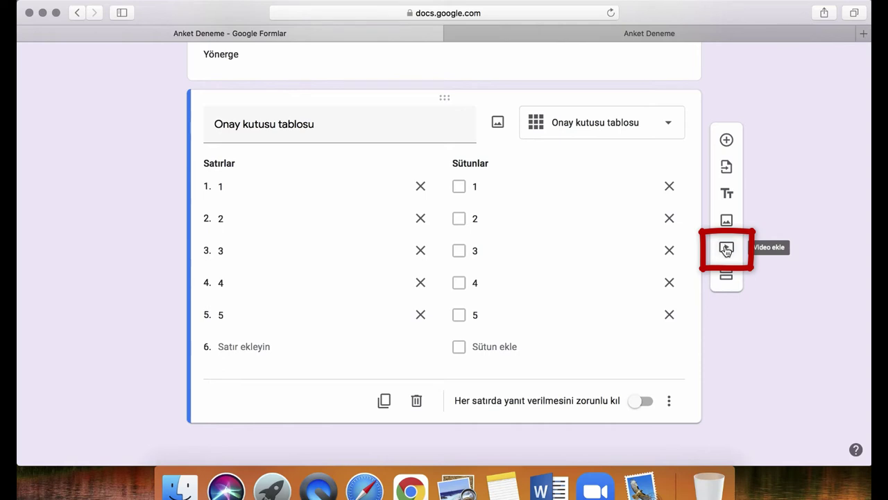
# - Search YouTube for 'teknoloji meraklısı' and embed 'MOODLE: ÖDEV YÜKLEME- ÖDEV OLUŞTURMA'
pyautogui.click(727, 250)
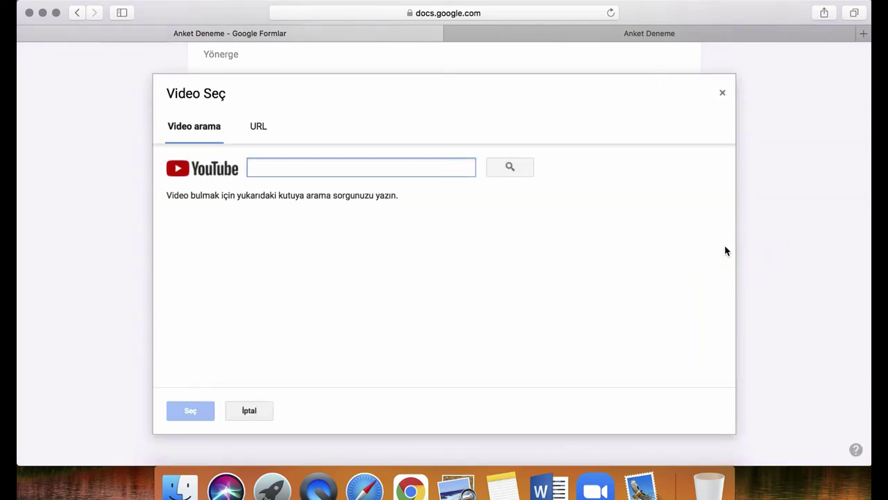
pyautogui.click(257, 128)
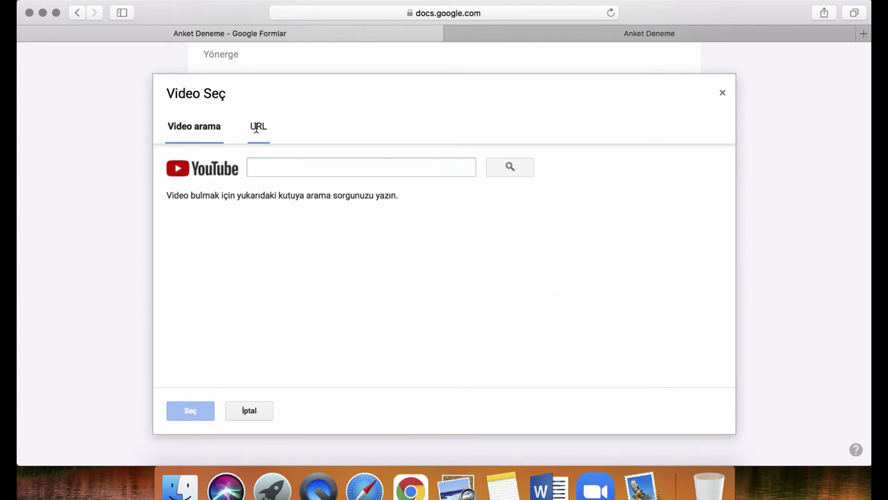
pyautogui.click(215, 139)
pyautogui.write('teknoloji')
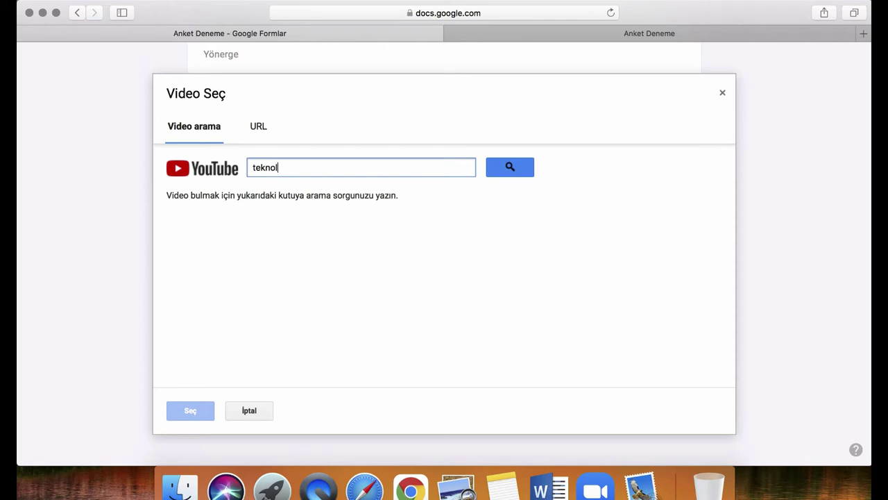
pyautogui.write(' meraklısı')
pyautogui.click(486, 171)
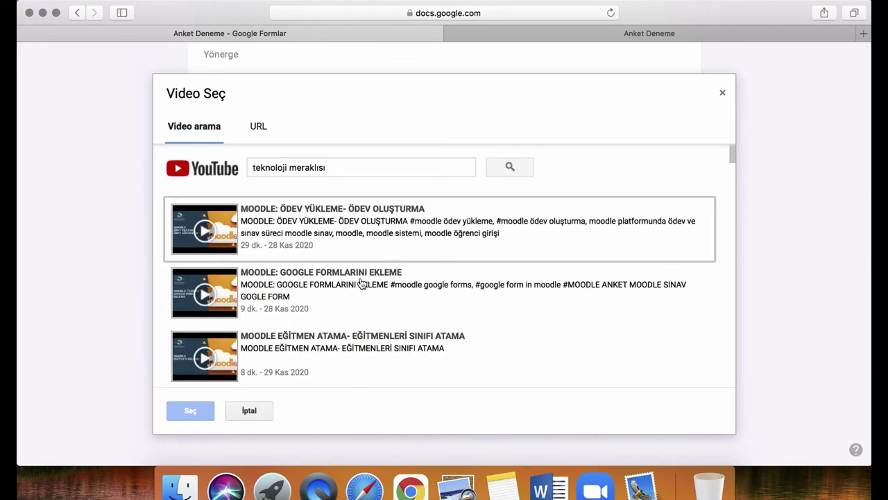
pyautogui.click(341, 228)
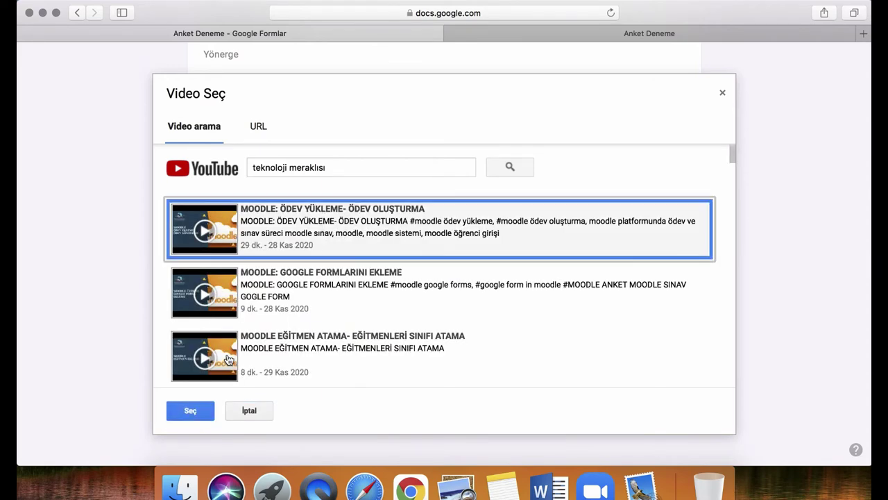
pyautogui.click(190, 410)
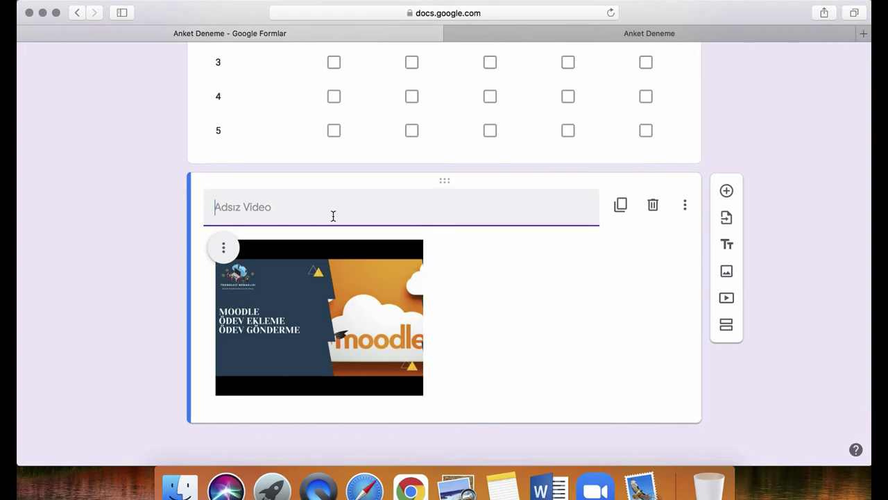
# - Title the video 'Moodle Ödev Oluşturma' and enlarge its thumbnail
pyautogui.write('Moodle Ödev ')
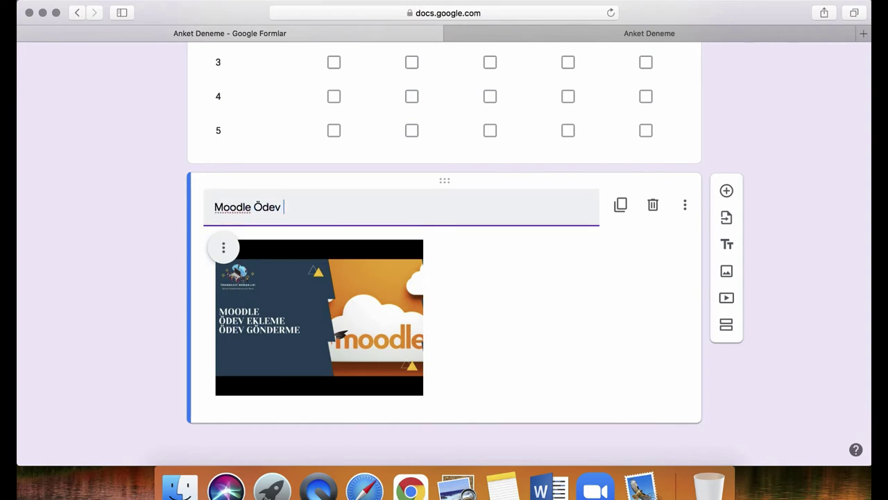
pyautogui.write('Oluşturma')
pyautogui.click(387, 351)
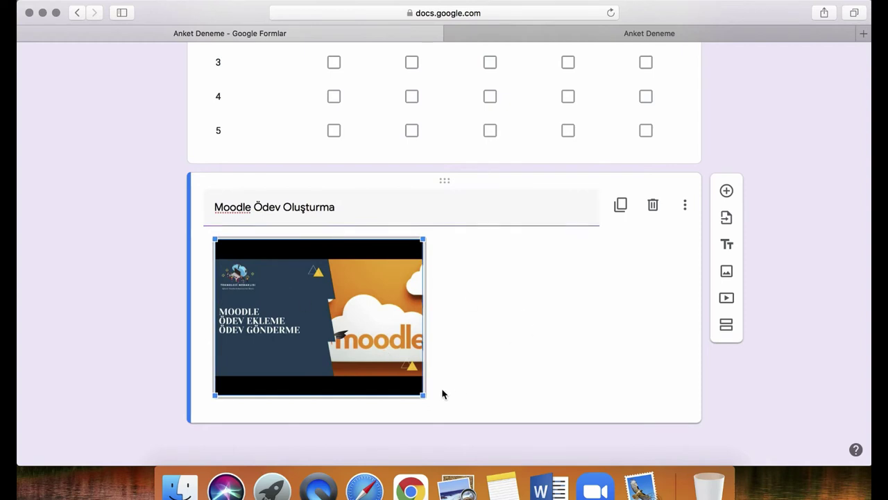
pyautogui.moveTo(423, 395); pyautogui.dragTo(472, 432)
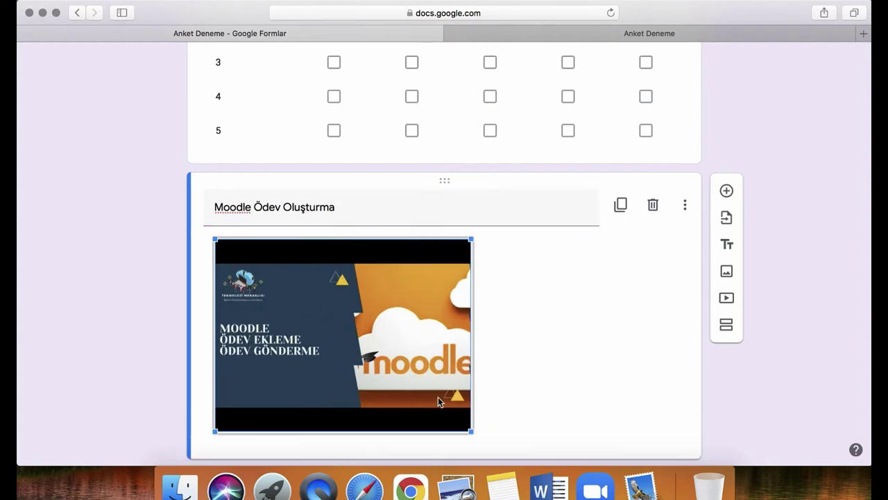
pyautogui.click(528, 275)
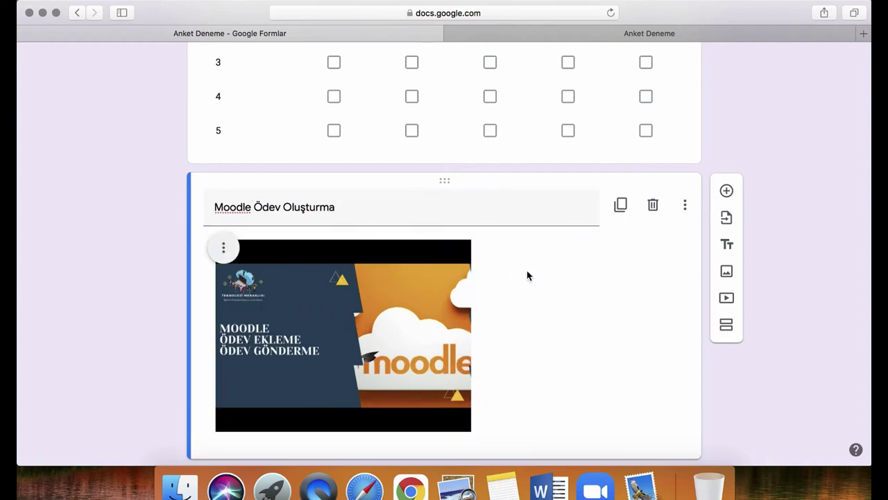
# - Centre-align the video within its card
pyautogui.click(224, 250)
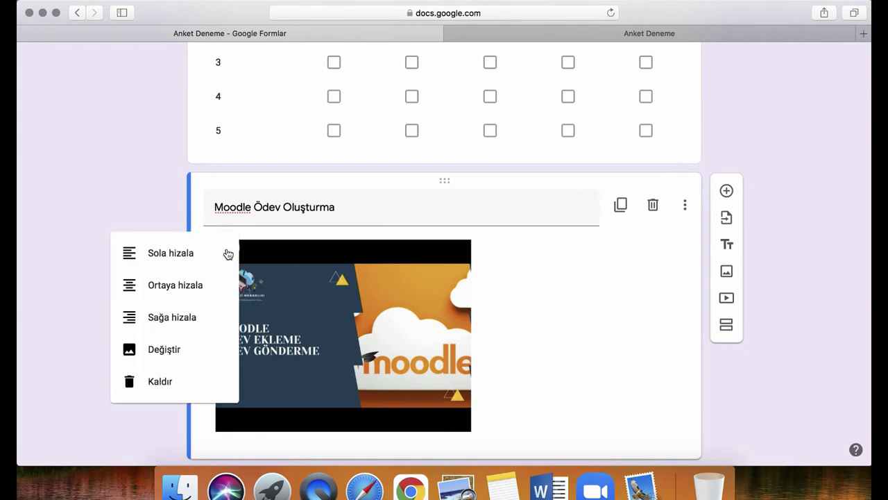
pyautogui.click(179, 286)
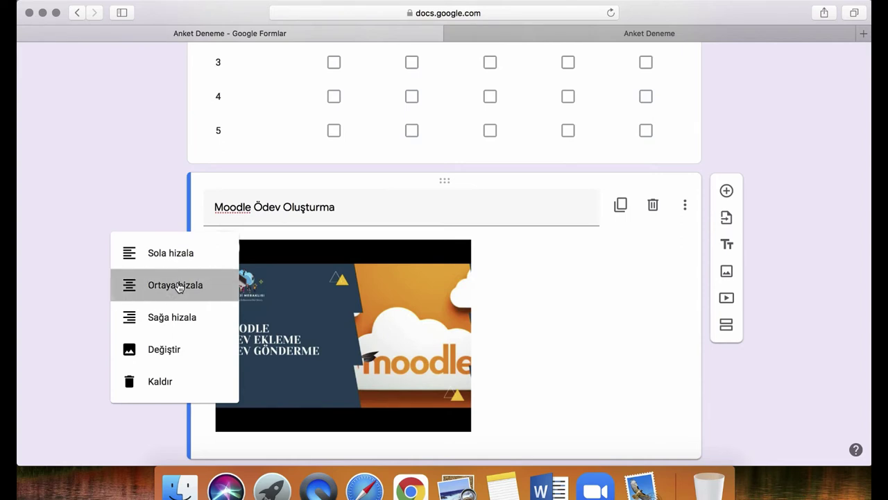
pyautogui.click(179, 286)
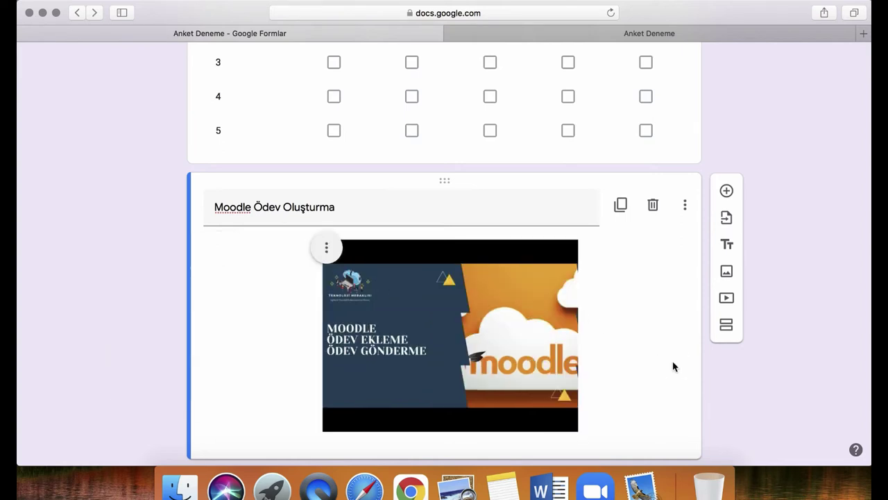
pyautogui.scroll(-2, 673, 366)
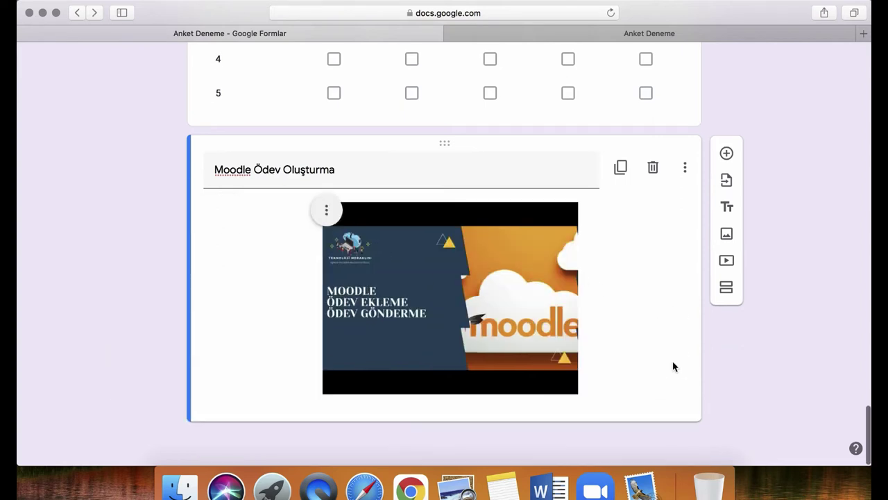
# - Add a date question reading 'Bu video ne zaman çekilmiştir.' below the video
pyautogui.click(728, 157)
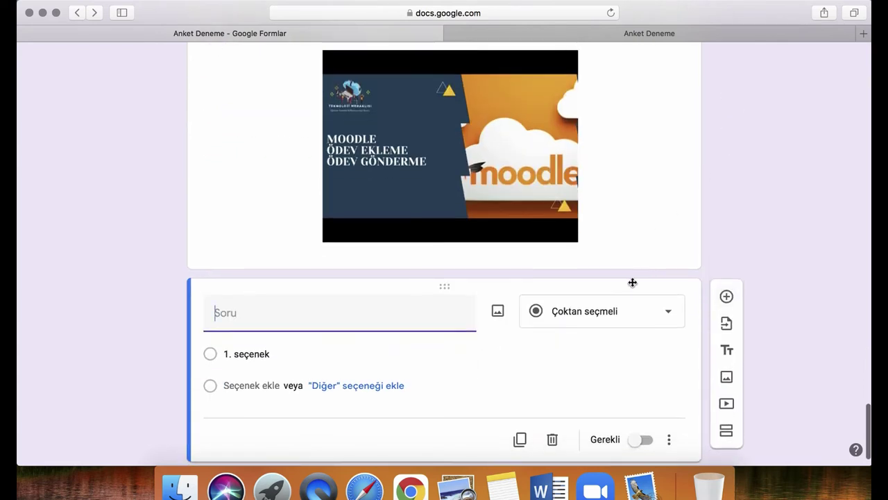
pyautogui.click(633, 314)
pyautogui.scroll(-1, 635, 325)
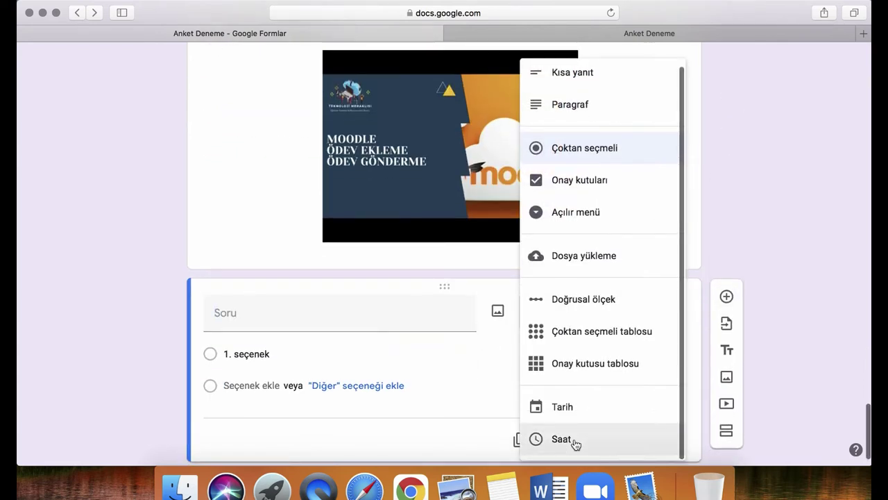
pyautogui.click(589, 410)
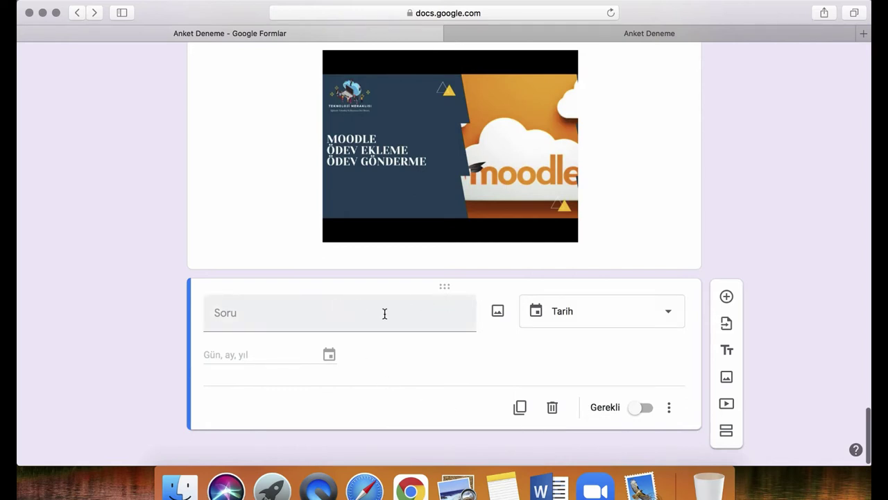
pyautogui.click(385, 314)
pyautogui.write('Bu ')
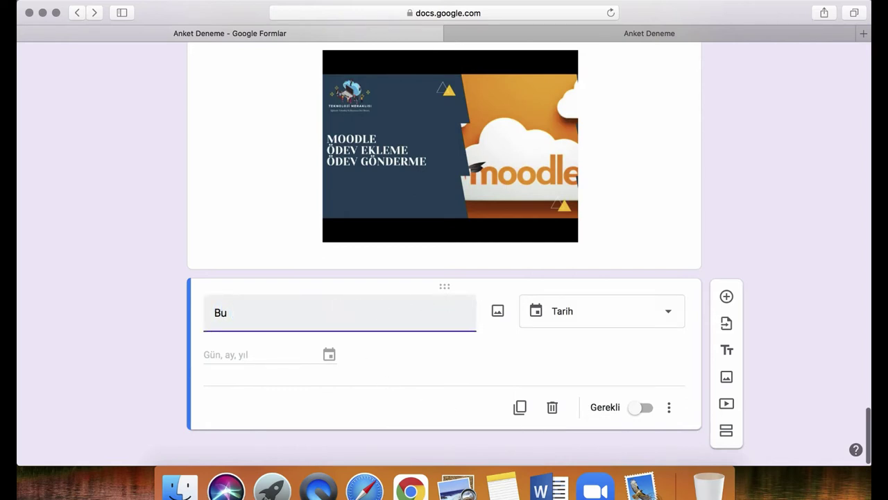
pyautogui.write('eo ne z')
pyautogui.write('aman çeki')
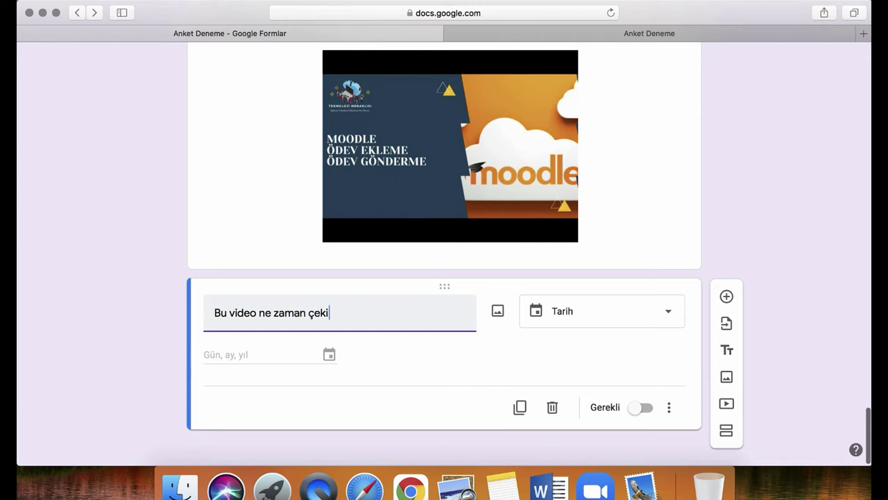
pyautogui.write('lmiştr')
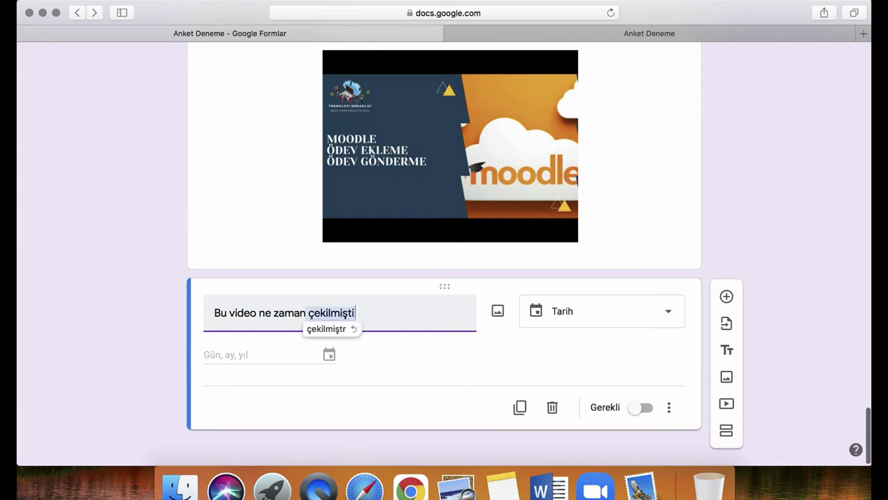
pyautogui.write('r.')
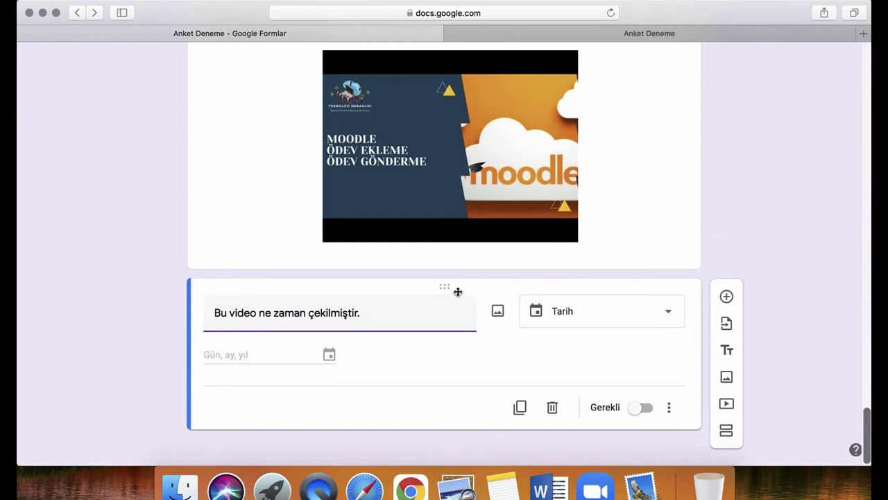
pyautogui.scroll(3, 458, 291)
pyautogui.scroll(-2, 458, 293)
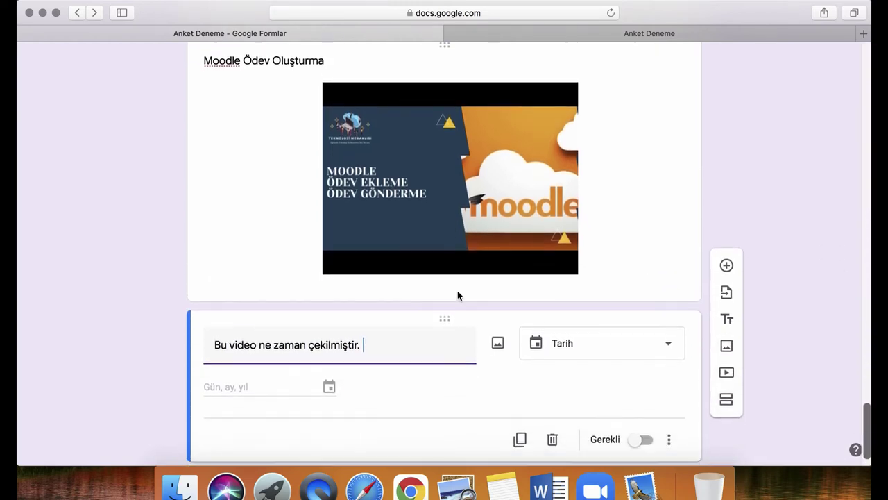
pyautogui.click(457, 294)
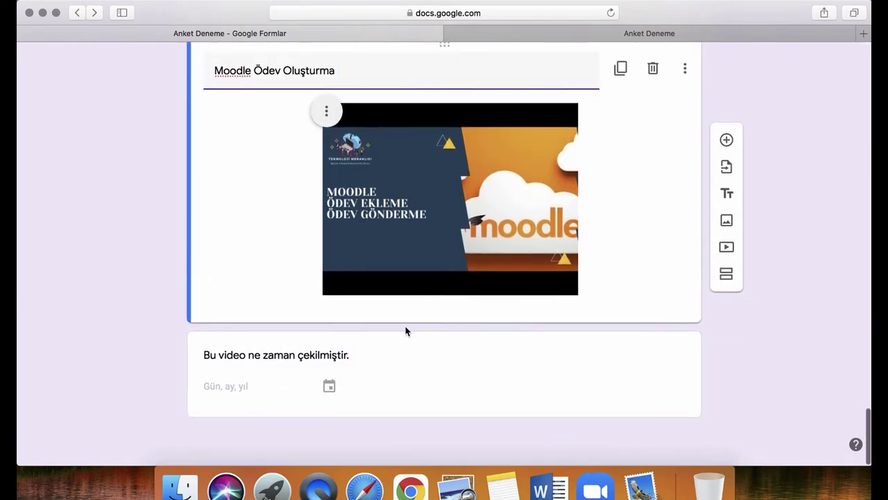
pyautogui.click(284, 390)
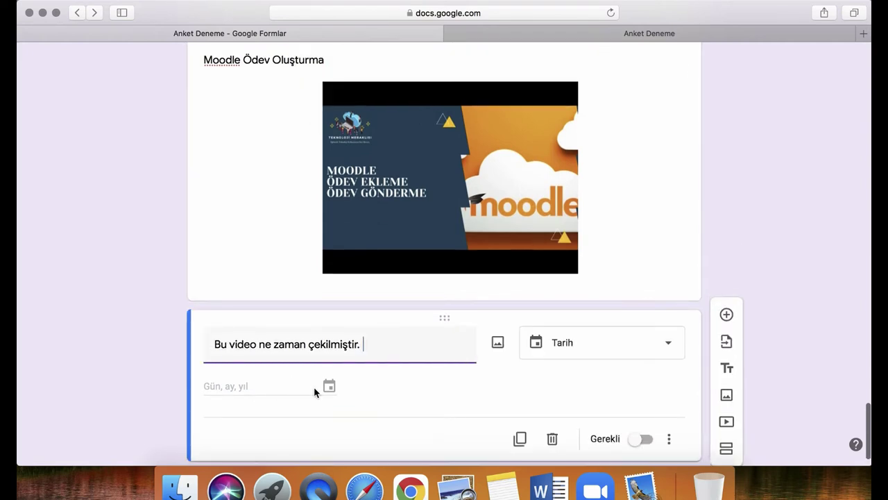
pyautogui.click(330, 387)
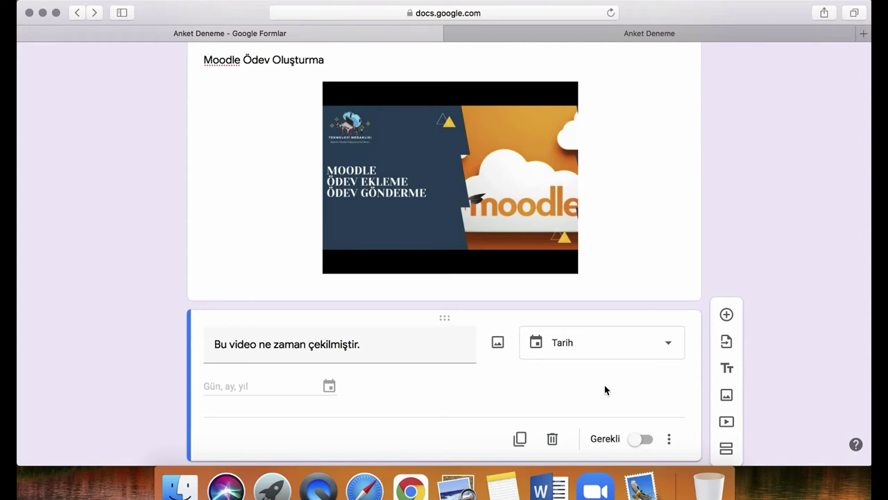
# - Add a time question 'Saat bilgisi giriniz.' below the date question
pyautogui.click(609, 345)
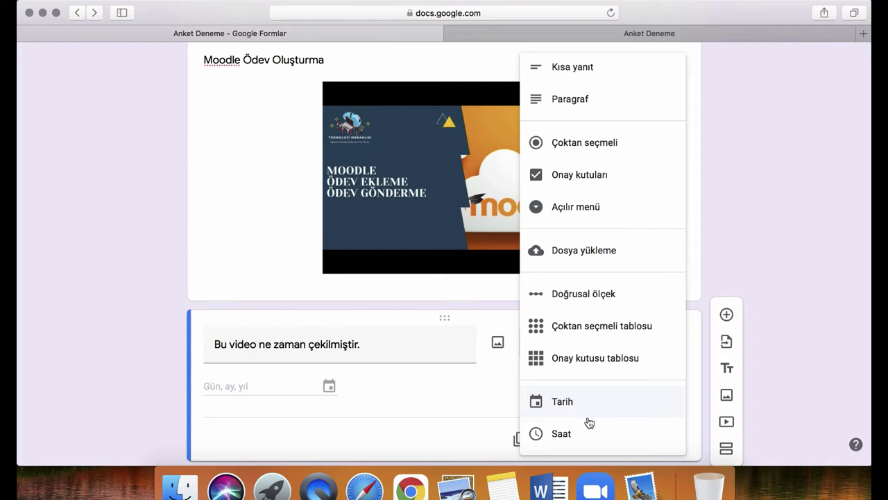
pyautogui.click(785, 284)
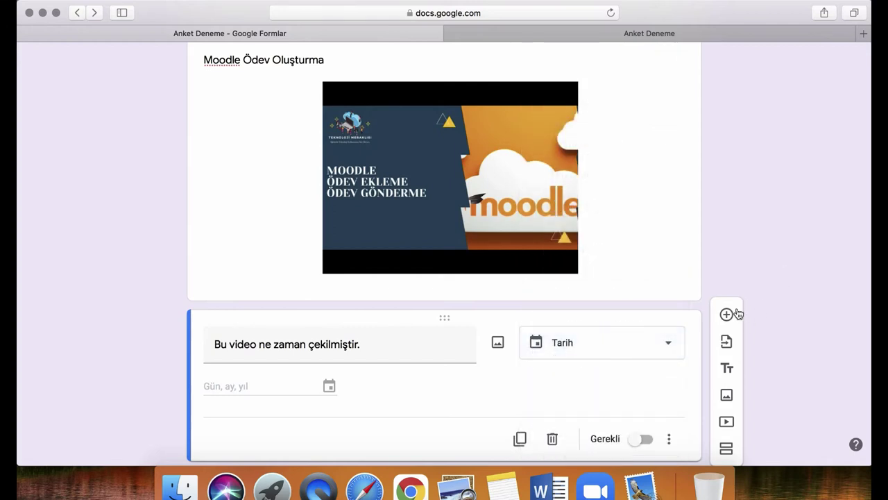
pyautogui.click(727, 315)
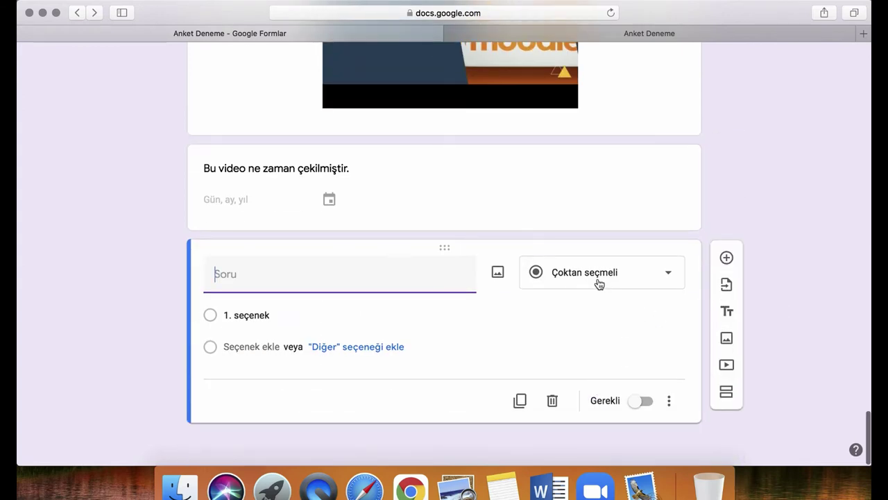
pyautogui.click(599, 284)
pyautogui.click(589, 454)
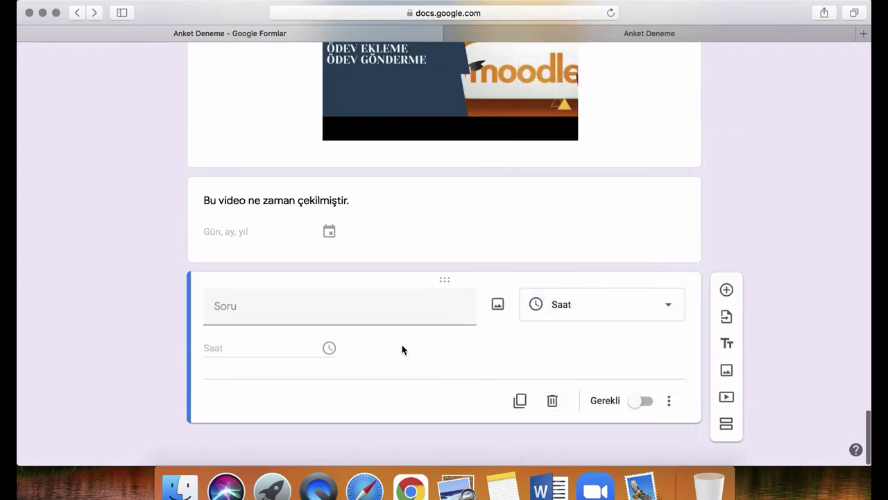
pyautogui.click(387, 314)
pyautogui.write('Saat bil')
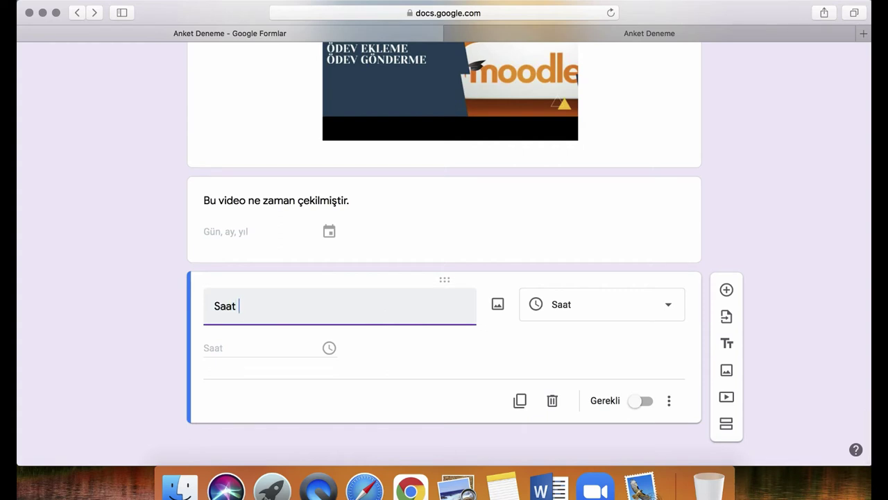
pyautogui.write('gisi giriniz')
pyautogui.write('.')
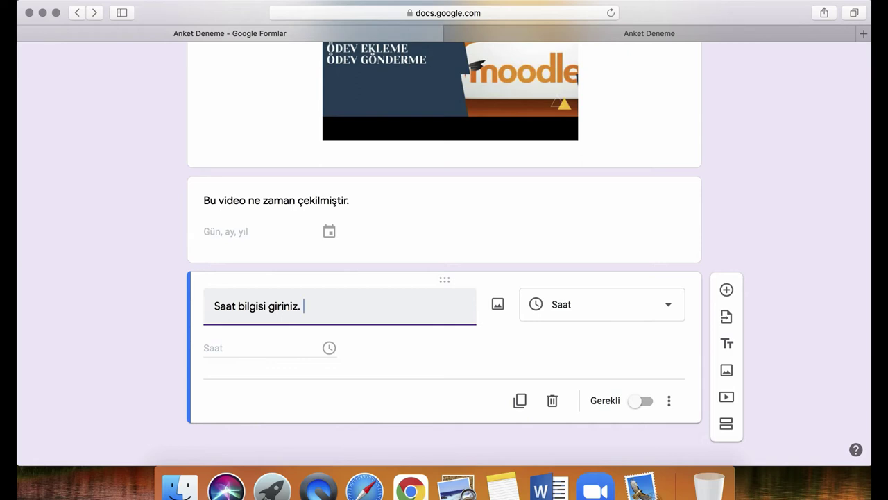
pyautogui.click(248, 360)
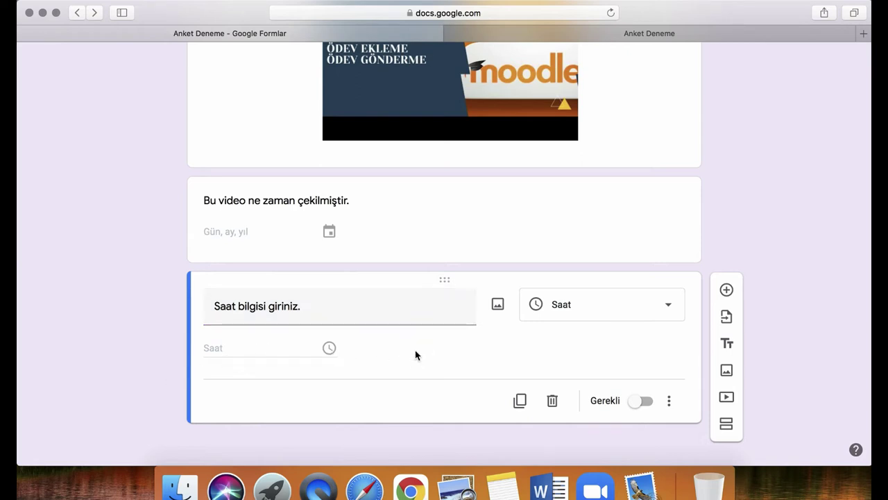
# - Keep the time question's type, then select the composition-writing question above
pyautogui.scroll(5, 685, 184)
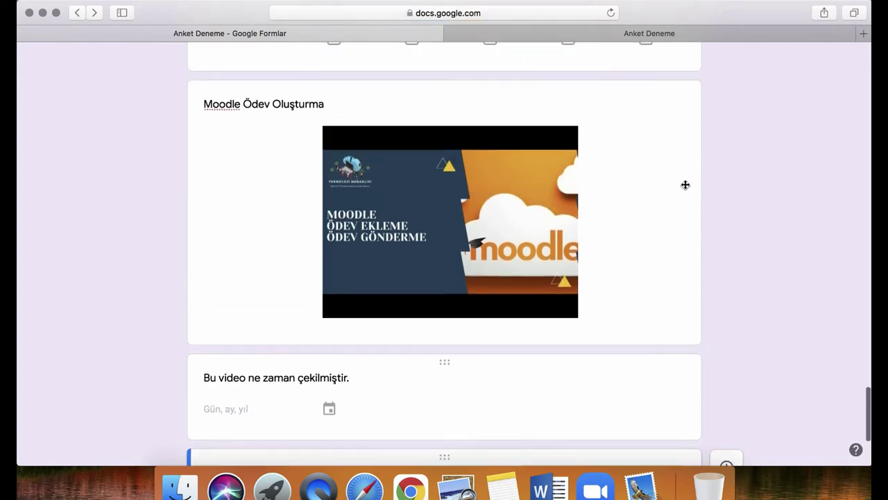
pyautogui.scroll(5, 685, 185)
pyautogui.scroll(5, 685, 185)
pyautogui.scroll(5, 686, 185)
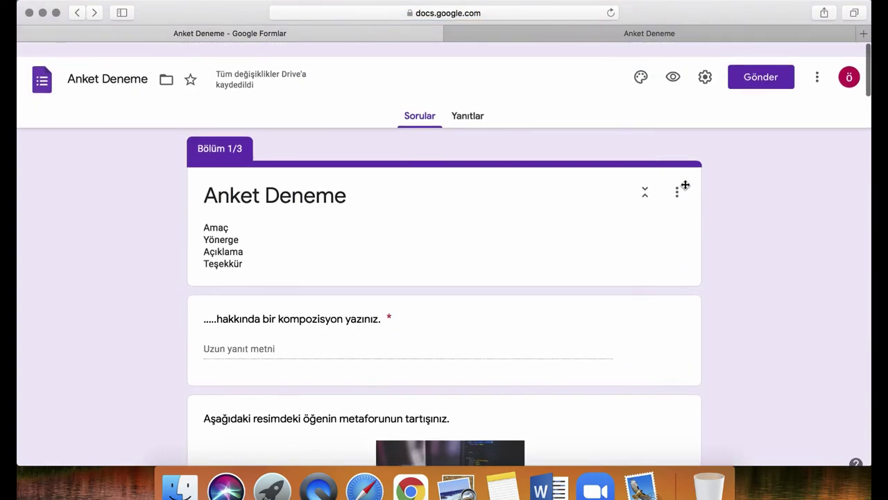
pyautogui.scroll(-3, 685, 186)
pyautogui.scroll(-5, 685, 186)
pyautogui.scroll(-5, 685, 186)
pyautogui.scroll(-3, 685, 184)
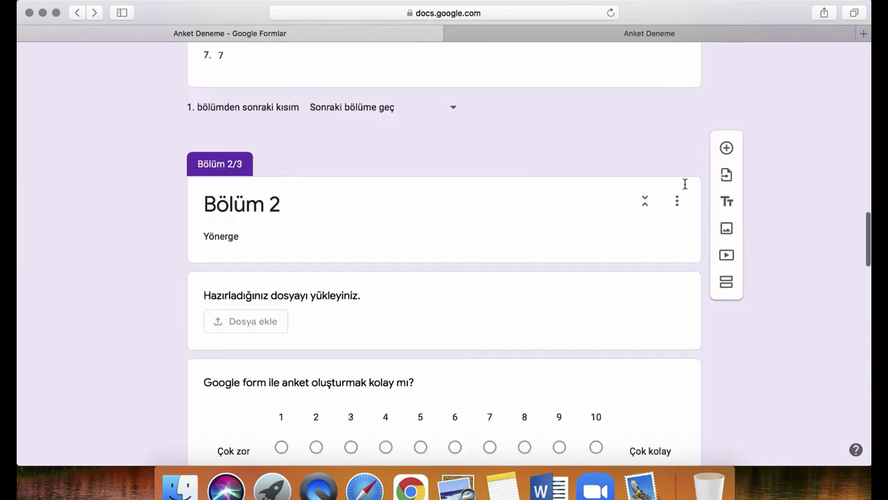
pyautogui.scroll(-5, 685, 185)
pyautogui.scroll(-5, 685, 185)
pyautogui.click(648, 303)
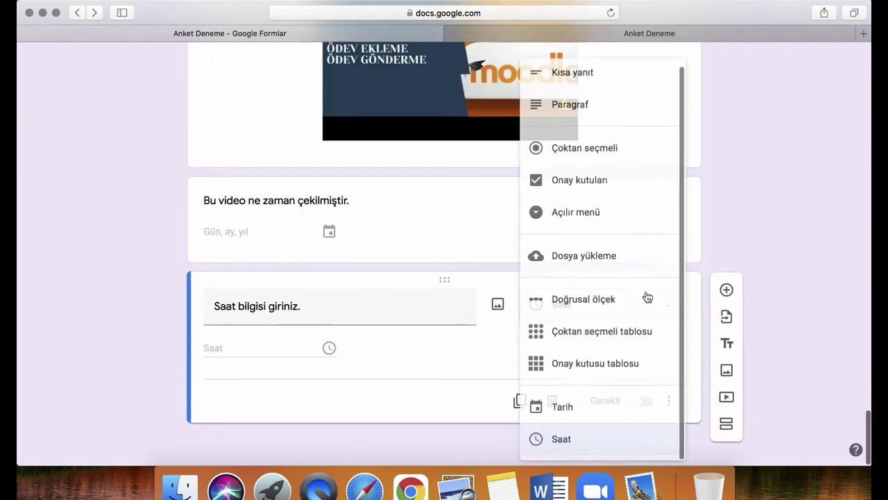
pyautogui.click(774, 170)
pyautogui.scroll(10, 776, 172)
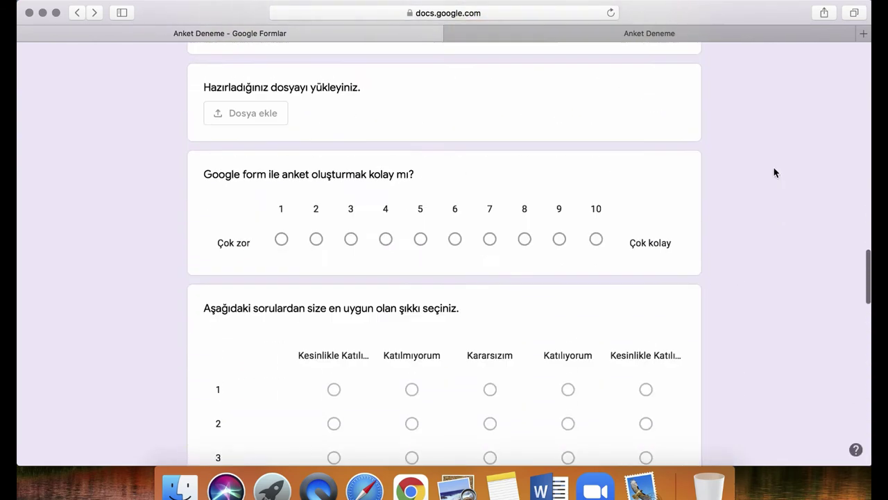
pyautogui.scroll(10, 775, 172)
pyautogui.scroll(10, 775, 172)
pyautogui.scroll(-2, 775, 172)
pyautogui.scroll(-2, 775, 172)
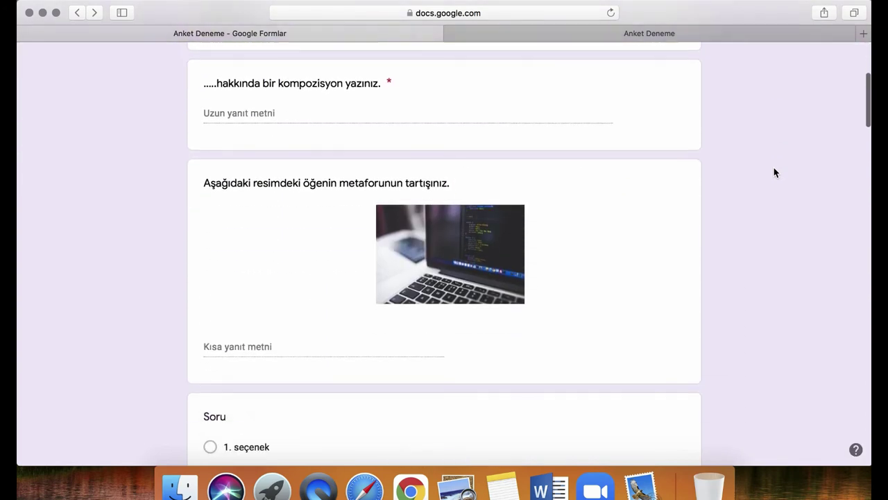
pyautogui.scroll(1, 775, 172)
pyautogui.click(592, 152)
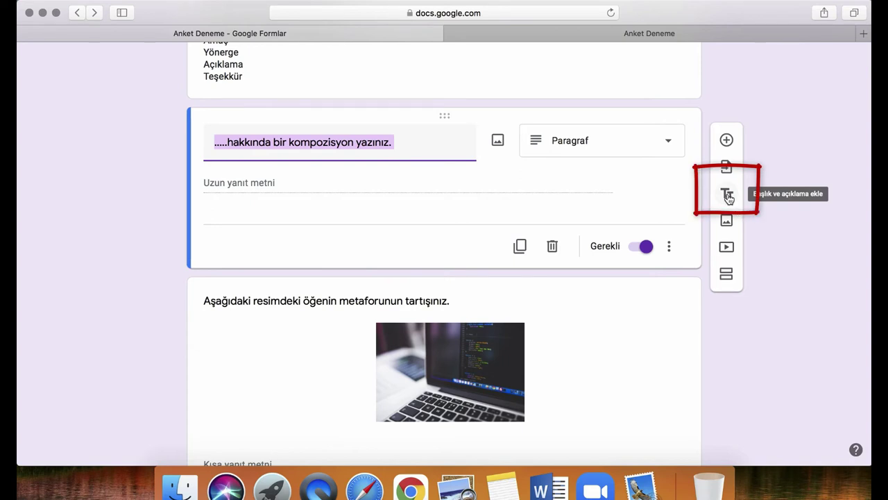
# - Insert an 'Adsız Başlık' title-and-description block directly below the composition question
pyautogui.click(728, 196)
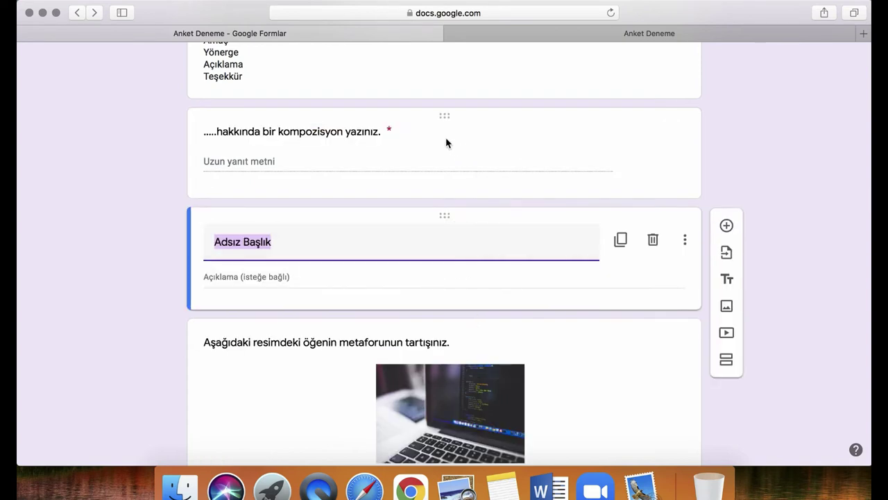
pyautogui.scroll(-2, 490, 236)
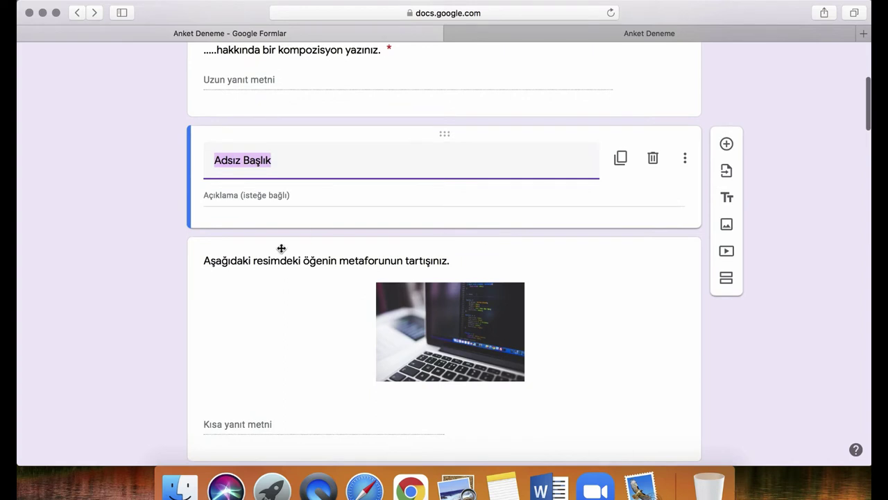
pyautogui.scroll(2, 416, 274)
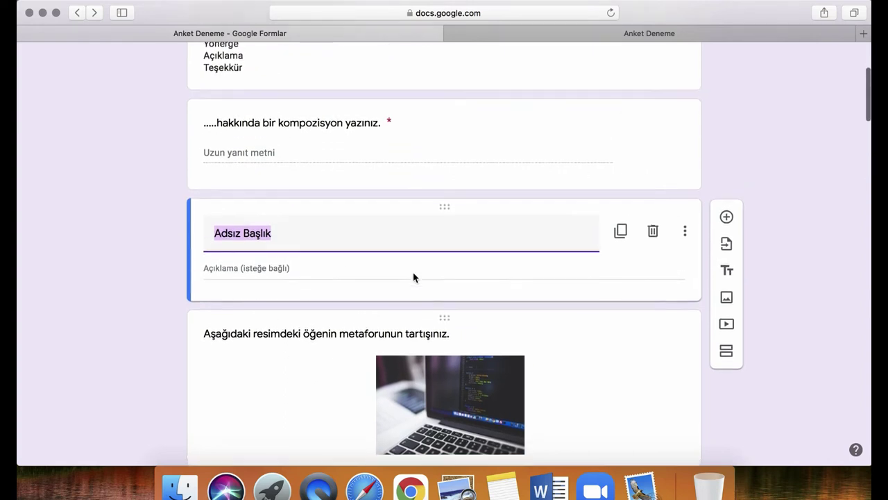
pyautogui.scroll(-1, 532, 276)
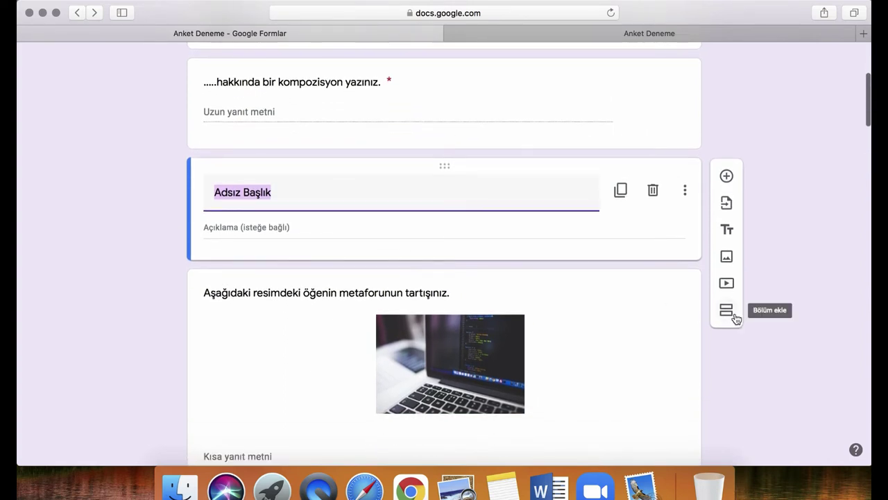
pyautogui.scroll(-2, 743, 392)
pyautogui.scroll(-8, 746, 382)
pyautogui.scroll(-7, 747, 379)
pyautogui.scroll(-2, 747, 379)
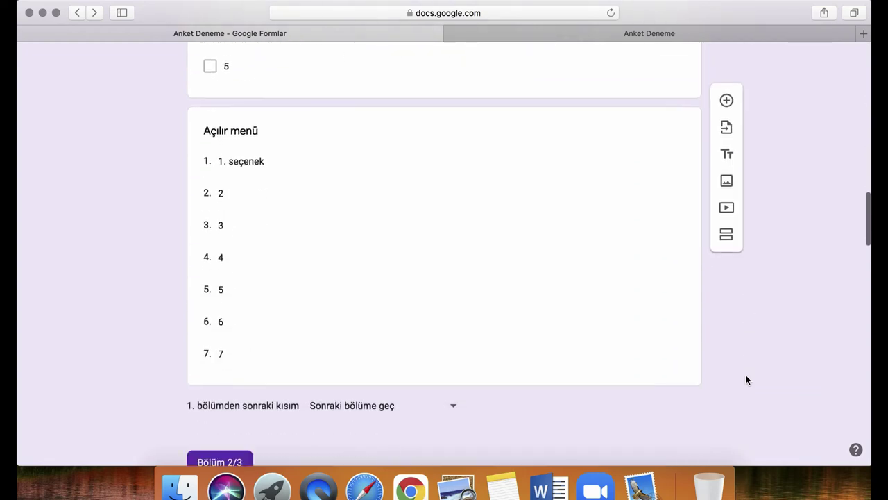
pyautogui.scroll(-1, 747, 379)
pyautogui.scroll(-6, 651, 271)
pyautogui.scroll(-2, 624, 236)
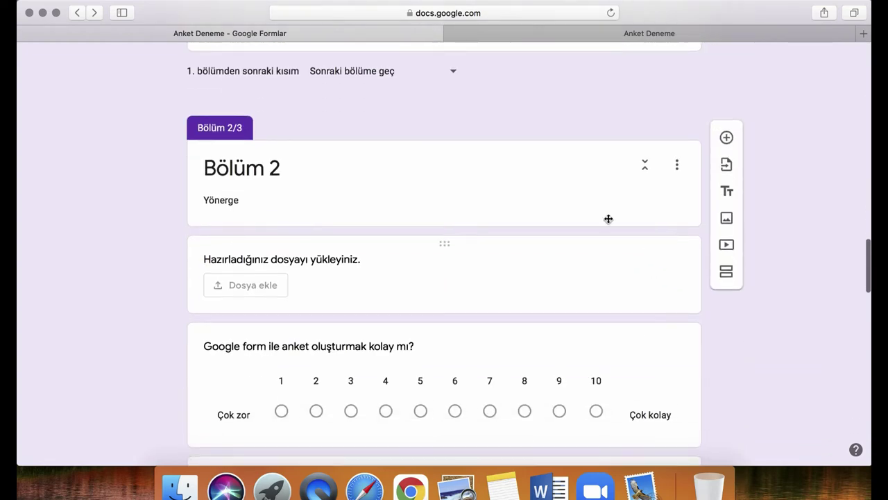
pyautogui.scroll(10, 510, 307)
pyautogui.scroll(10, 510, 308)
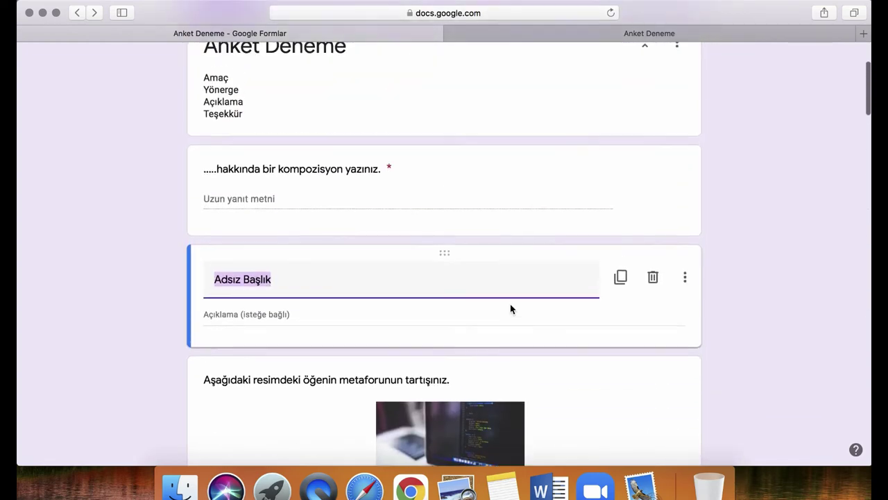
pyautogui.scroll(2, 573, 303)
pyautogui.scroll(-3, 809, 291)
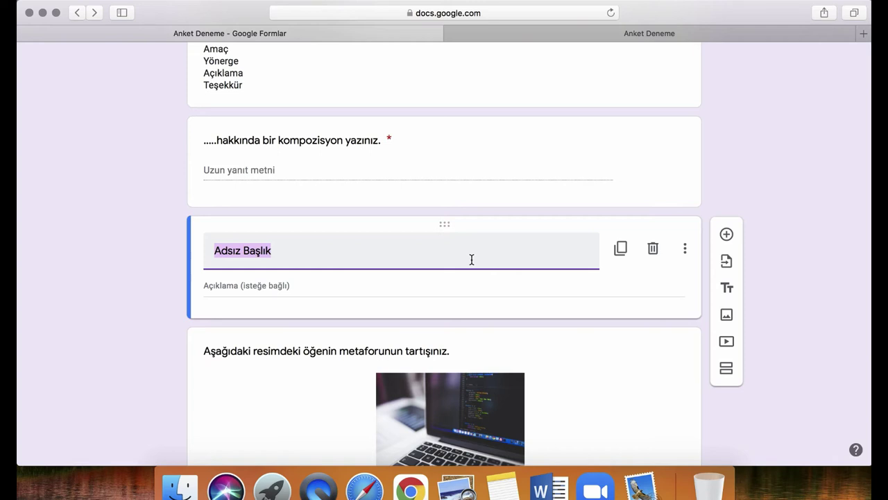
pyautogui.scroll(-10, 471, 258)
pyautogui.scroll(-10, 471, 259)
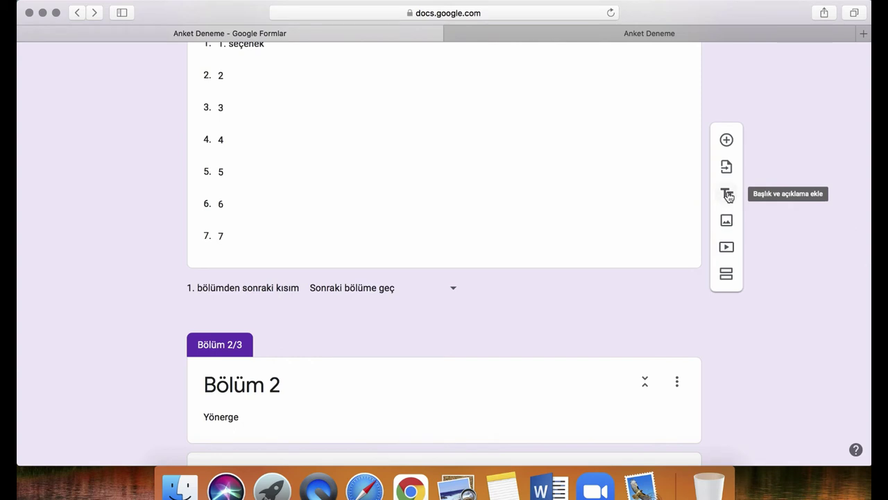
pyautogui.click(726, 199)
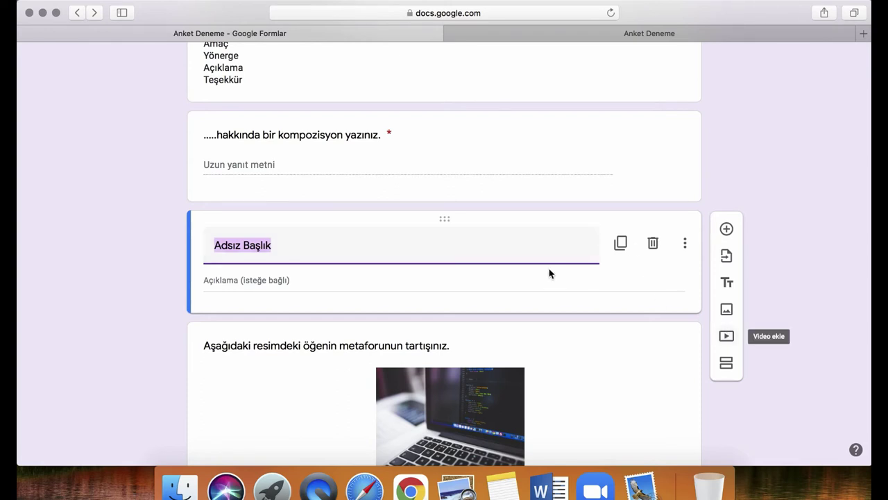
pyautogui.scroll(-3, 511, 239)
pyautogui.scroll(-2, 512, 236)
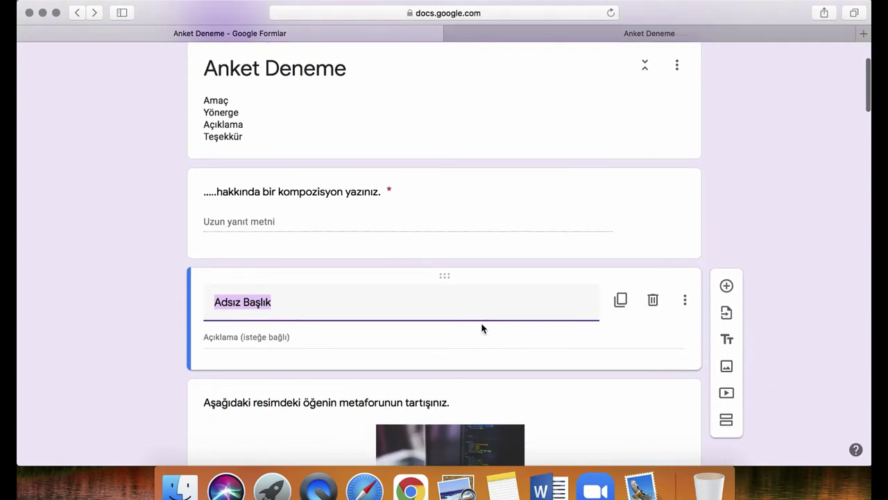
# - Title the new block 'Bölüm başlık ekleme özelliği' and give it the description 'özellik'
pyautogui.write('Bölü')
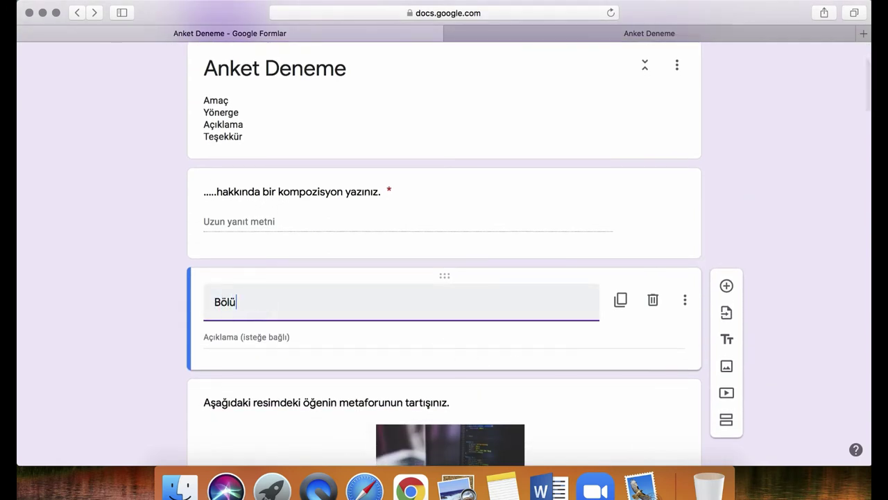
pyautogui.write('m ')
pyautogui.write('başlık ')
pyautogui.write('eklemem')
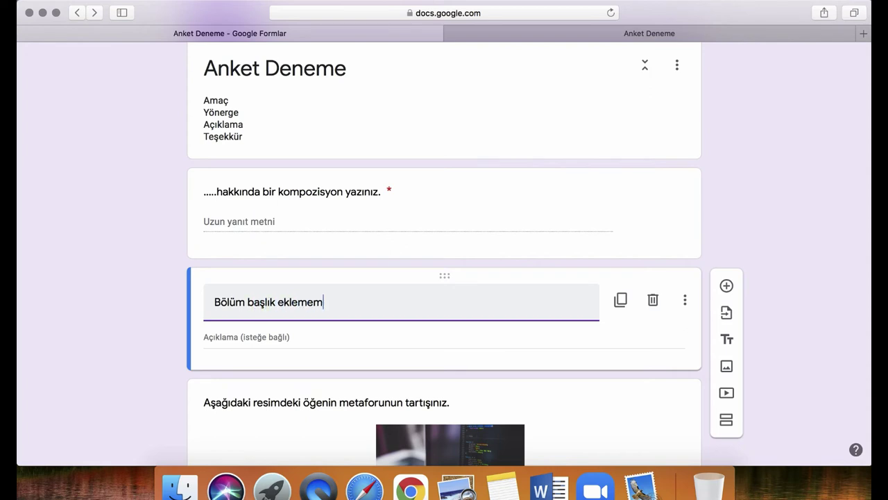
pyautogui.write('el')
pyautogui.write('liği')
pyautogui.click(379, 335)
pyautogui.write('öz')
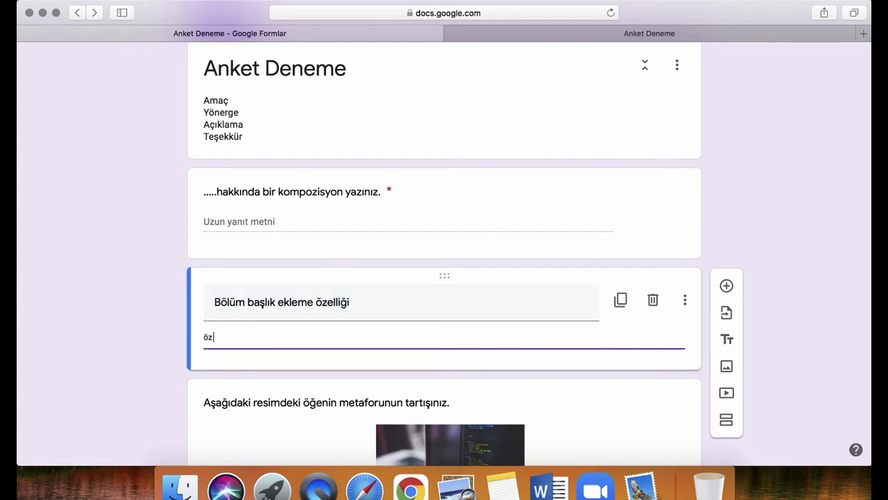
pyautogui.write('z')
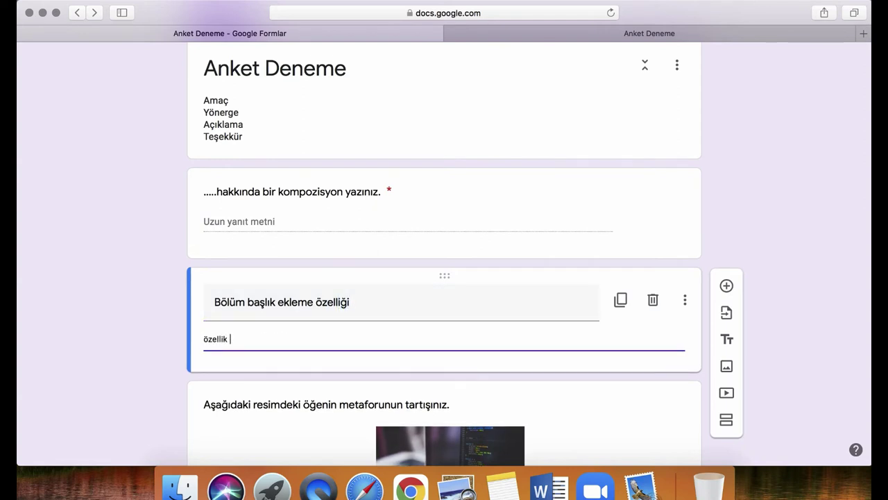
pyautogui.click(839, 276)
pyautogui.scroll(-3, 838, 276)
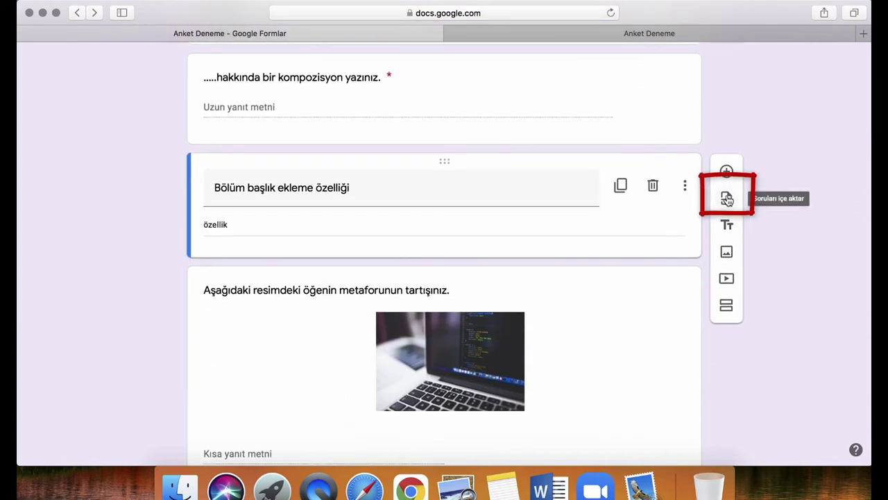
pyautogui.click(727, 199)
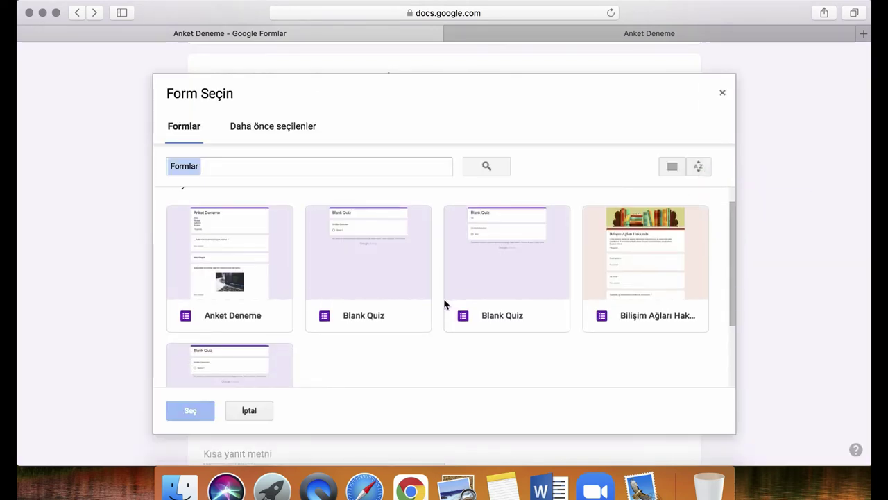
pyautogui.scroll(-3, 445, 304)
pyautogui.scroll(2, 445, 304)
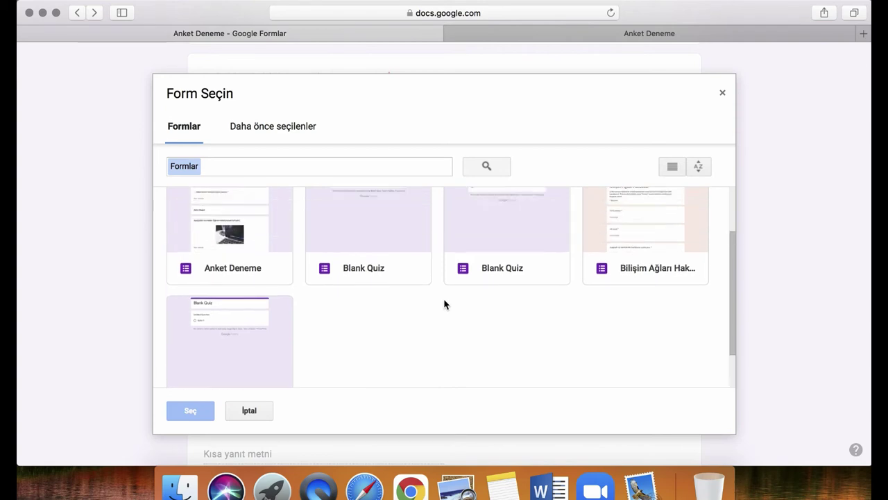
pyautogui.scroll(1, 445, 304)
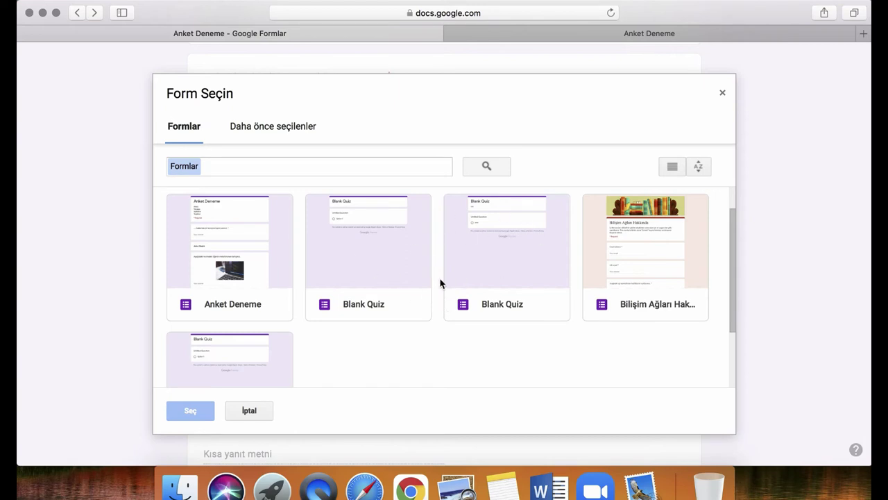
pyautogui.click(244, 242)
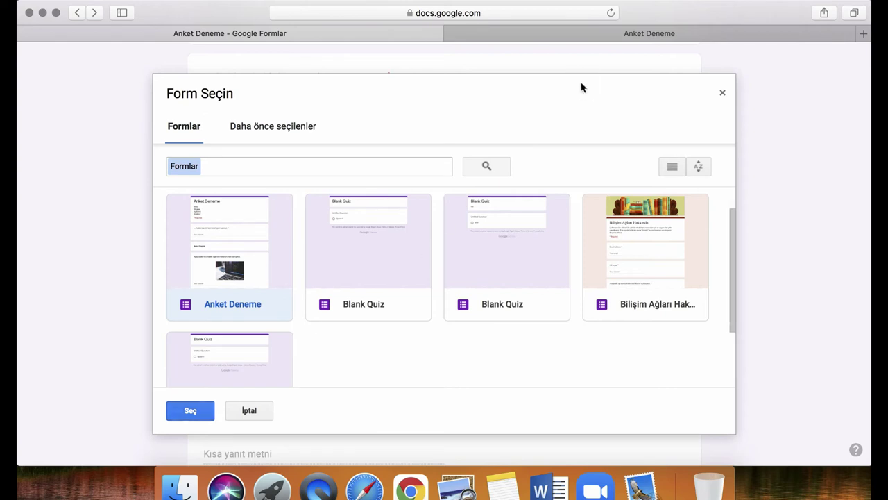
pyautogui.click(724, 95)
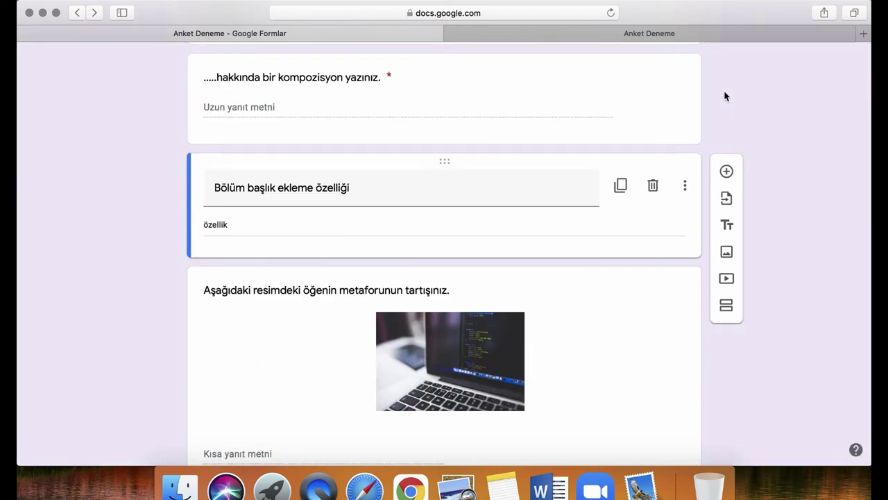
pyautogui.click(727, 198)
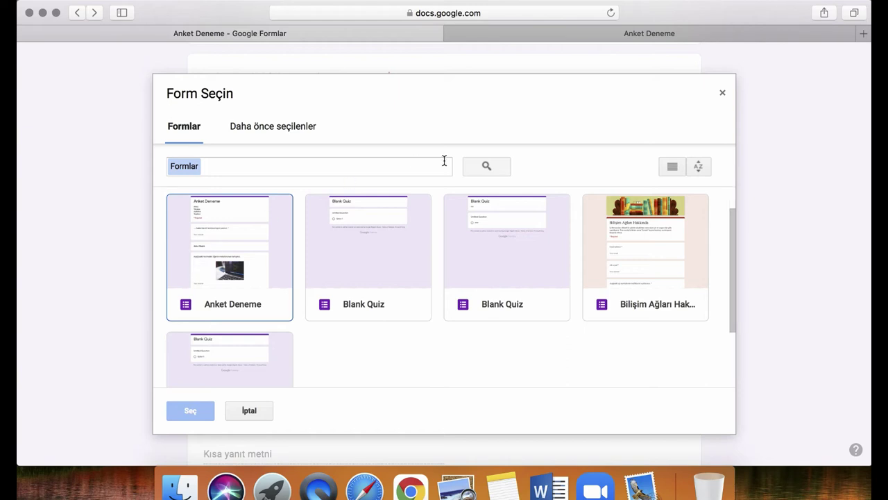
pyautogui.click(724, 94)
pyautogui.scroll(5, 800, 139)
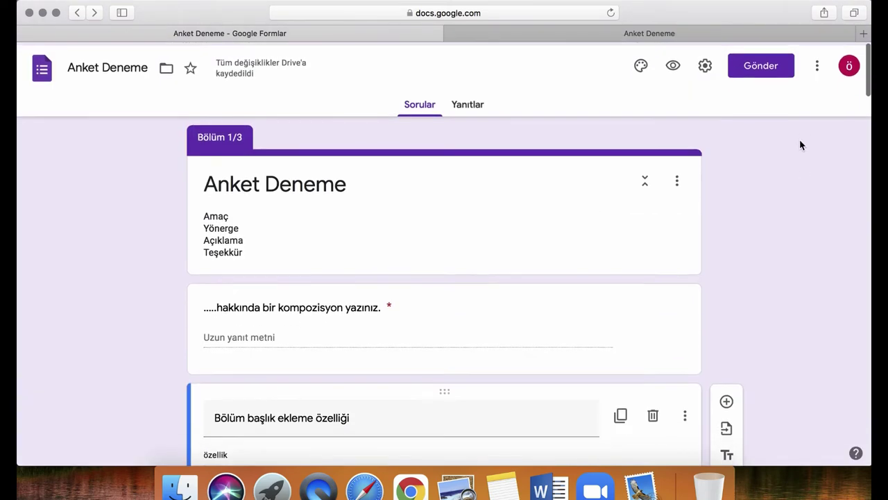
# - Open the respondent preview, closing the duplicate Anket Deneme preview tab
pyautogui.click(673, 63)
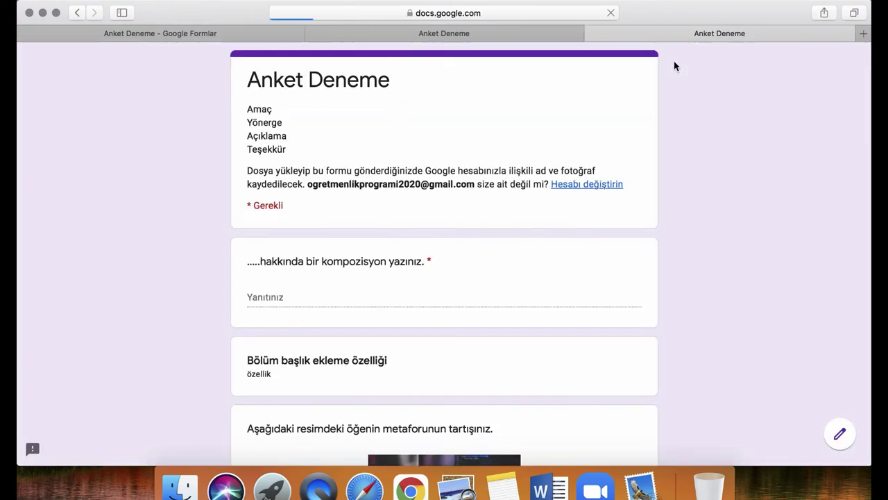
pyautogui.click(313, 34)
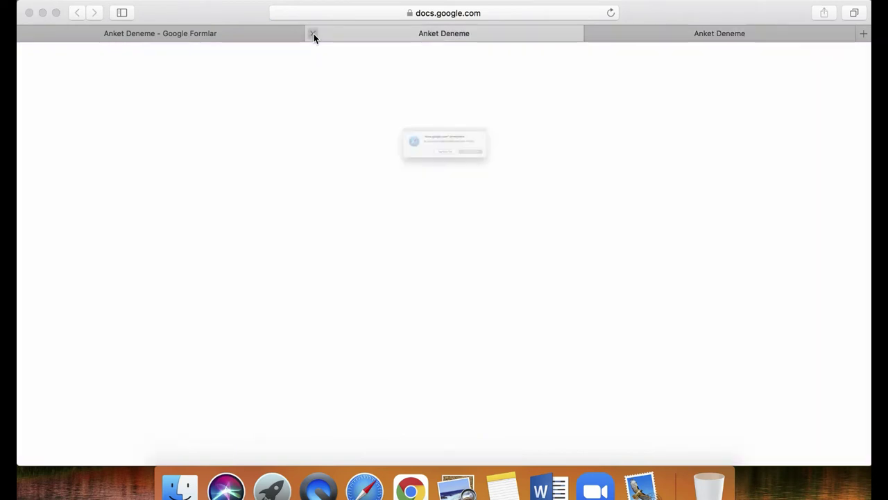
pyautogui.click(515, 173)
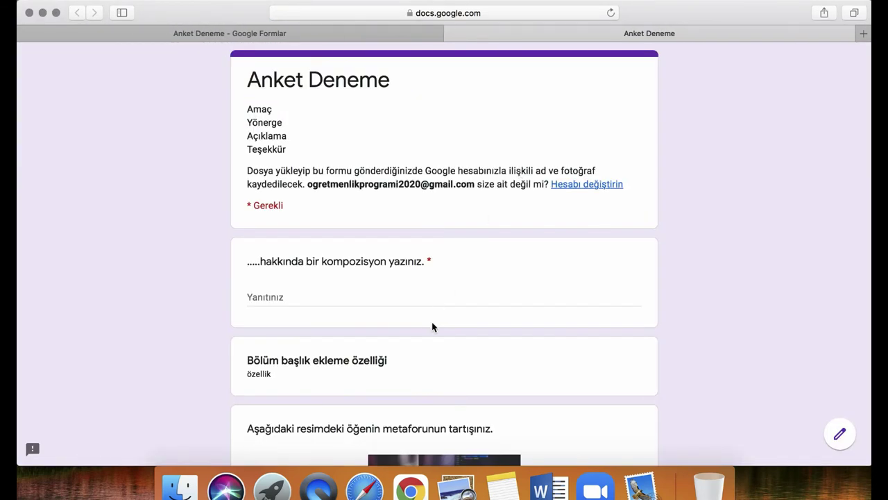
pyautogui.scroll(-3, 432, 327)
pyautogui.scroll(-3, 432, 327)
pyautogui.scroll(-3, 432, 327)
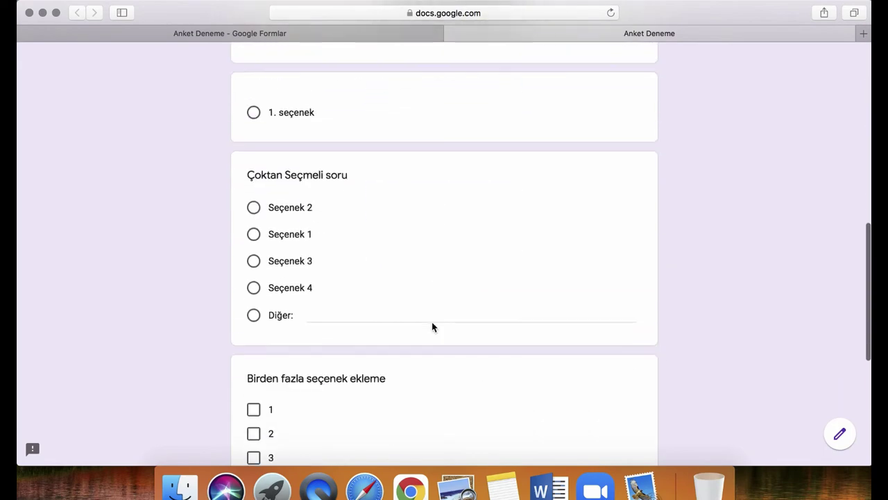
pyautogui.scroll(-3, 432, 327)
pyautogui.scroll(8, 432, 327)
pyautogui.scroll(1, 432, 327)
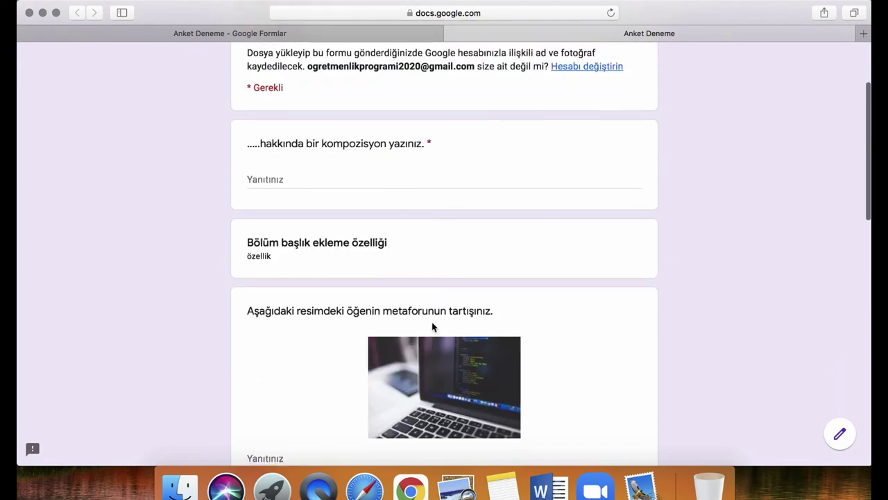
pyautogui.scroll(-3, 368, 381)
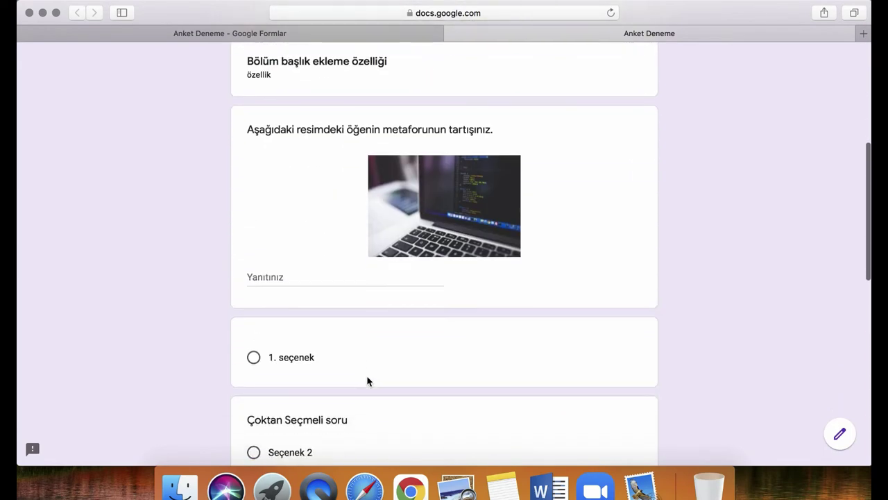
pyautogui.scroll(-3, 368, 381)
pyautogui.scroll(-2, 368, 381)
pyautogui.scroll(-3, 368, 381)
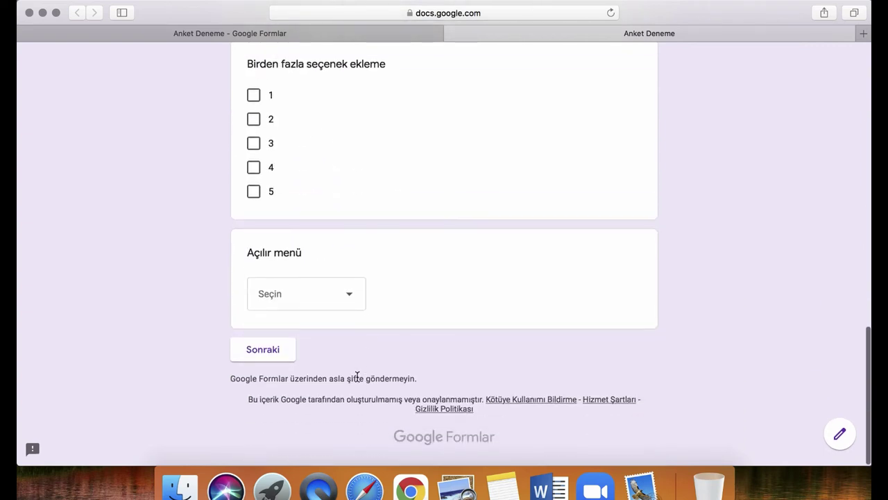
# - Answer the required composition question with 'bdbdbdbd' and continue to the next section
pyautogui.click(272, 348)
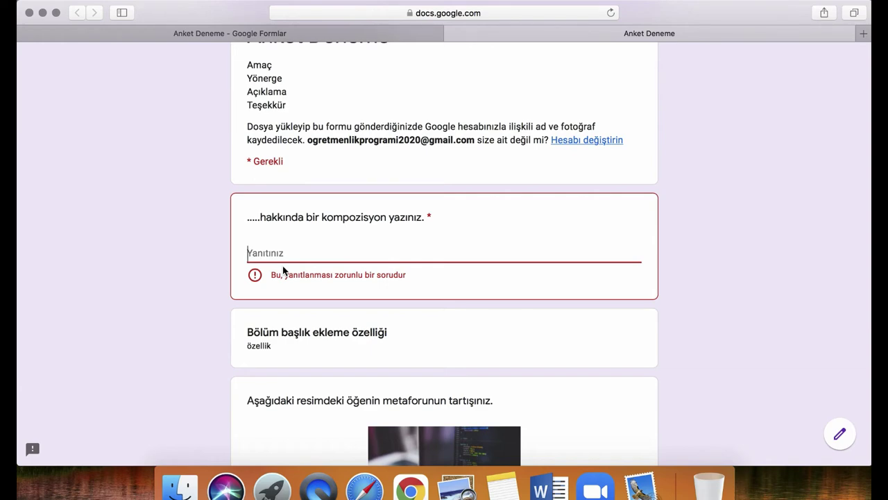
pyautogui.write('bdbdbdbd')
pyautogui.scroll(-1, 271, 366)
pyautogui.scroll(-10, 270, 366)
pyautogui.scroll(-2, 271, 366)
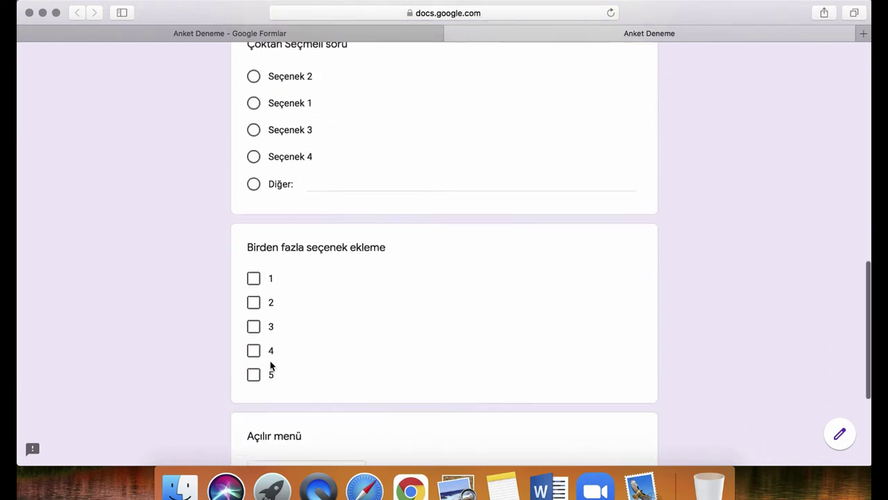
pyautogui.scroll(-3, 271, 366)
pyautogui.click(268, 352)
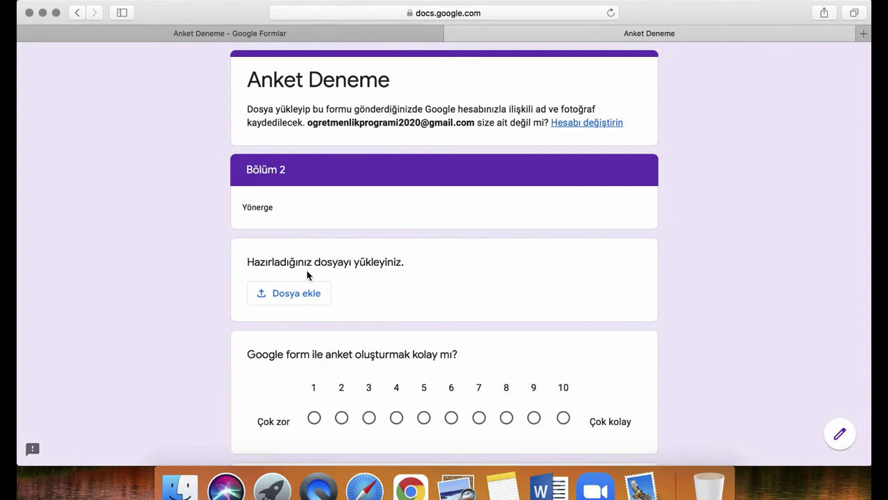
# - Open the Dosya ekle upload, browse Drive and computer options, then cancel without adding a file
pyautogui.click(306, 294)
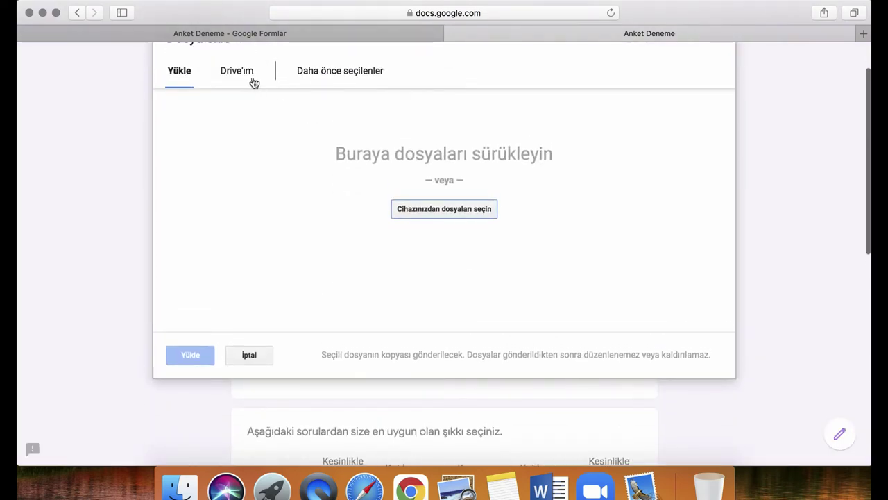
pyautogui.click(252, 79)
pyautogui.click(174, 78)
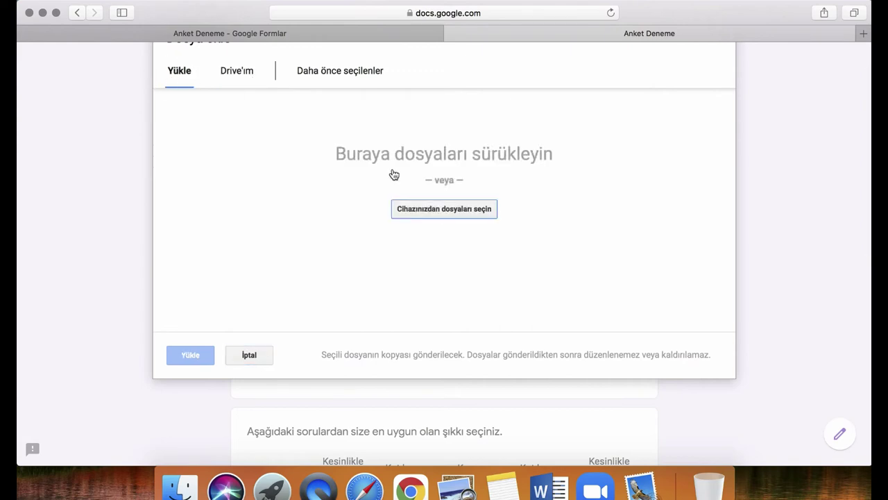
pyautogui.scroll(3, 292, 312)
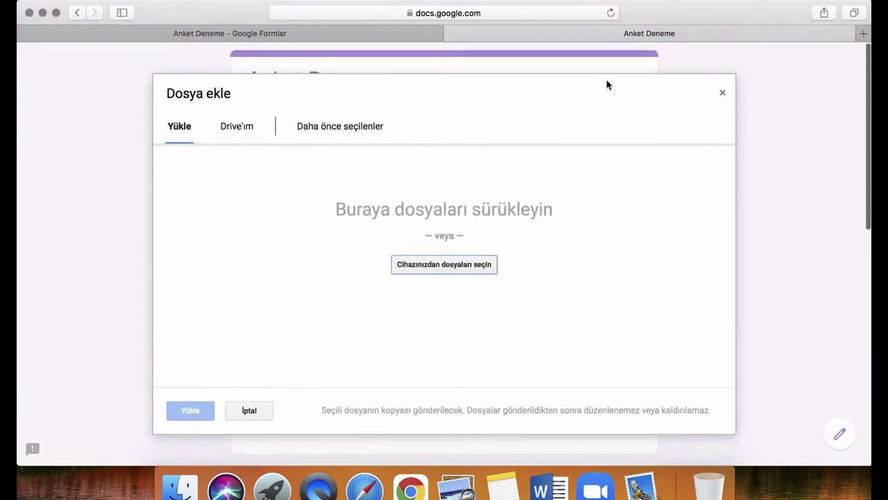
pyautogui.click(435, 271)
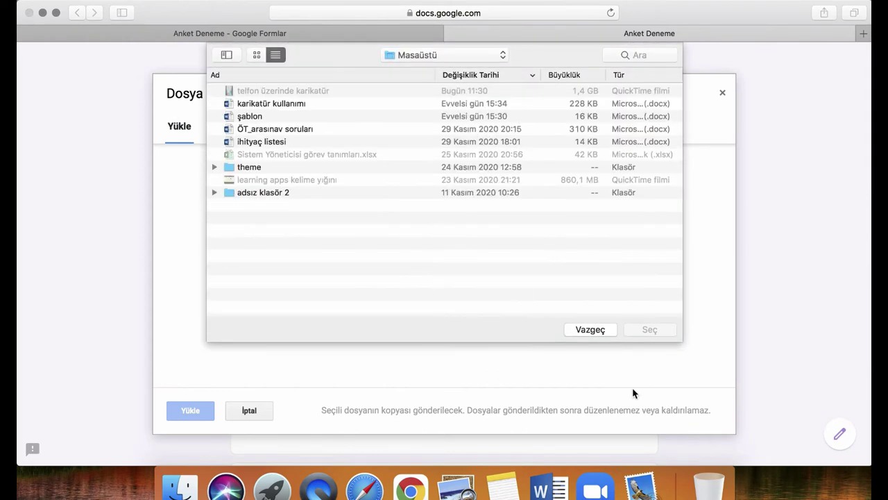
pyautogui.click(601, 335)
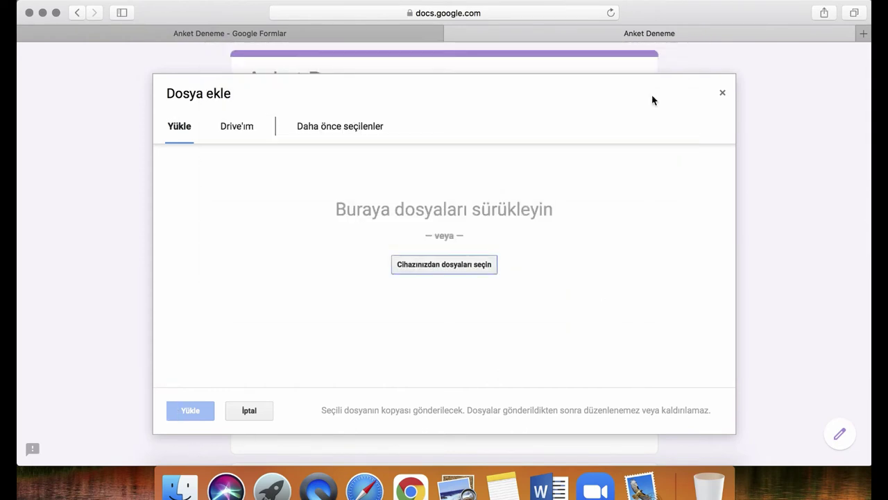
pyautogui.click(724, 91)
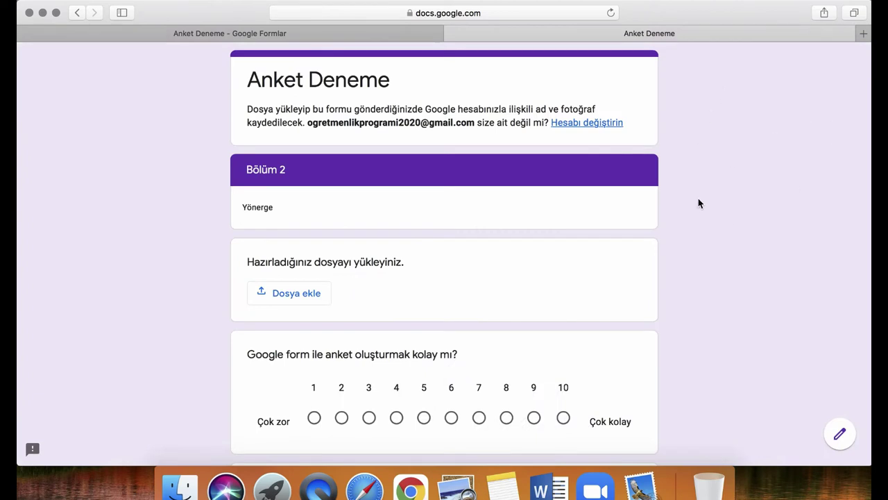
# - In the Bölüm 2 grid, answer row 1 Katılmıyorum and row 2 Kesinlikle Katılmıyorum
pyautogui.scroll(-1, 698, 199)
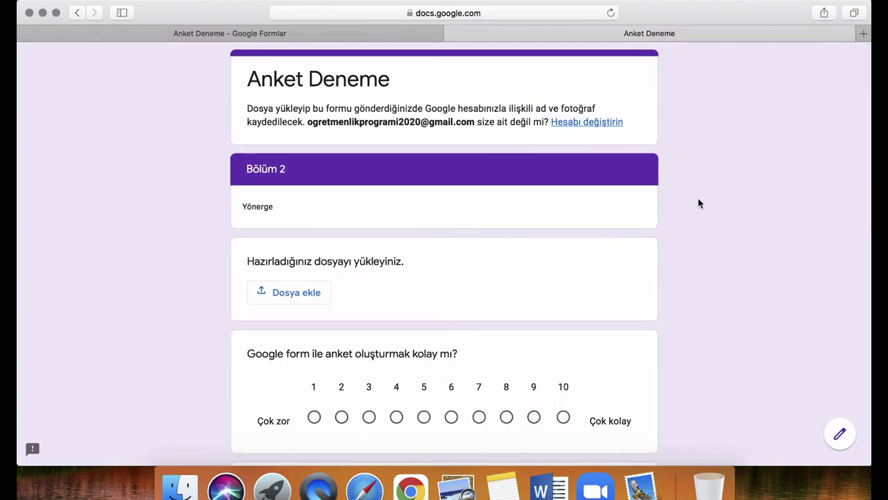
pyautogui.scroll(-5, 698, 200)
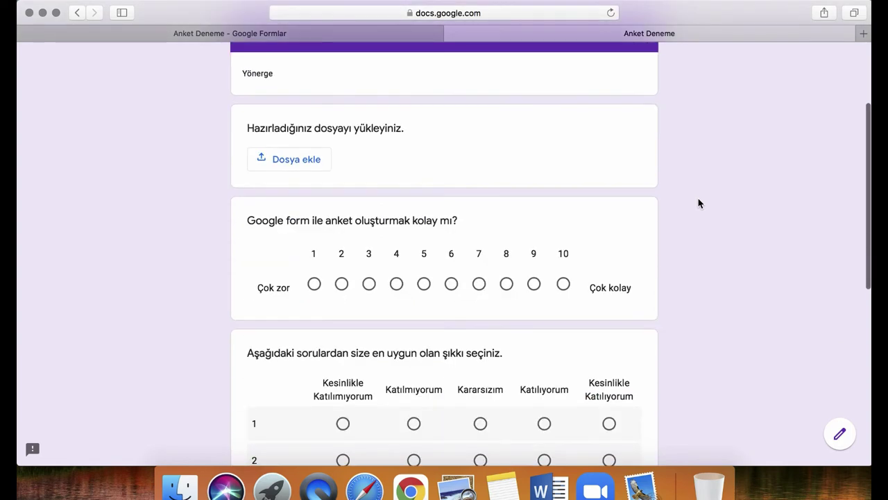
pyautogui.scroll(-10, 382, 271)
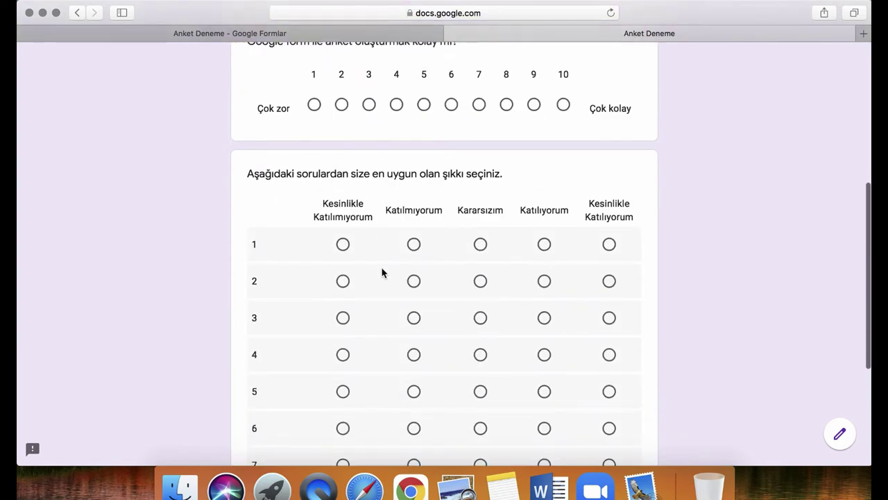
pyautogui.click(343, 116)
pyautogui.click(414, 153)
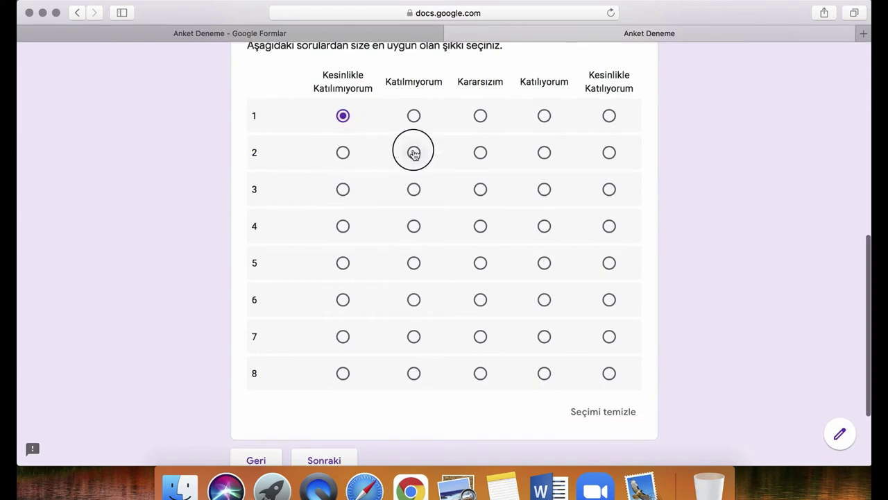
pyautogui.click(414, 116)
pyautogui.click(342, 153)
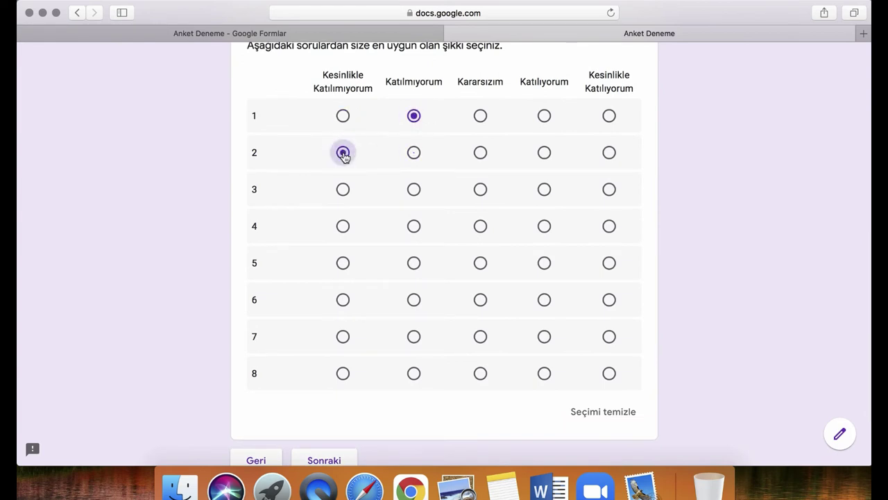
pyautogui.scroll(-2, 382, 263)
# - Go to Bölüm 3 and tick row 1 columns 1–3 and row 2 columns 2–3 in the checkbox grid
pyautogui.click(341, 378)
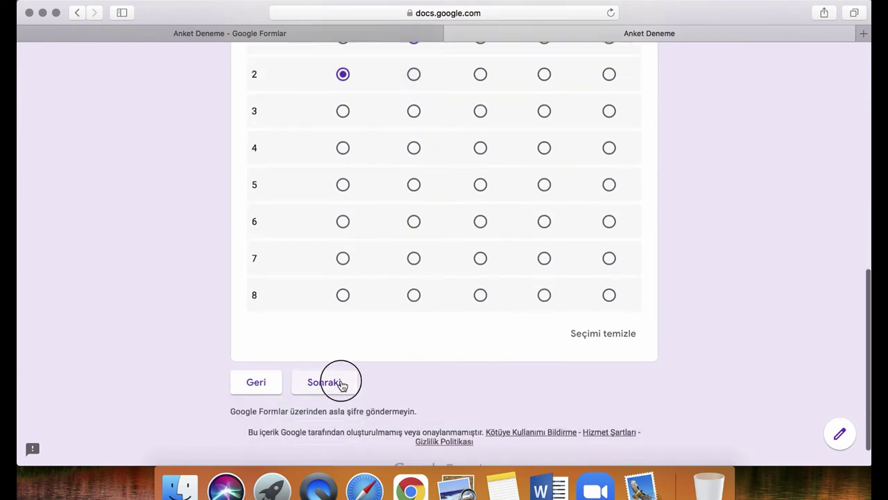
pyautogui.scroll(-3, 511, 351)
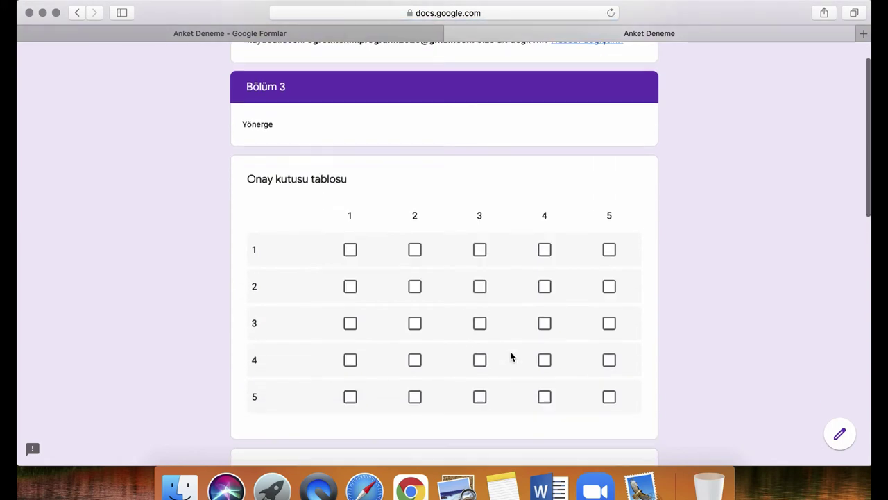
pyautogui.scroll(3, 510, 351)
pyautogui.scroll(-5, 510, 351)
pyautogui.scroll(3, 511, 352)
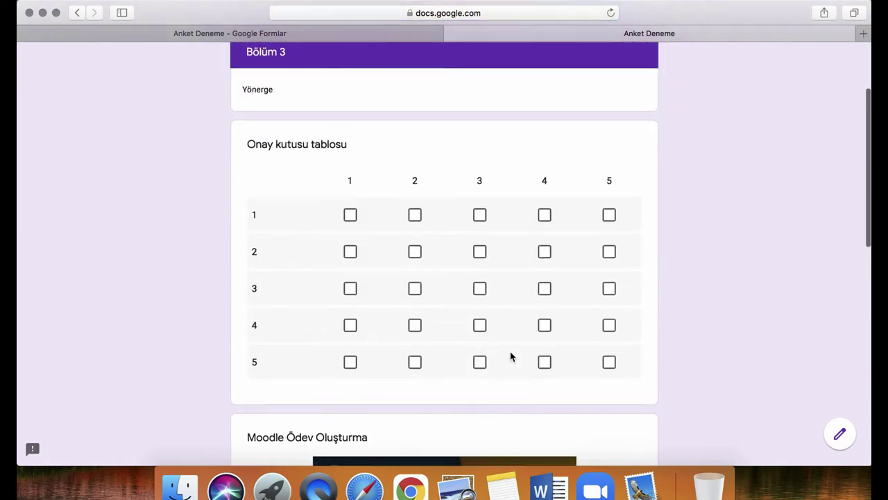
pyautogui.click(351, 216)
pyautogui.click(414, 216)
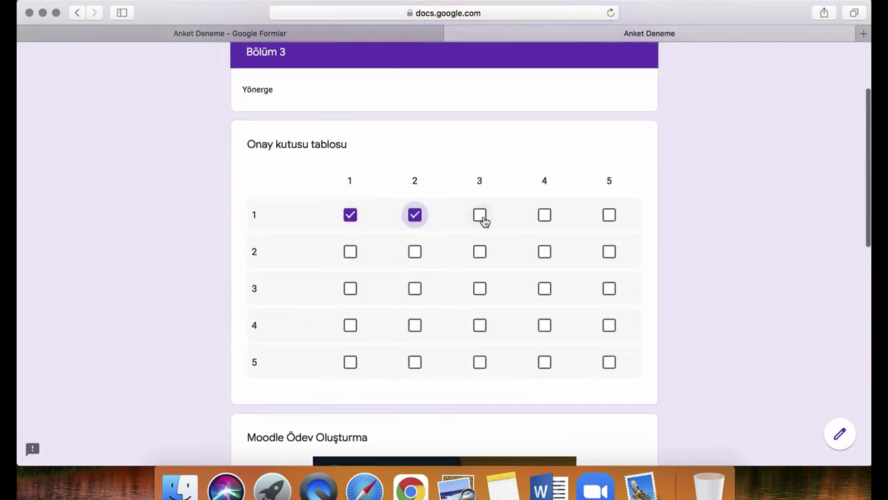
pyautogui.click(479, 216)
pyautogui.click(479, 253)
pyautogui.click(417, 255)
# - Play and then pause the Moodle video
pyautogui.scroll(-1, 415, 260)
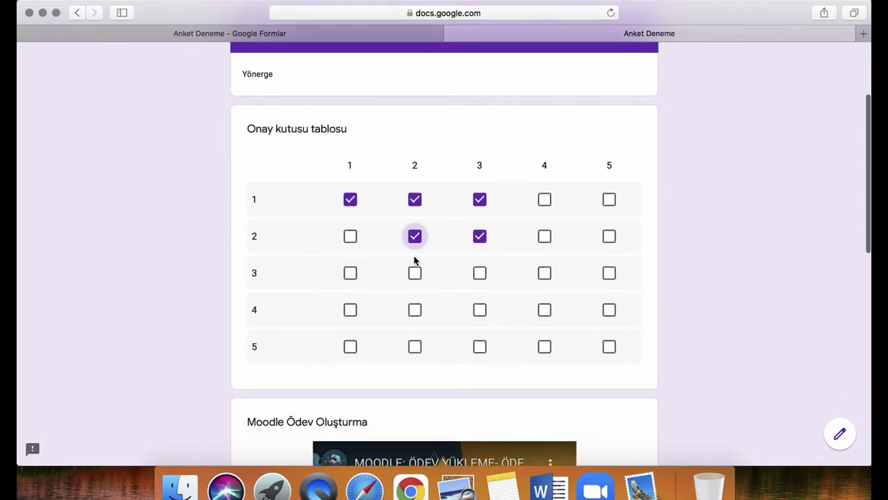
pyautogui.scroll(-1, 415, 261)
pyautogui.scroll(-1, 414, 261)
pyautogui.scroll(-2, 414, 261)
pyautogui.scroll(-5, 415, 261)
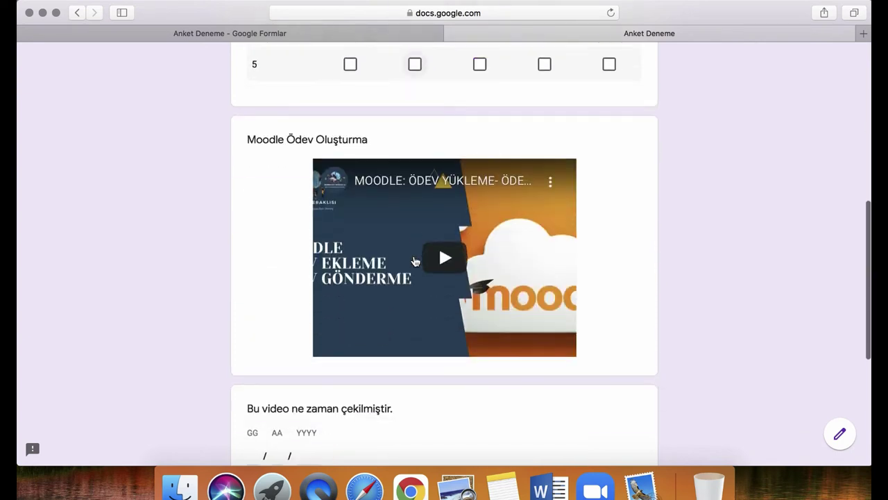
pyautogui.scroll(-1, 414, 261)
pyautogui.click(444, 215)
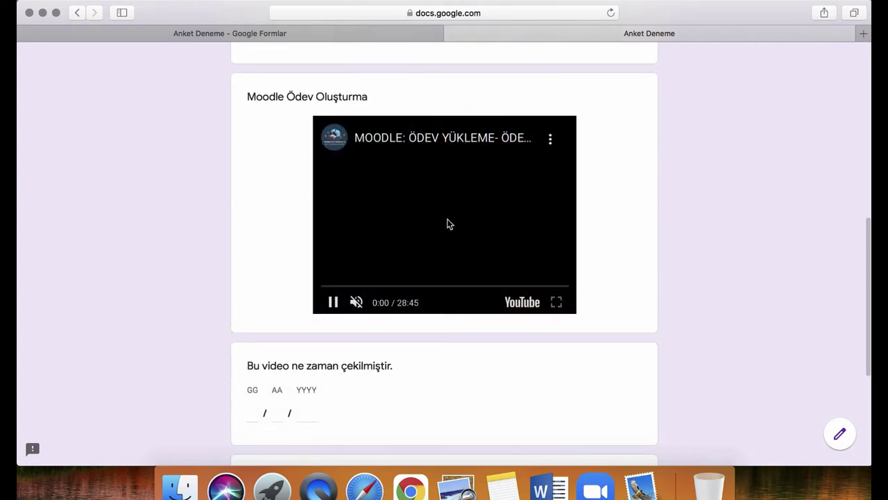
pyautogui.click(332, 302)
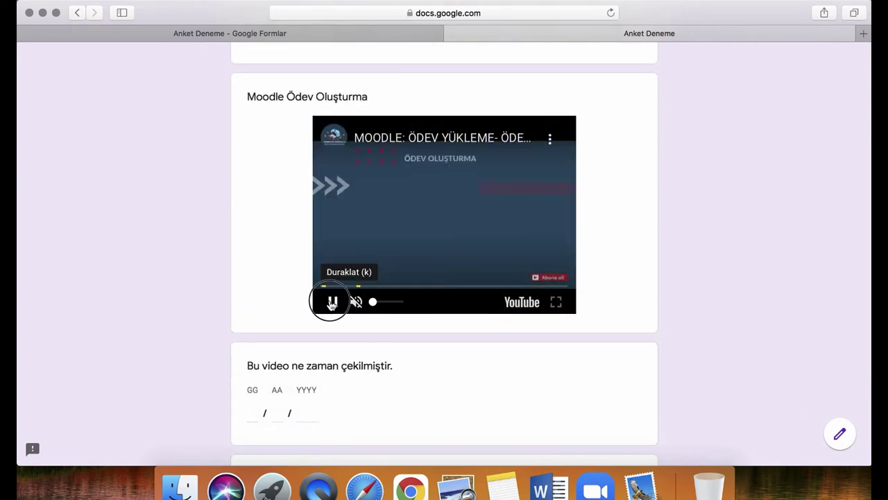
# - Fill the date with day 2 and month 2, and enter 3 minutes in the time field
pyautogui.scroll(-3, 470, 255)
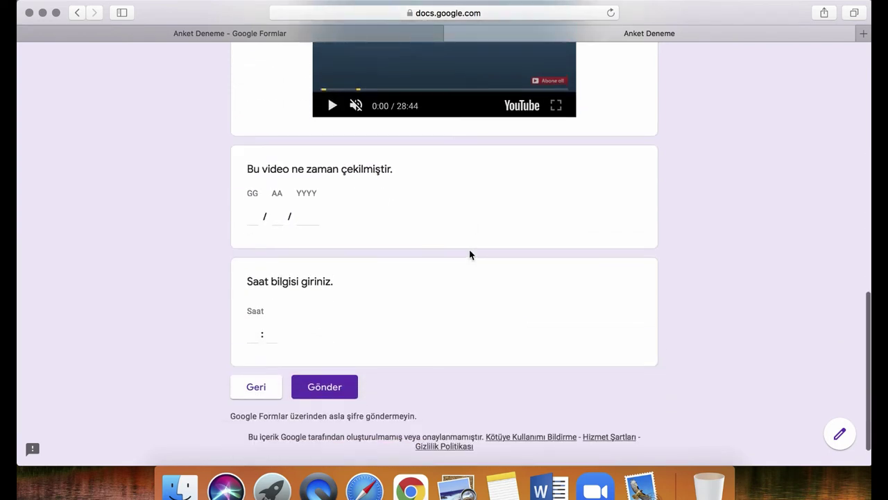
pyautogui.click(255, 217)
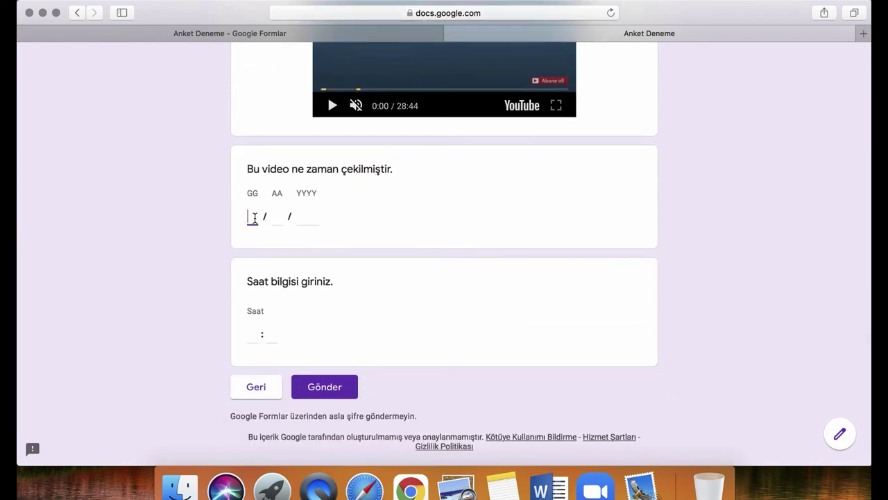
pyautogui.scroll(-1, 254, 217)
pyautogui.click(261, 202)
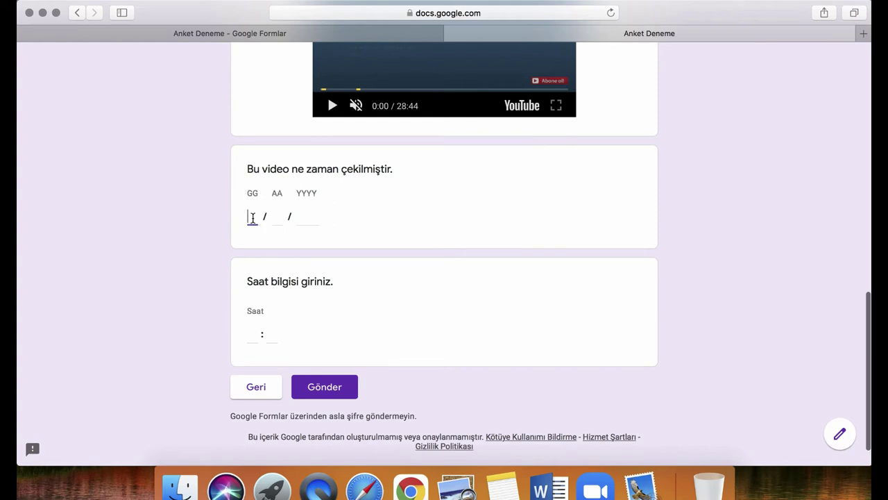
pyautogui.write('26')
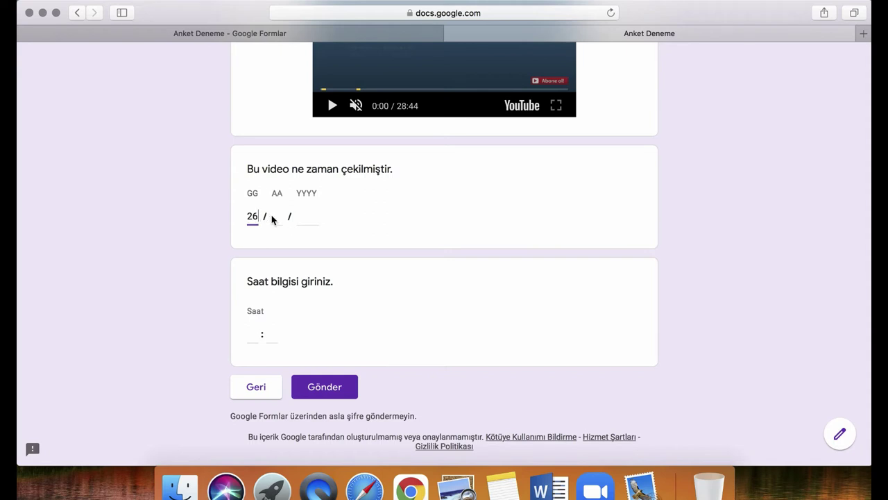
pyautogui.click(274, 218)
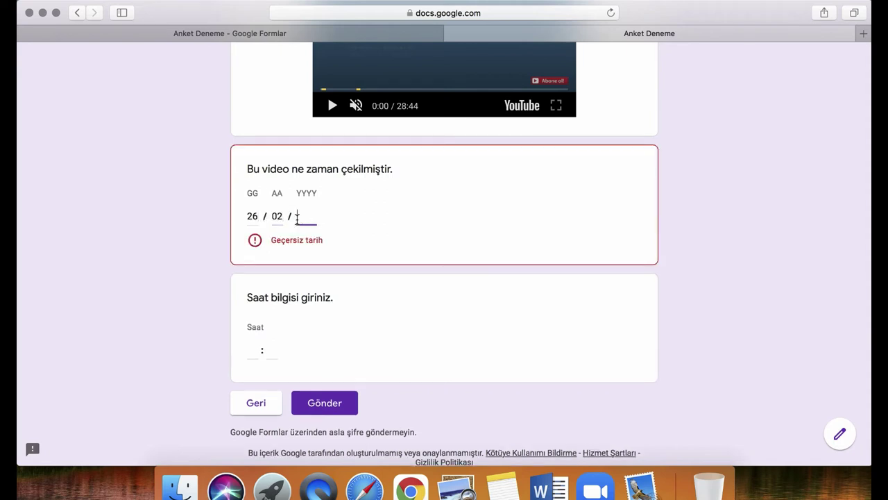
pyautogui.write('2203')
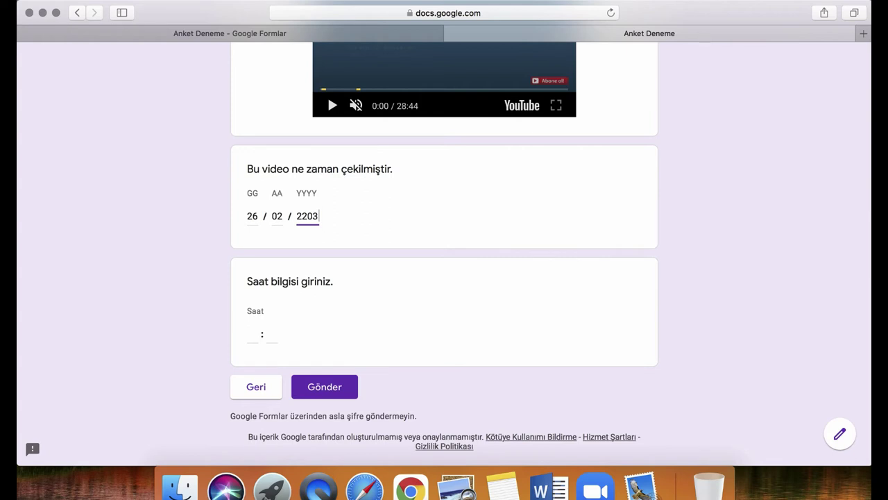
pyautogui.click(364, 221)
pyautogui.click(271, 337)
pyautogui.write('3')
# - Go back a section, then close the preview tab and confirm leaving despite entered answers
pyautogui.click(300, 390)
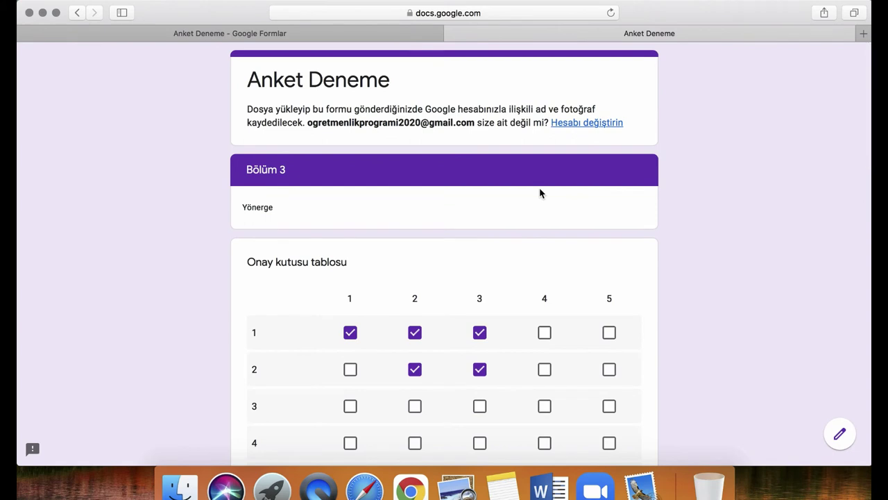
pyautogui.click(455, 34)
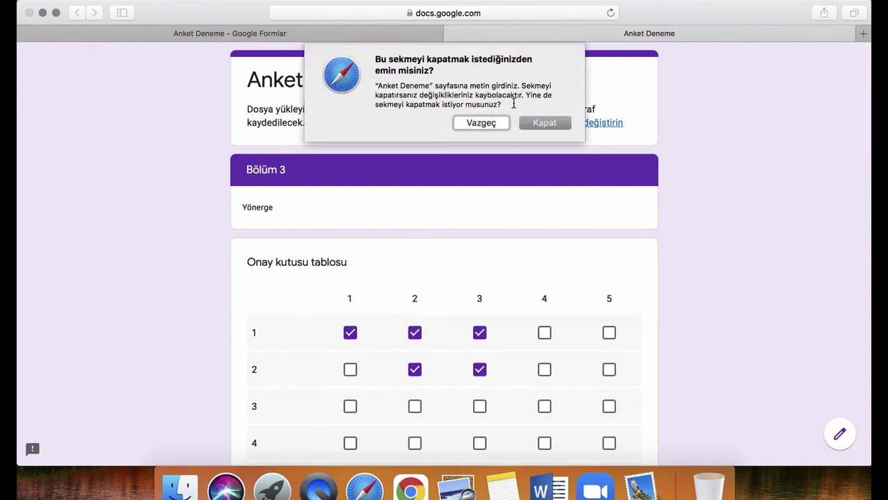
pyautogui.click(551, 123)
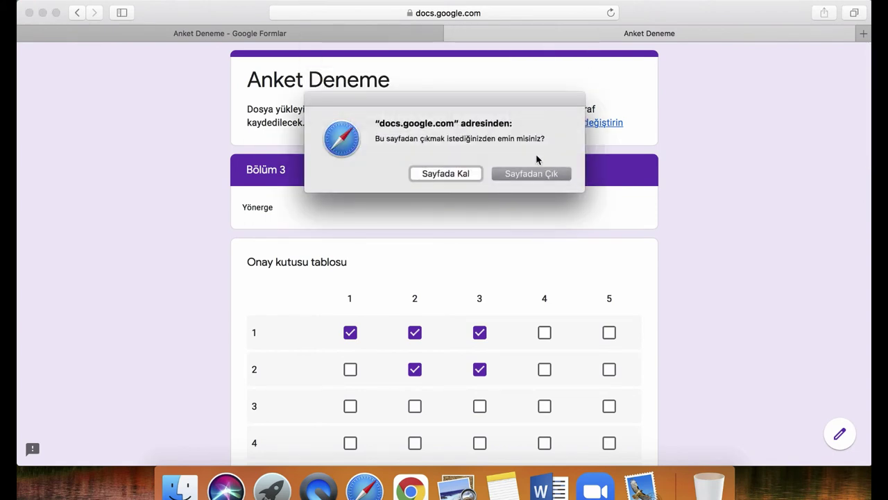
# - Return to the editor and change the form's theme colour to cyan
pyautogui.click(527, 174)
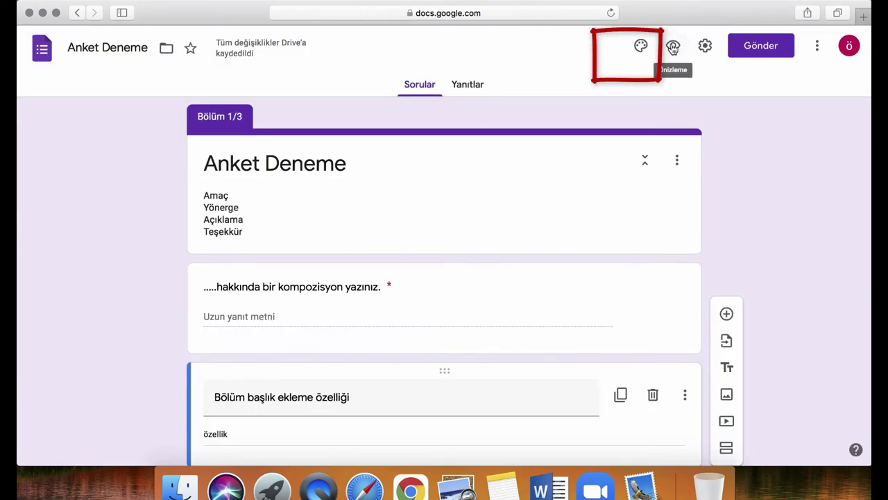
pyautogui.click(634, 52)
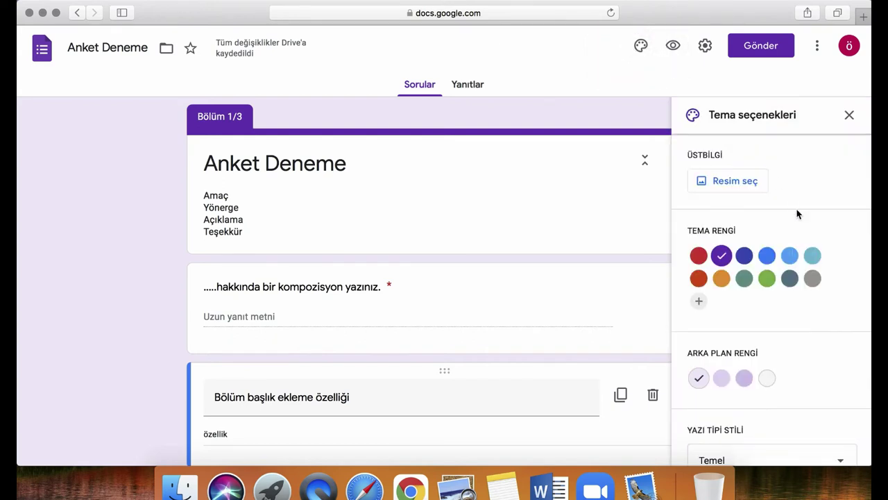
pyautogui.scroll(-2, 809, 250)
pyautogui.scroll(2, 808, 257)
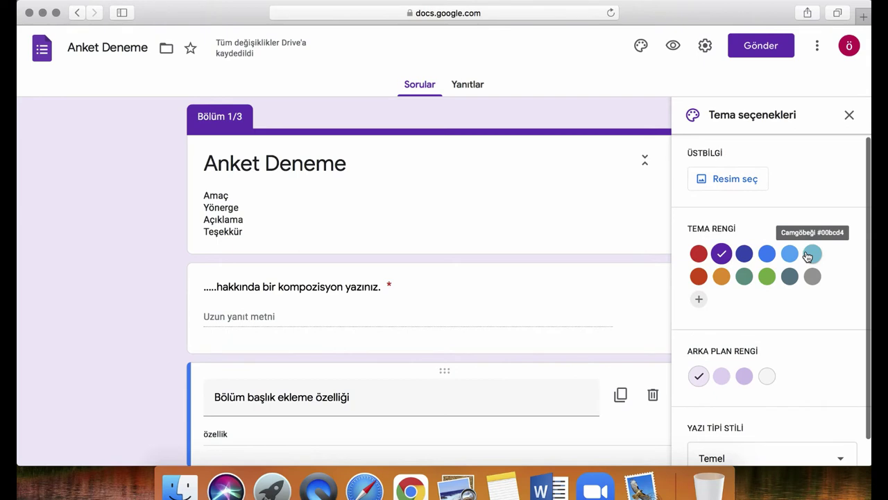
pyautogui.click(809, 256)
# - Try the Dekoratif and Resmi font styles, then settle on the Temel font
pyautogui.scroll(-1, 808, 257)
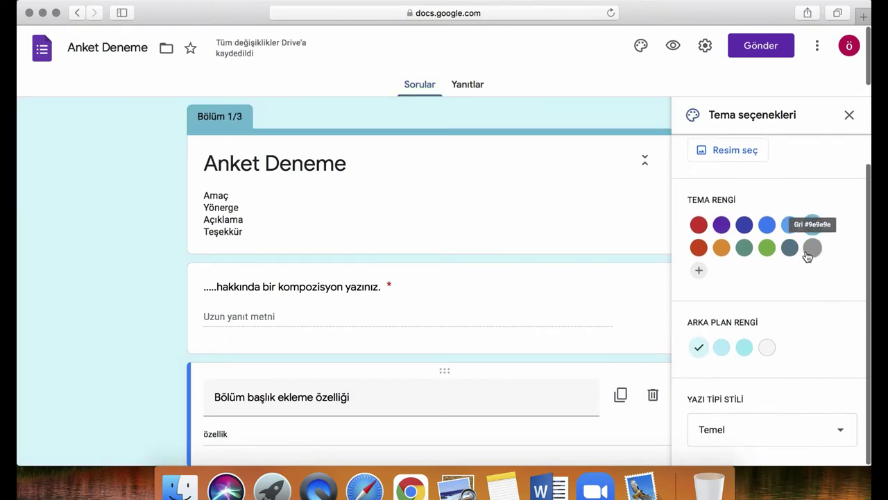
pyautogui.click(773, 431)
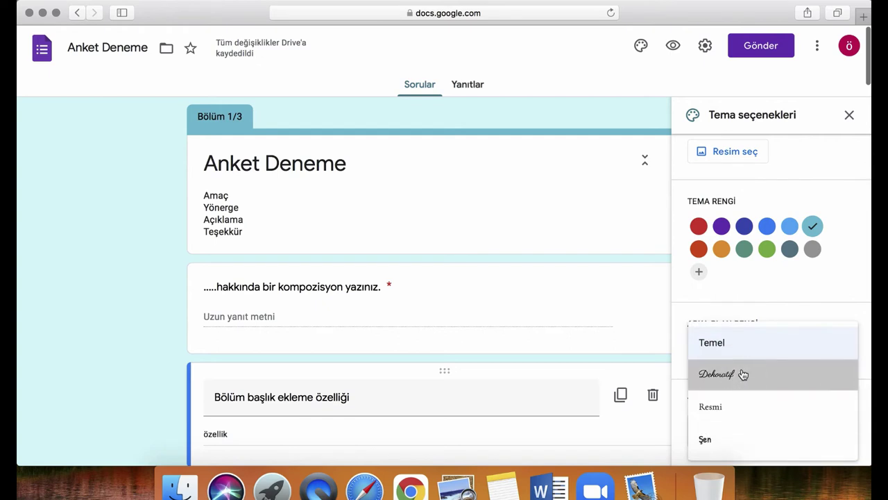
pyautogui.click(741, 369)
pyautogui.click(747, 439)
pyautogui.click(724, 415)
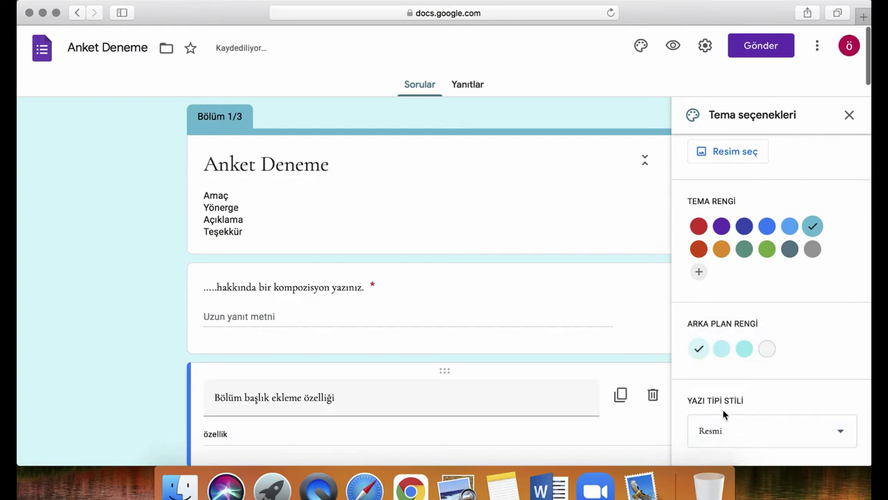
pyautogui.scroll(-2, 511, 385)
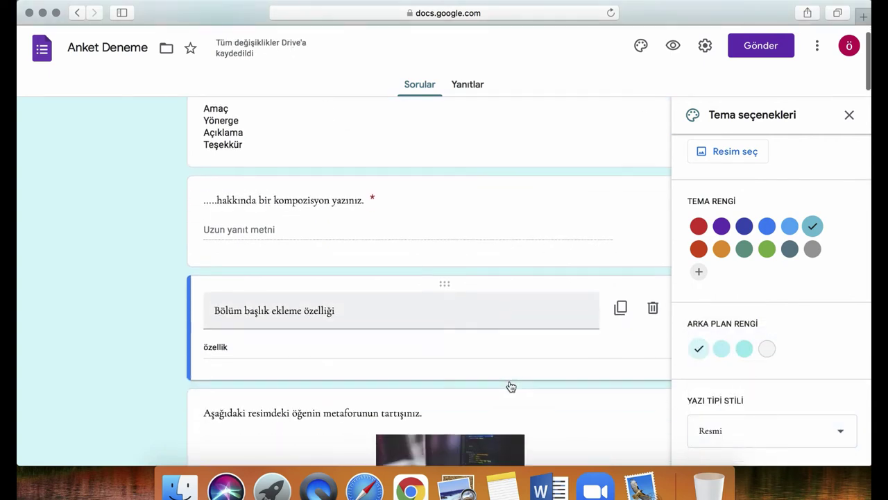
pyautogui.scroll(2, 511, 387)
pyautogui.click(708, 430)
pyautogui.click(705, 372)
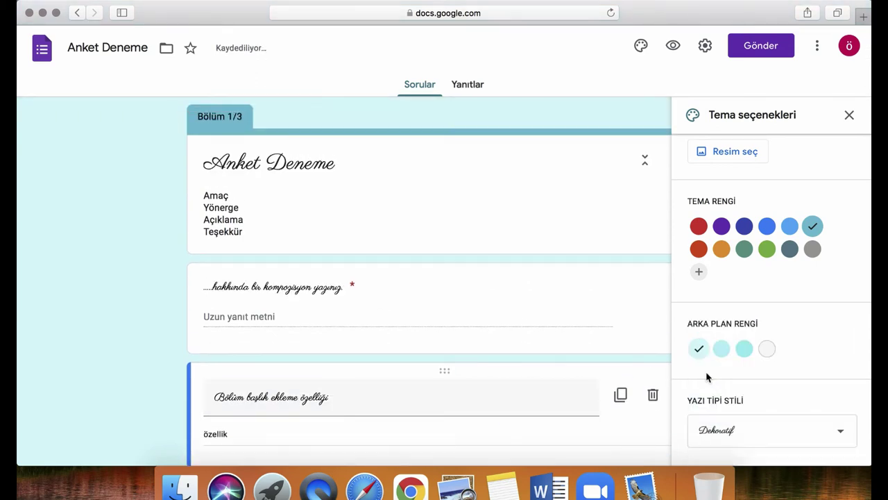
pyautogui.scroll(-2, 627, 363)
pyautogui.scroll(2, 627, 363)
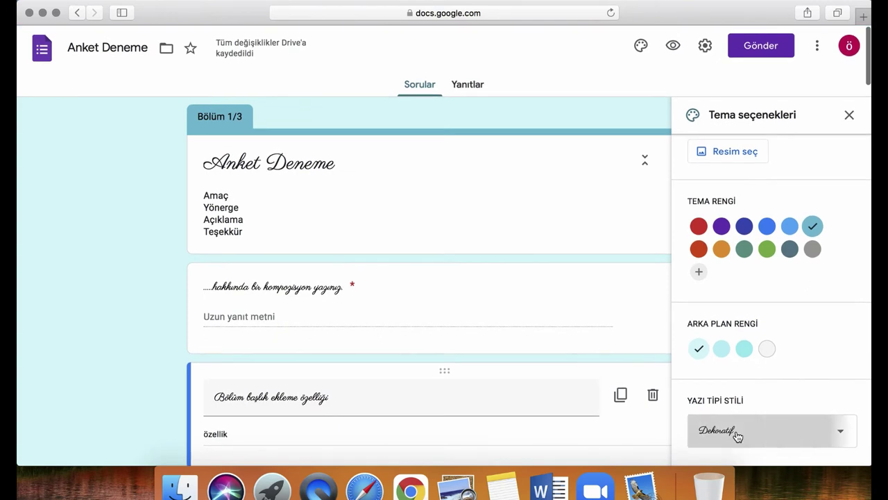
pyautogui.click(738, 436)
pyautogui.click(723, 352)
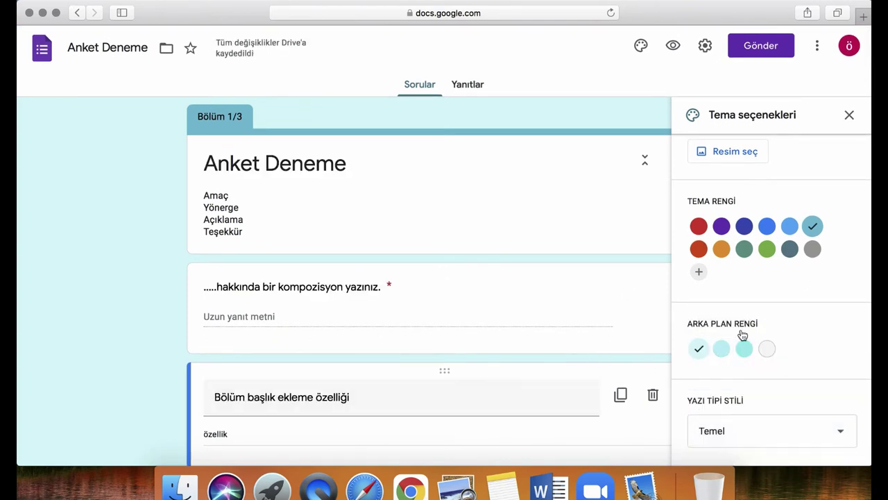
pyautogui.scroll(1, 859, 309)
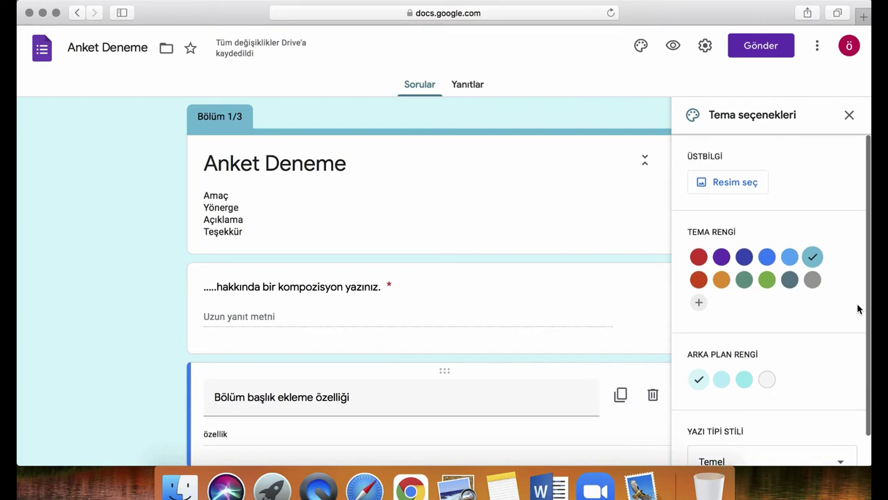
# - Browse the header image picker's Doğum günü and Gıda ve yemek themes and the photo and upload tabs
pyautogui.click(741, 187)
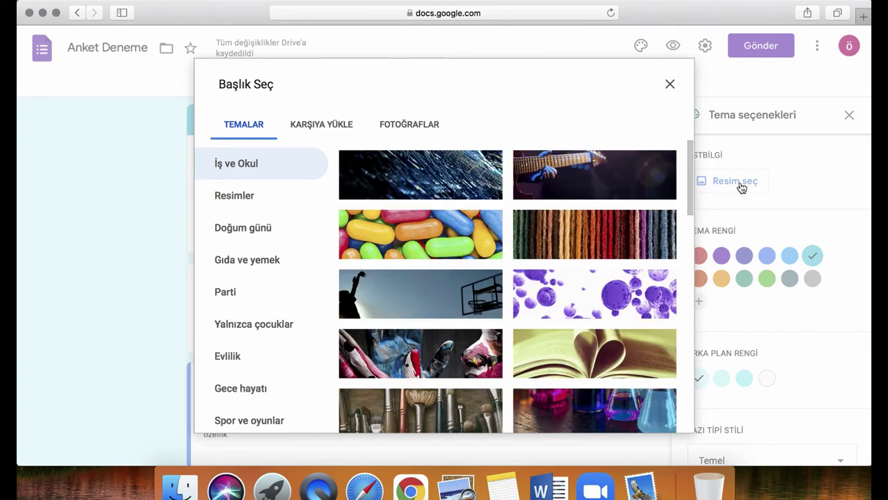
pyautogui.click(243, 228)
pyautogui.scroll(-3, 244, 395)
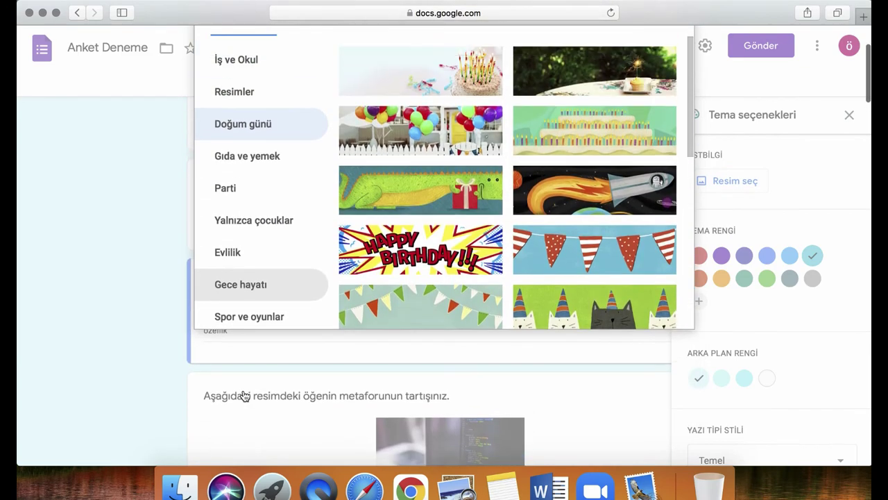
pyautogui.scroll(1, 257, 307)
pyautogui.scroll(-1, 254, 303)
pyautogui.scroll(3, 254, 294)
pyautogui.click(247, 251)
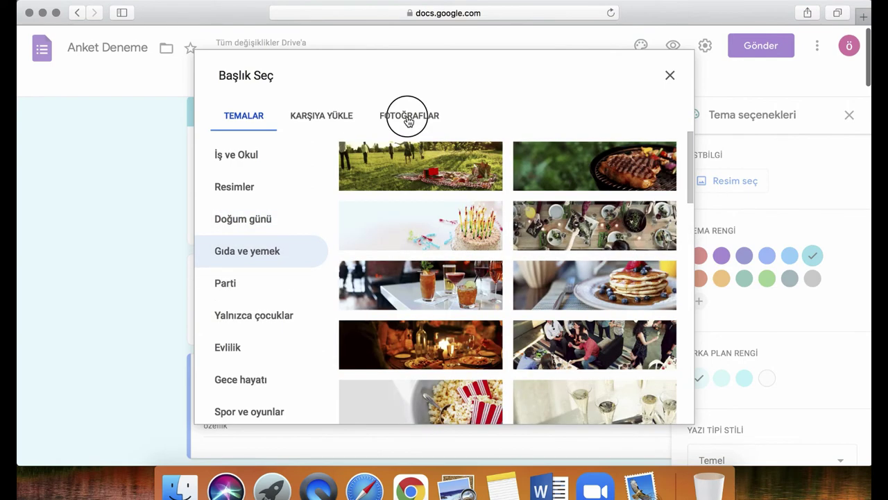
pyautogui.click(408, 121)
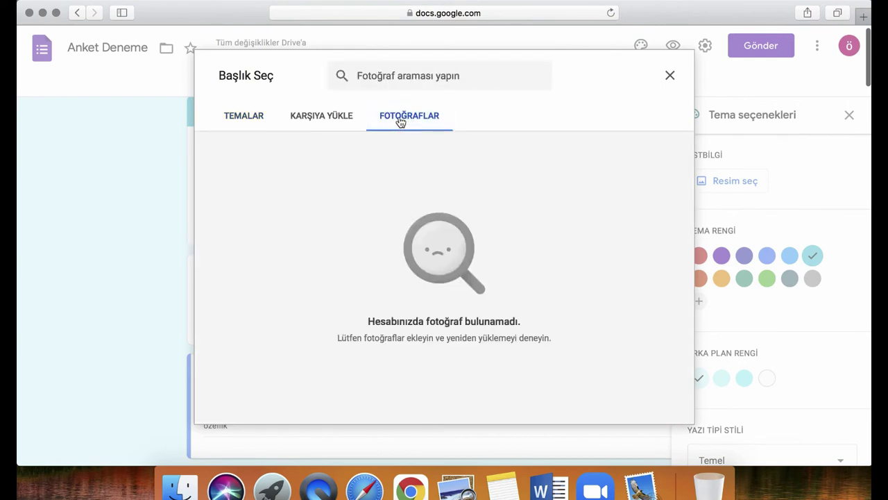
pyautogui.click(332, 120)
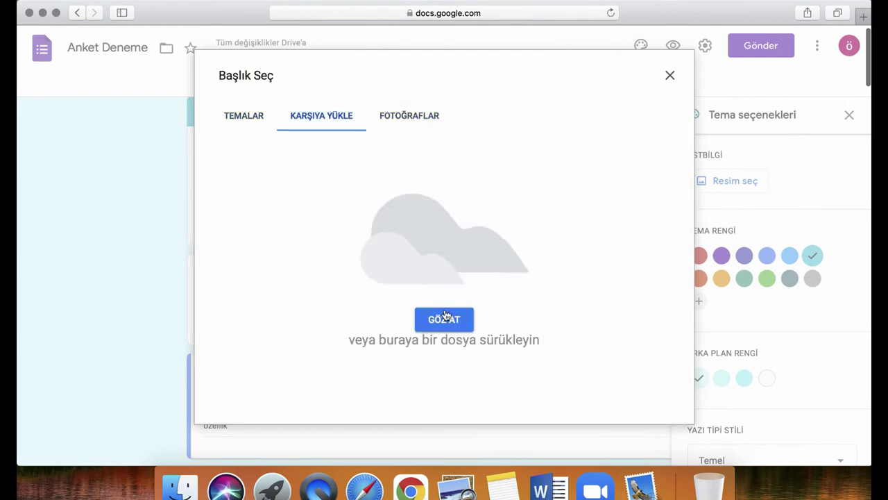
pyautogui.click(257, 122)
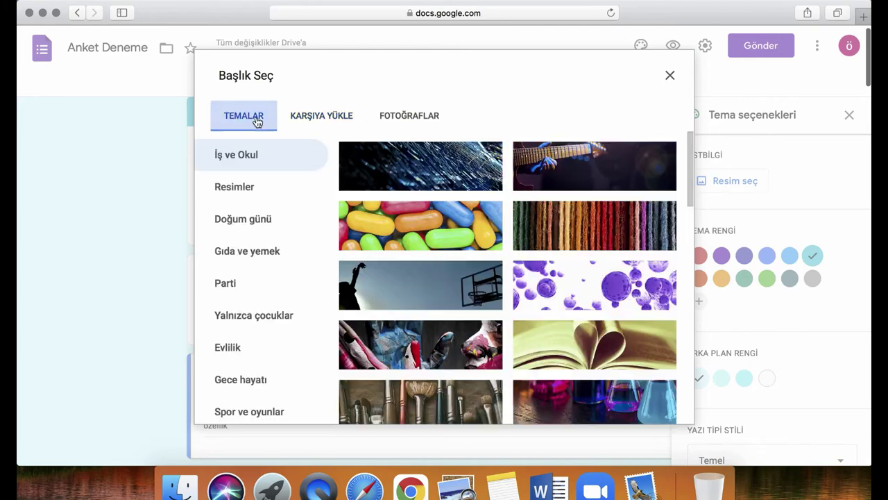
# - Choose the heart-shaped open book theme image and add it as the form header
pyautogui.scroll(-2, 406, 274)
pyautogui.scroll(-5, 406, 274)
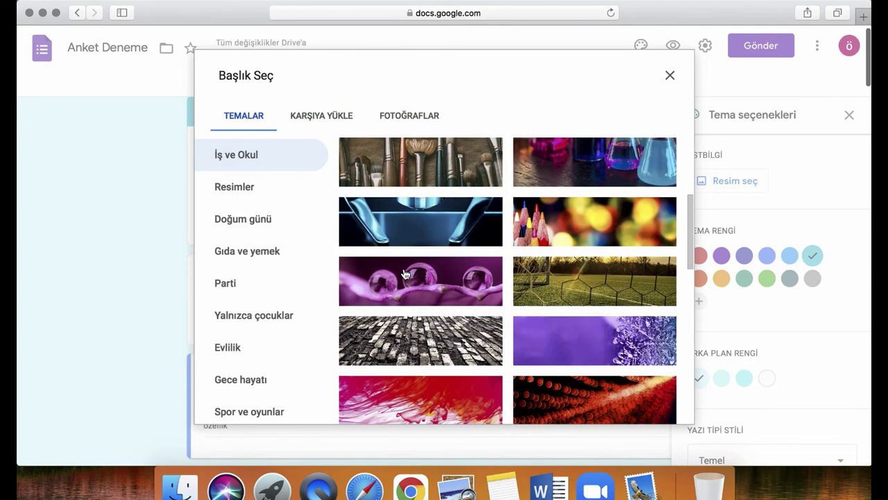
pyautogui.scroll(-3, 263, 290)
pyautogui.scroll(3, 263, 290)
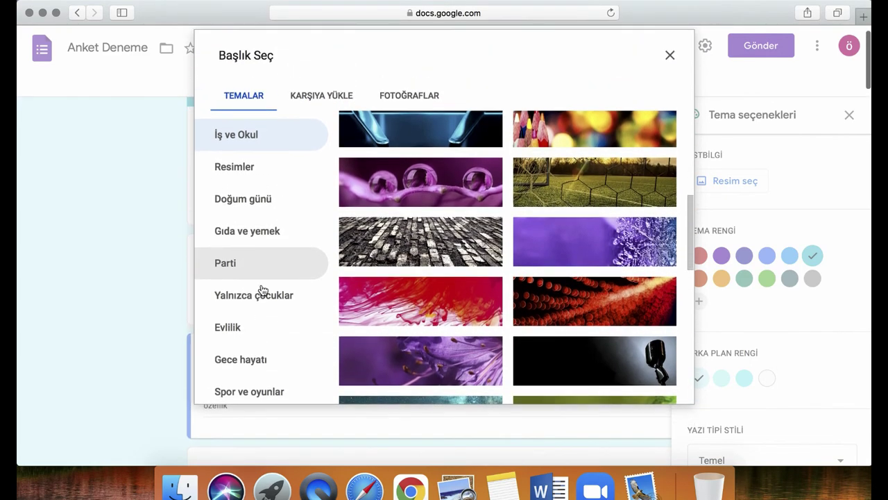
pyautogui.scroll(-2, 431, 333)
pyautogui.scroll(2, 435, 339)
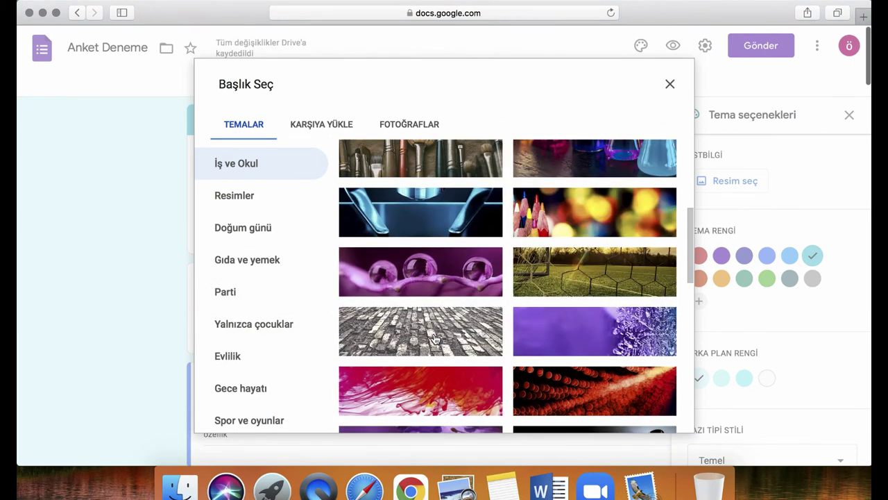
pyautogui.scroll(1, 435, 338)
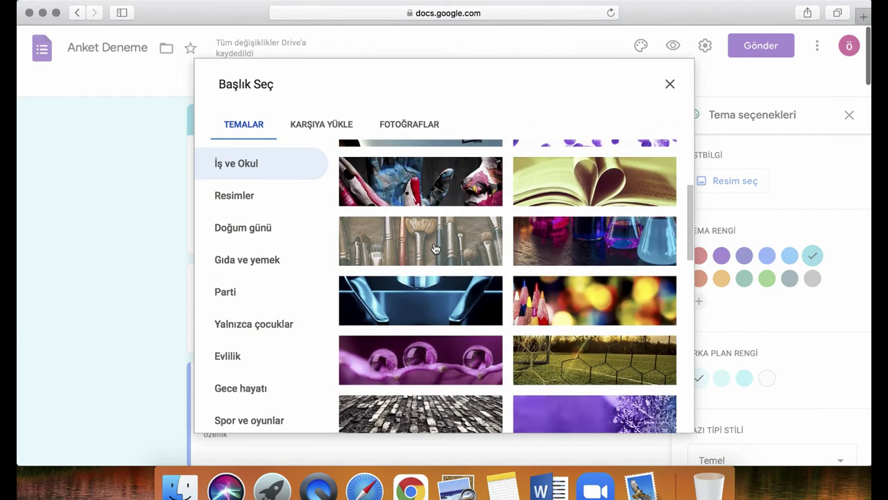
pyautogui.click(566, 192)
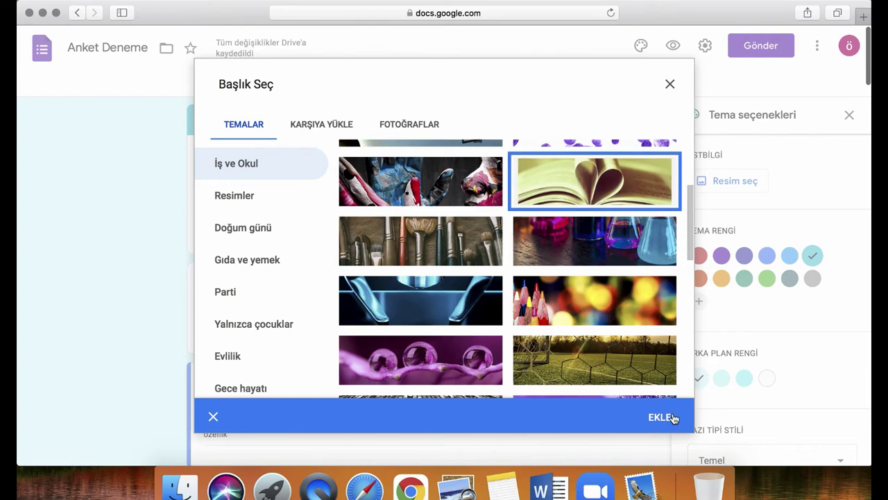
pyautogui.click(660, 417)
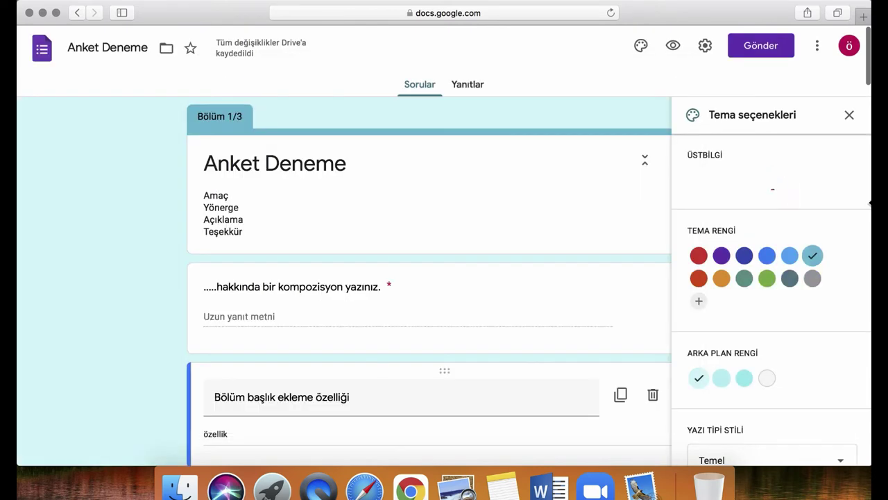
# - Close the theme options panel and scroll through the form to check the heart-book header
pyautogui.click(849, 115)
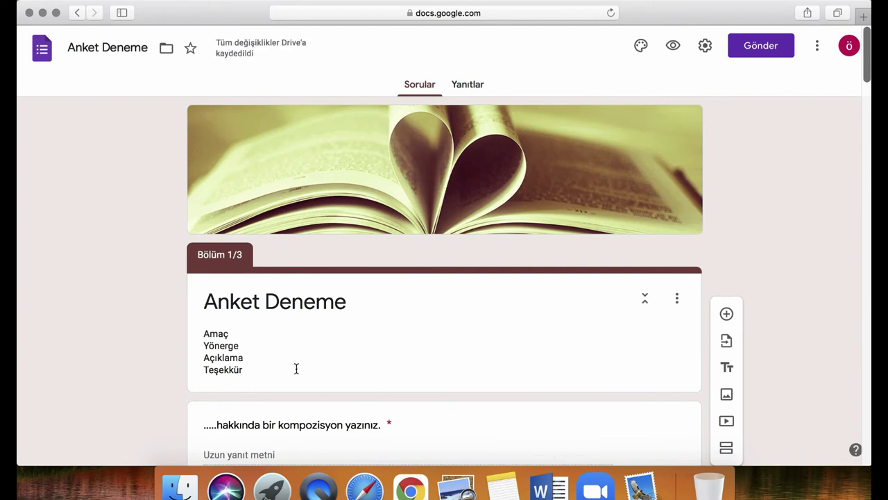
pyautogui.scroll(-1, 297, 369)
pyautogui.scroll(-3, 297, 368)
pyautogui.scroll(-3, 296, 369)
pyautogui.scroll(8, 297, 368)
# - Preview the Anket Deneme form in a new tab, then return to the editor tab
pyautogui.click(674, 45)
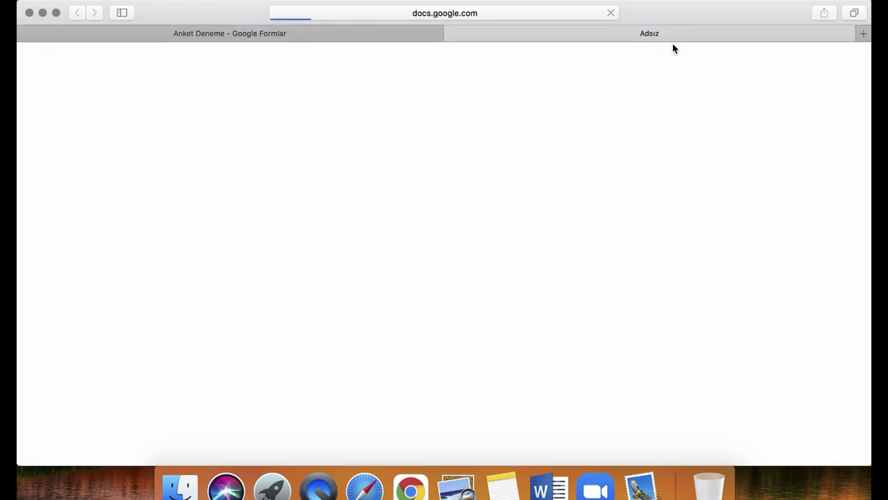
pyautogui.scroll(-3, 705, 240)
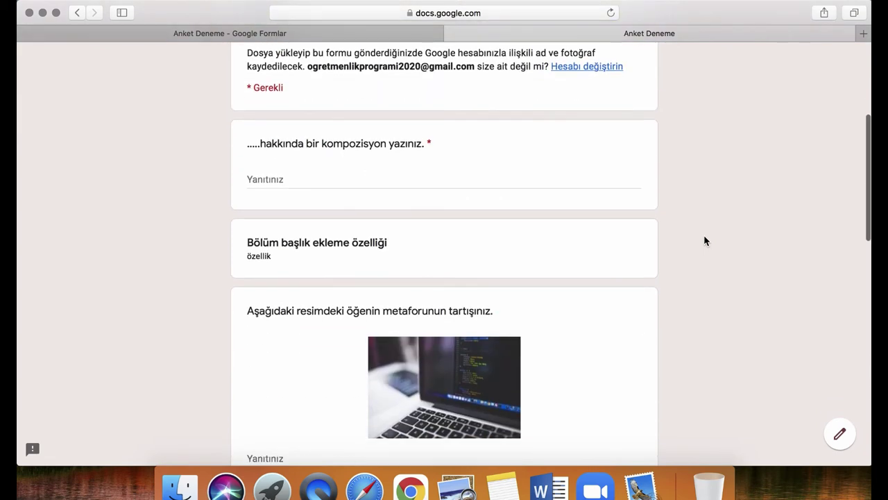
pyautogui.scroll(-4, 705, 240)
pyautogui.scroll(3, 706, 240)
pyautogui.scroll(4, 705, 240)
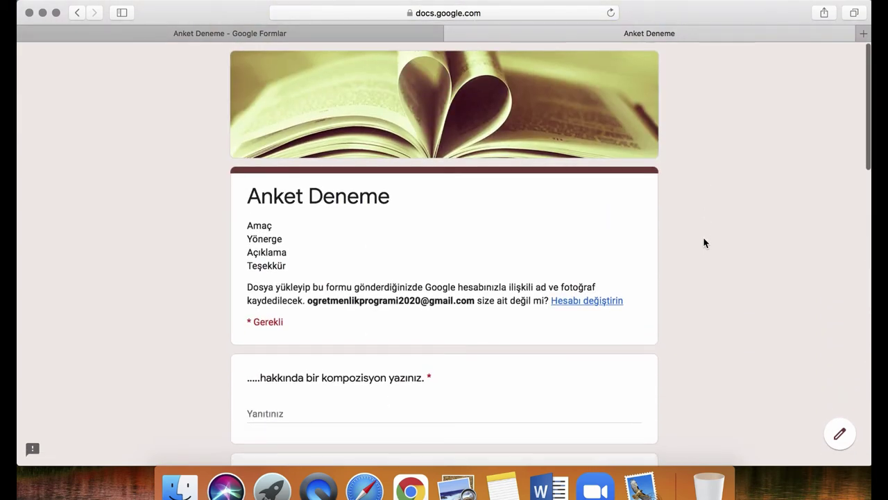
pyautogui.click(256, 32)
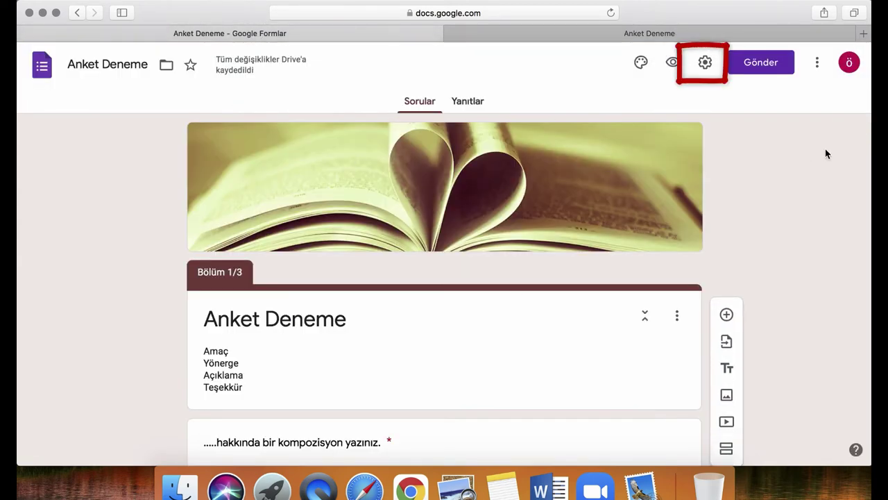
# - In general settings, enable e-mail address collection and limit each respondent to 1 response
pyautogui.click(707, 63)
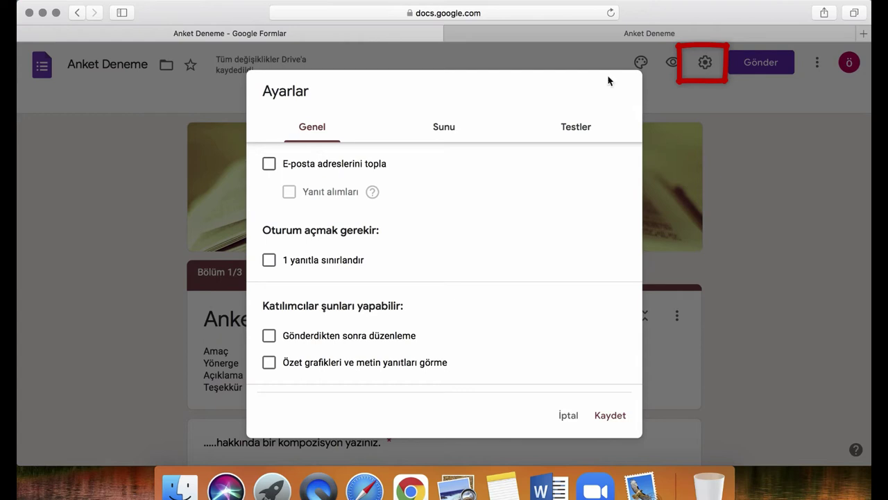
pyautogui.click(268, 168)
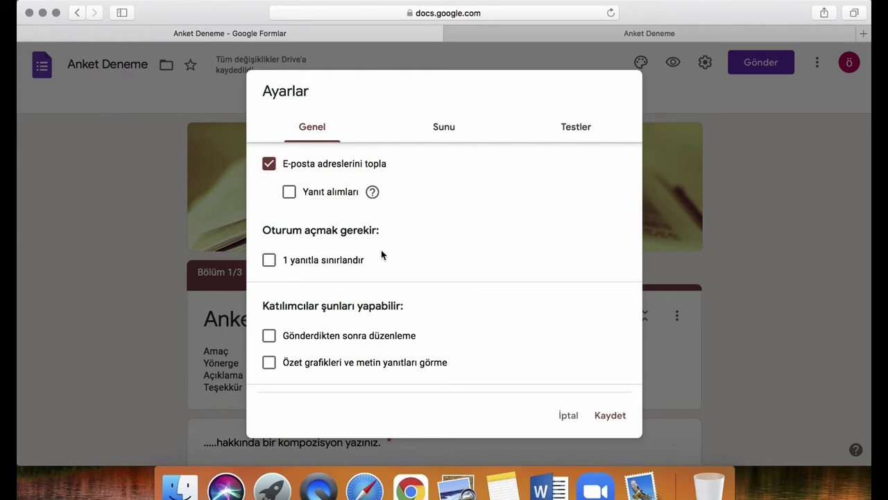
pyautogui.click(271, 263)
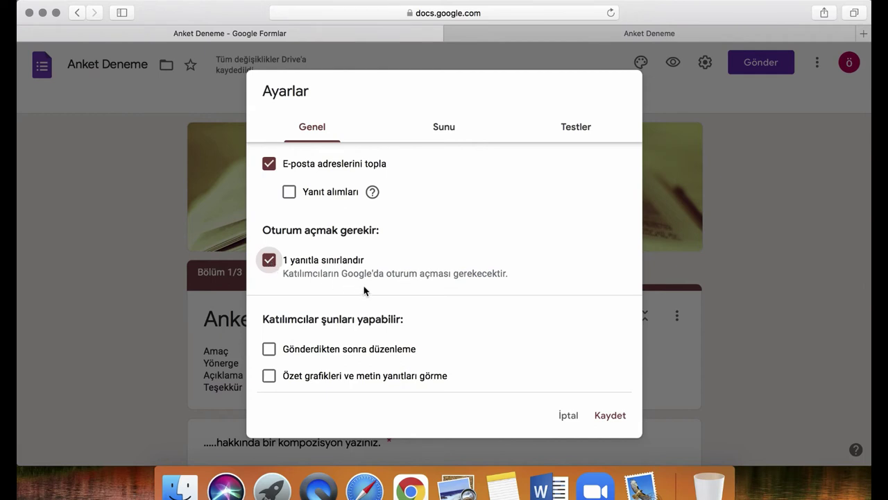
pyautogui.click(304, 271)
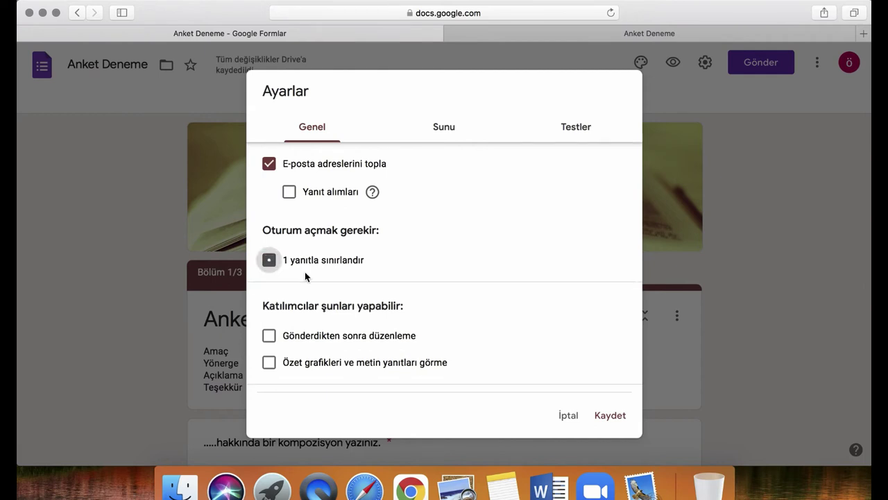
pyautogui.click(301, 268)
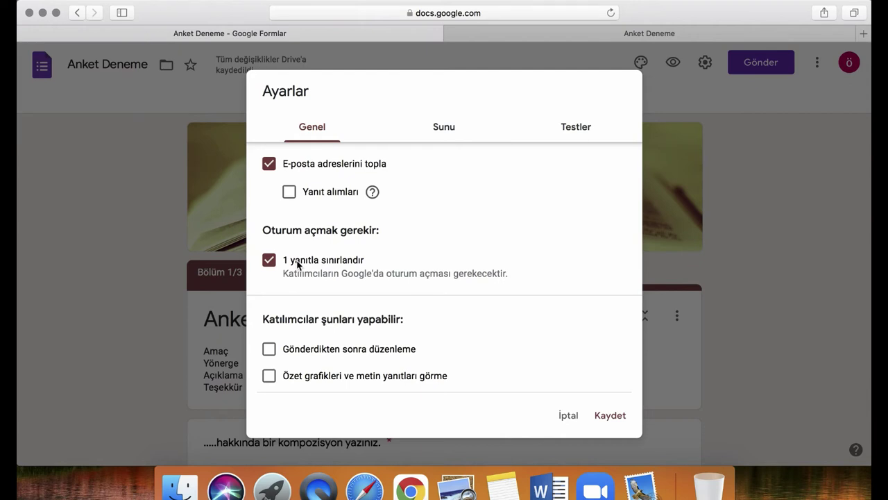
# - Toggle the edit-after-submit and summary-chart options, ending with editing after submission disallowed
pyautogui.scroll(-2, 428, 330)
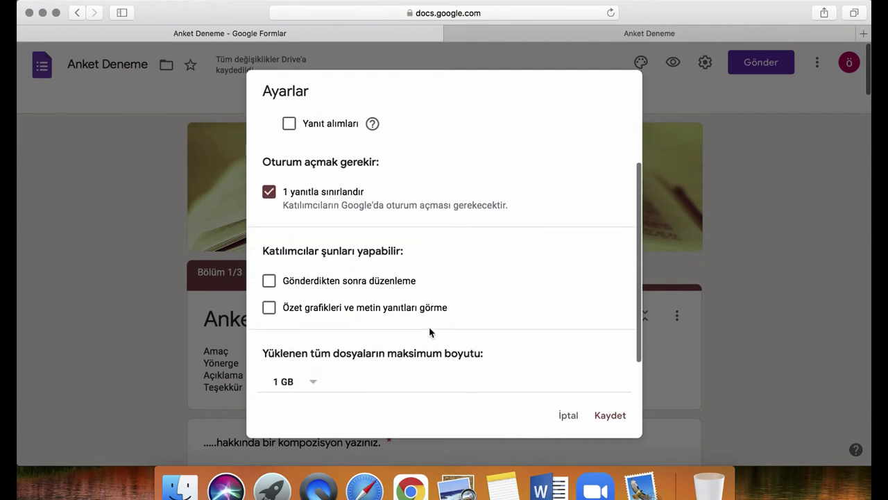
pyautogui.scroll(-1, 429, 331)
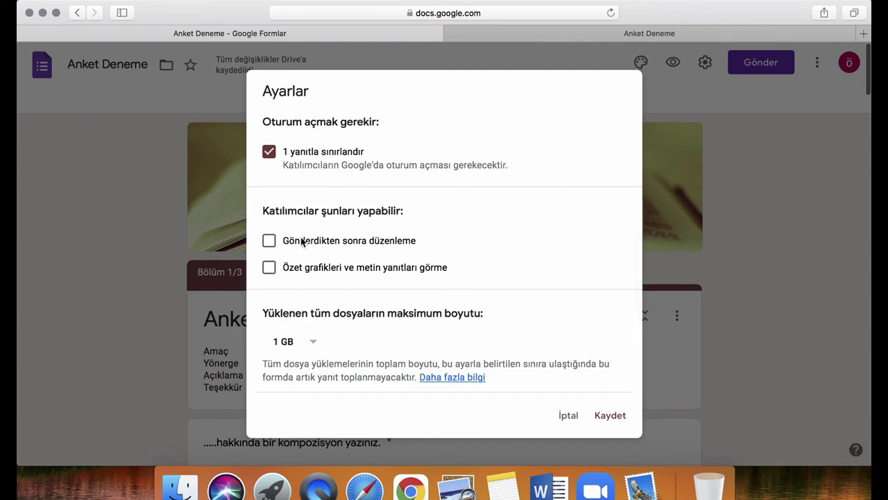
pyautogui.click(269, 241)
pyautogui.click(269, 270)
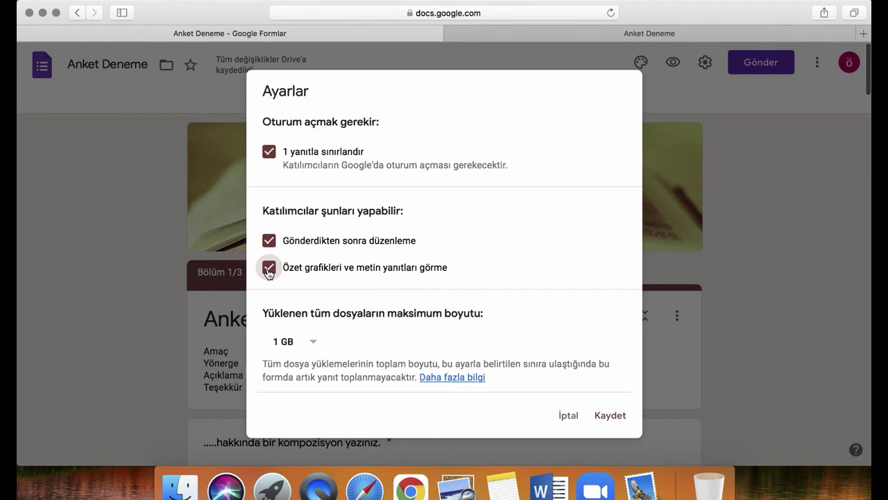
pyautogui.click(269, 268)
pyautogui.click(270, 241)
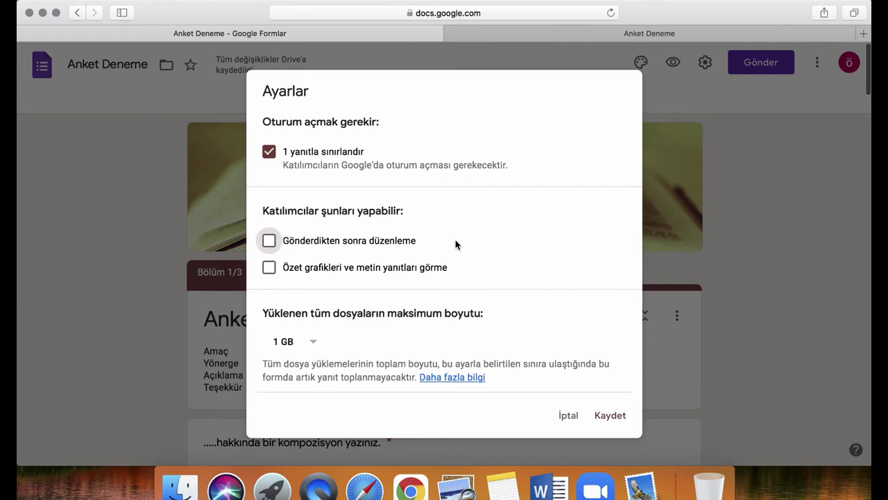
pyautogui.click(269, 243)
pyautogui.click(269, 242)
# - Keep the 1 GB upload cap, hide summary charts, and untick the 1-response limit and e-mail collection
pyautogui.click(313, 342)
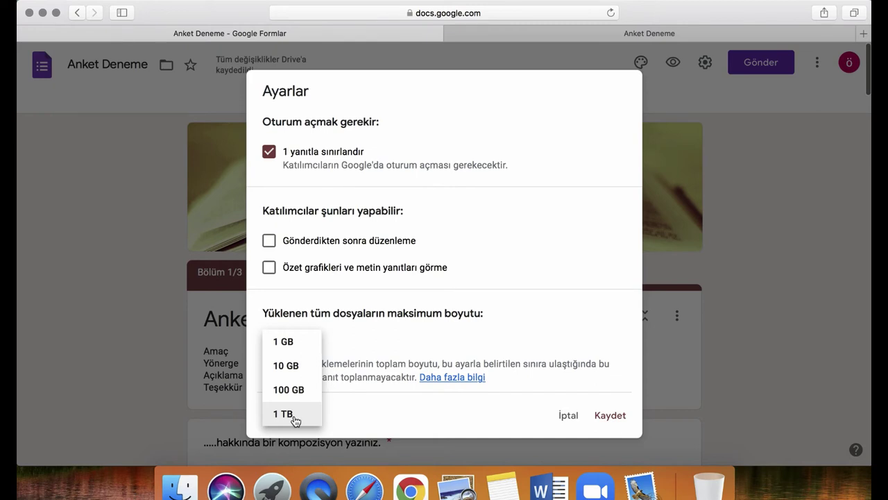
pyautogui.click(543, 263)
pyautogui.click(543, 263)
pyautogui.scroll(2, 543, 263)
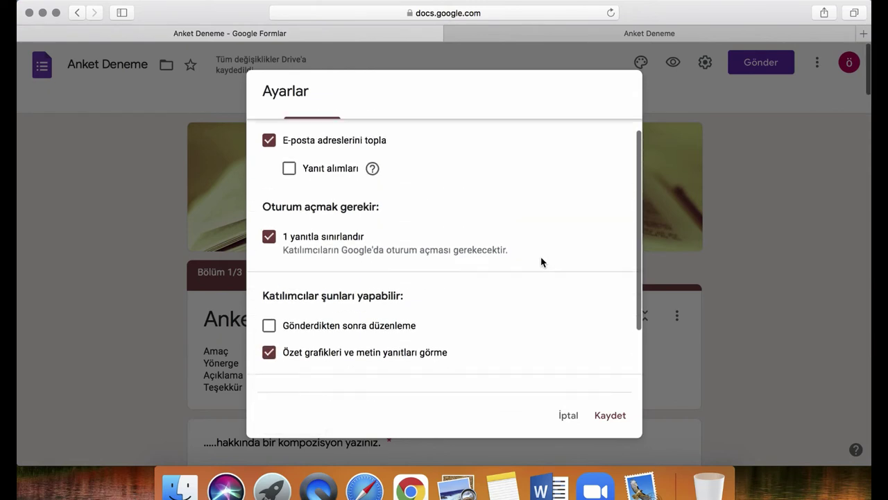
pyautogui.scroll(1, 543, 263)
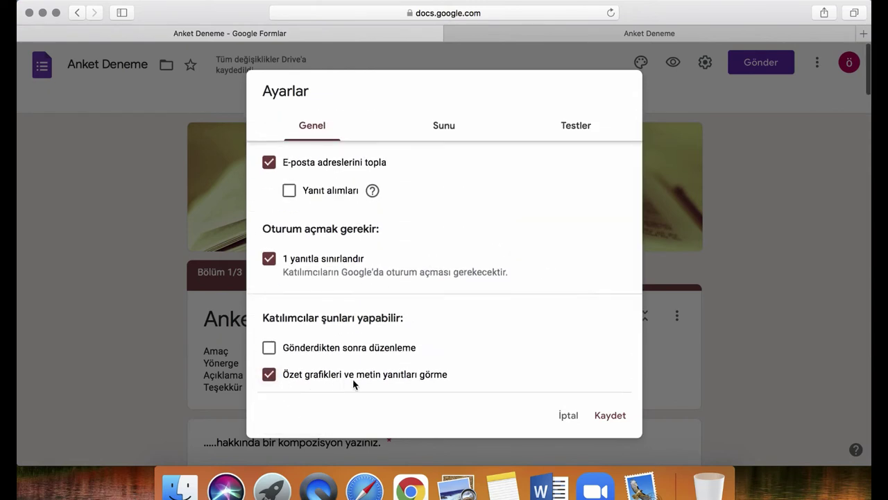
pyautogui.click(270, 376)
pyautogui.click(268, 258)
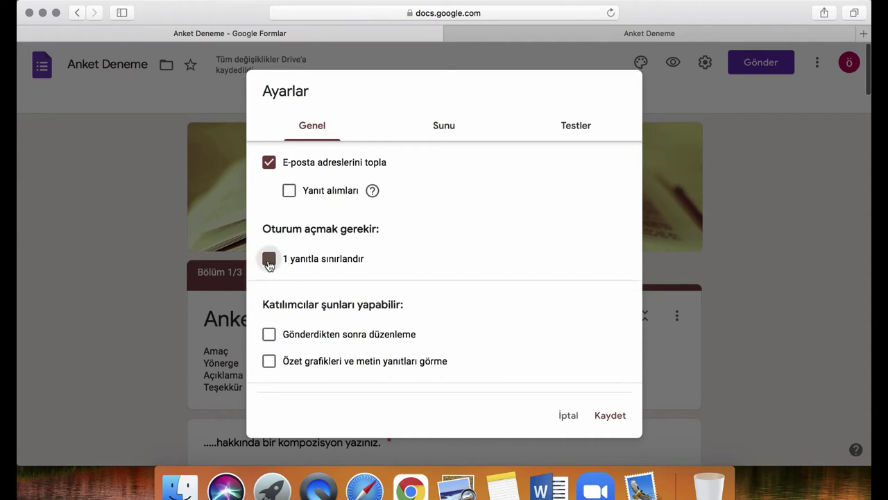
pyautogui.click(270, 165)
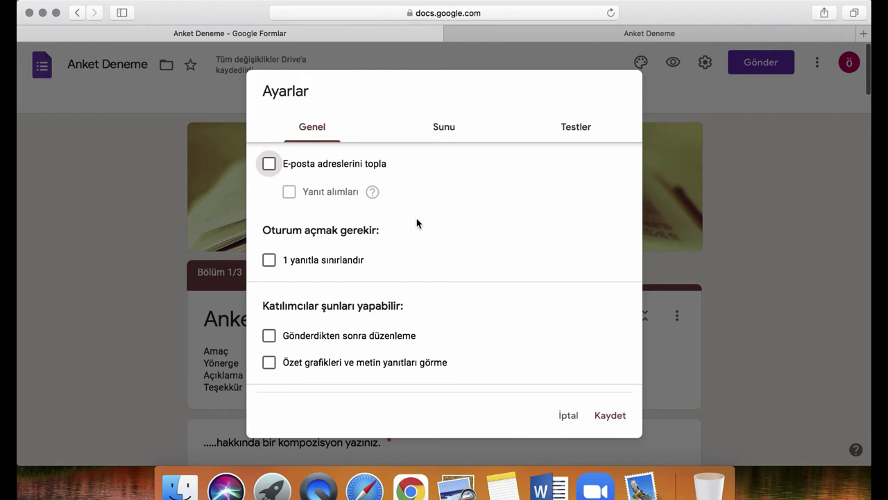
# - On the Sunu tab, show a progress bar, shuffle question order, and hide the another-response link
pyautogui.click(451, 132)
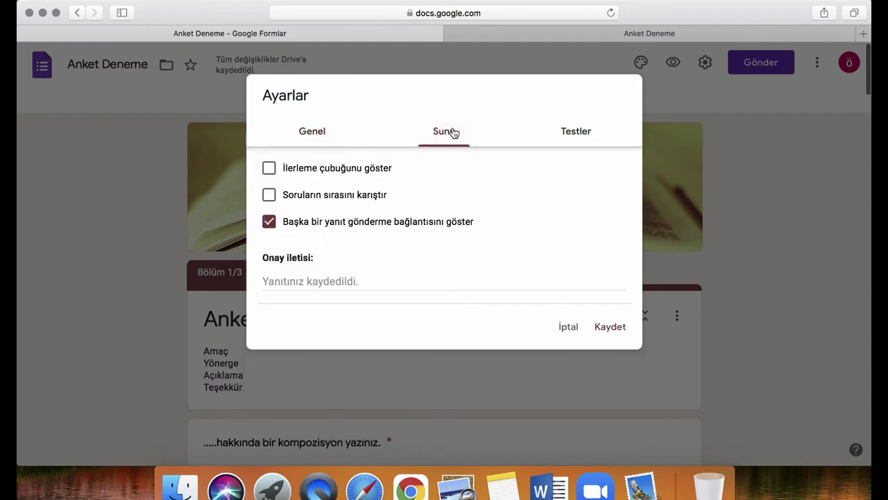
pyautogui.click(338, 172)
pyautogui.click(288, 195)
pyautogui.click(394, 231)
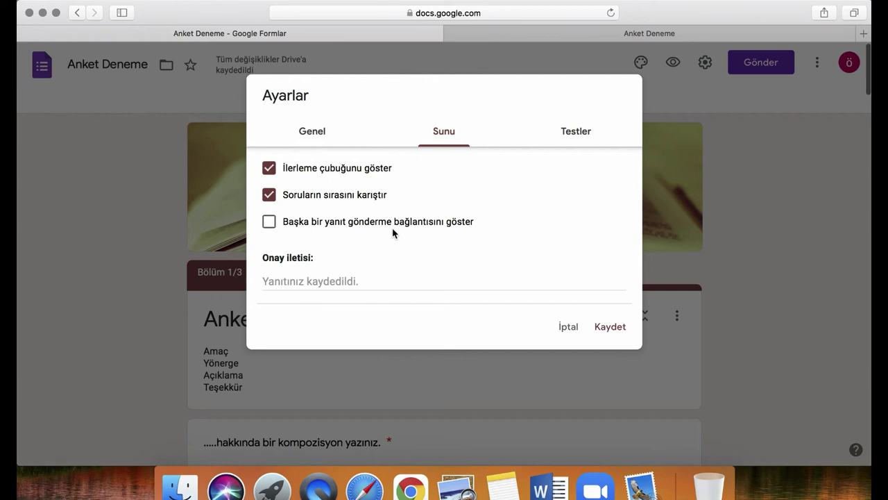
# - Set the confirmation message to 'Teşekkür ederim.' and open the Testler settings
pyautogui.click(313, 283)
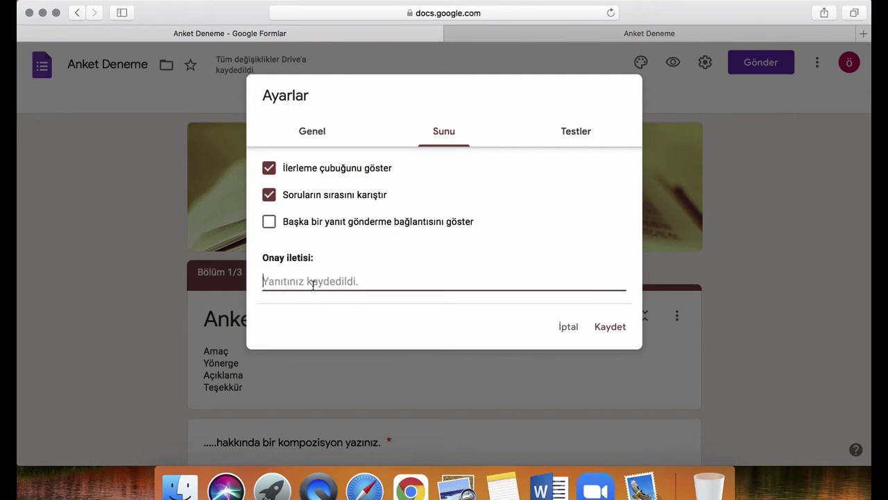
pyautogui.write('Teşek')
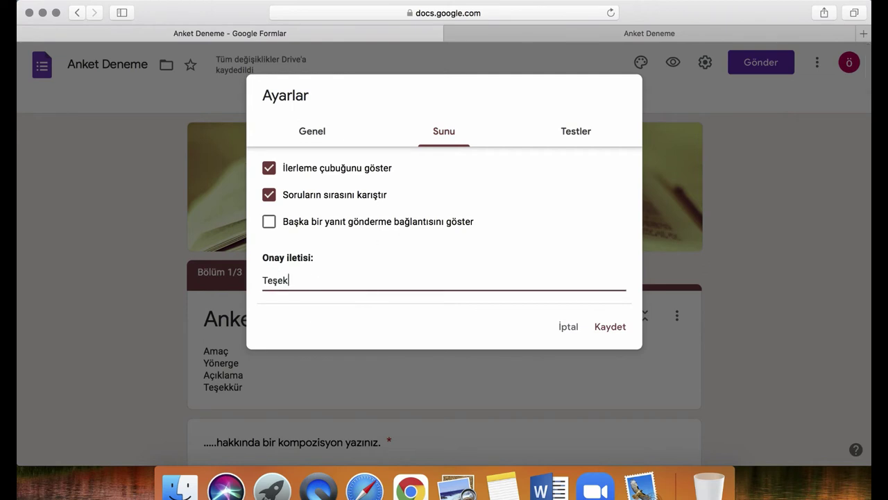
pyautogui.write('kür ederim.')
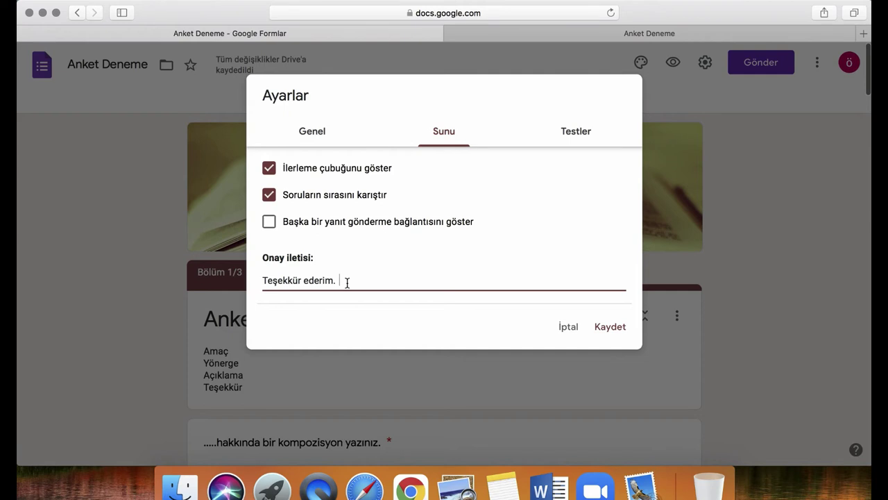
pyautogui.click(575, 141)
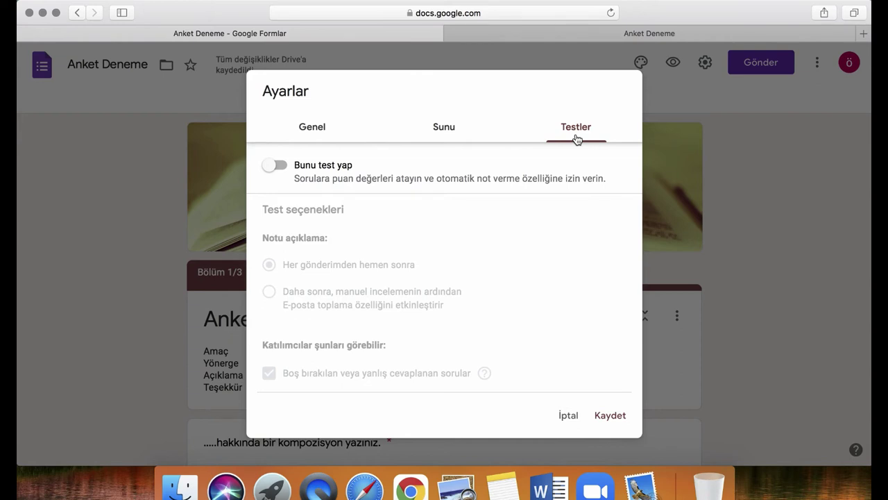
# - Turn on 'Bunu test yap' with grades released right after each submission, and save with Kaydet
pyautogui.click(281, 165)
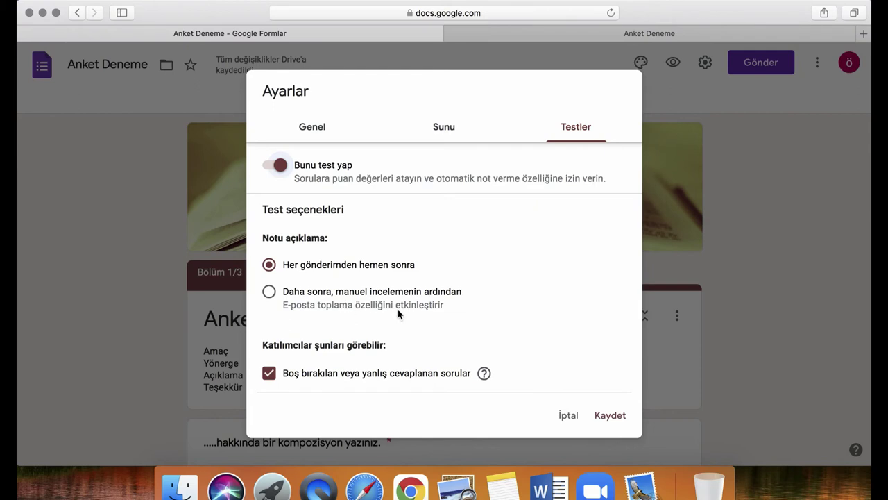
pyautogui.scroll(-1, 398, 311)
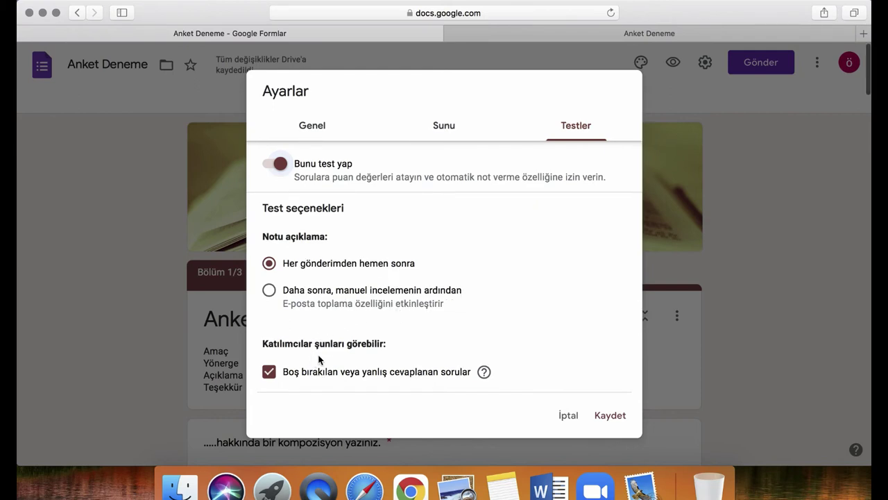
pyautogui.click(367, 343)
pyautogui.click(611, 416)
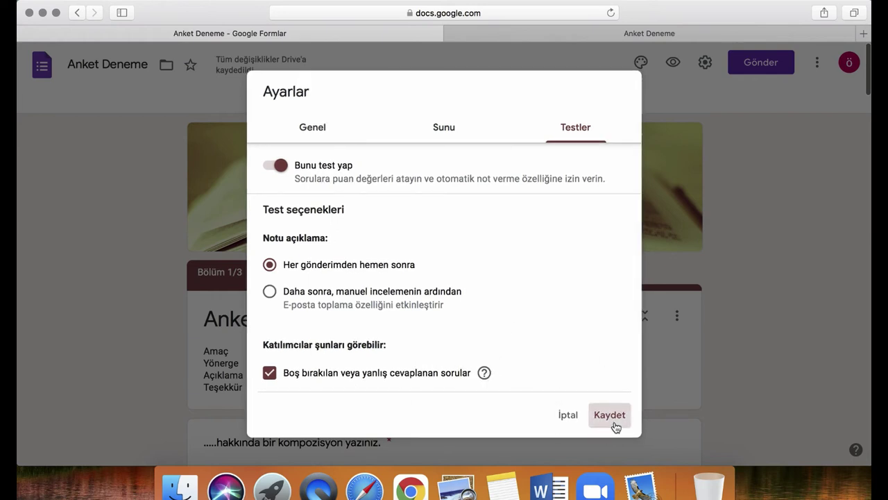
# - Turn off Gerekli on the composition question, exposing its 0-point Cevap anahtarı link
pyautogui.scroll(-3, 856, 275)
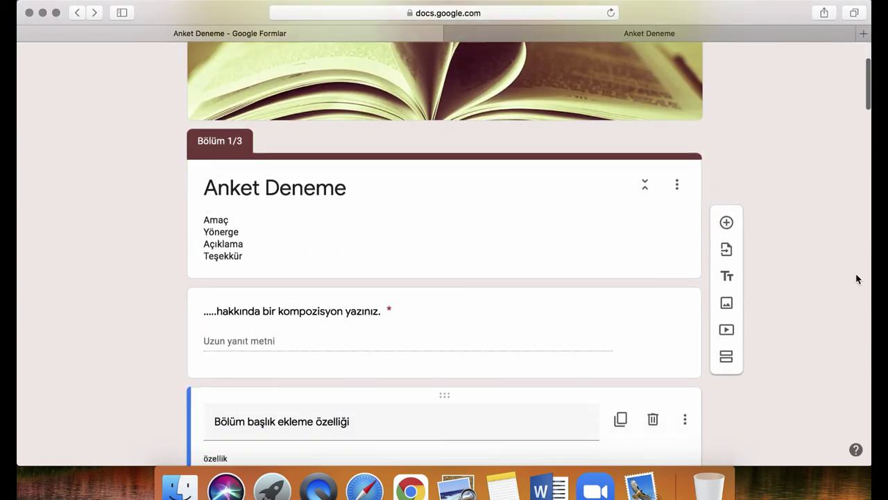
pyautogui.scroll(-3, 856, 272)
pyautogui.scroll(-2, 856, 273)
pyautogui.scroll(3, 855, 273)
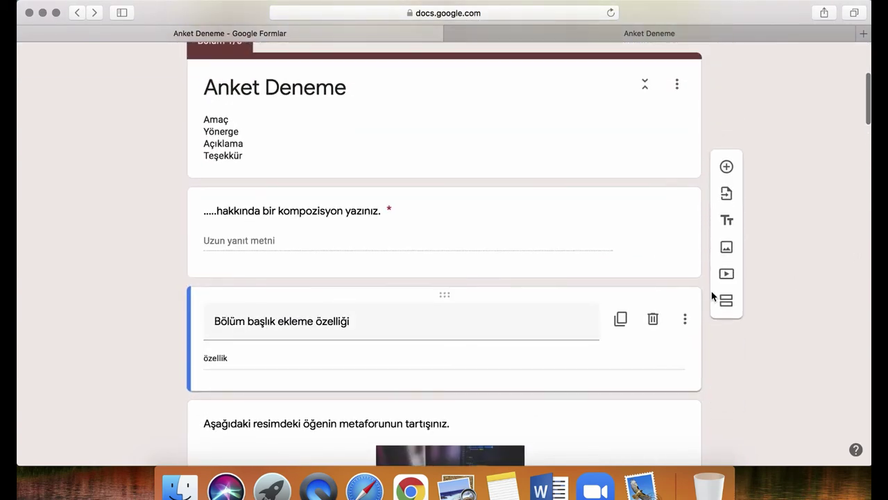
pyautogui.click(623, 229)
pyautogui.click(642, 326)
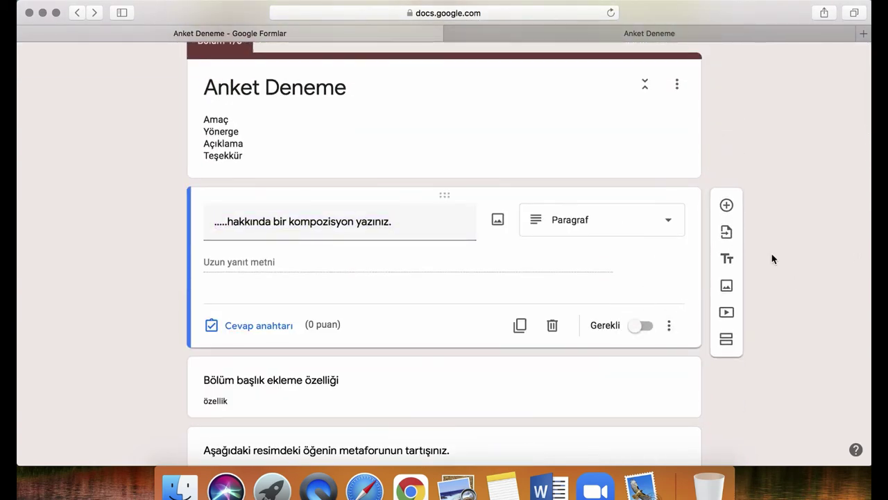
pyautogui.scroll(5, 772, 259)
pyautogui.scroll(-5, 769, 215)
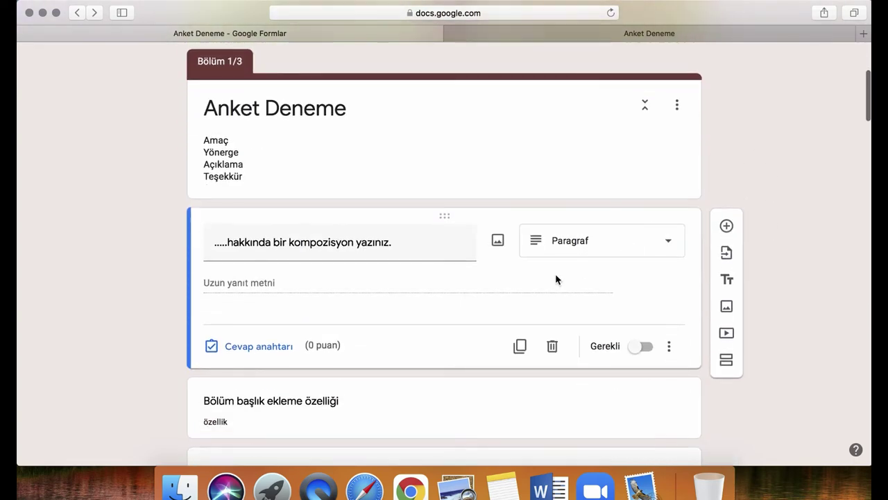
pyautogui.scroll(-2, 556, 279)
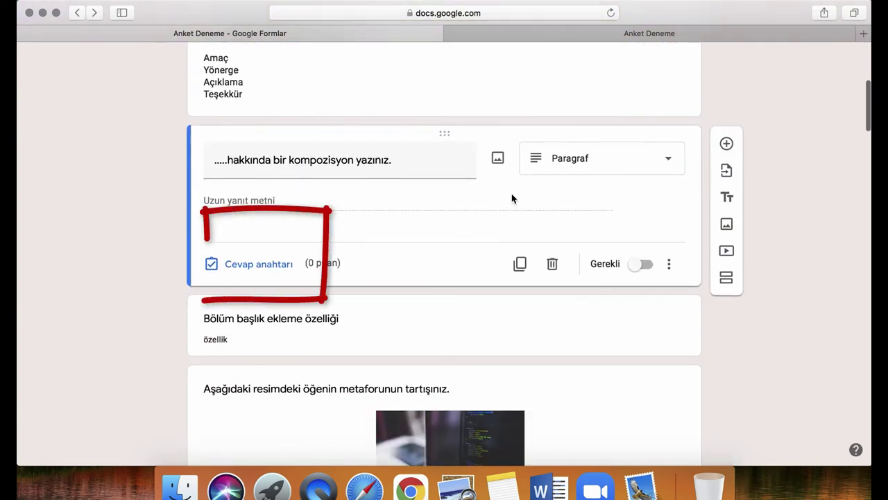
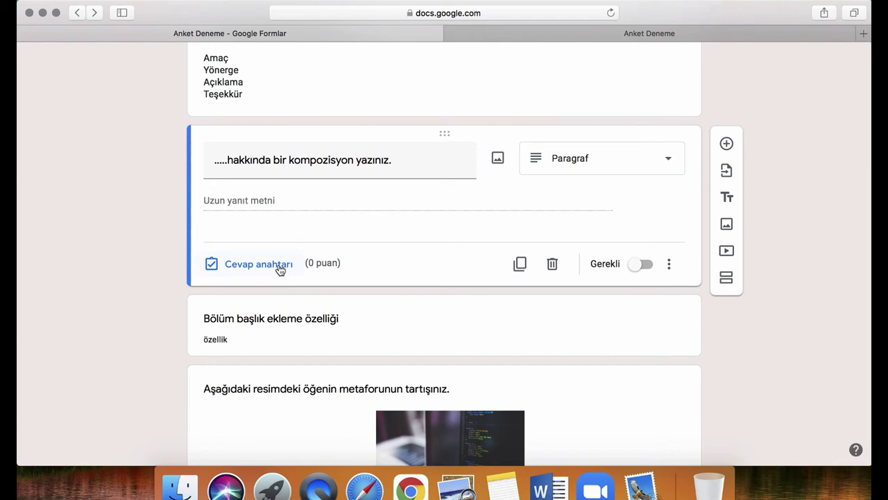
# - Give the composition question 10 points and open an empty answer-feedback text field
pyautogui.click(281, 268)
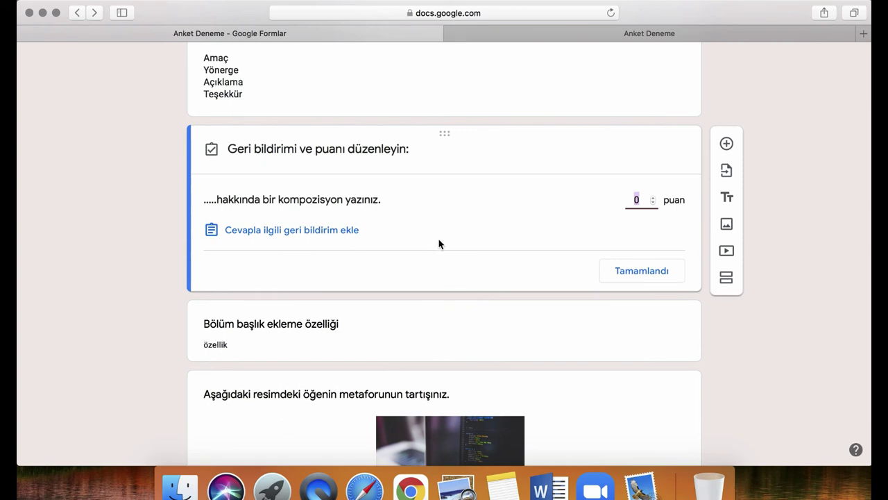
pyautogui.write('10')
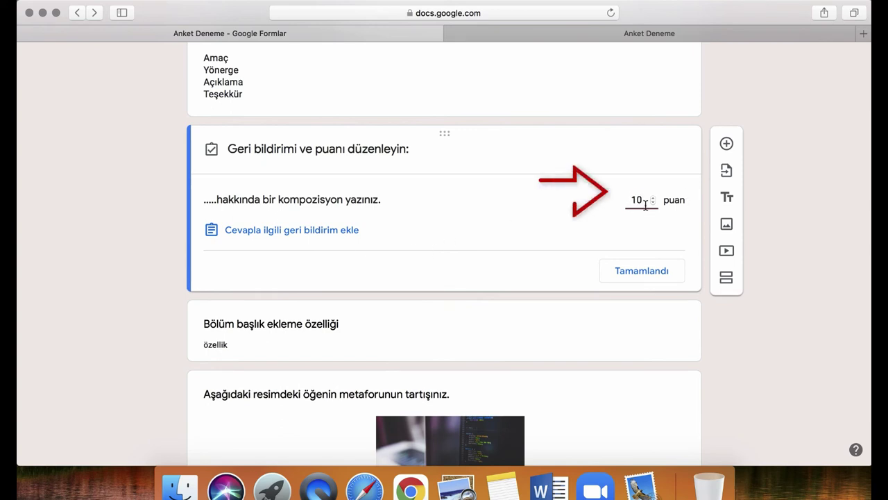
pyautogui.click(332, 237)
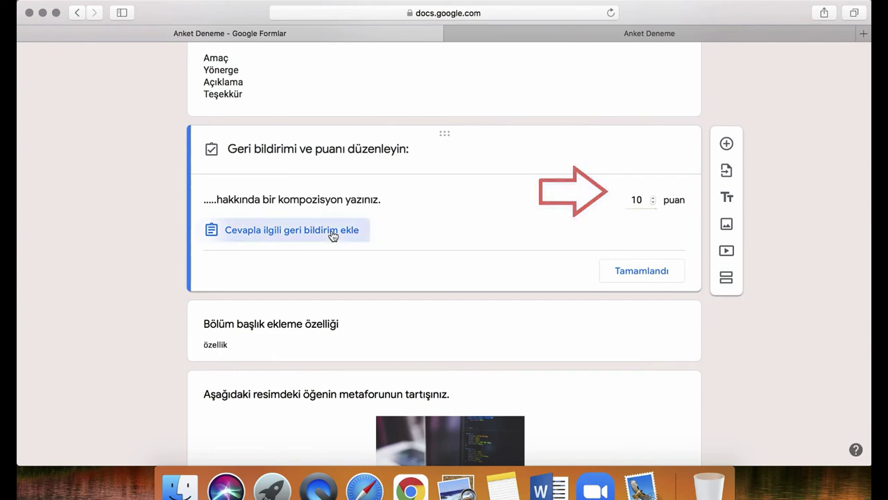
pyautogui.click(326, 148)
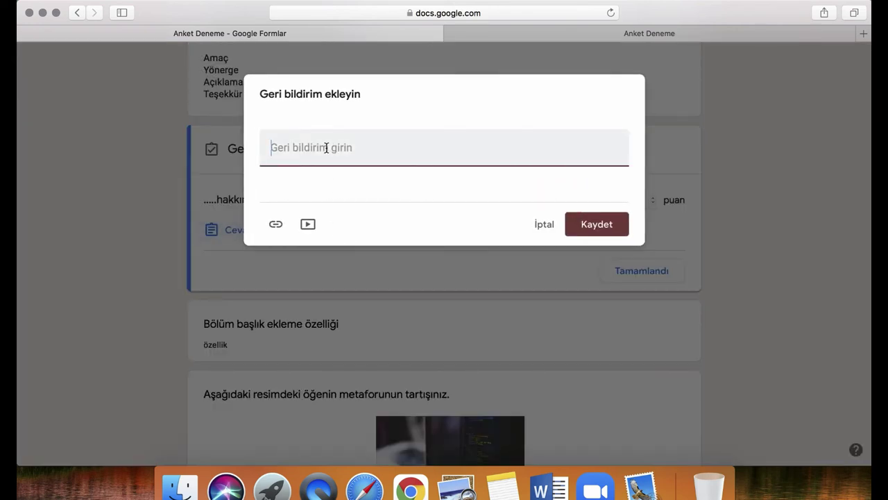
pyautogui.write('Bilgisayar,')
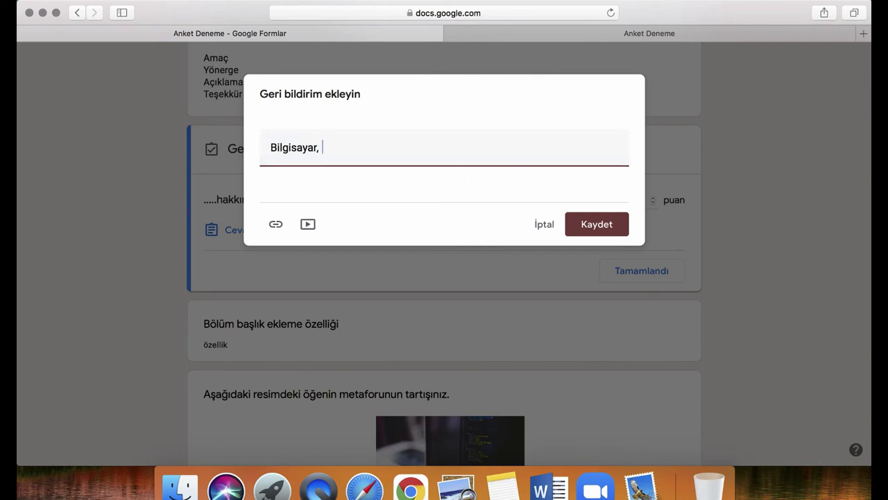
pyautogui.click(276, 223)
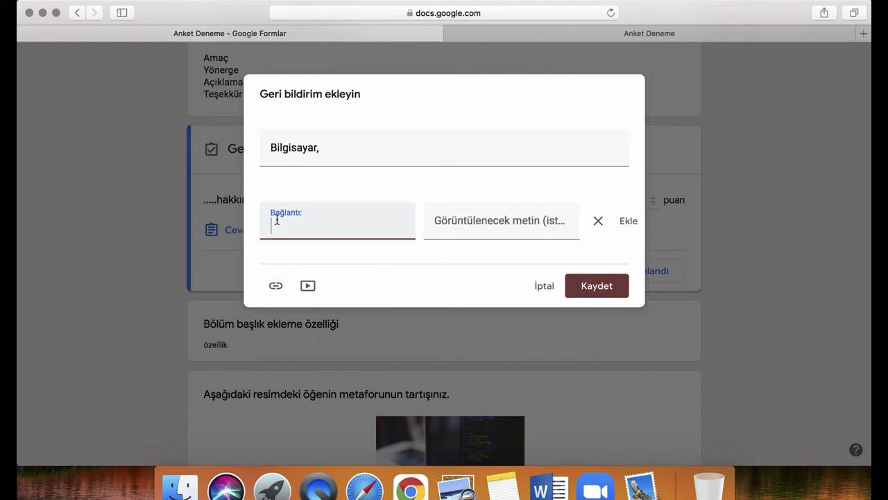
pyautogui.click(465, 220)
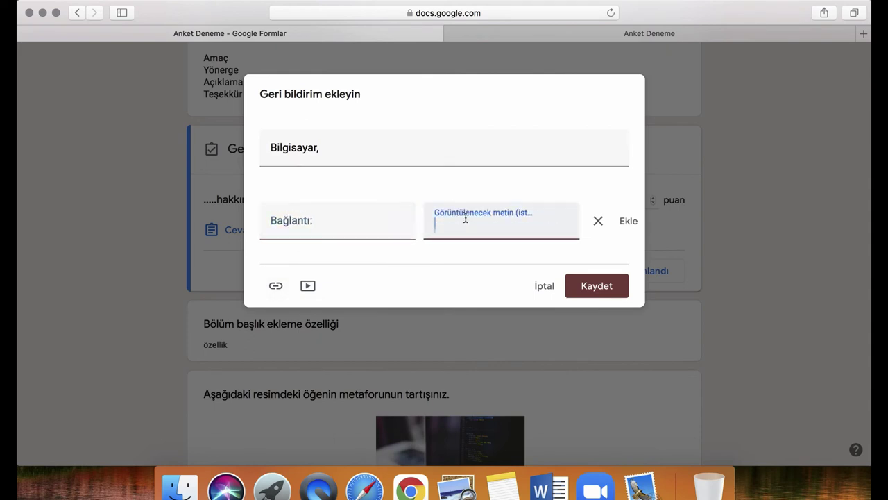
pyautogui.click(327, 227)
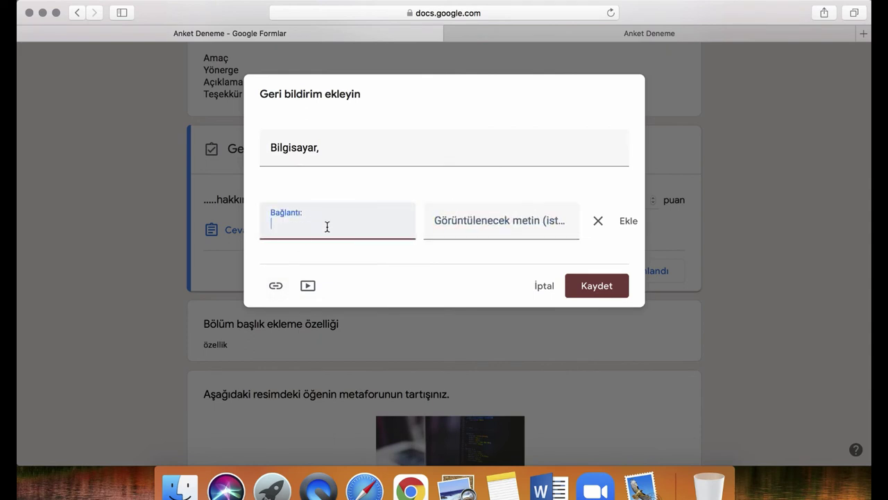
pyautogui.write('ww.')
pyautogui.write('google.com')
# - Search YouTube for 'teknoloji meraklısı', attach the Powtoon animation video, and save the feedback
pyautogui.click(307, 286)
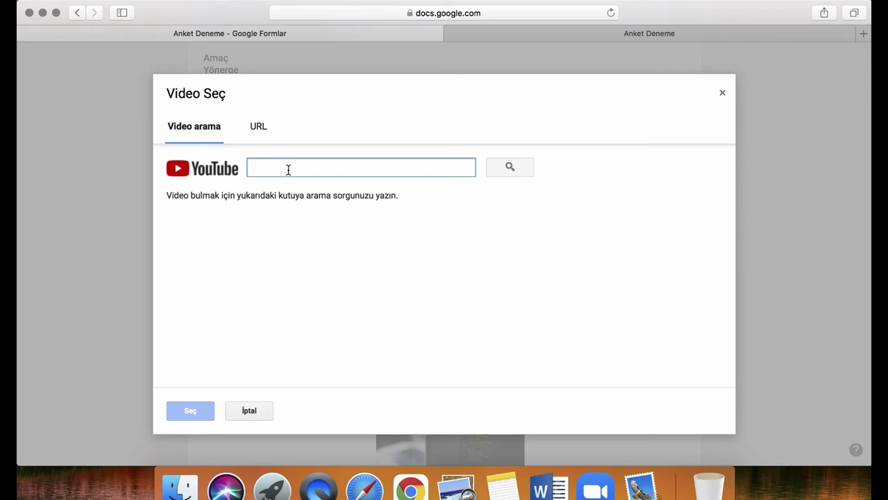
pyautogui.write('teknoloji meraklısı')
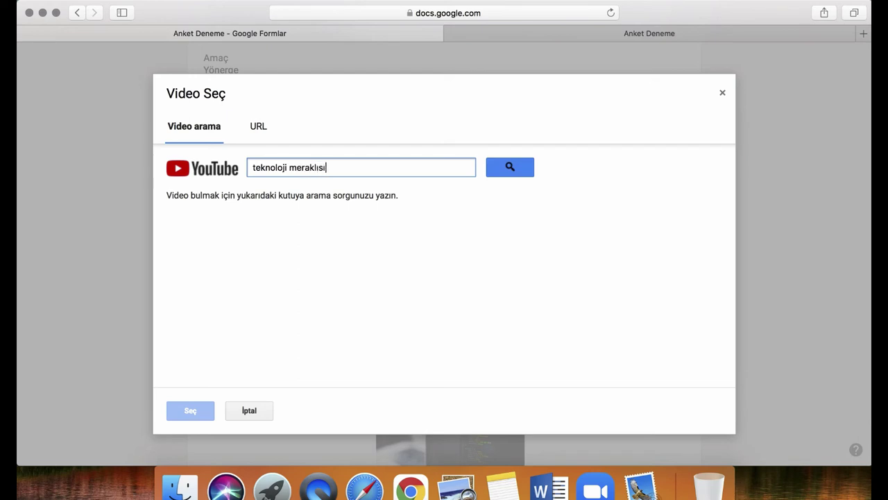
pyautogui.click(512, 172)
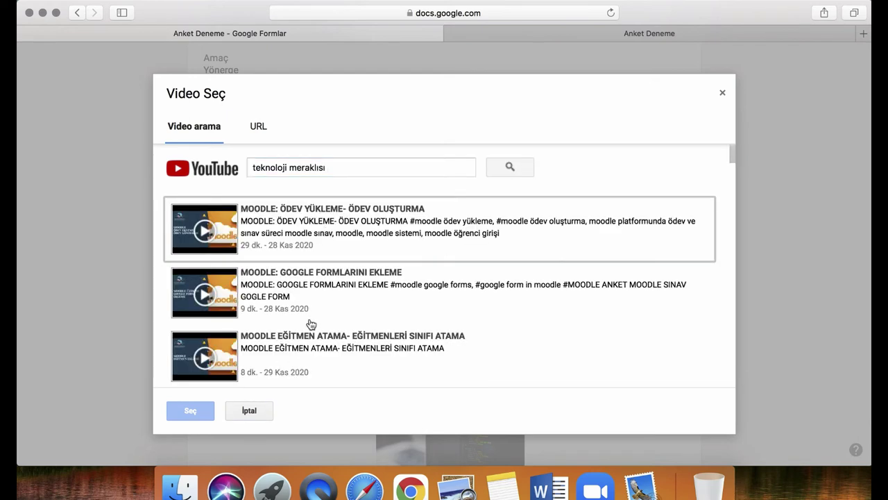
pyautogui.scroll(-5, 311, 323)
pyautogui.scroll(-5, 311, 323)
pyautogui.scroll(2, 311, 323)
pyautogui.scroll(2, 311, 324)
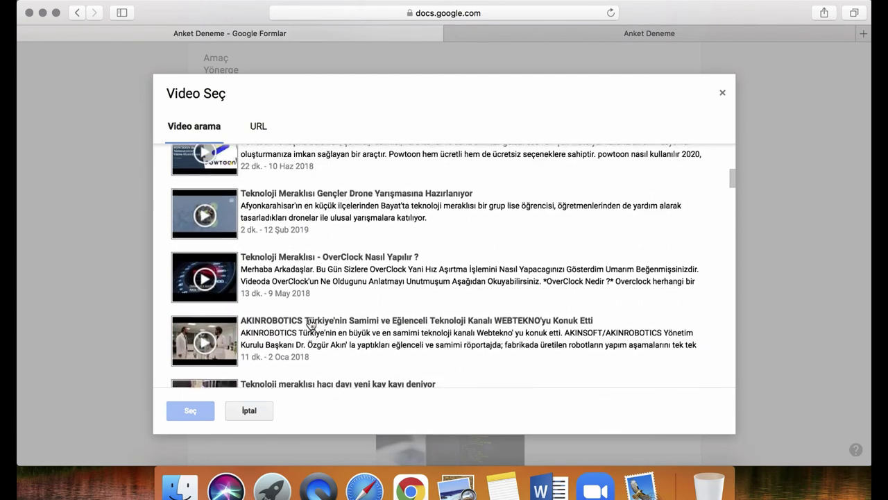
pyautogui.scroll(5, 311, 324)
pyautogui.click(311, 323)
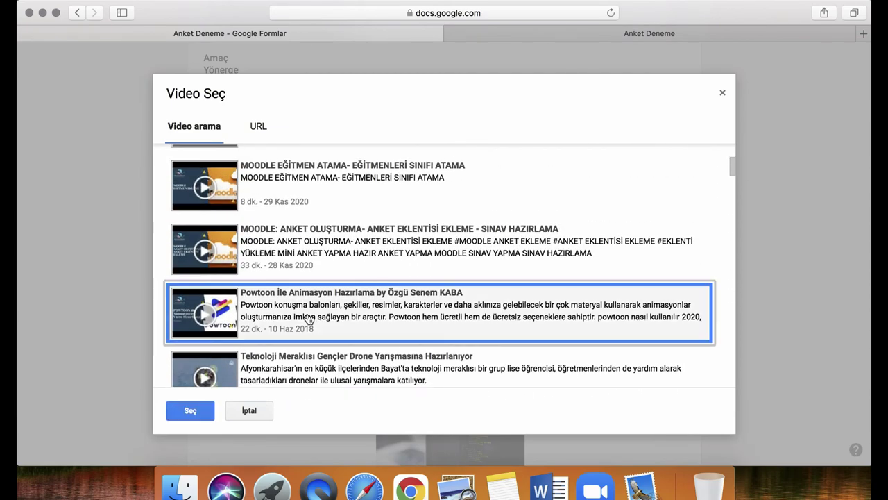
pyautogui.click(207, 411)
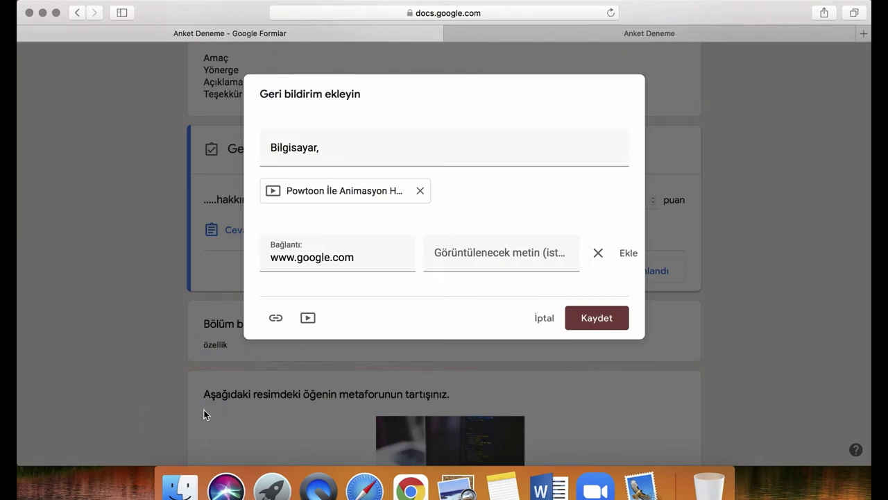
pyautogui.click(595, 323)
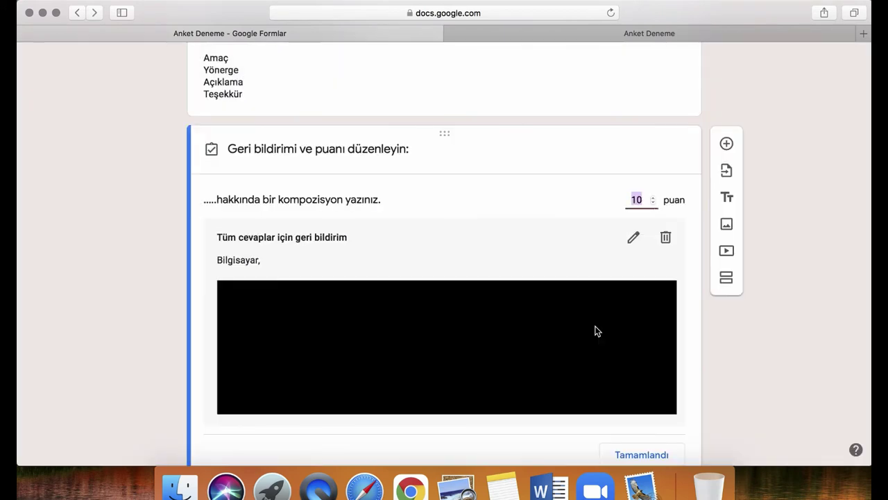
# - Finish the composition answer key and open 'Çoktan Seçmeli soru' for editing
pyautogui.scroll(-3, 432, 202)
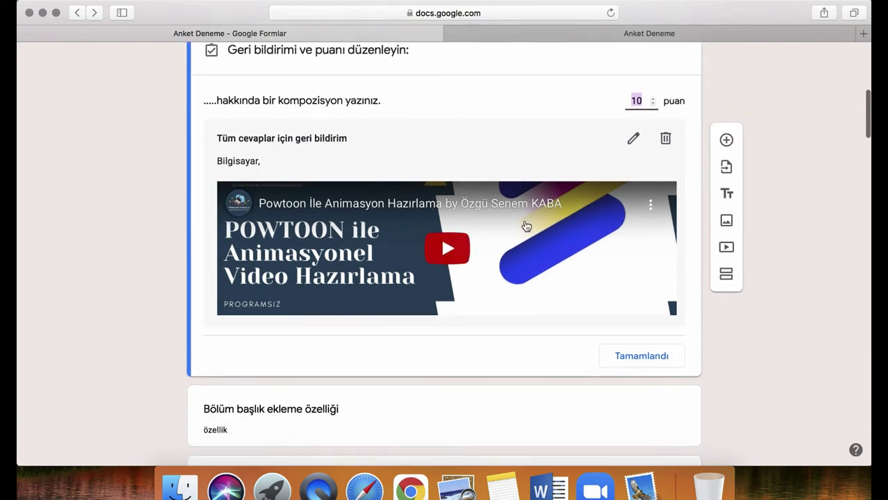
pyautogui.click(641, 358)
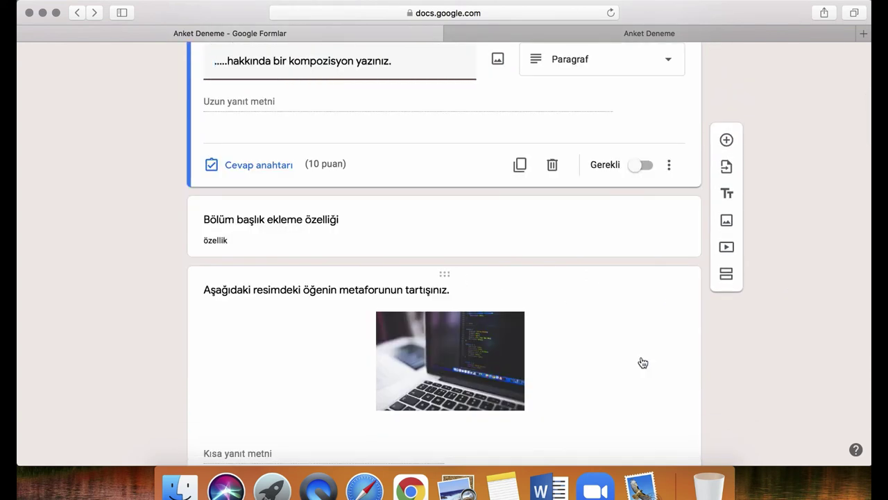
pyautogui.scroll(3, 788, 261)
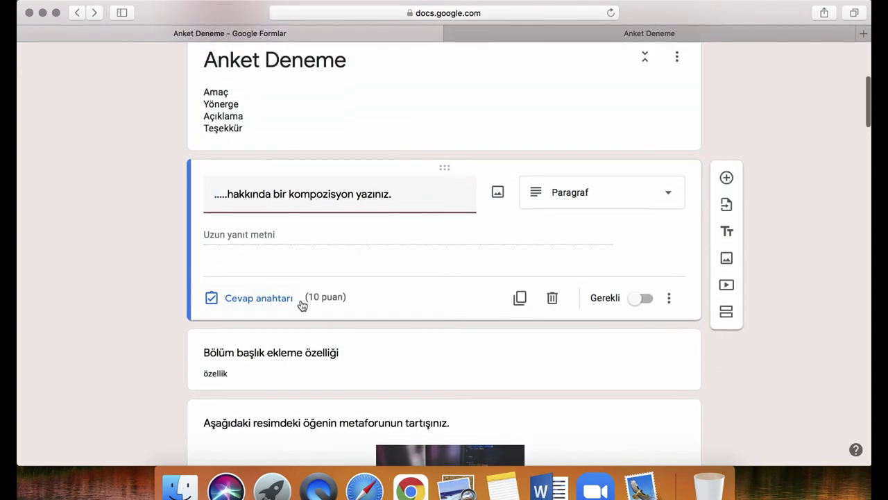
pyautogui.scroll(-3, 349, 306)
pyautogui.scroll(-3, 349, 307)
pyautogui.scroll(-3, 349, 306)
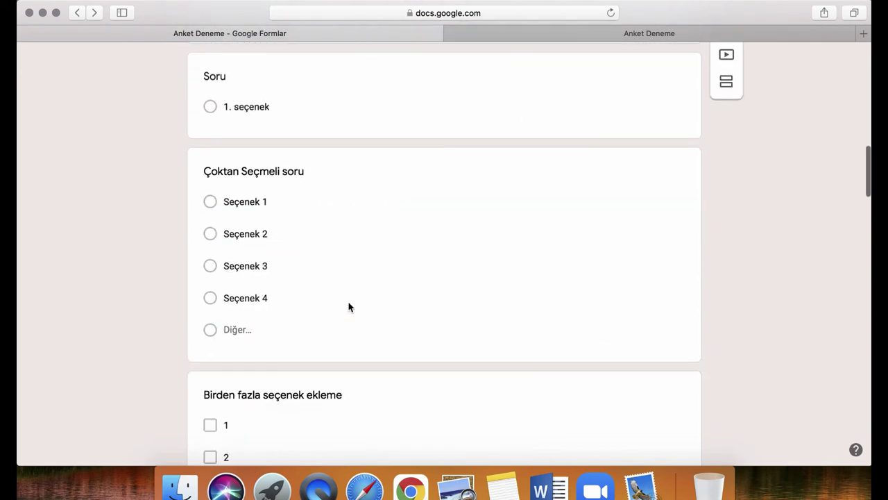
pyautogui.scroll(-1, 349, 307)
pyautogui.click(353, 278)
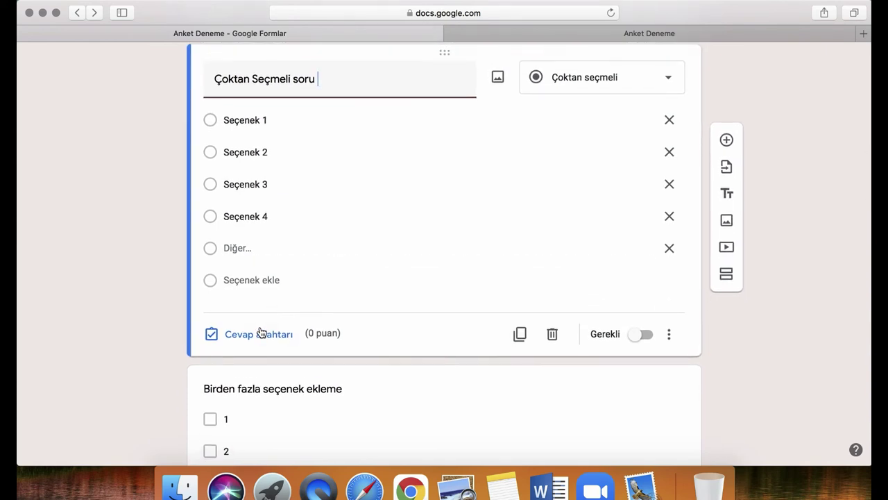
# - Give 'Çoktan Seçmeli soru' 10 points with Seçenek 2 as the correct answer
pyautogui.click(263, 339)
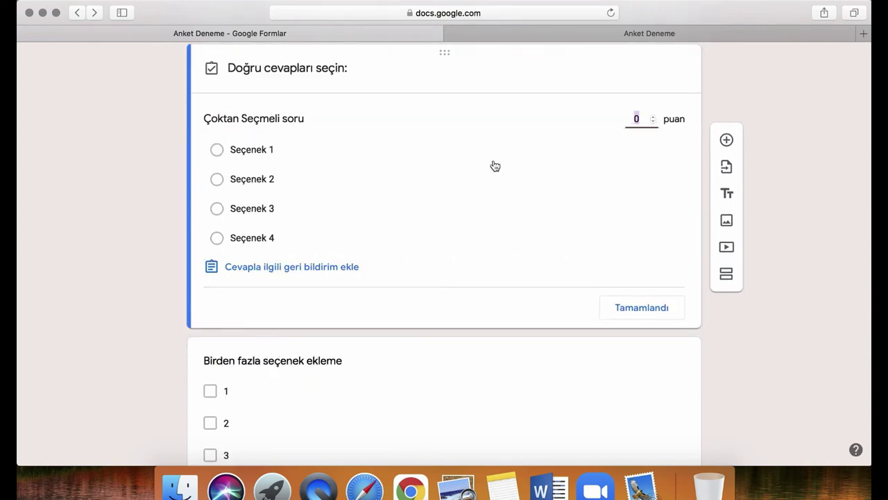
pyautogui.write('10')
pyautogui.click(216, 181)
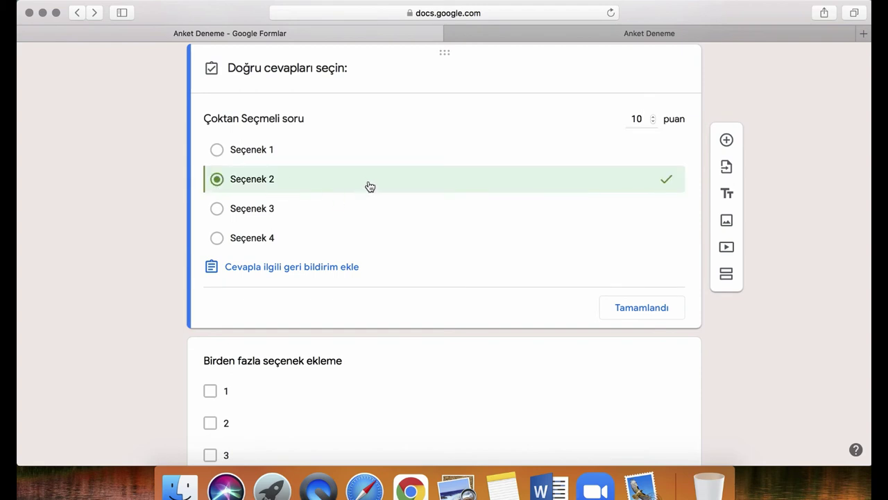
pyautogui.click(642, 308)
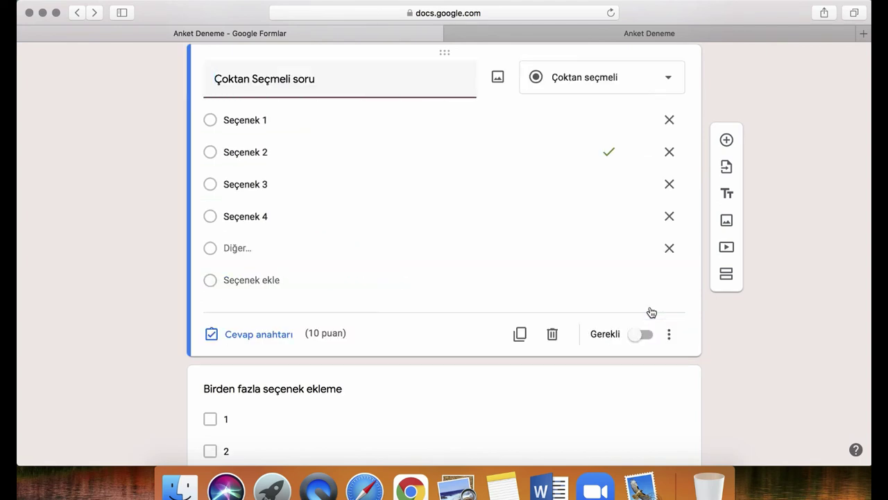
pyautogui.click(669, 333)
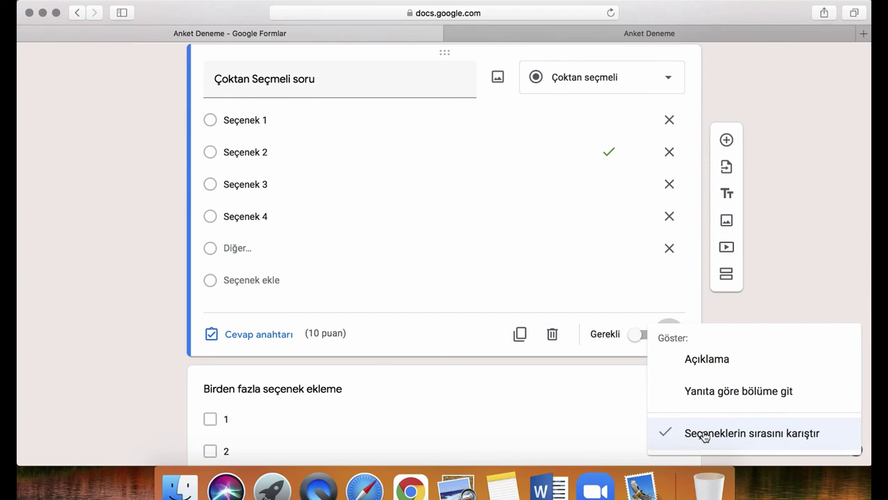
pyautogui.click(793, 255)
# - Give the checkbox question 'Birden fazla seçenek ekleme' 10 points, with options 1 and 3 correct
pyautogui.scroll(-5, 794, 256)
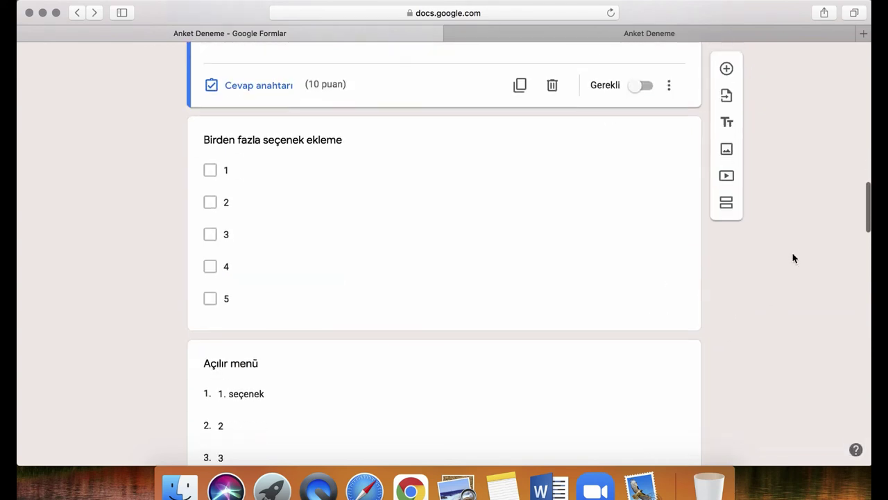
pyautogui.click(486, 254)
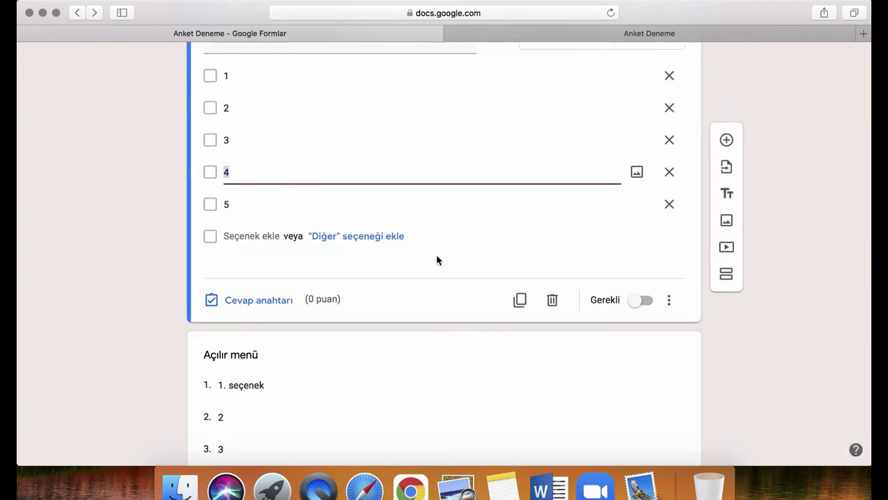
pyautogui.click(266, 309)
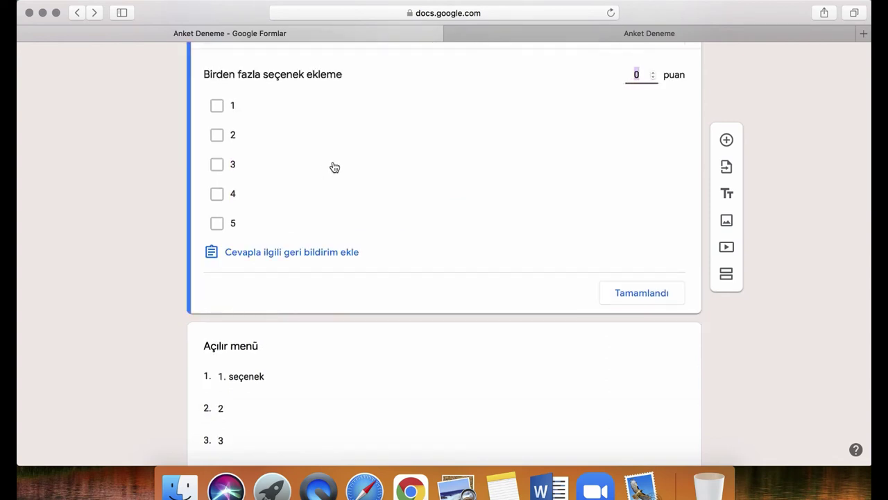
pyautogui.write('10')
pyautogui.click(217, 106)
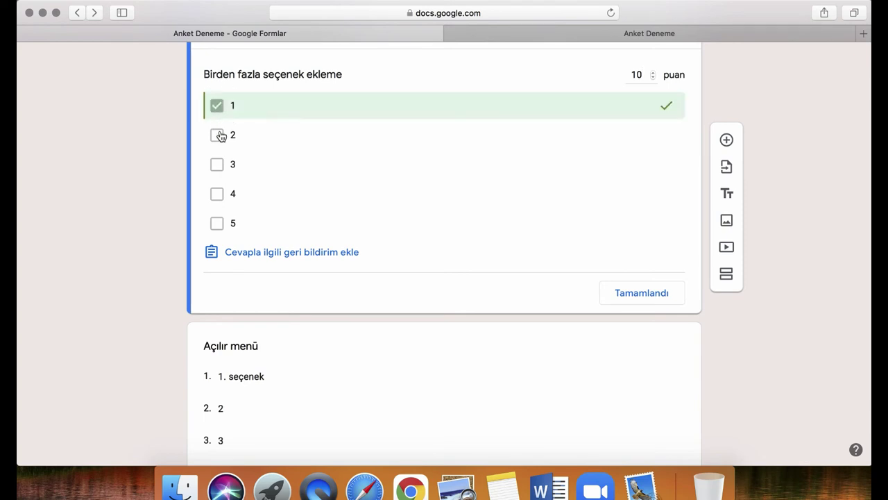
pyautogui.click(217, 164)
pyautogui.click(642, 292)
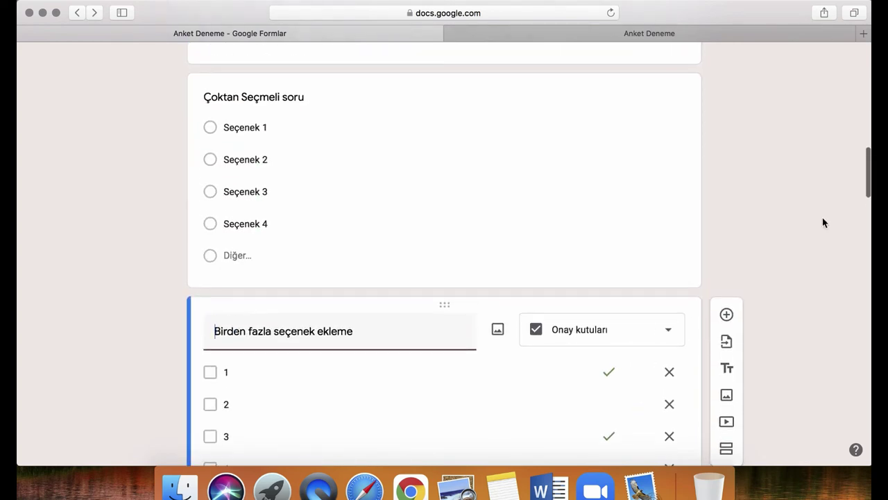
pyautogui.scroll(-2, 824, 222)
pyautogui.scroll(-2, 824, 222)
pyautogui.scroll(-3, 824, 222)
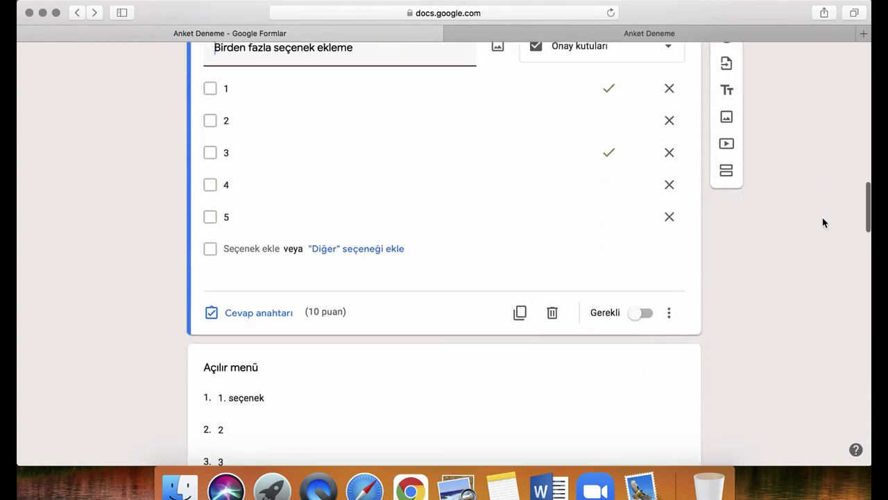
pyautogui.scroll(-4, 824, 222)
pyautogui.scroll(-2, 824, 222)
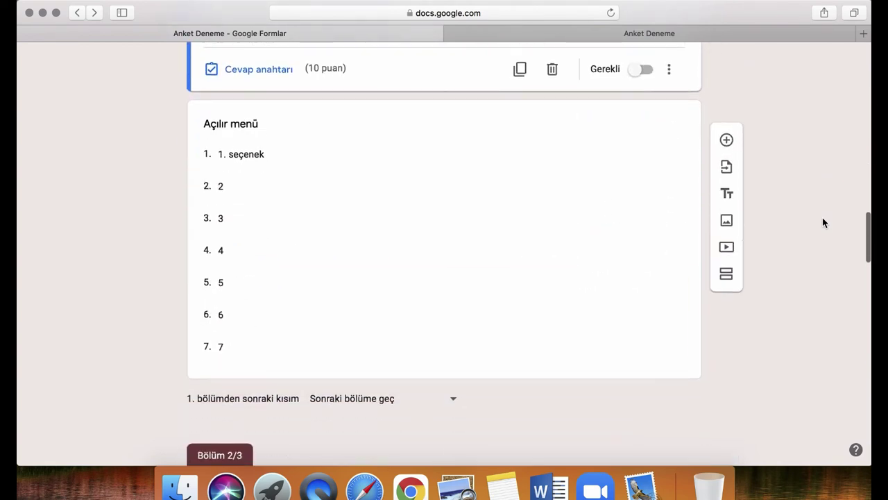
# - Give the 'Açılır menü' dropdown question 10 points with option 6 as the correct answer
pyautogui.scroll(1, 824, 222)
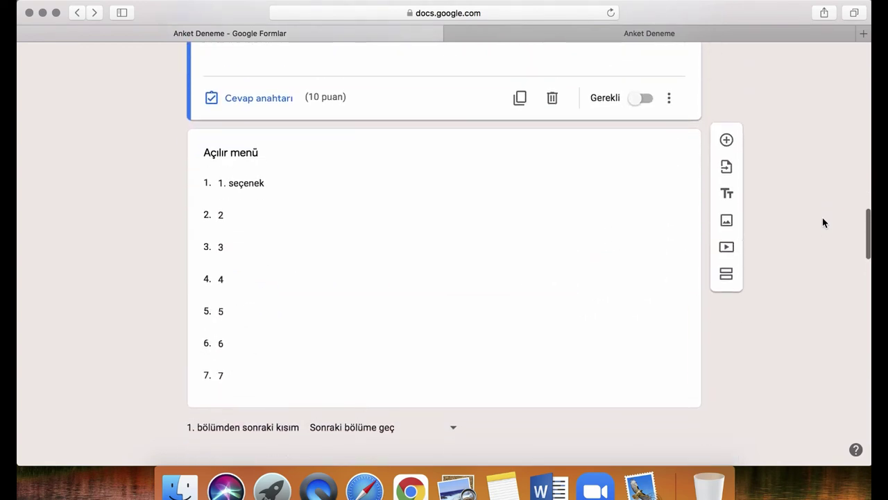
pyautogui.click(417, 330)
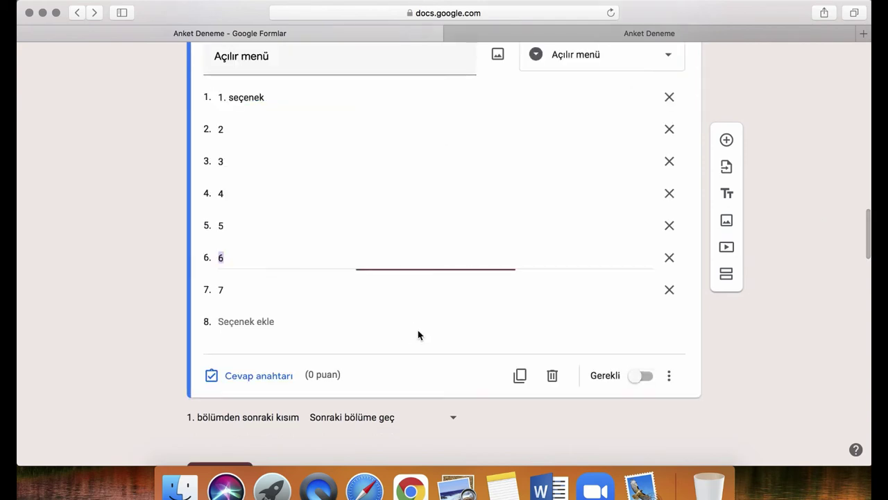
pyautogui.click(283, 375)
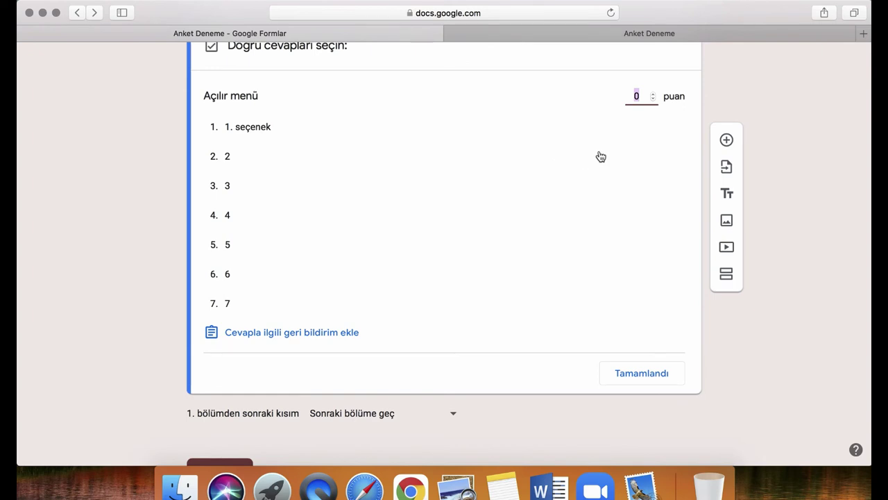
pyautogui.write('10')
pyautogui.click(232, 274)
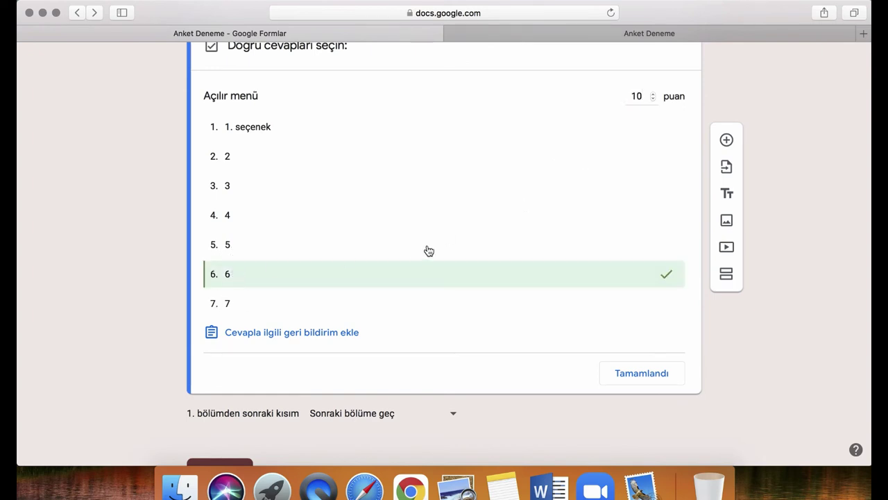
pyautogui.click(662, 372)
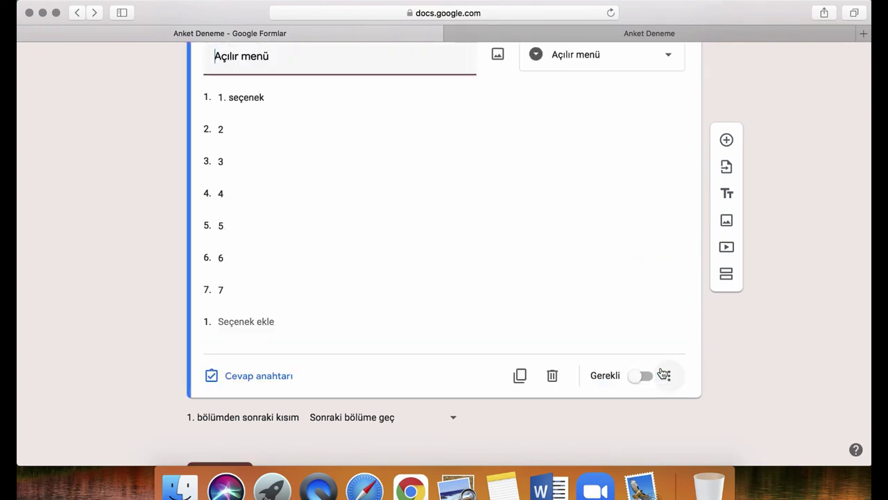
# - Set the answer key of 'Hazırladığınız dosyayı yükleyiniz.' to 10 points
pyautogui.scroll(-10, 834, 331)
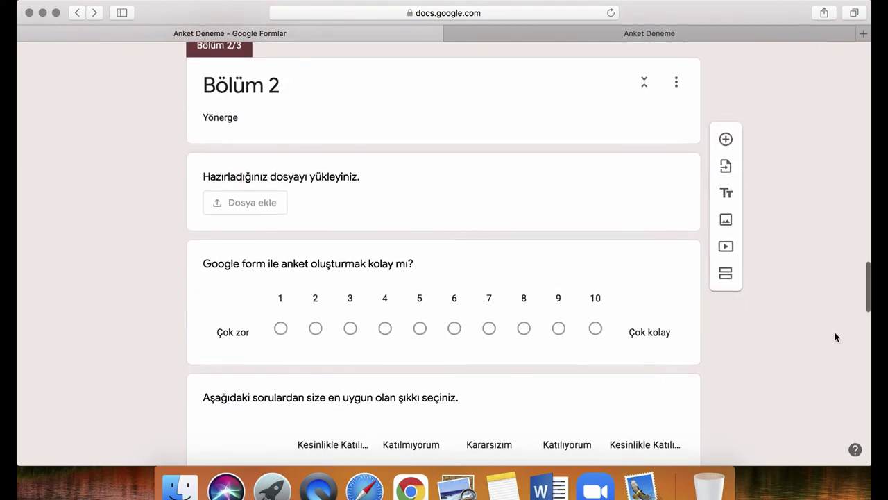
pyautogui.click(418, 225)
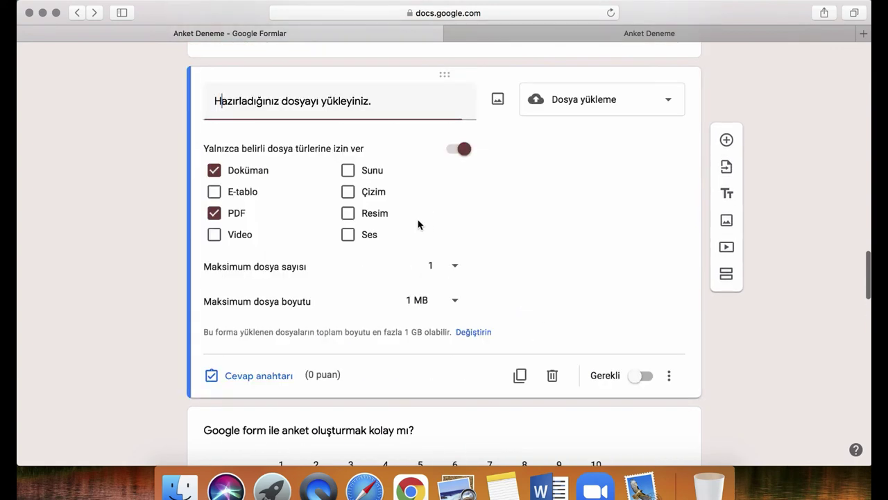
pyautogui.click(265, 377)
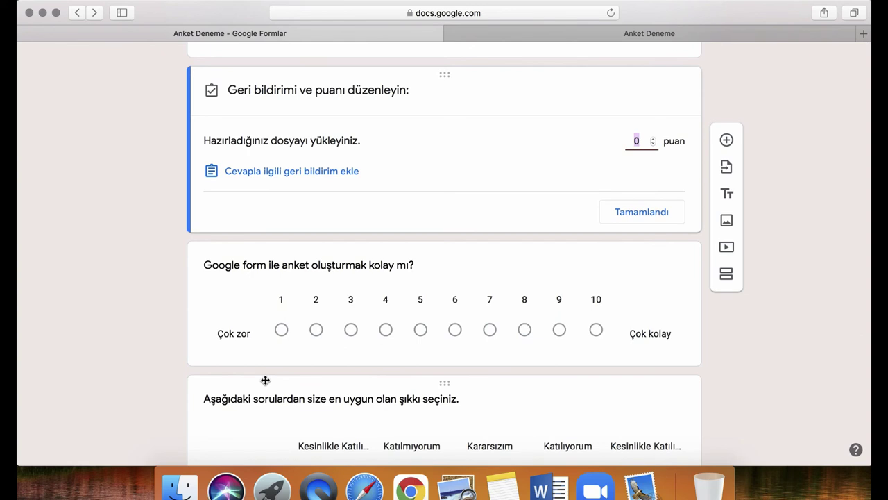
pyautogui.write('10')
pyautogui.click(638, 220)
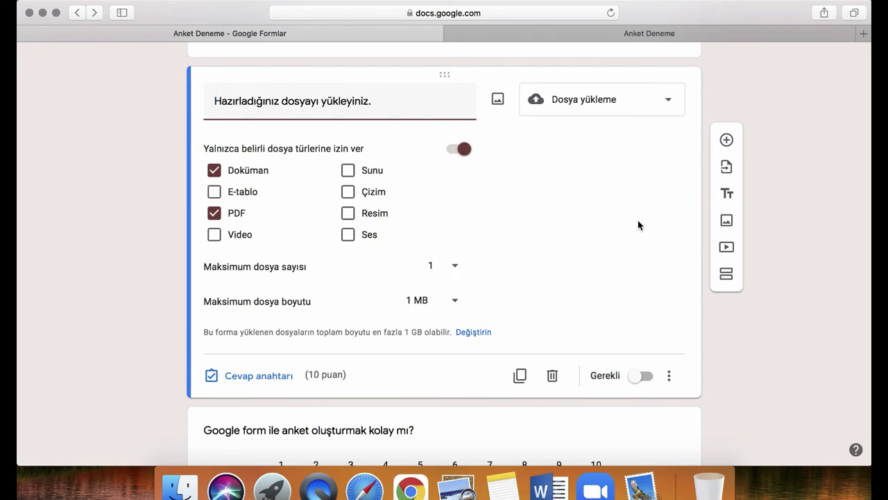
pyautogui.scroll(-4, 639, 222)
pyautogui.scroll(-3, 638, 222)
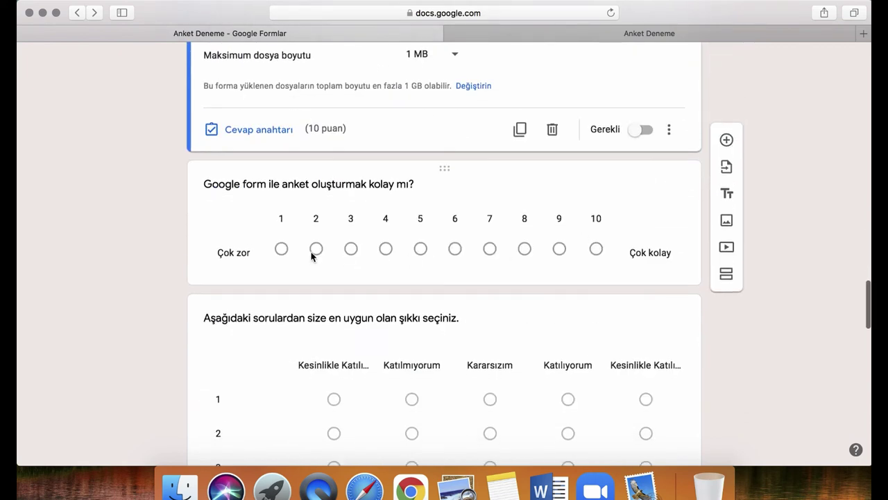
pyautogui.scroll(-4, 420, 280)
# - Scroll past the agreement grid to 'Saat bilgisi giriniz.' and set its answer key to 10 points
pyautogui.scroll(-4, 415, 318)
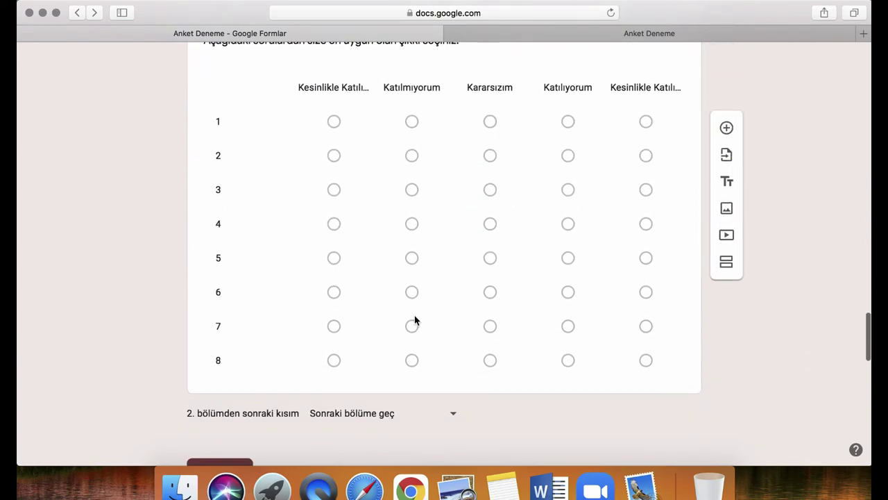
pyautogui.scroll(-2, 414, 319)
pyautogui.click(413, 315)
pyautogui.scroll(-5, 408, 325)
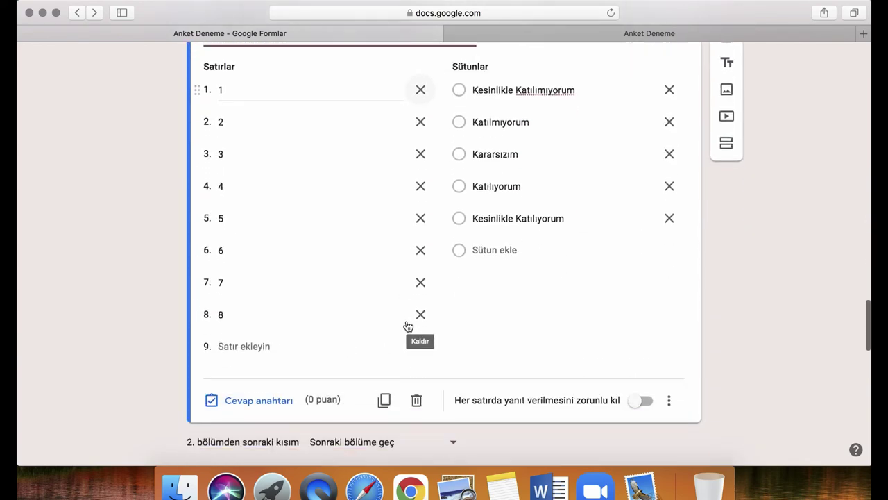
pyautogui.scroll(-1, 408, 326)
pyautogui.scroll(-1, 407, 326)
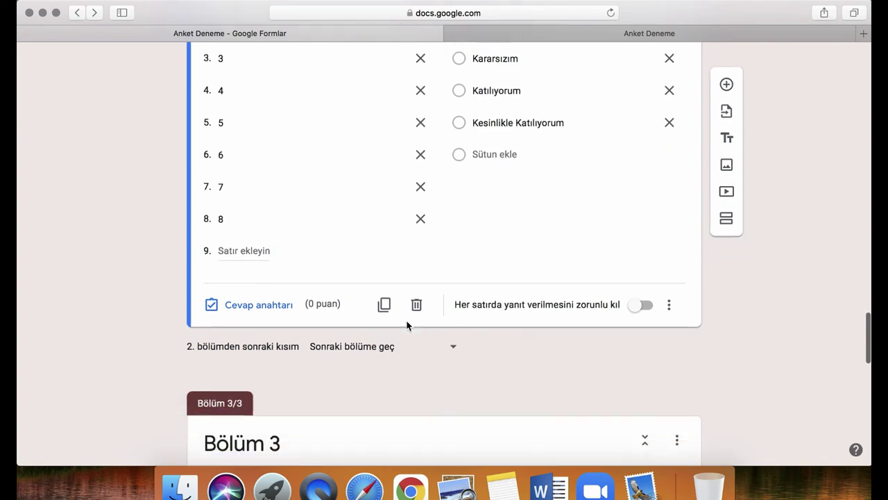
pyautogui.scroll(-3, 407, 325)
pyautogui.scroll(-7, 407, 326)
pyautogui.scroll(-8, 408, 326)
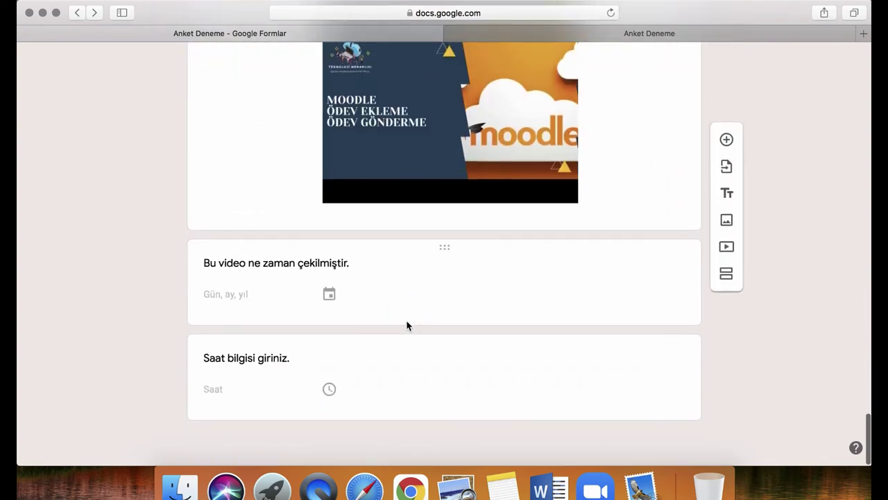
pyautogui.scroll(3, 407, 326)
pyautogui.scroll(3, 408, 325)
pyautogui.scroll(8, 407, 326)
pyautogui.scroll(-5, 408, 325)
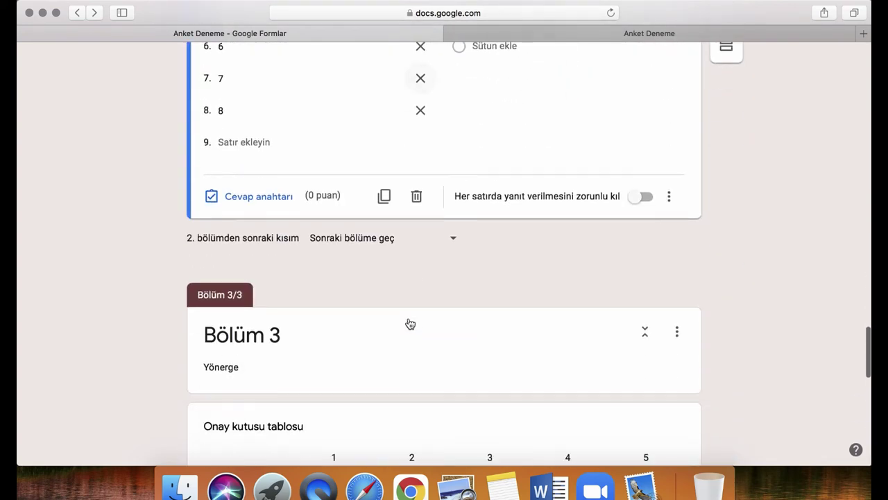
pyautogui.scroll(-10, 407, 324)
pyautogui.scroll(-4, 407, 325)
pyautogui.click(366, 380)
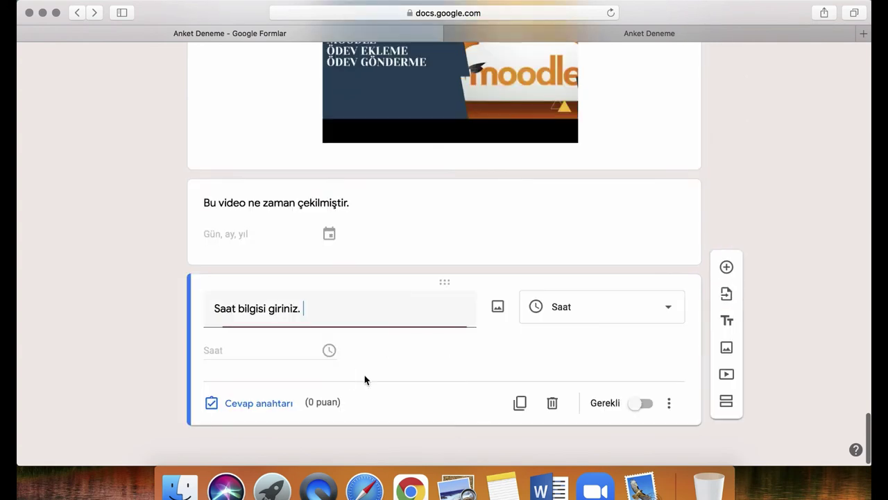
pyautogui.click(293, 404)
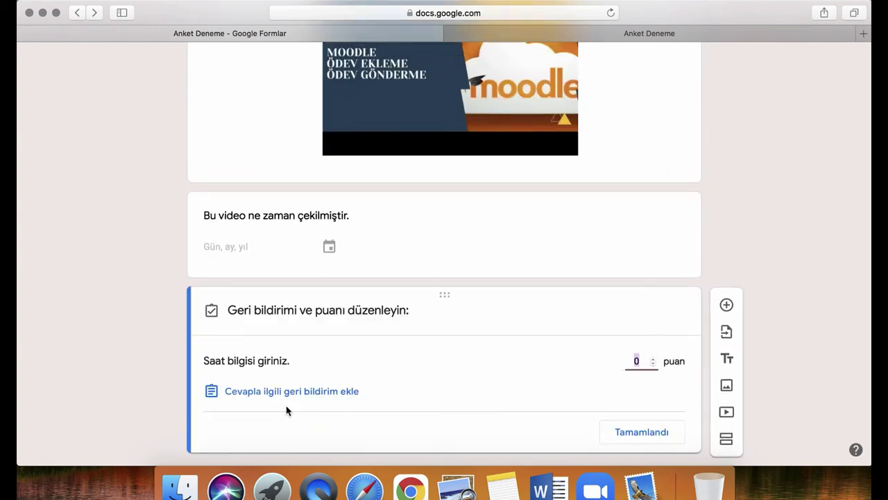
pyautogui.write('10')
pyautogui.click(635, 444)
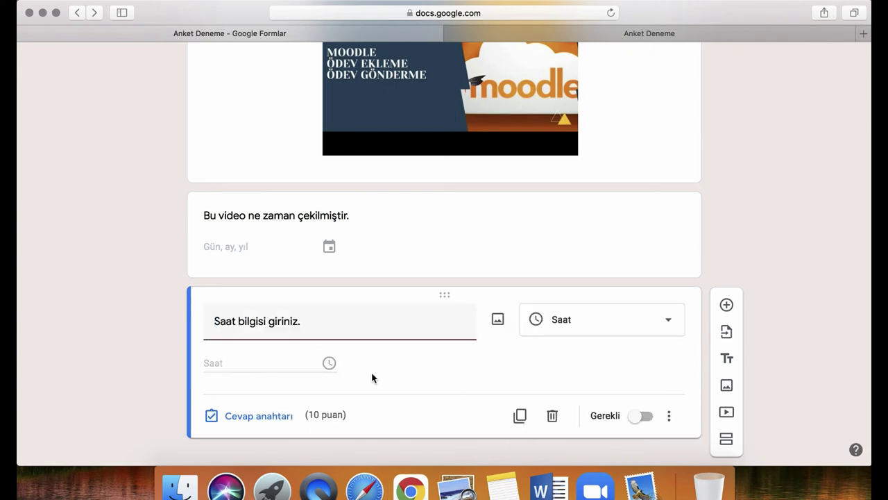
pyautogui.scroll(20, 372, 377)
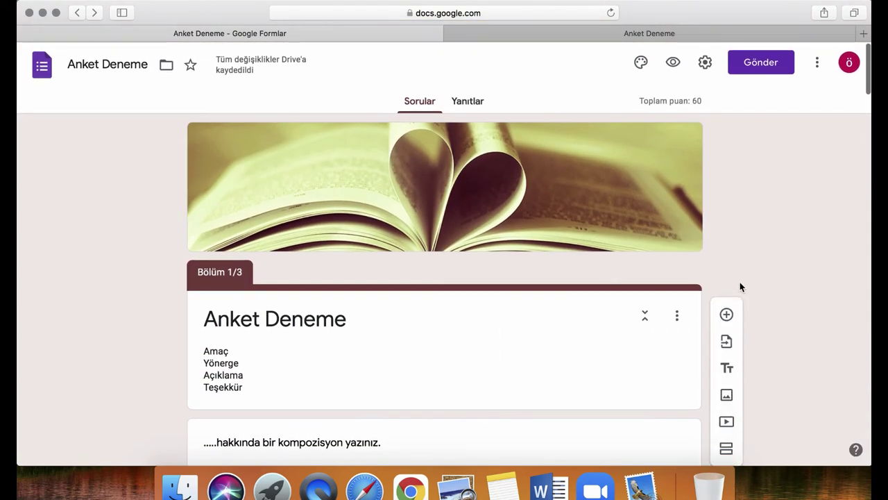
pyautogui.moveTo(639, 101); pyautogui.dragTo(714, 100)
pyautogui.click(728, 173)
pyautogui.scroll(-6, 727, 174)
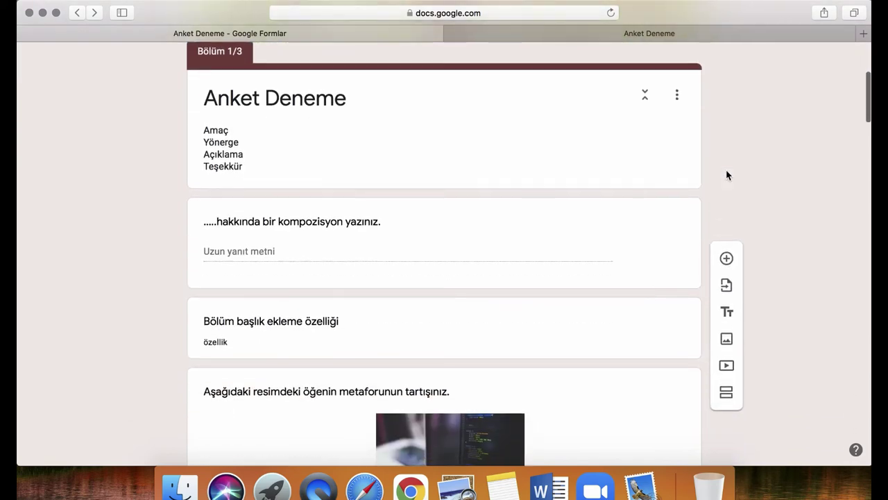
pyautogui.scroll(-4, 727, 175)
pyautogui.scroll(-2, 727, 175)
pyautogui.scroll(-3, 728, 175)
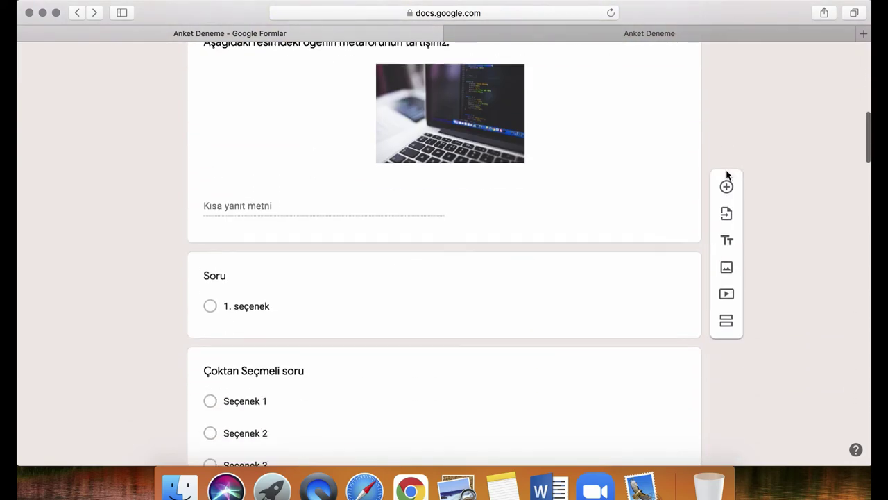
pyautogui.scroll(-4, 727, 175)
pyautogui.scroll(-3, 727, 175)
pyautogui.scroll(-5, 727, 175)
pyautogui.scroll(-4, 727, 175)
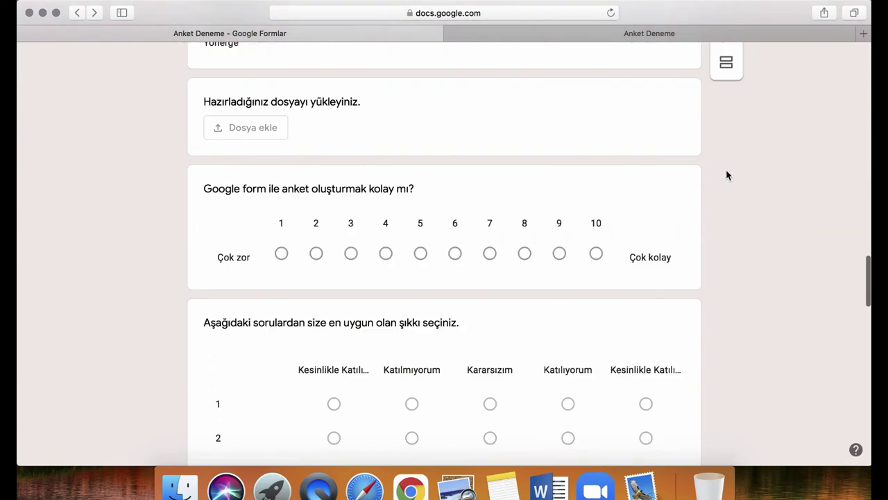
pyautogui.scroll(-5, 727, 175)
pyautogui.scroll(-8, 727, 175)
pyautogui.scroll(6, 727, 175)
pyautogui.scroll(15, 727, 175)
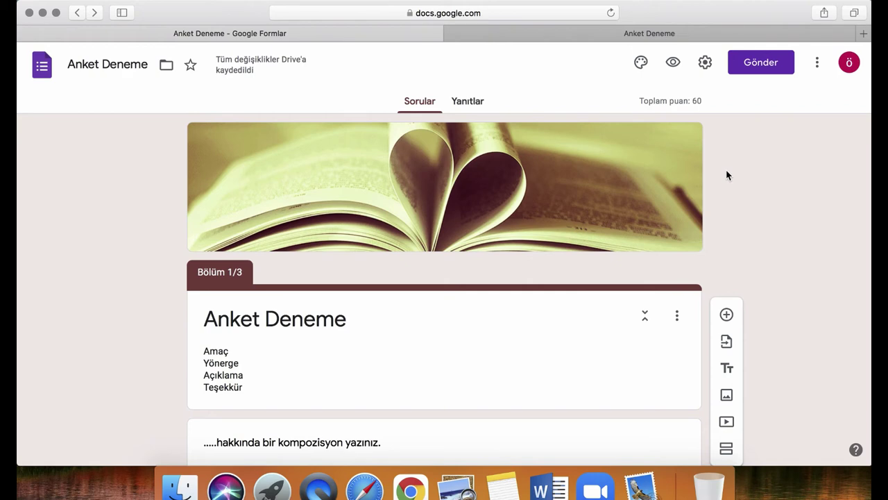
# - Review the Testler settings, cancel without changes, and open the Gönder e-mail dialog
pyautogui.click(706, 63)
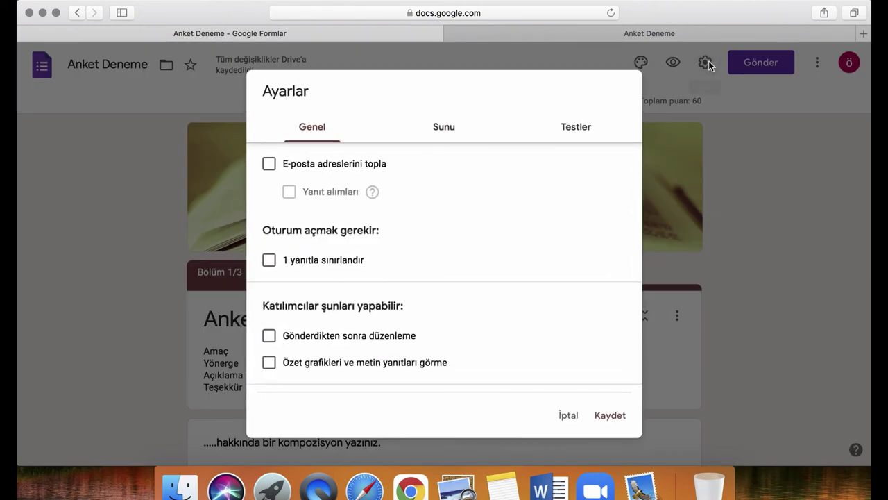
pyautogui.click(576, 126)
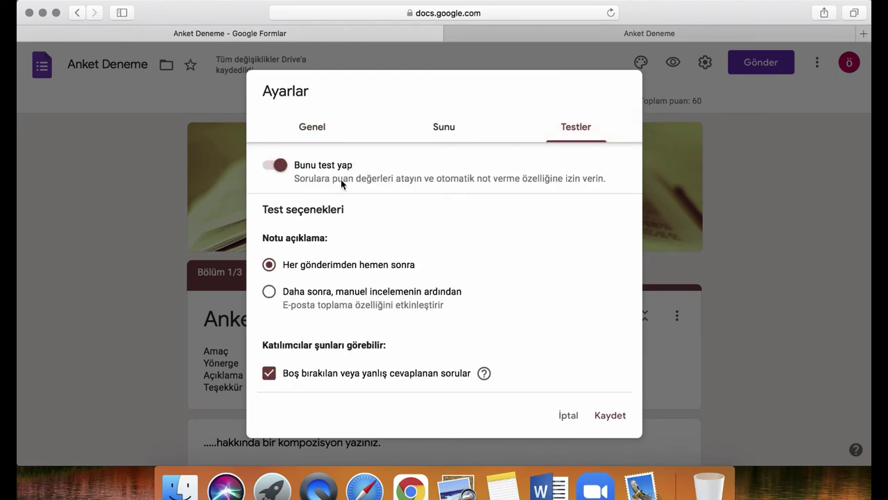
pyautogui.click(569, 415)
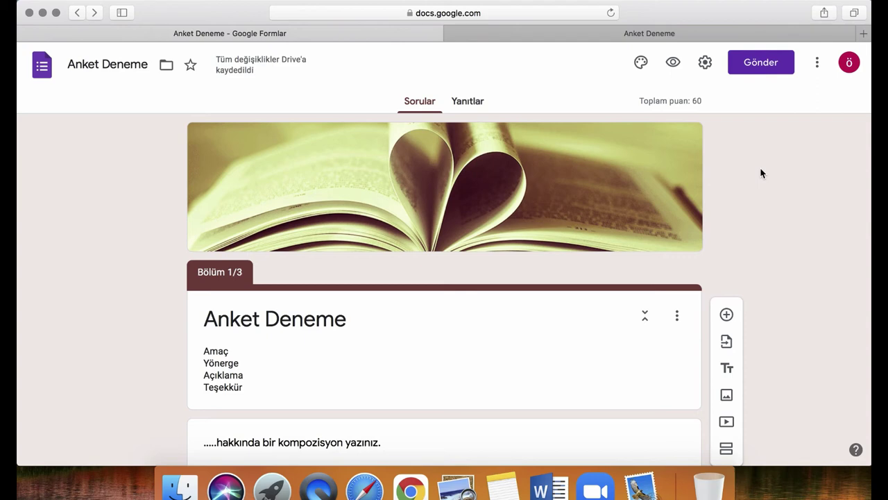
pyautogui.click(772, 75)
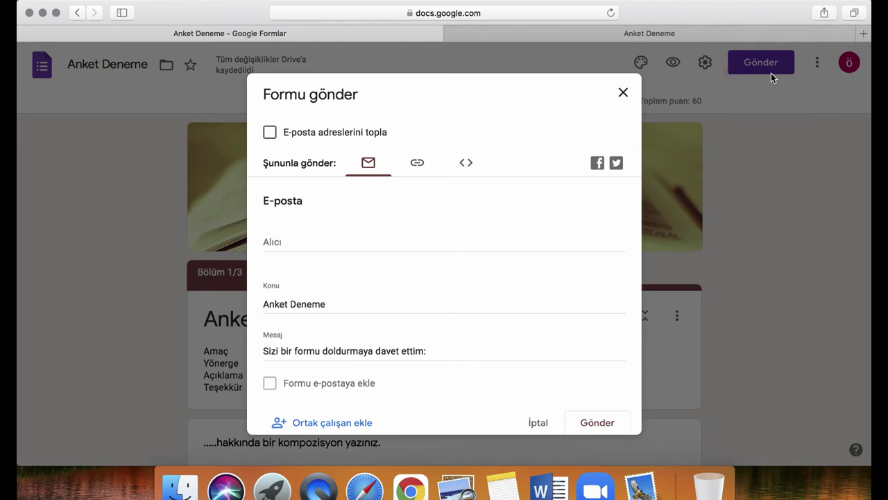
pyautogui.scroll(-1, 444, 250)
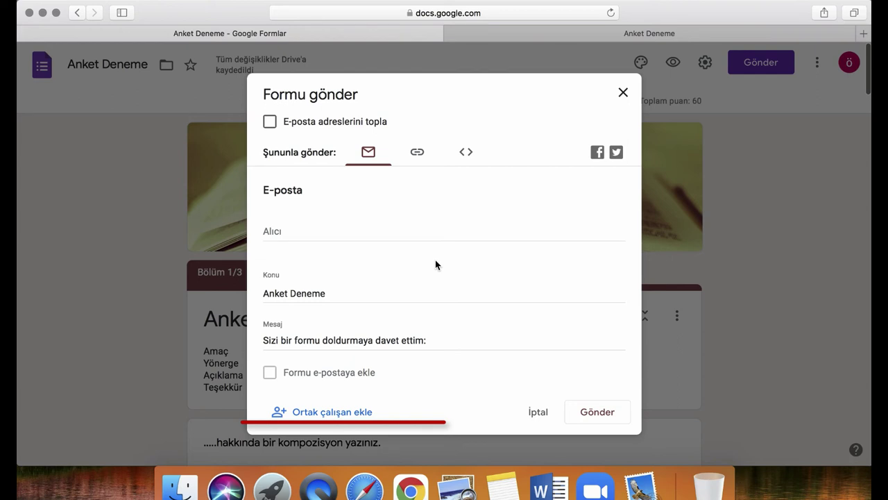
# - Add a collaborator's e-mail address as an editor of Anket Deneme with the Düzenleyen role
pyautogui.click(331, 412)
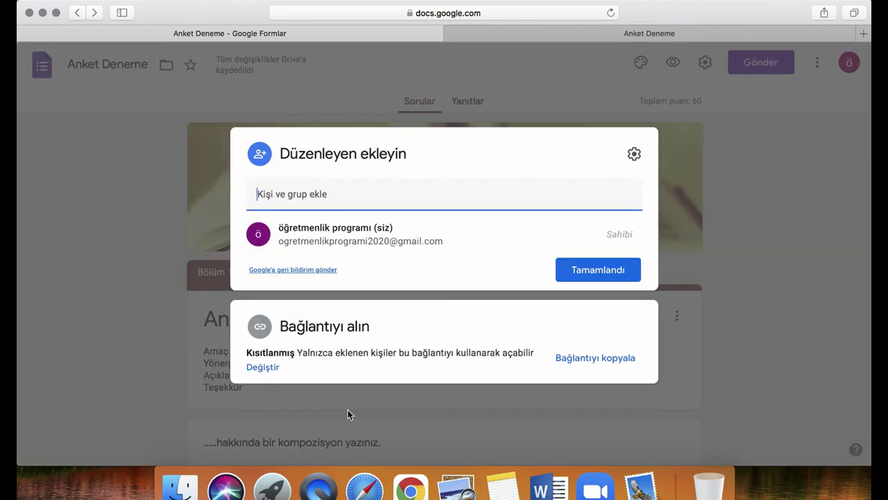
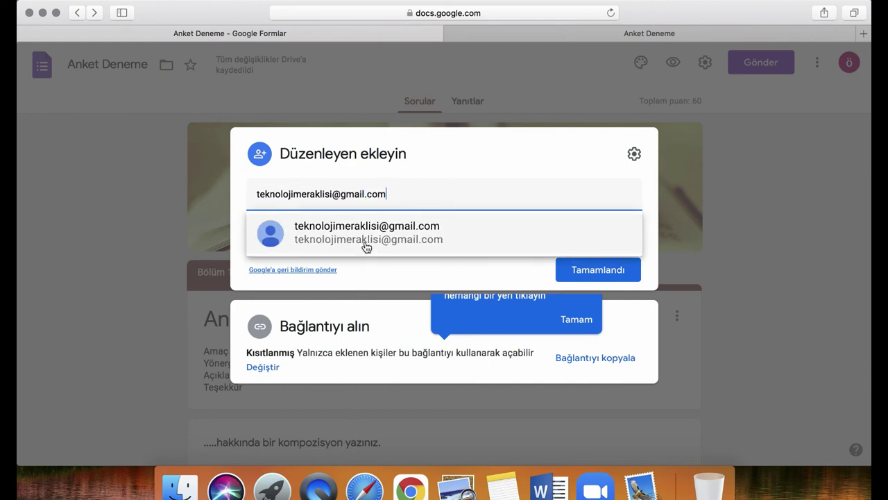
pyautogui.click(365, 243)
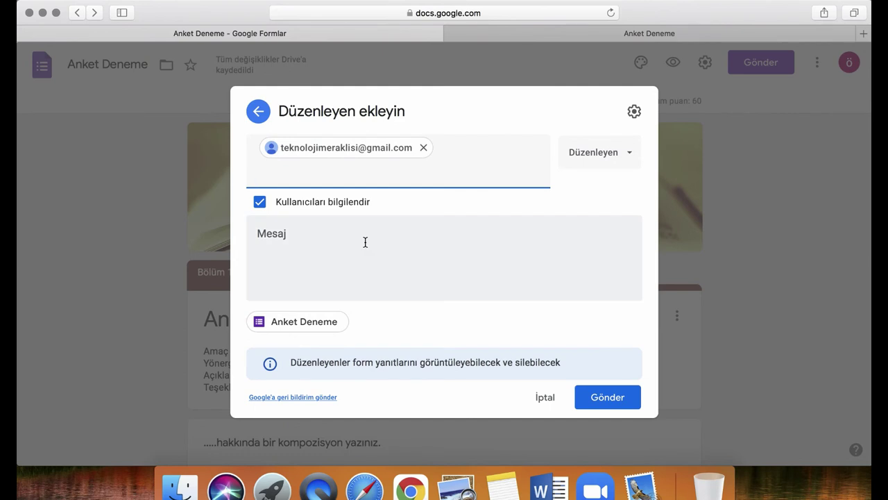
pyautogui.click(594, 160)
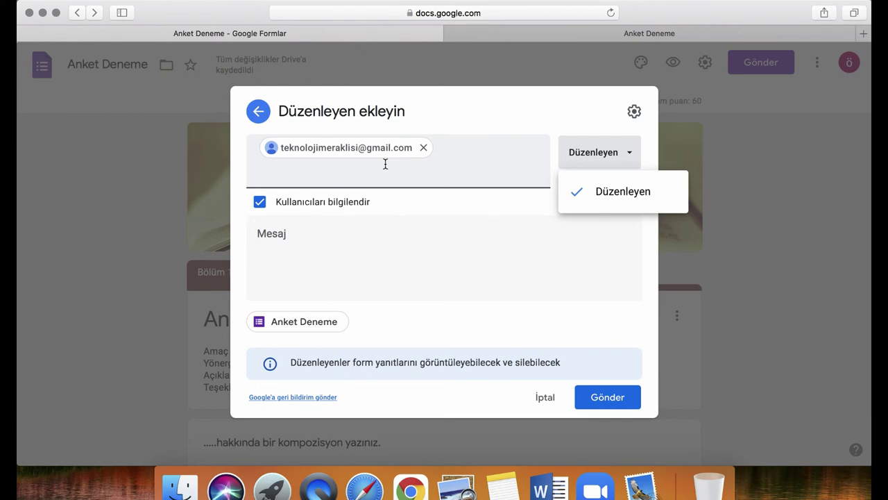
pyautogui.click(603, 401)
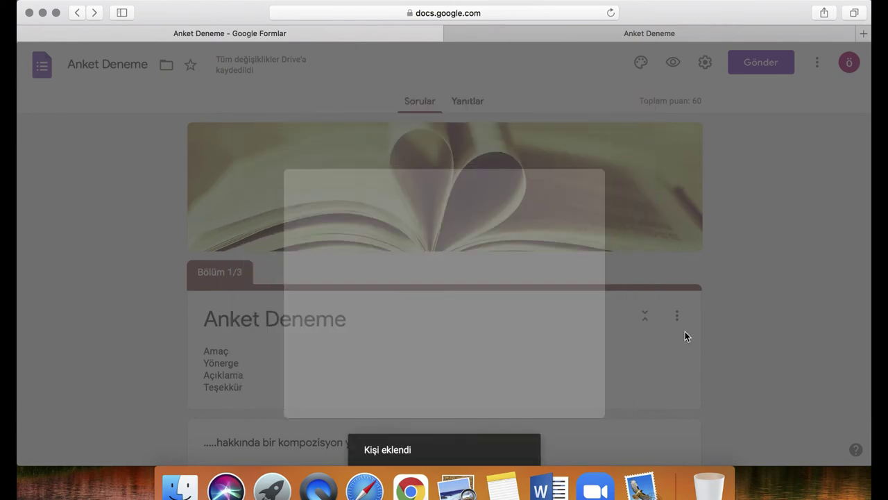
# - Open the send-by-email dialog and pick the recipient's e-mail address from the autocomplete suggestion
pyautogui.scroll(-2, 617, 360)
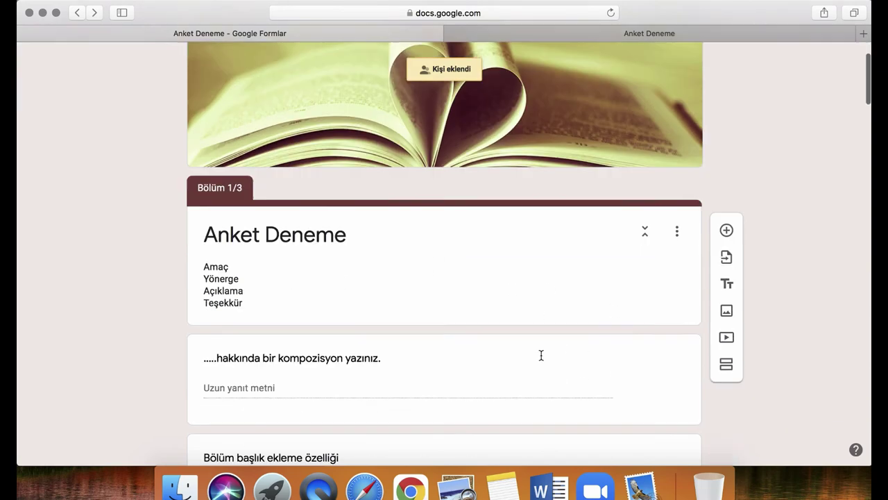
pyautogui.scroll(-3, 541, 354)
pyautogui.scroll(-3, 582, 334)
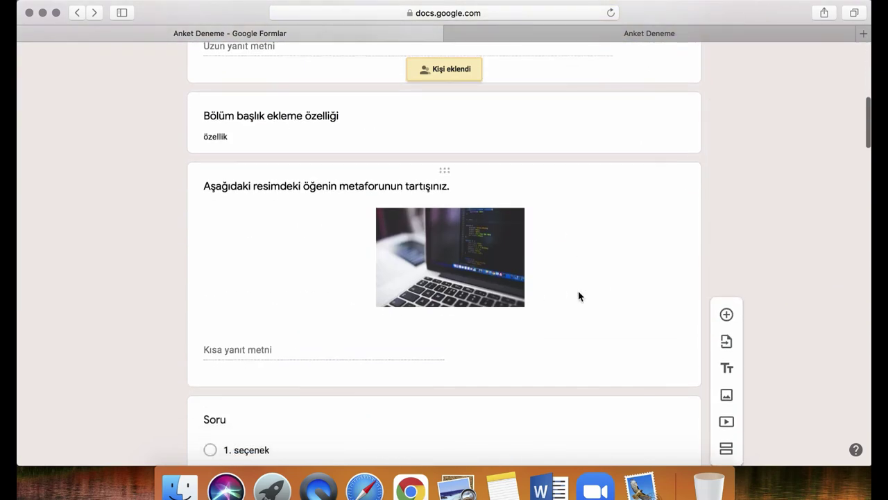
pyautogui.scroll(6, 578, 290)
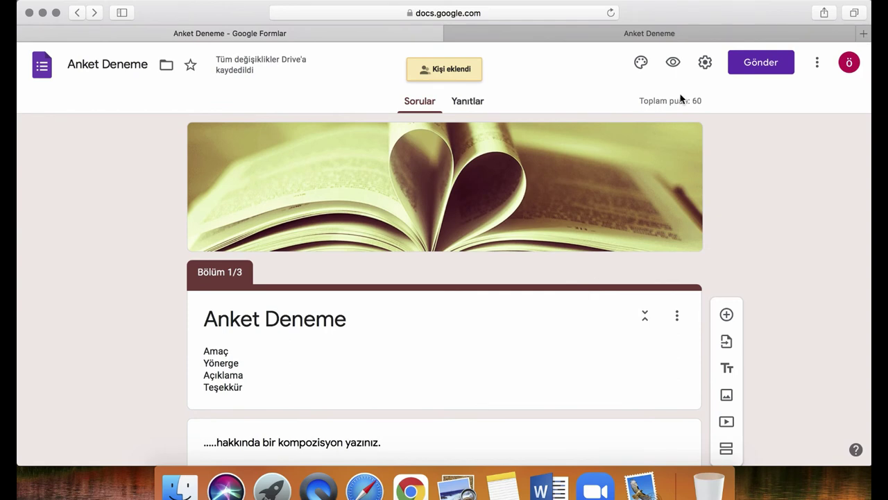
pyautogui.click(760, 63)
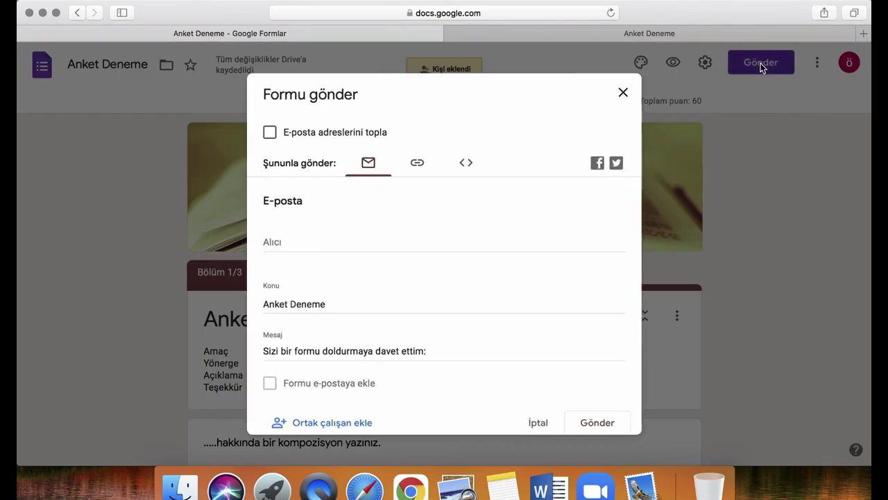
pyautogui.scroll(-1, 359, 405)
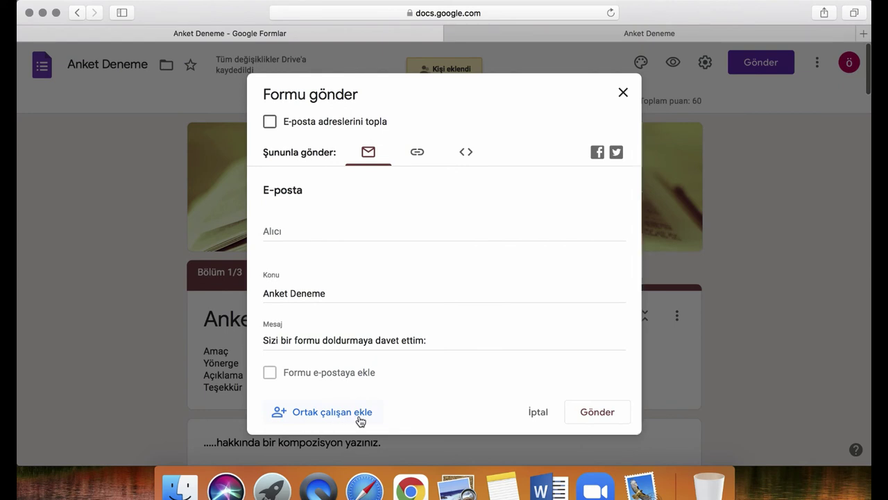
pyautogui.scroll(1, 375, 413)
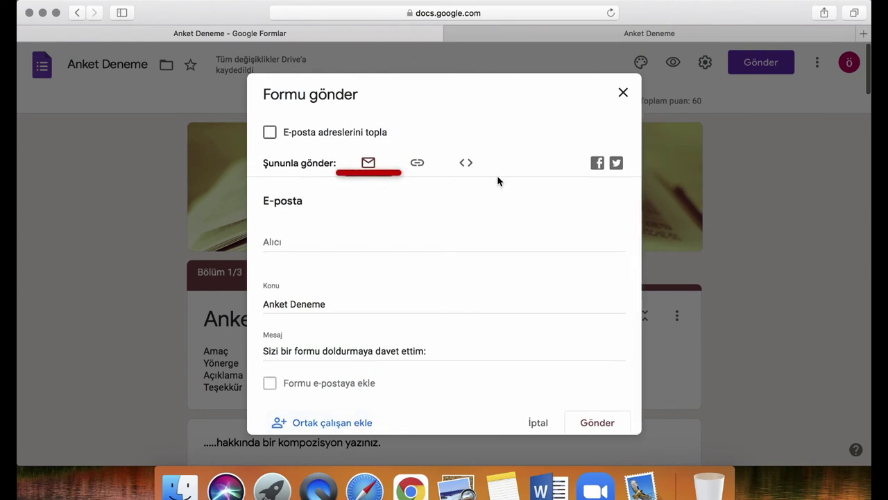
pyautogui.click(300, 243)
pyautogui.write('te')
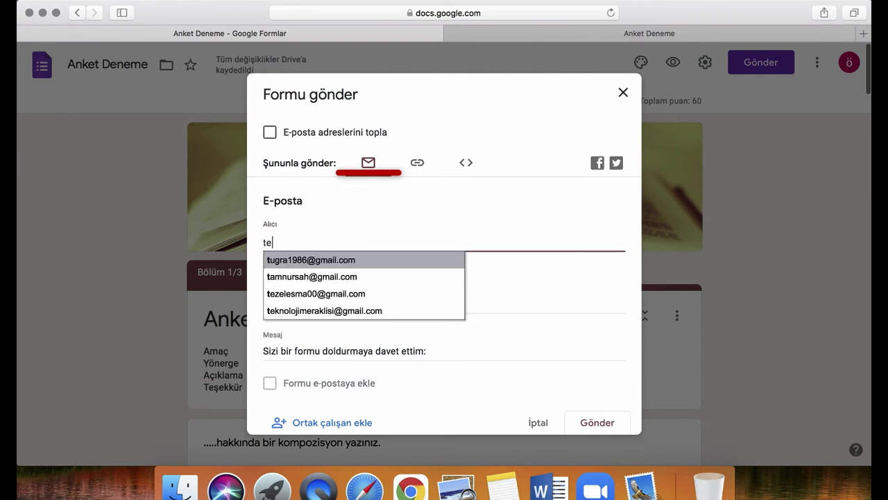
pyautogui.write('k')
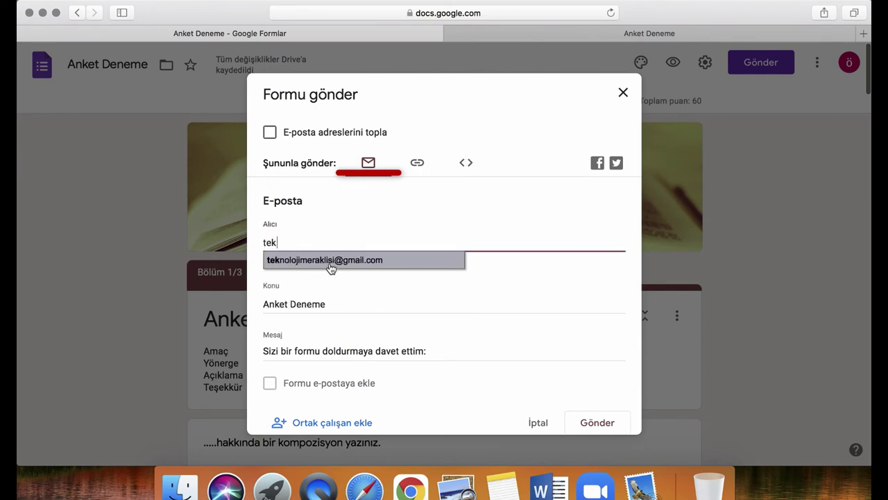
pyautogui.click(331, 261)
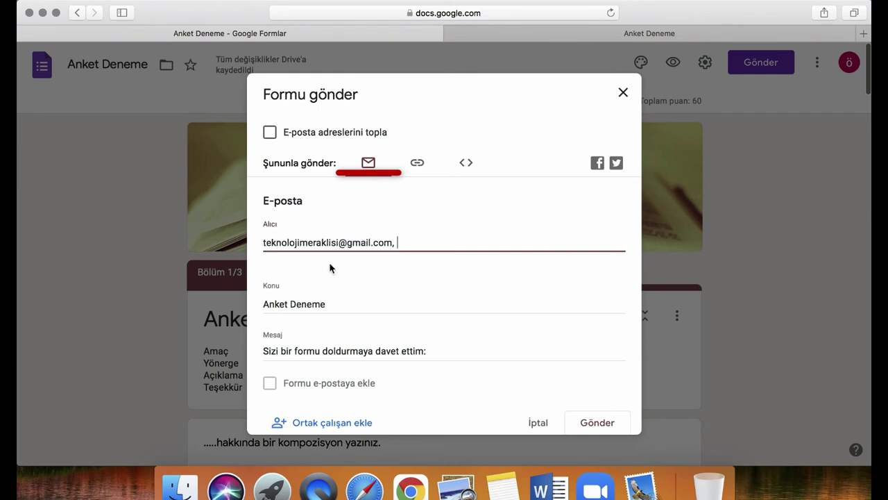
# - Check the 'Anket Deneme' subject and append 'Açıklama' to the end of the message
pyautogui.click(321, 304)
pyautogui.scroll(-1, 336, 304)
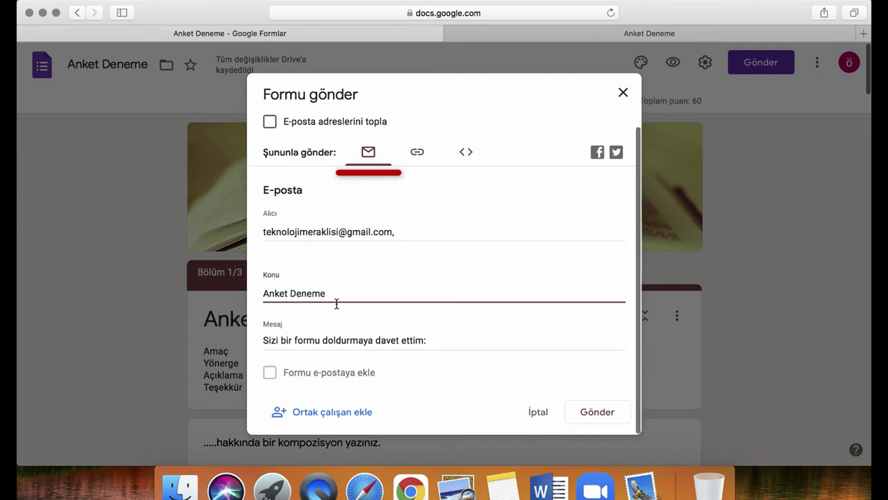
pyautogui.moveTo(340, 292); pyautogui.dragTo(258, 293)
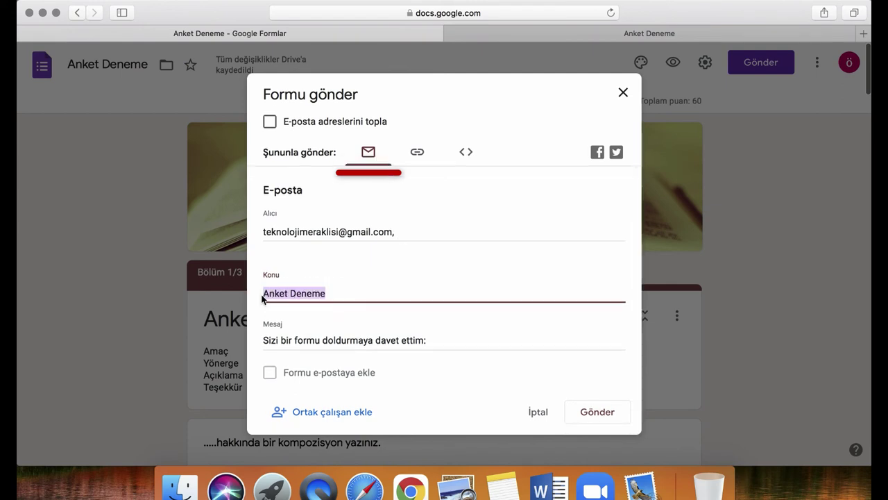
pyautogui.click(457, 340)
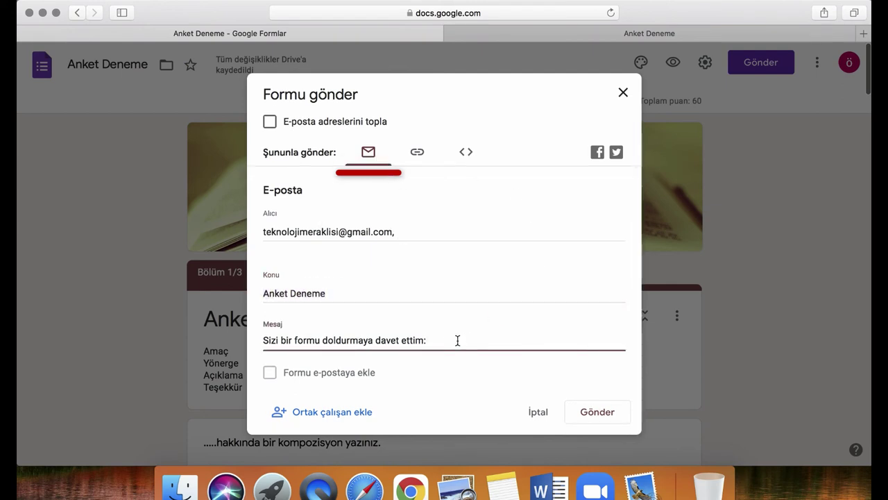
pyautogui.click(430, 232)
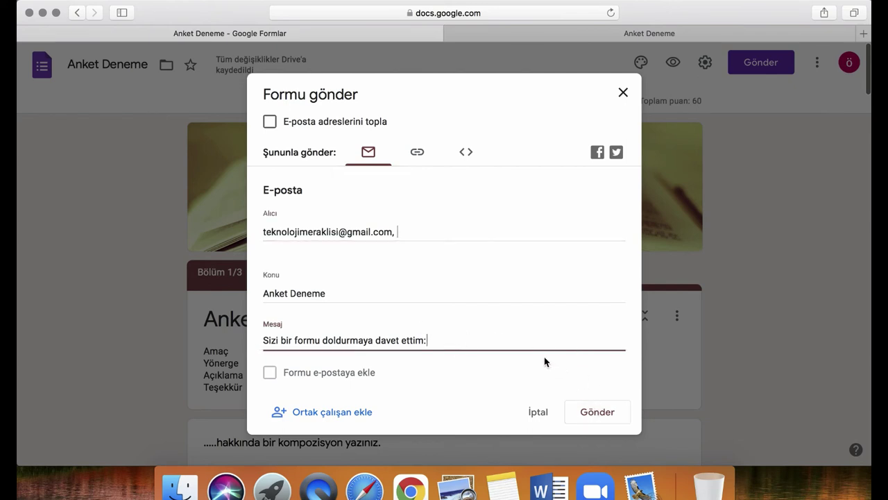
pyautogui.write('Açıklama')
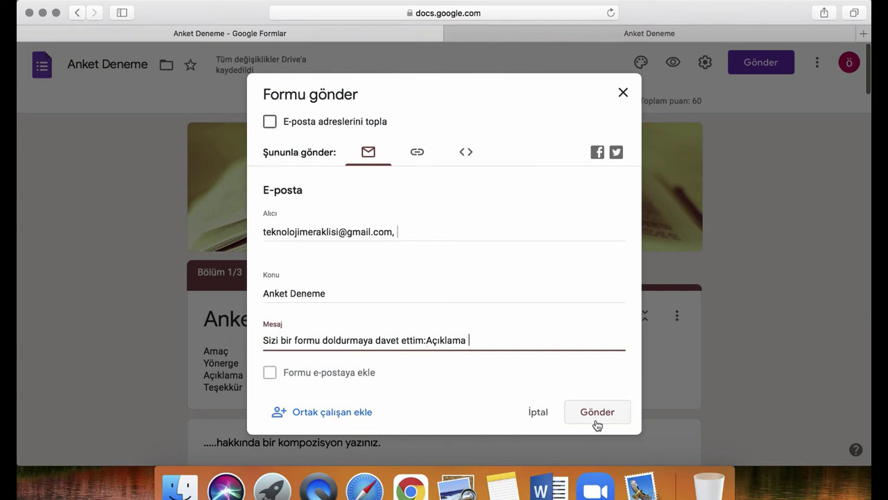
# - Toggle e-mail collection on and off, then shorten the form's share link and copy it
pyautogui.click(269, 122)
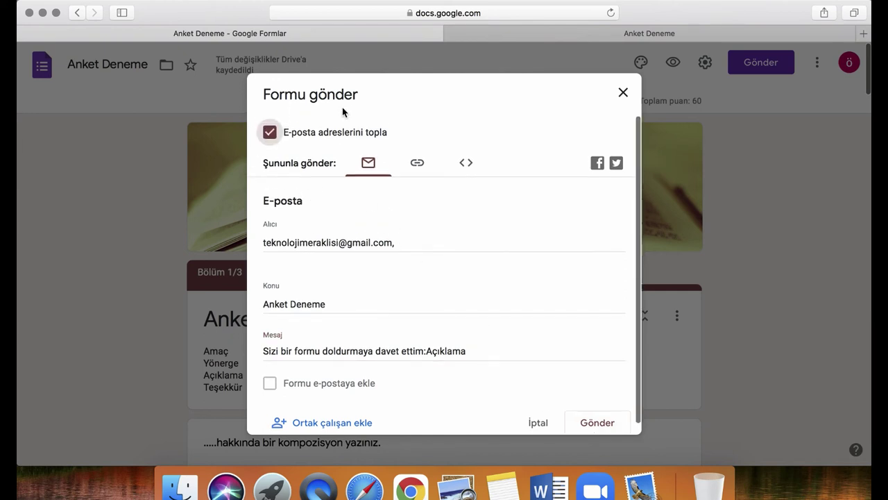
pyautogui.click(270, 136)
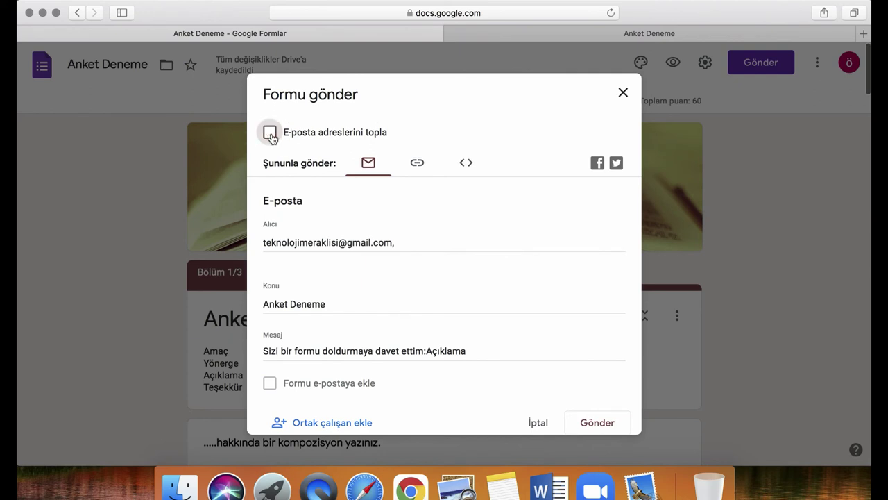
pyautogui.click(418, 164)
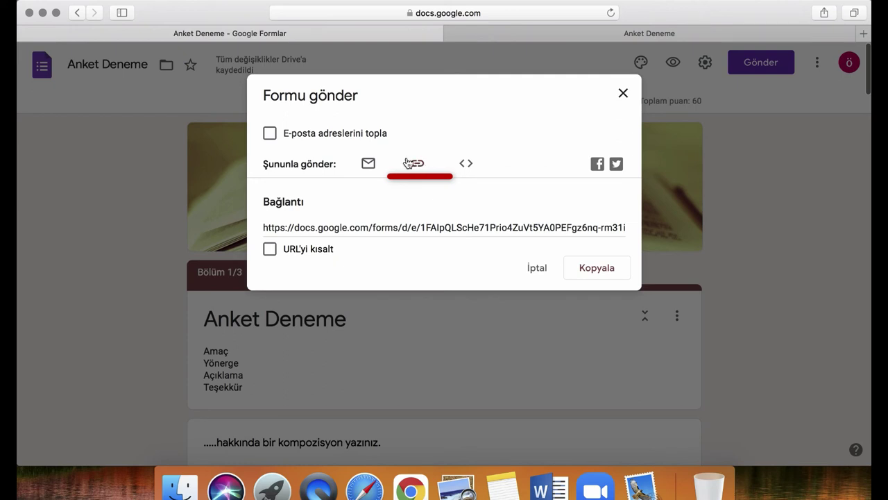
pyautogui.click(324, 234)
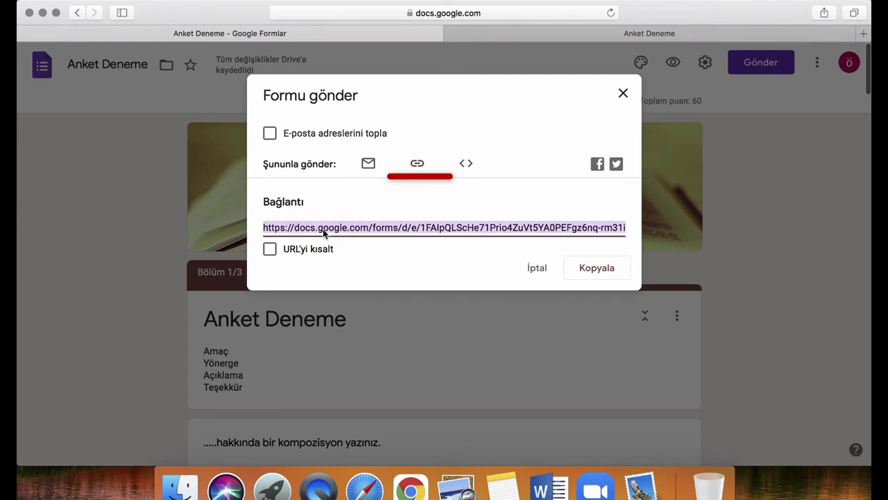
pyautogui.click(268, 252)
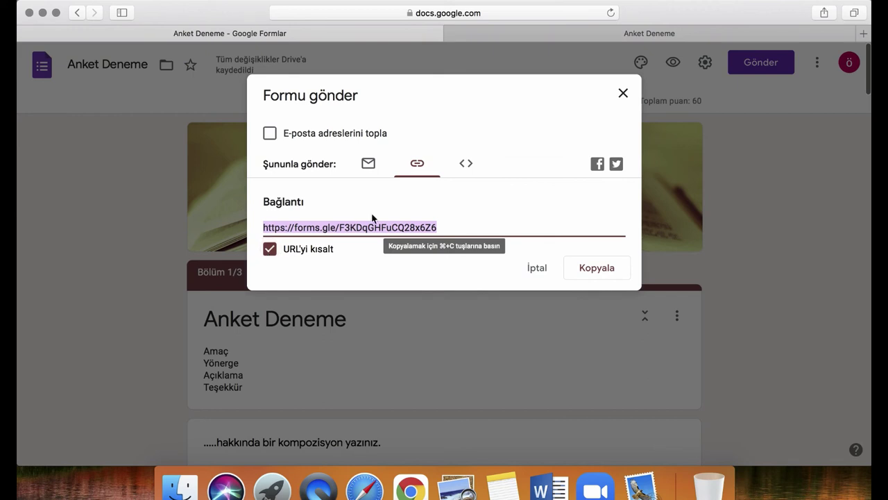
pyautogui.rightClick(426, 231)
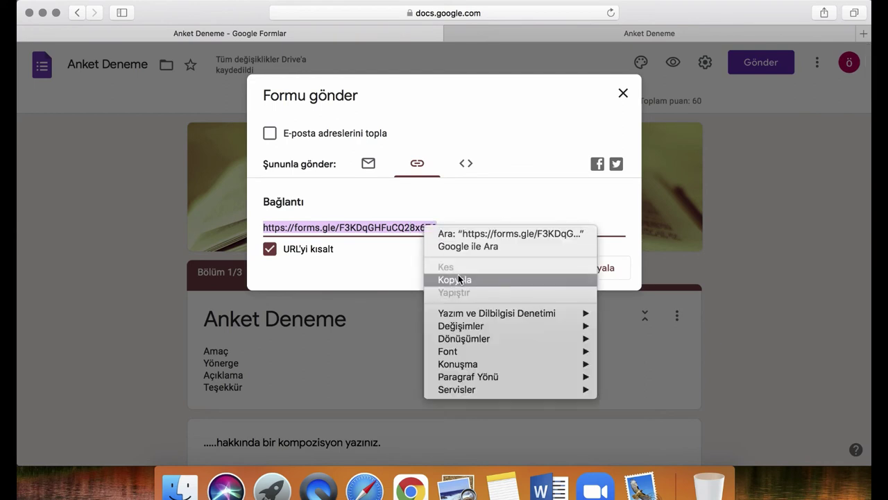
pyautogui.click(457, 279)
# - Open the copied forms.gle link in Chrome and scroll through page 1 of the live form
pyautogui.click(426, 490)
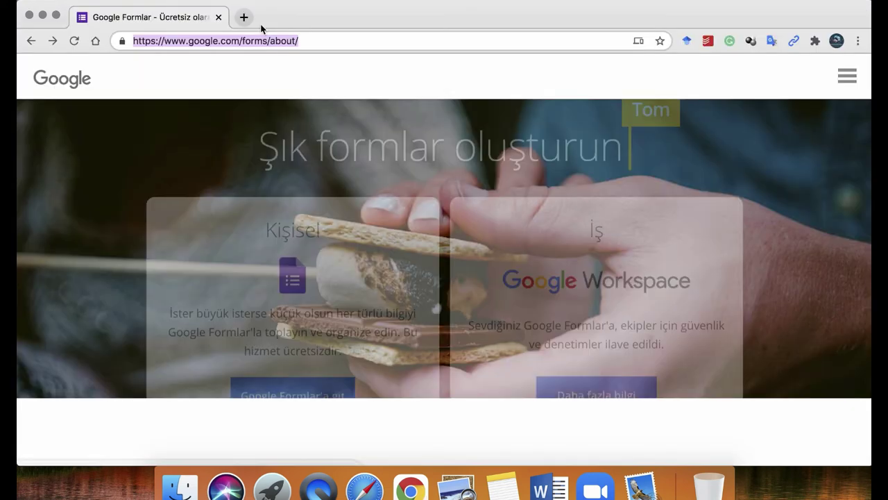
pyautogui.write('https://forms.gle/F3KDqGHFuCQ28x6Z6')
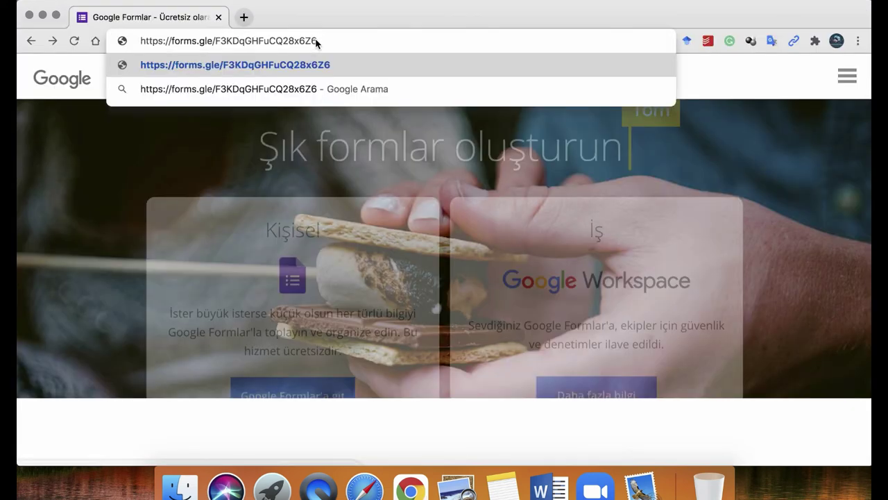
pyautogui.press('Return')
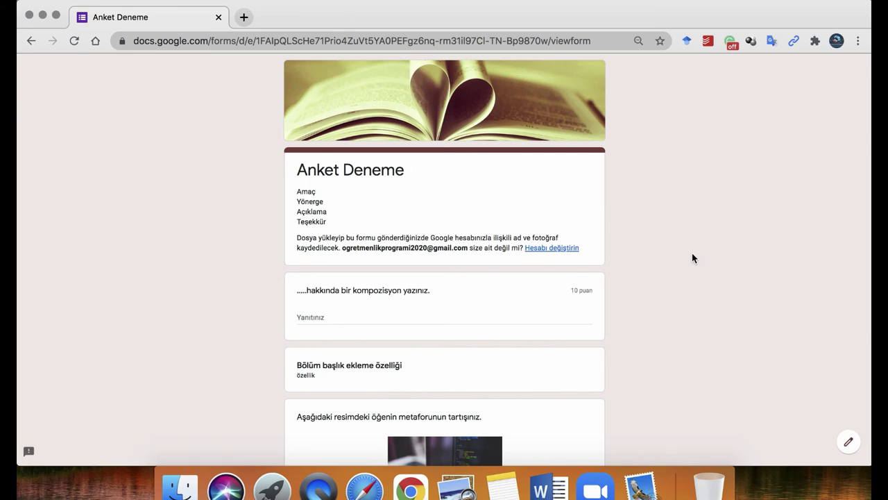
pyautogui.scroll(-1, 692, 253)
pyautogui.scroll(-2, 692, 252)
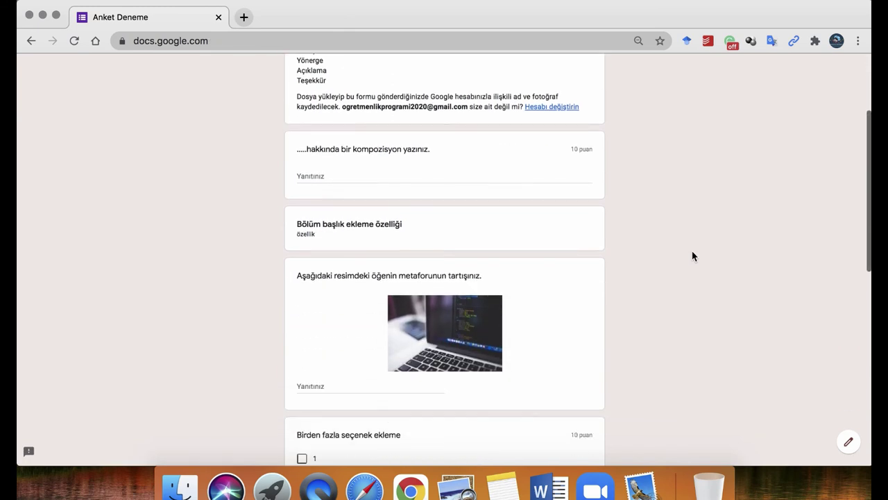
pyautogui.scroll(-2, 692, 252)
pyautogui.scroll(-1, 692, 253)
pyautogui.scroll(-2, 692, 256)
pyautogui.scroll(-3, 692, 257)
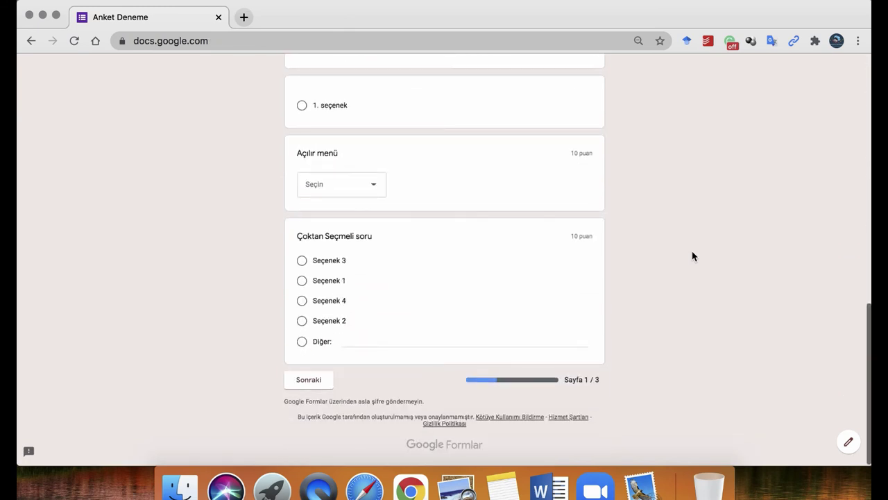
pyautogui.scroll(4, 692, 256)
pyautogui.scroll(5, 692, 256)
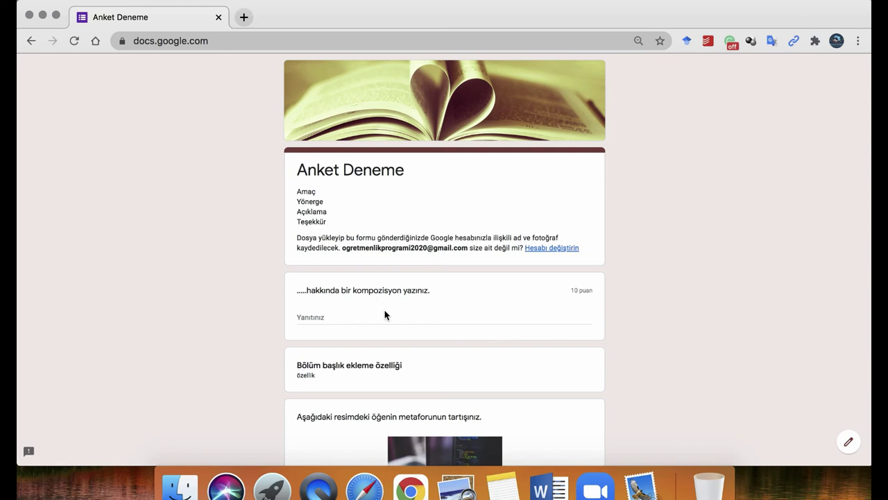
# - Type 'ss' and 'sssss' into the composition and picture questions and tick option 1
pyautogui.click(364, 324)
pyautogui.write('ssssss')
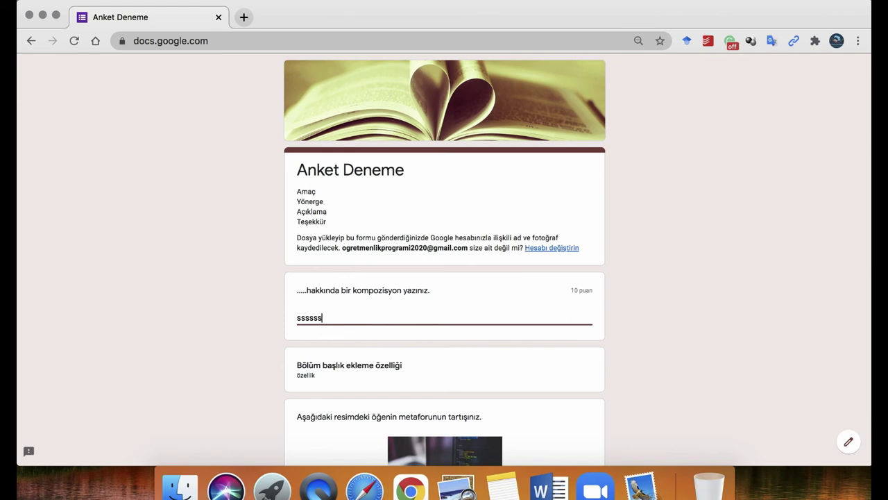
pyautogui.scroll(-5, 361, 319)
pyautogui.scroll(-2, 361, 320)
pyautogui.click(331, 312)
pyautogui.write('ss')
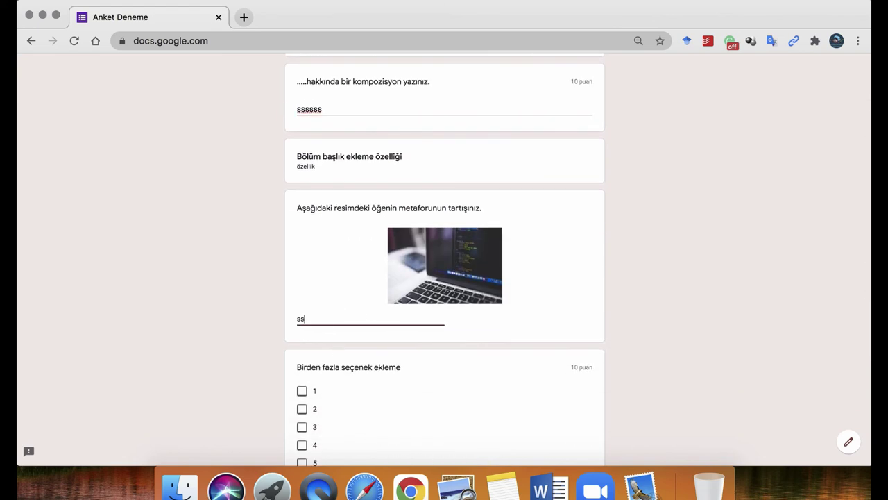
pyautogui.write('sss')
pyautogui.scroll(-4, 347, 277)
pyautogui.click(302, 275)
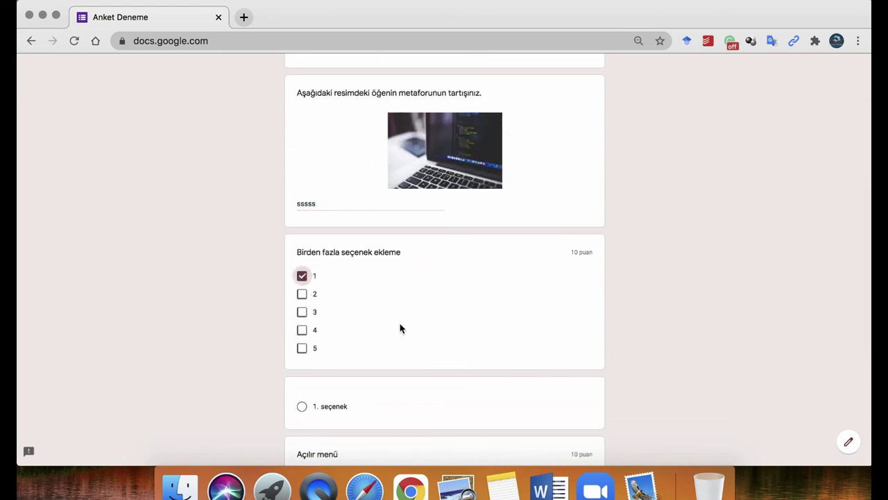
pyautogui.scroll(-3, 400, 328)
# - Choose 5 in Açılır menü and Seçenek 2 for the multiple-choice question
pyautogui.click(349, 354)
pyautogui.click(334, 391)
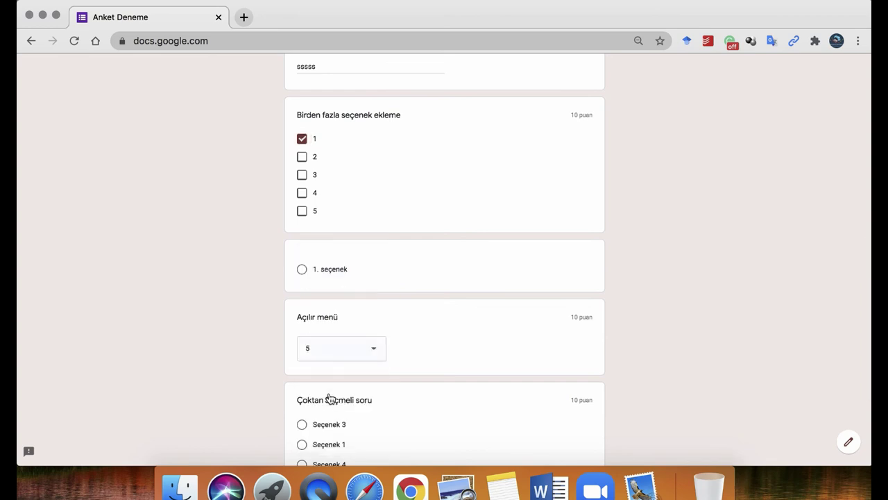
pyautogui.scroll(-3, 331, 399)
pyautogui.click(303, 338)
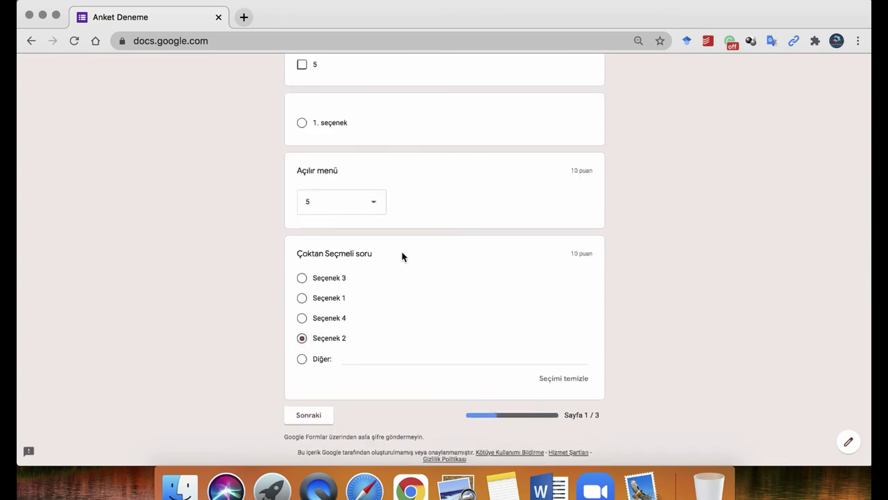
pyautogui.scroll(10, 441, 206)
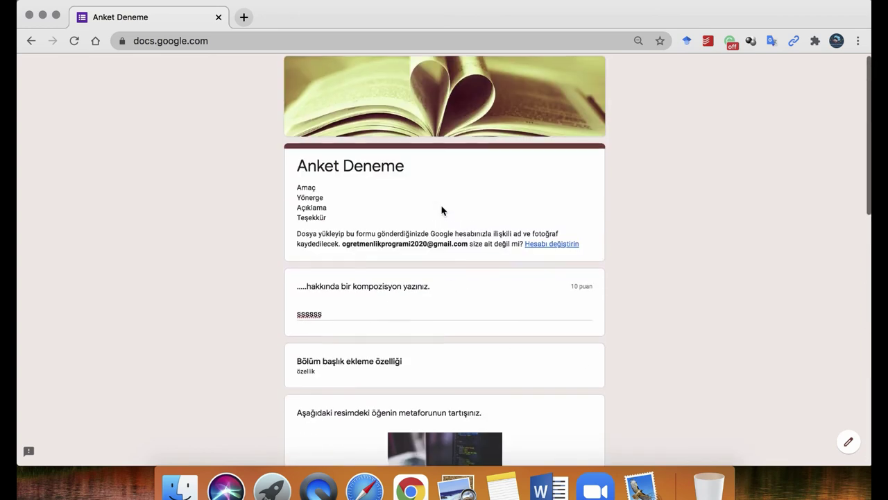
pyautogui.scroll(-12, 442, 208)
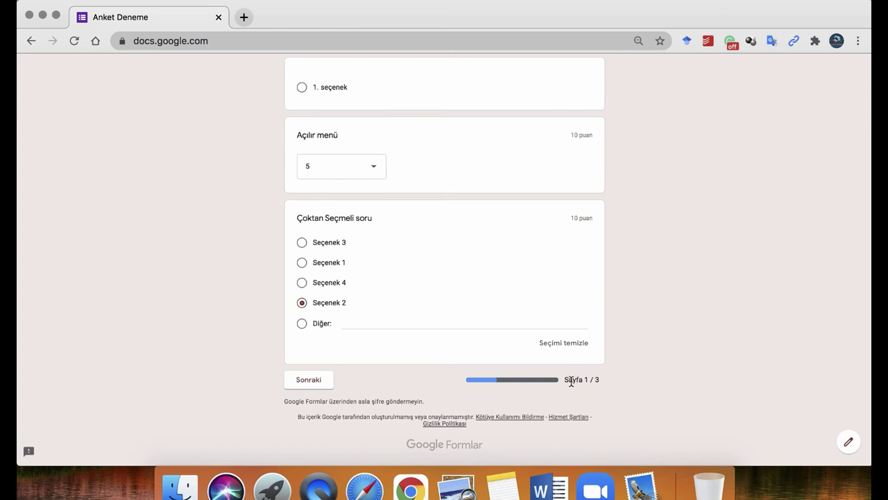
pyautogui.moveTo(571, 380); pyautogui.dragTo(603, 379)
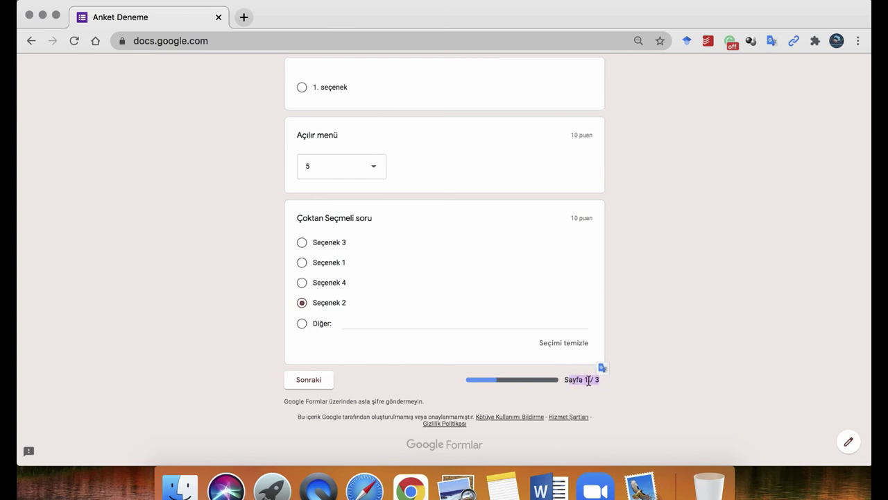
# - Answer grid rows 1 and 4 Katılmıyorum, row 3 Kararsızım, and rate ease of use 5
pyautogui.click(320, 386)
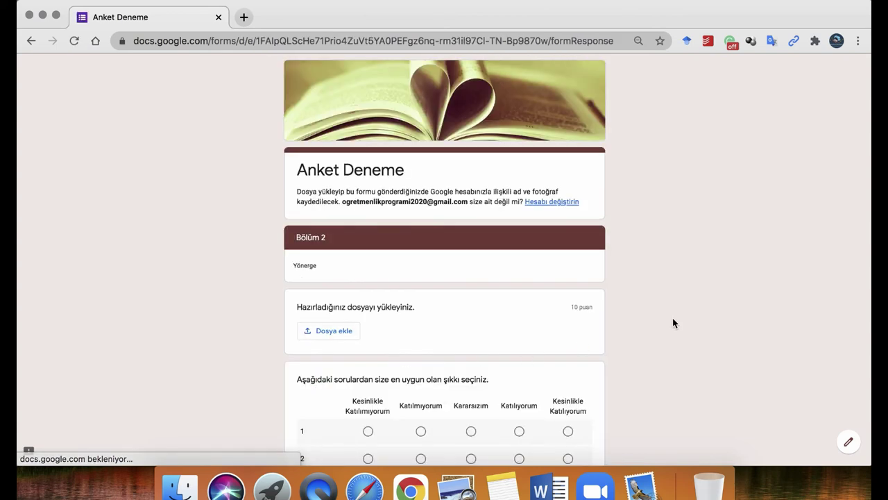
pyautogui.scroll(-5, 672, 321)
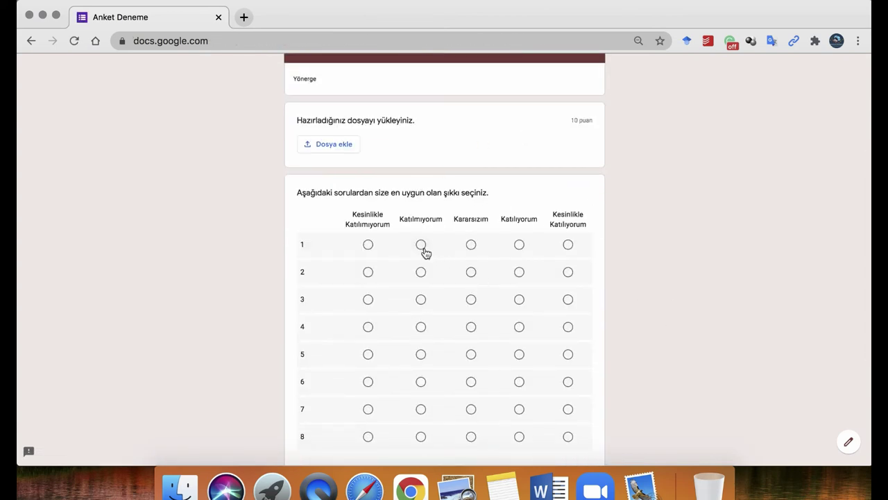
pyautogui.click(420, 244)
pyautogui.click(472, 299)
pyautogui.click(421, 327)
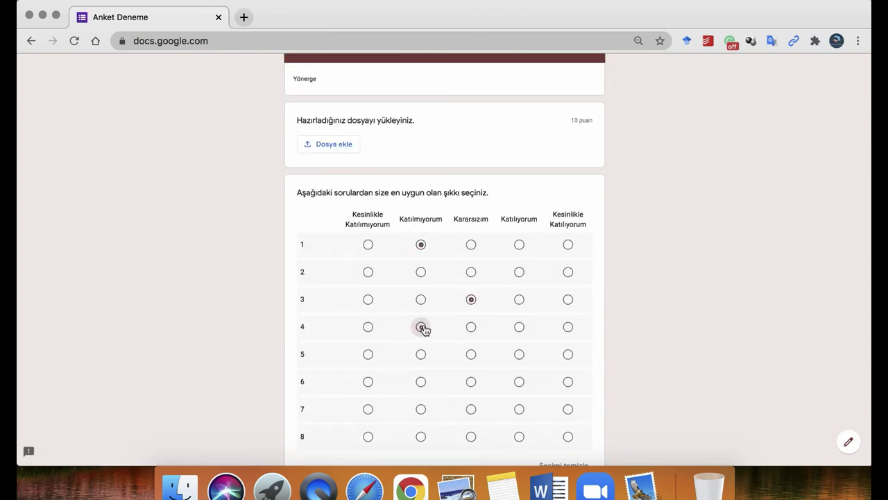
pyautogui.scroll(-5, 421, 327)
pyautogui.click(428, 336)
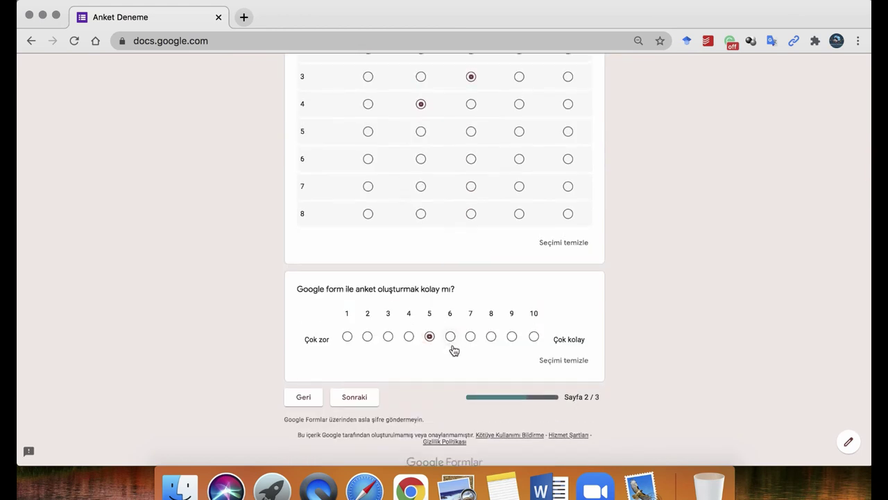
pyautogui.click(352, 401)
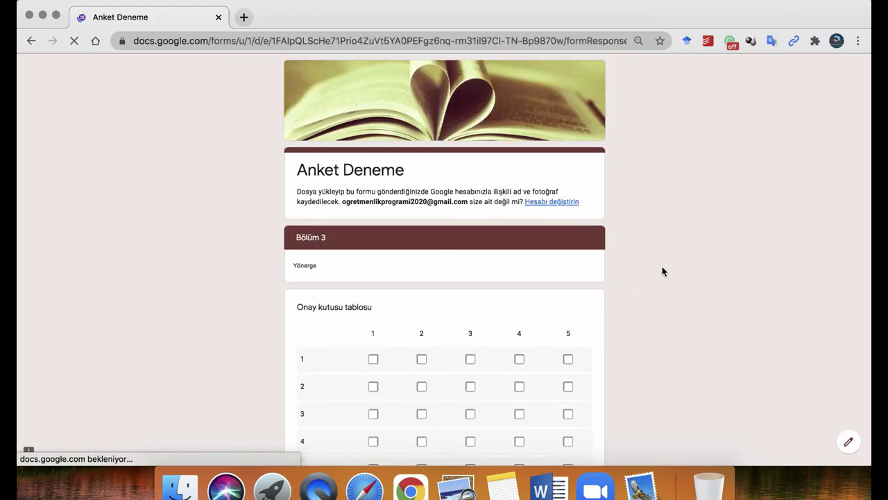
# - Tick the checkbox grid: row 1 columns 1 and 2, row 3 column 2, row 4 column 1
pyautogui.scroll(-2, 662, 271)
pyautogui.scroll(-2, 381, 243)
pyautogui.click(374, 230)
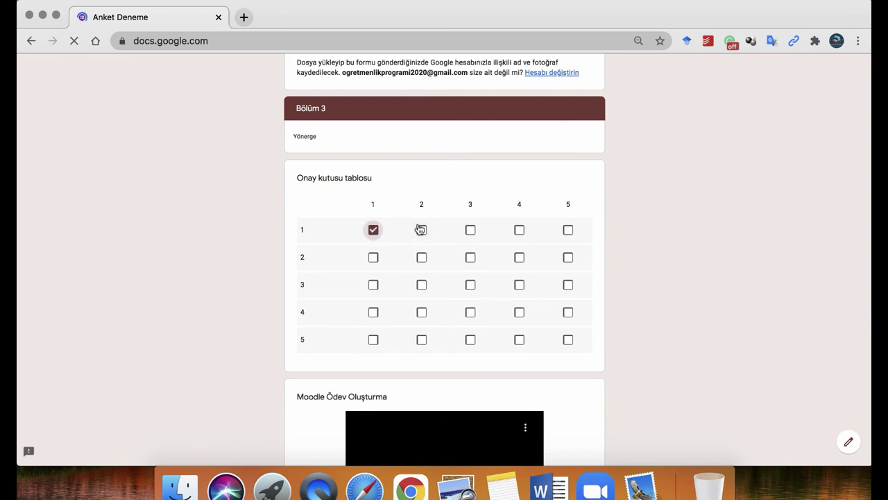
pyautogui.click(422, 229)
pyautogui.click(421, 285)
pyautogui.click(372, 312)
pyautogui.scroll(-5, 370, 312)
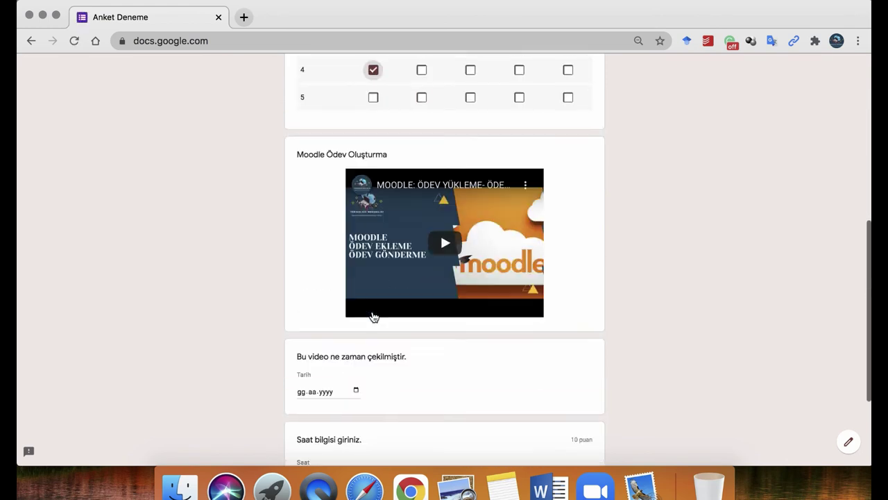
pyautogui.scroll(-3, 372, 313)
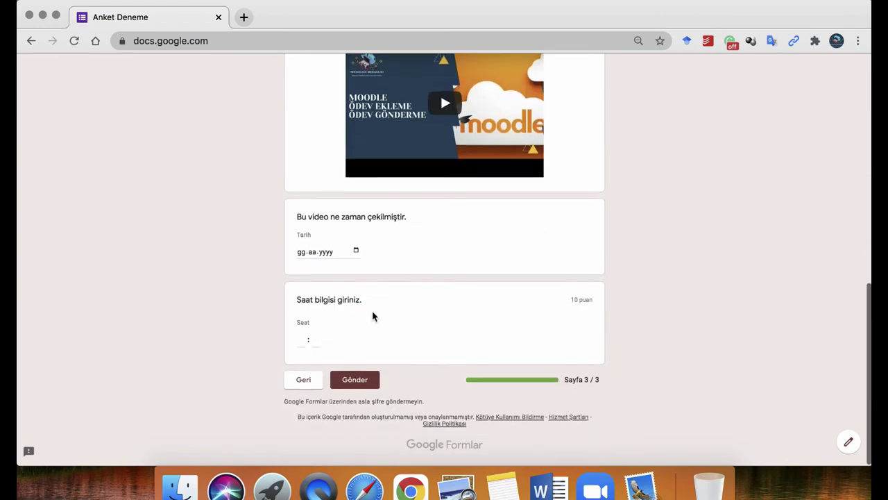
# - Set the video date to 23 January 2021 and enter 30 as the time's minutes
pyautogui.click(356, 253)
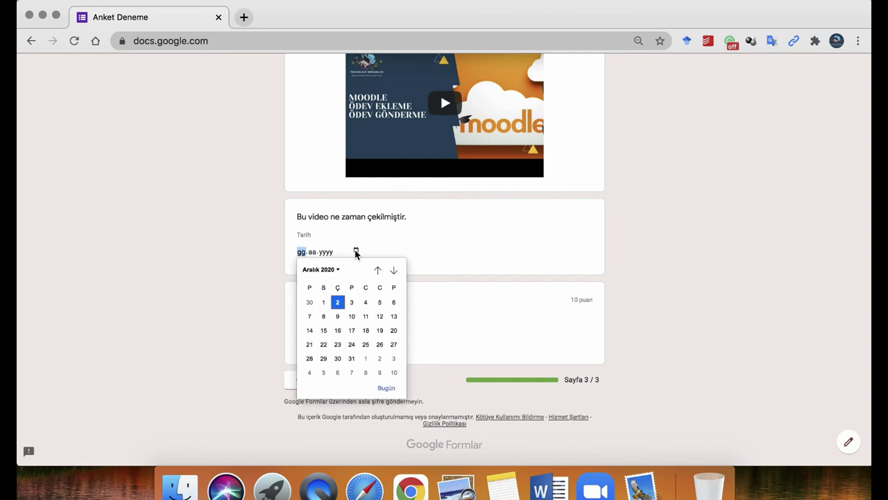
pyautogui.click(393, 269)
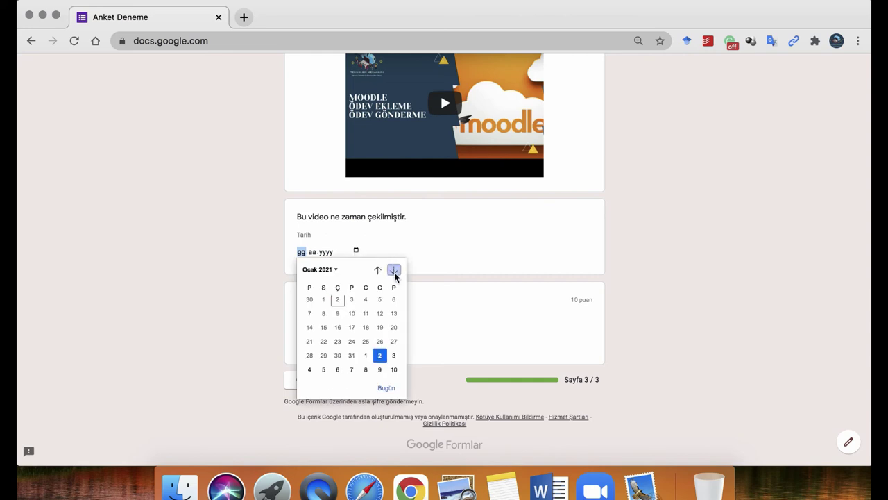
pyautogui.click(379, 345)
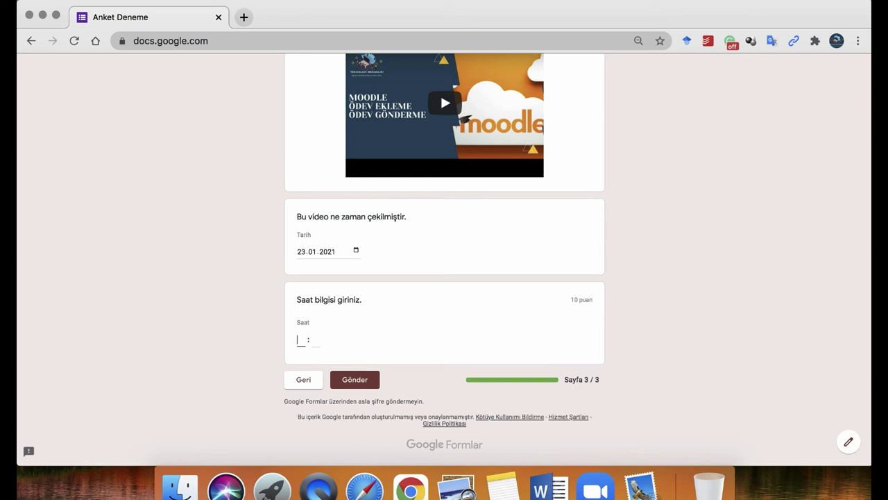
pyautogui.write('13')
pyautogui.click(319, 342)
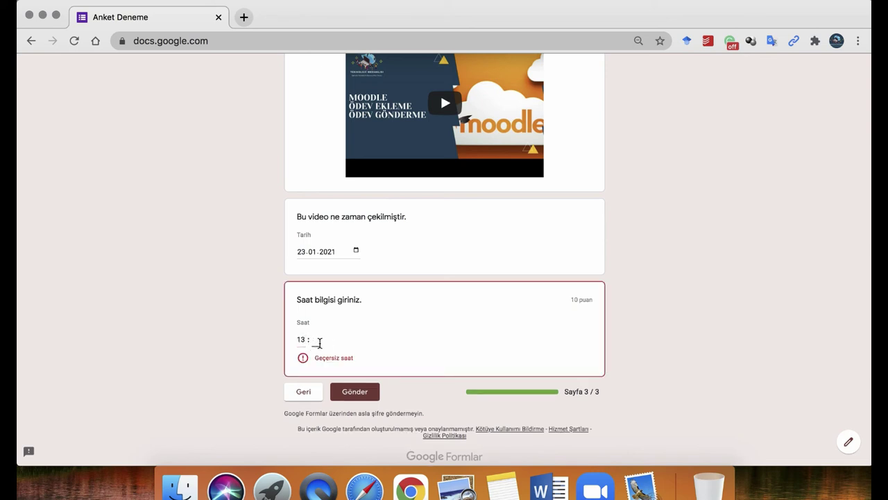
pyautogui.write('30')
pyautogui.scroll(1, 597, 316)
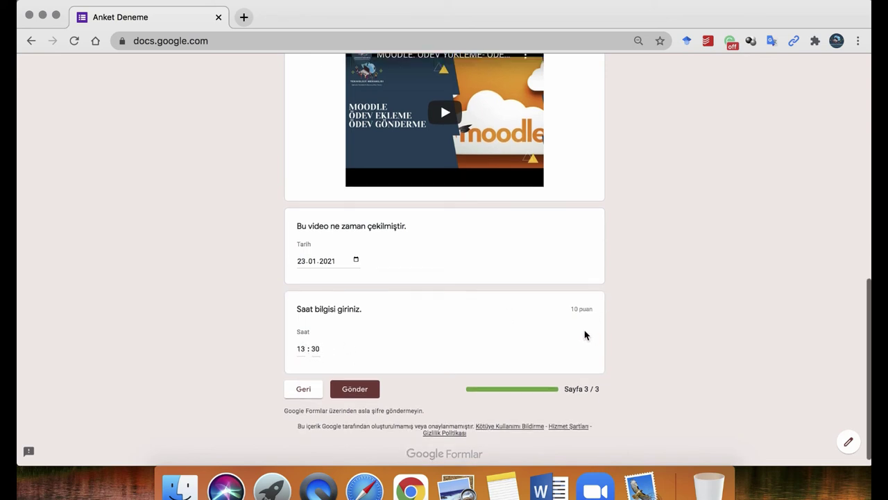
pyautogui.scroll(5, 585, 335)
pyautogui.scroll(-3, 585, 336)
pyautogui.scroll(-2, 585, 336)
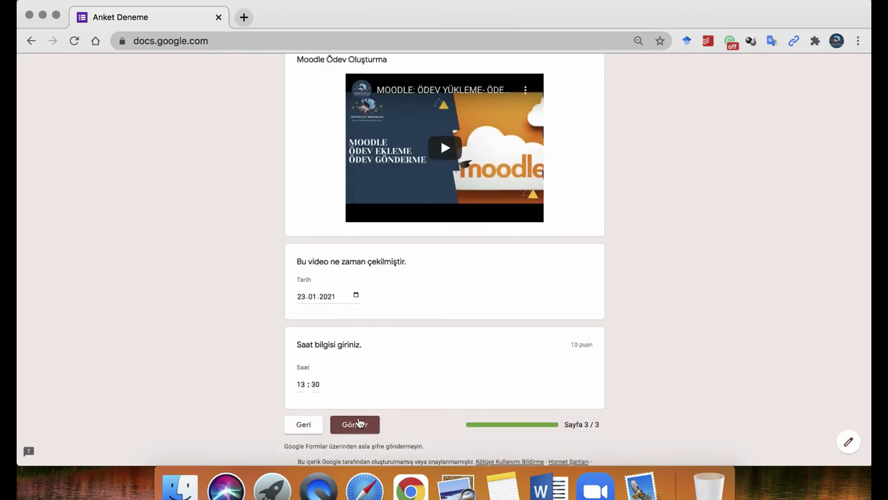
# - Submit the quiz and open its score view in a new tab showing 10/60
pyautogui.click(357, 423)
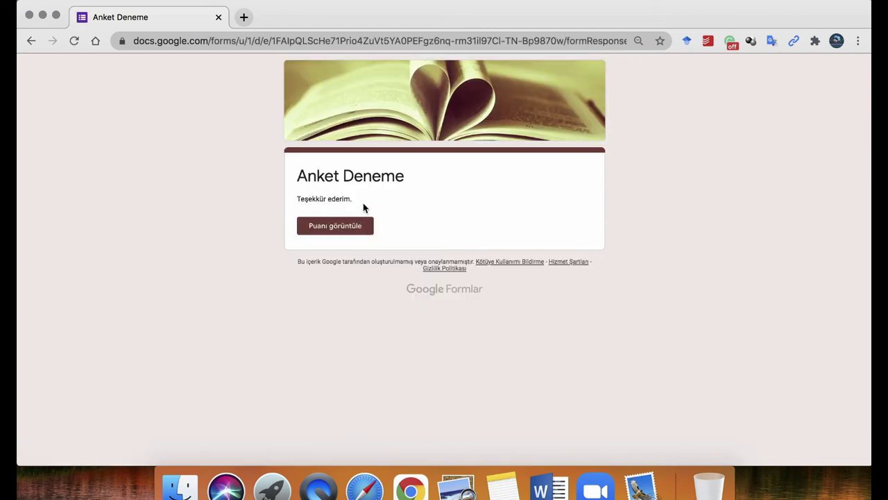
pyautogui.moveTo(360, 203); pyautogui.dragTo(294, 203)
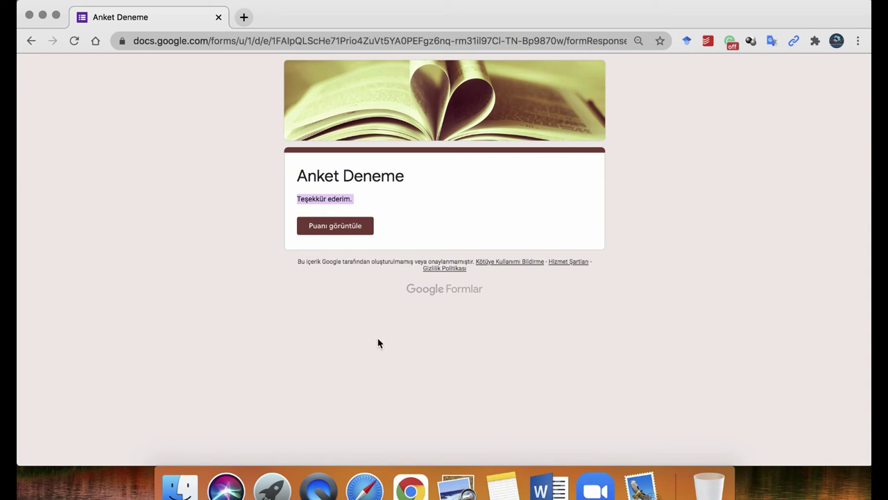
pyautogui.click(347, 233)
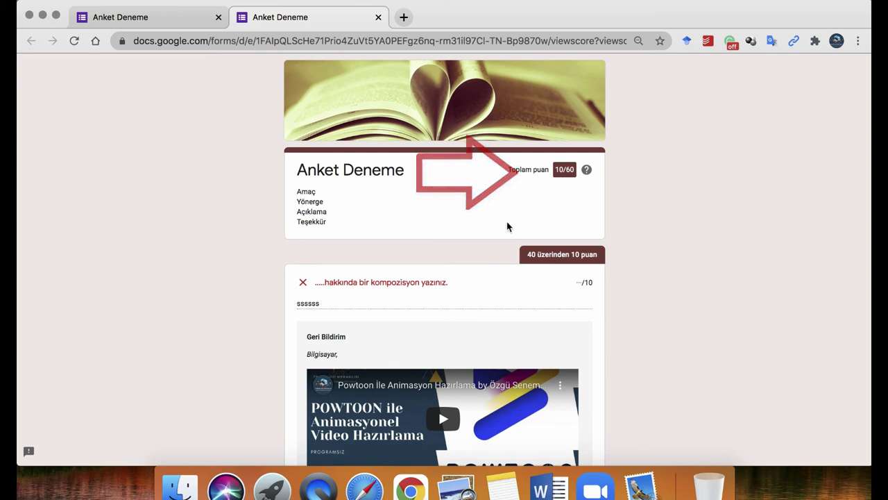
# - Return to the score view tab and play then pause the feedback video
pyautogui.click(161, 14)
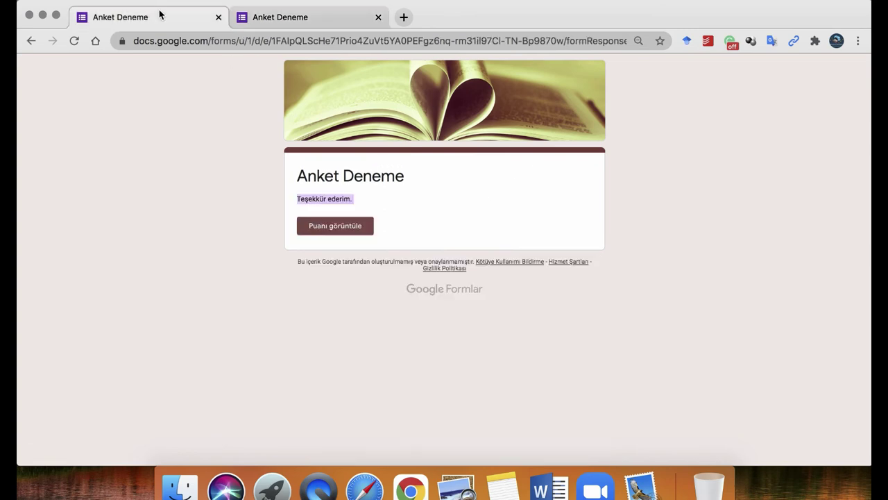
pyautogui.click(325, 14)
pyautogui.scroll(-3, 787, 319)
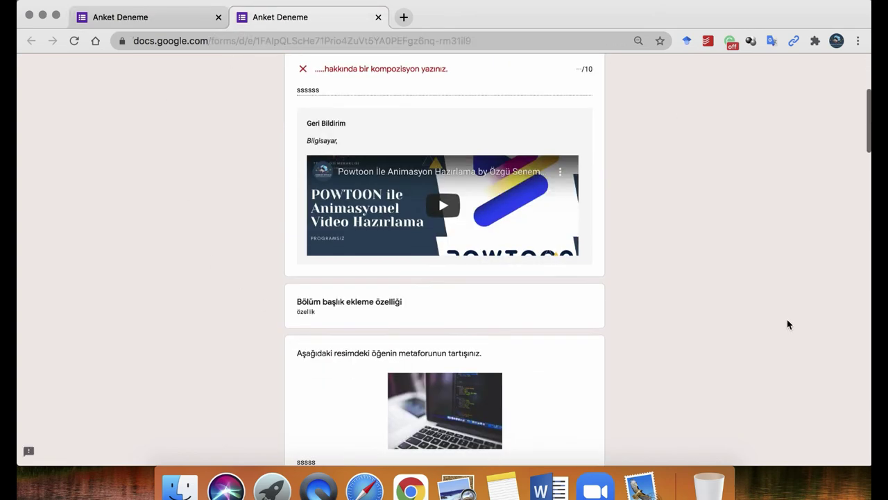
pyautogui.scroll(1, 787, 320)
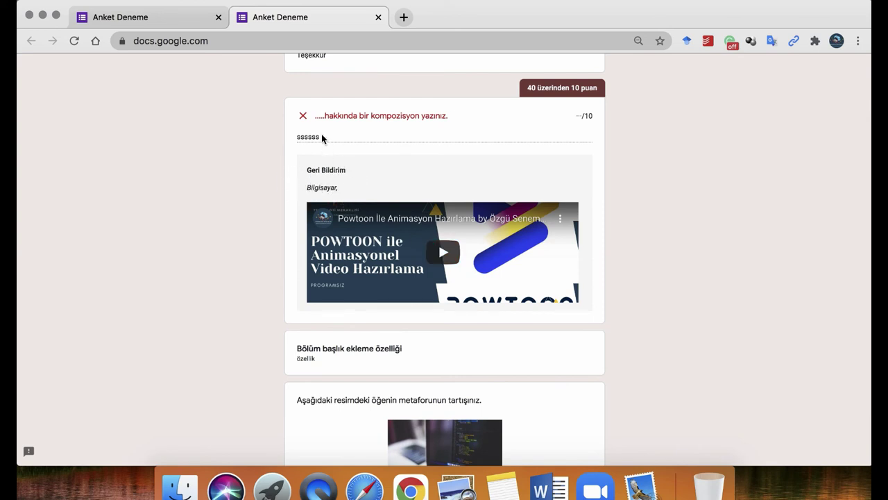
pyautogui.click(447, 253)
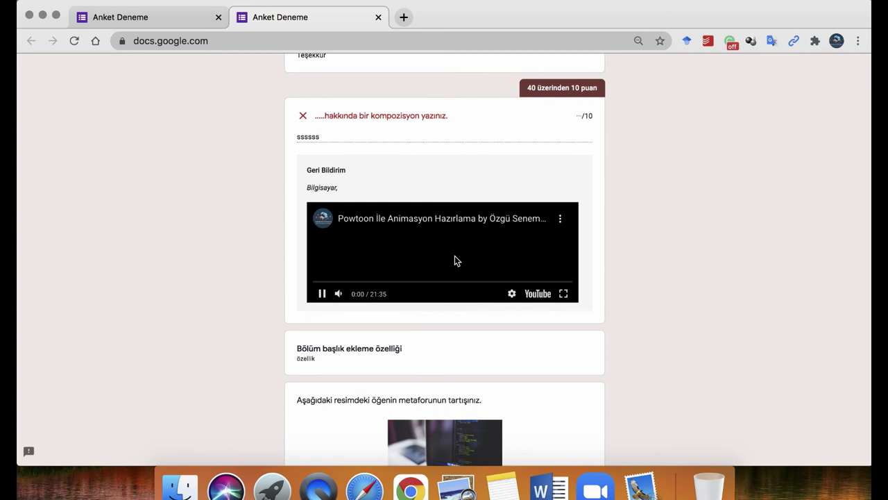
pyautogui.click(322, 294)
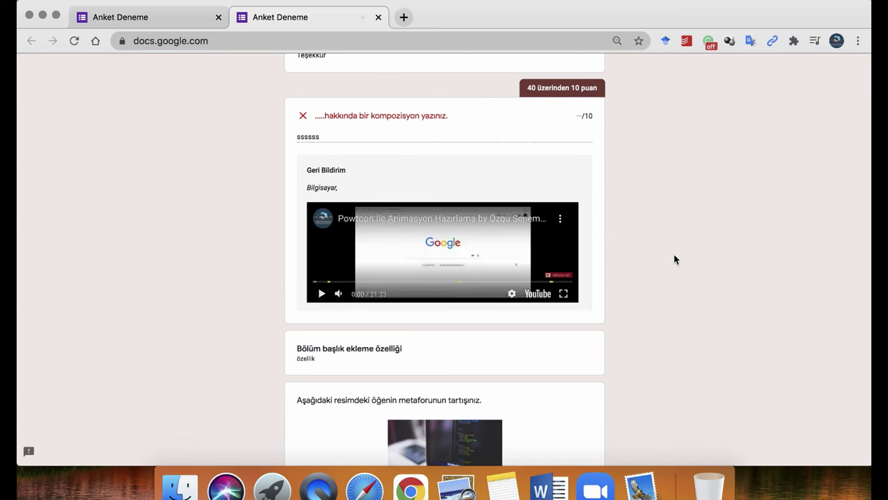
# - Scroll through the graded answers and their feedback
pyautogui.scroll(-5, 656, 236)
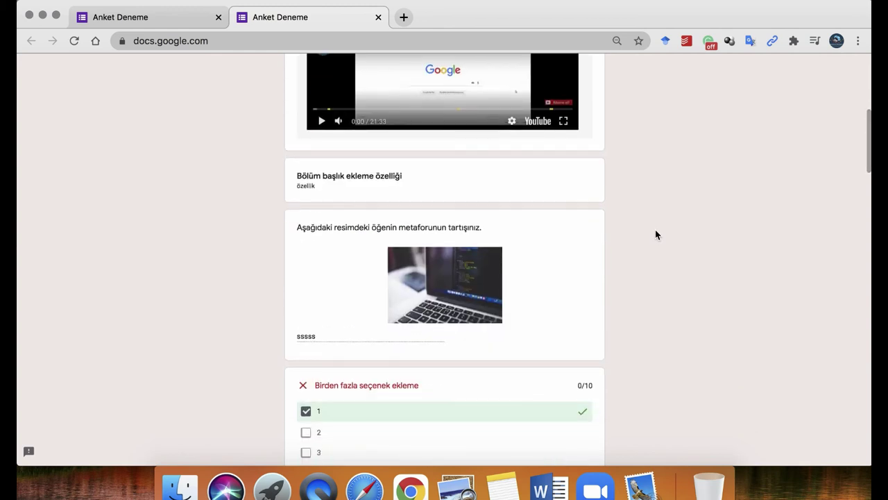
pyautogui.scroll(-3, 656, 235)
pyautogui.scroll(-2, 656, 236)
pyautogui.scroll(-2, 656, 235)
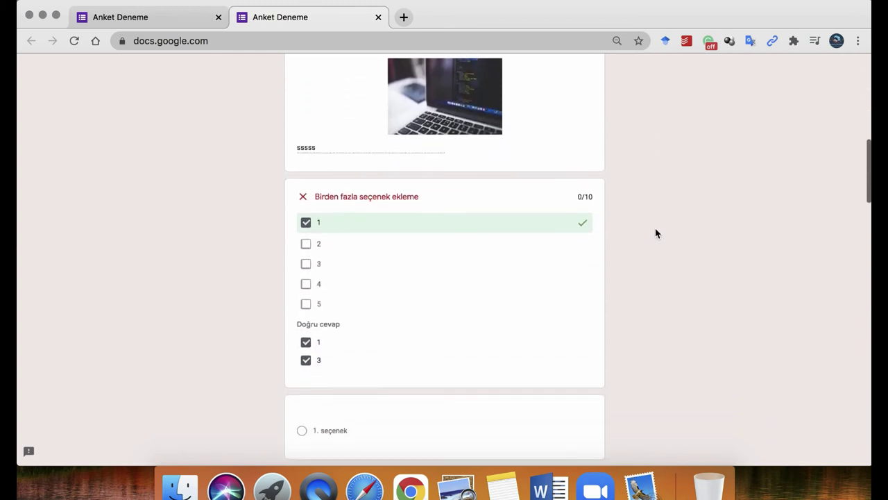
pyautogui.scroll(-3, 652, 264)
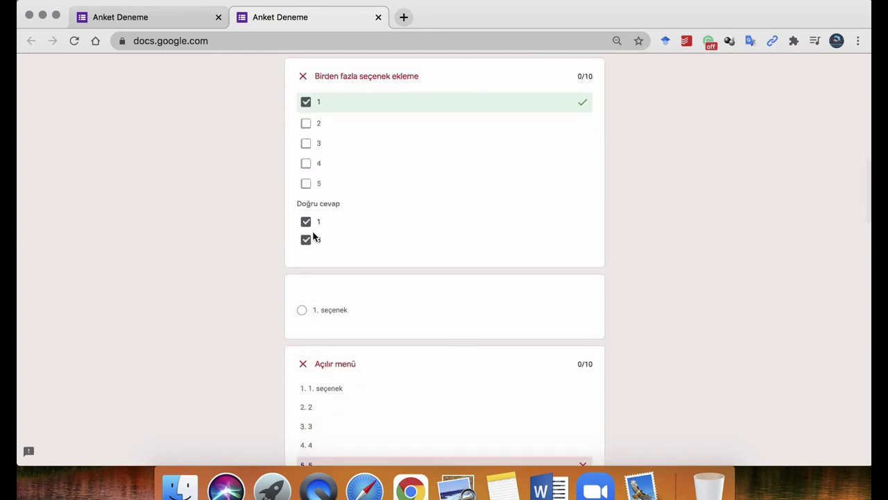
pyautogui.scroll(-3, 344, 339)
pyautogui.scroll(-2, 344, 339)
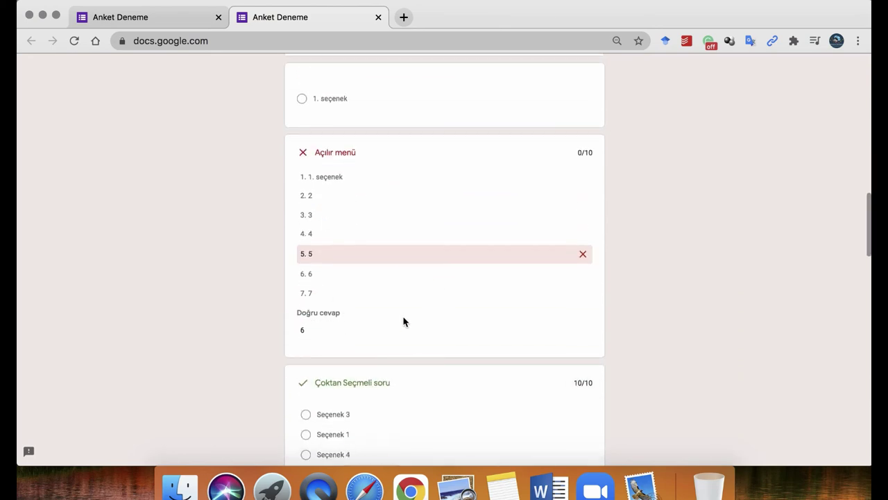
pyautogui.scroll(-4, 326, 334)
pyautogui.scroll(-5, 337, 299)
pyautogui.scroll(-5, 344, 270)
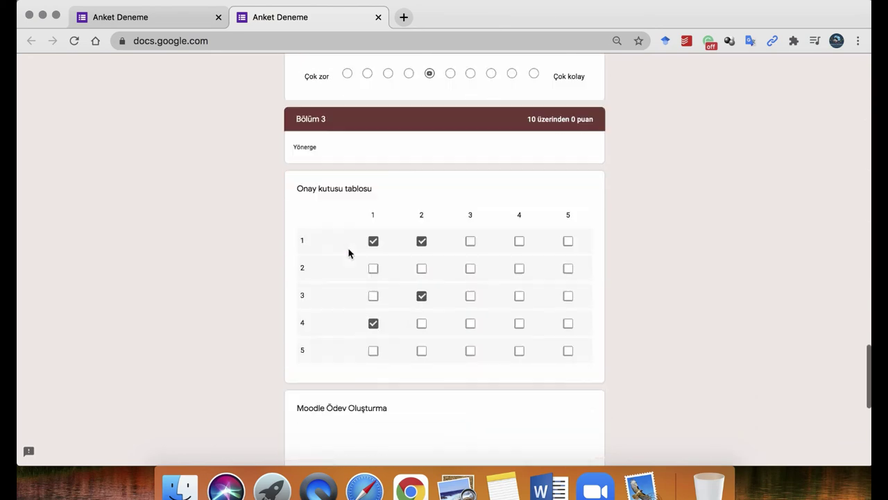
pyautogui.scroll(-5, 347, 250)
pyautogui.scroll(1, 348, 251)
pyautogui.scroll(15, 349, 253)
pyautogui.scroll(10, 349, 254)
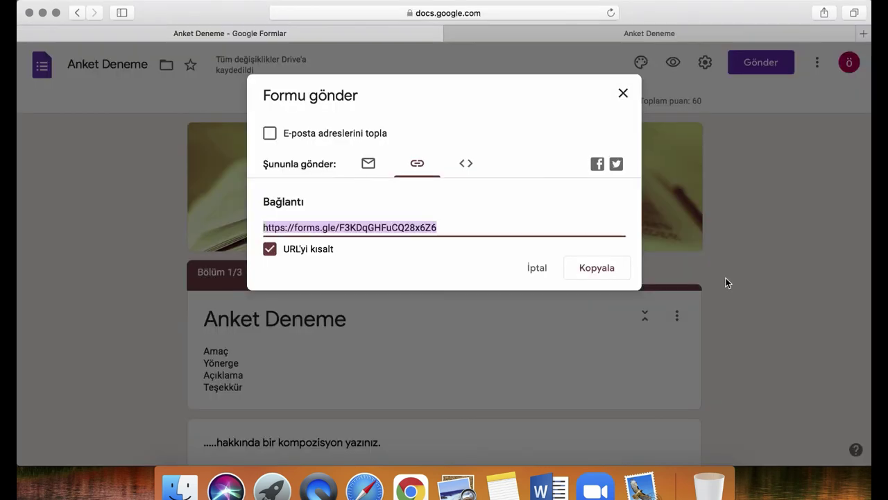
# - Try the embed HTML option and read the note on why file-upload forms can't be embedded
pyautogui.click(465, 171)
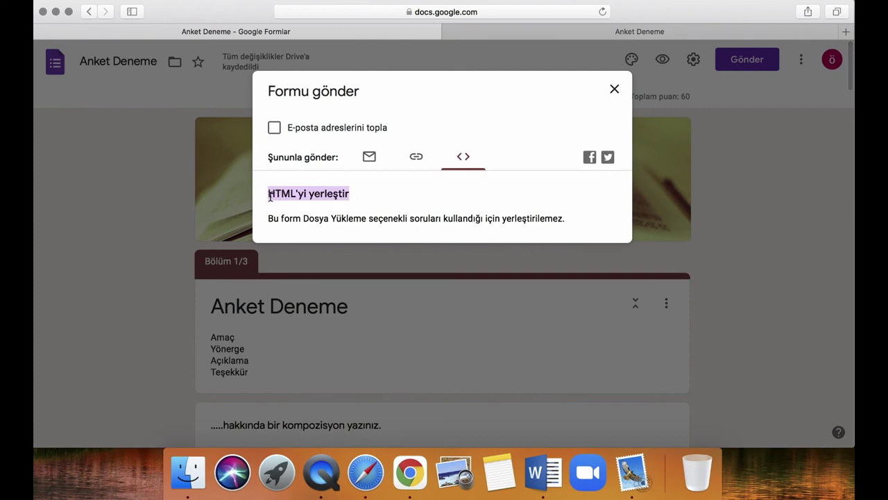
pyautogui.moveTo(292, 218); pyautogui.dragTo(484, 220)
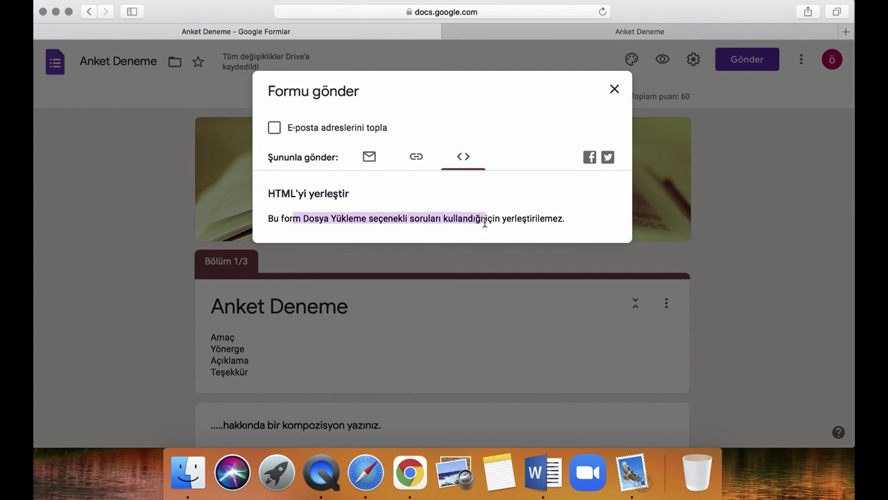
pyautogui.click(486, 201)
# - Close the send dialog and delete the file-upload question 'Hazırladığınız dosyayı yükleyiniz.' from Bölüm 2
pyautogui.click(614, 92)
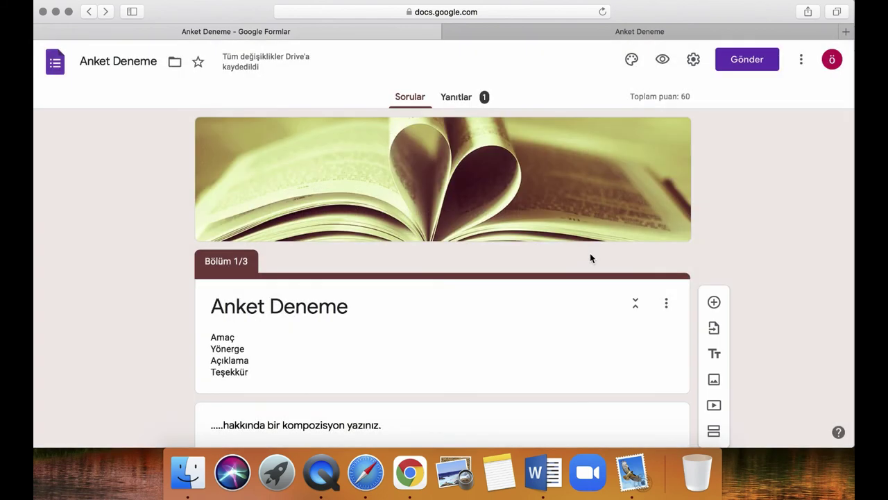
pyautogui.scroll(-10, 590, 254)
pyautogui.scroll(-10, 590, 255)
pyautogui.scroll(-5, 591, 254)
pyautogui.scroll(6, 591, 255)
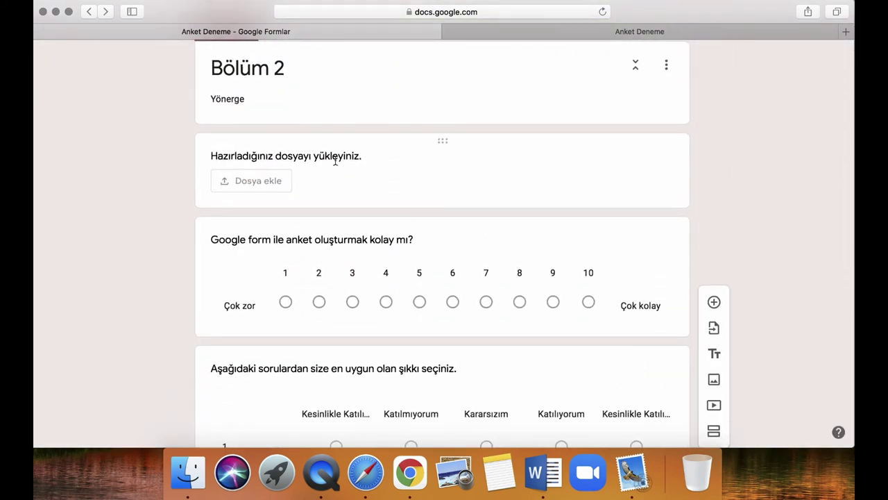
pyautogui.click(456, 168)
pyautogui.scroll(-2, 487, 275)
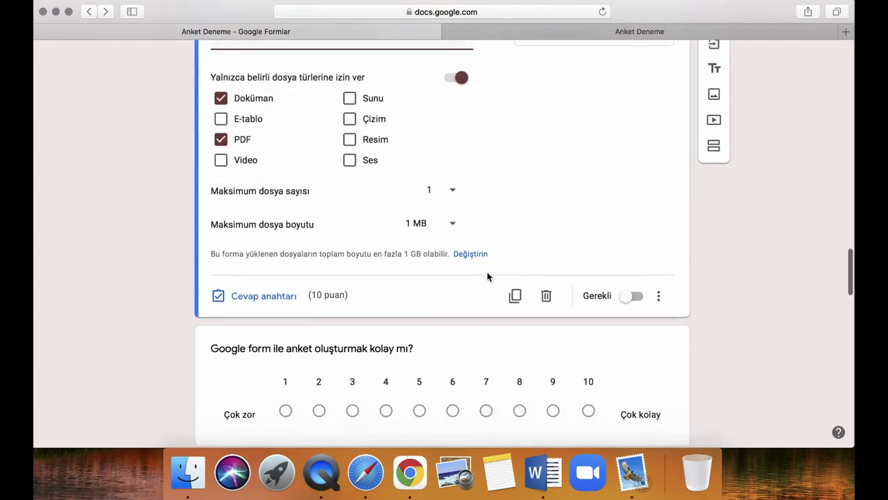
pyautogui.click(546, 297)
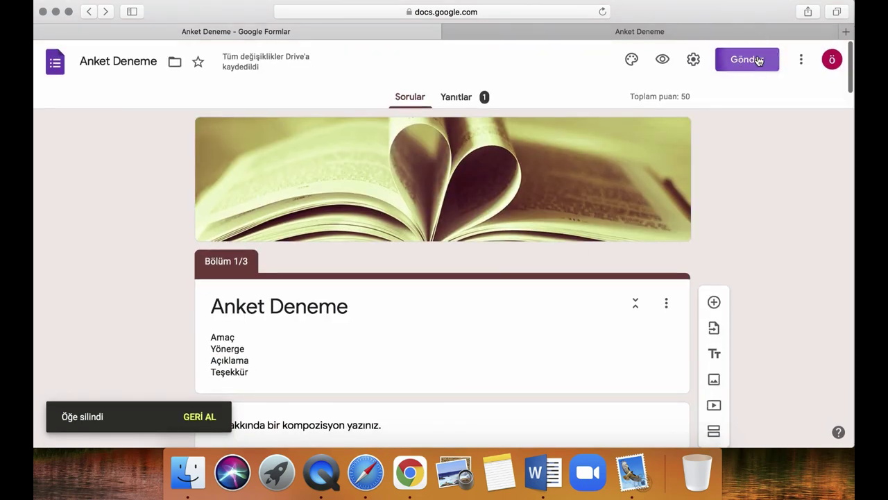
# - Show the form's 640 × 1796 iframe embed code in the send dialog, select it, and launch Word
pyautogui.click(760, 60)
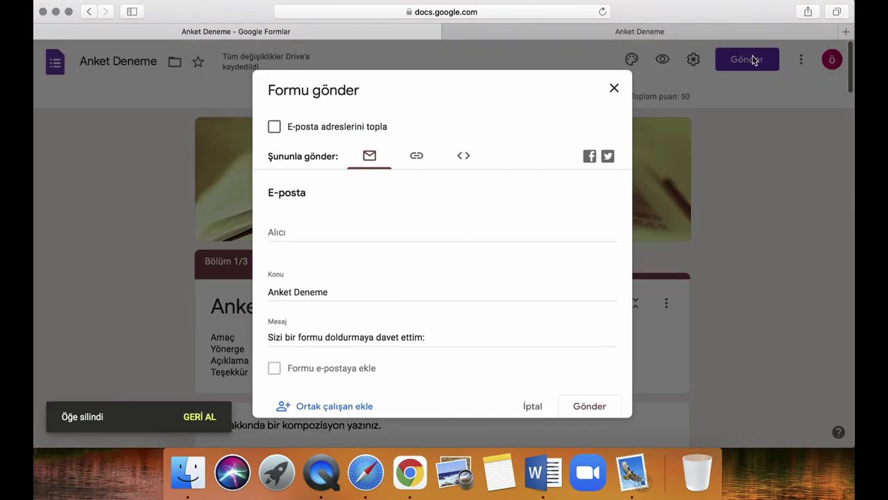
pyautogui.click(463, 156)
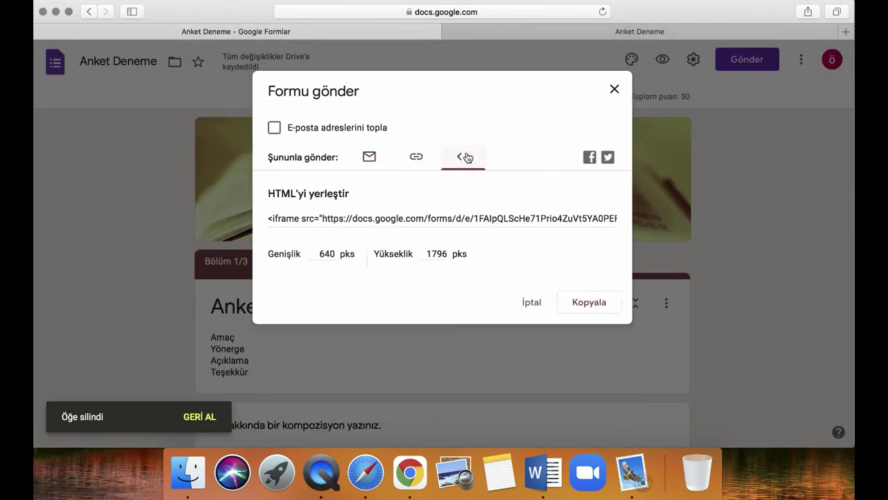
pyautogui.click(350, 220)
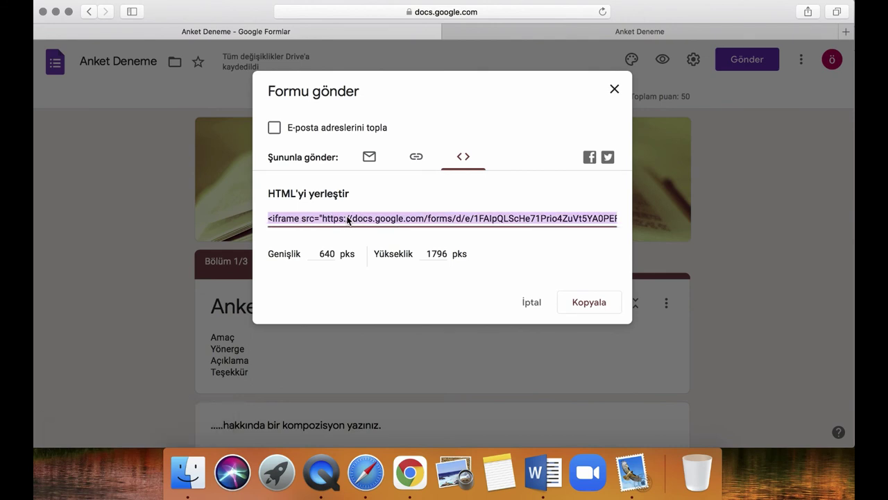
pyautogui.moveTo(333, 253); pyautogui.dragTo(320, 253)
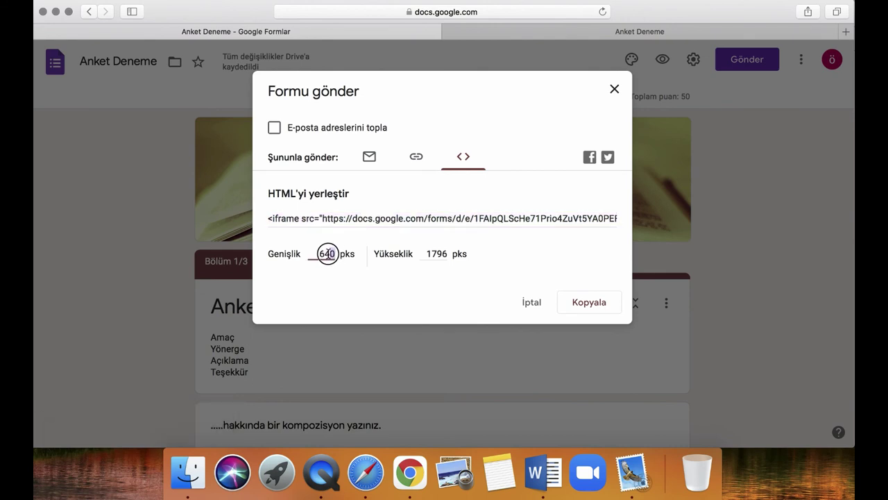
pyautogui.click(439, 252)
pyautogui.click(302, 220)
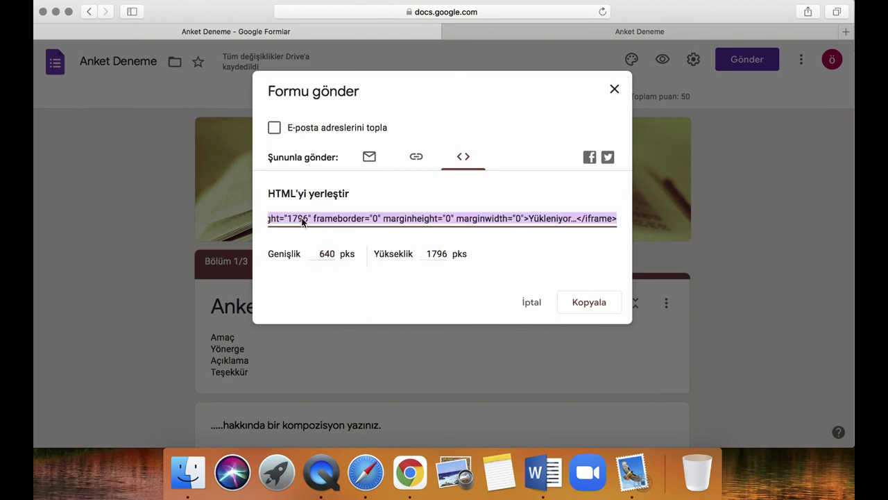
pyautogui.click(543, 472)
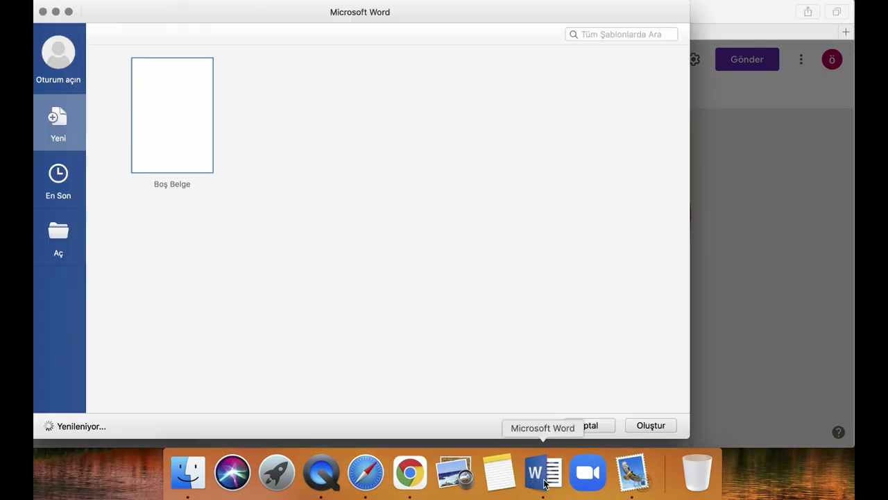
# - Create a blank Word document, paste the iframe embed code into it, and return to the form
pyautogui.doubleClick(182, 137)
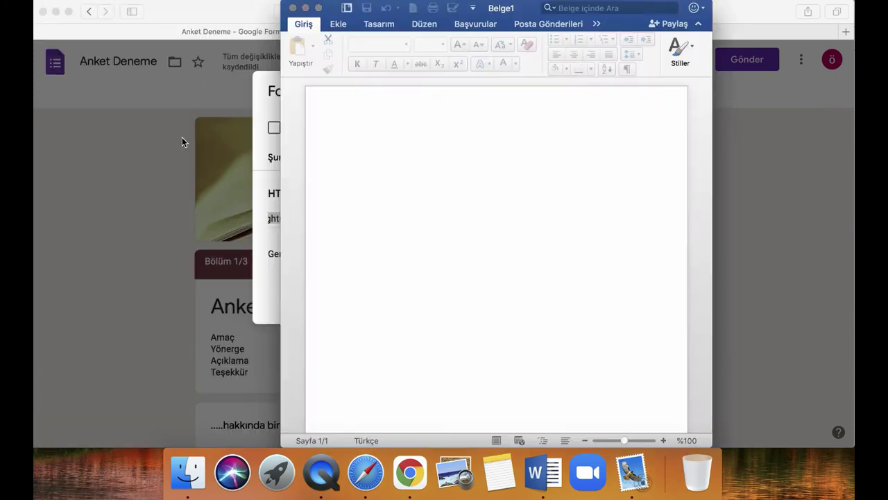
pyautogui.click(182, 137)
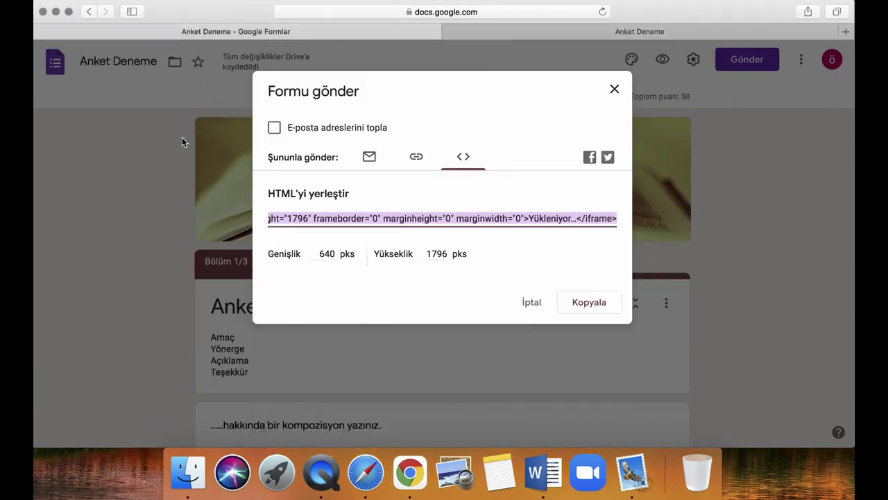
pyautogui.click(543, 475)
pyautogui.write('<iframe src="https://docs.google.com/forms/d/e/1FAIpQLScHe71Prio4ZuVt5YA0PEFgz6nq-rm31il97Cl-TN-Bp9870w/viewform?embedded=true" width="640" height="1796" frameborder="0" marginheight="0" marginwidth="0">Yükleniyor…</iframe>')
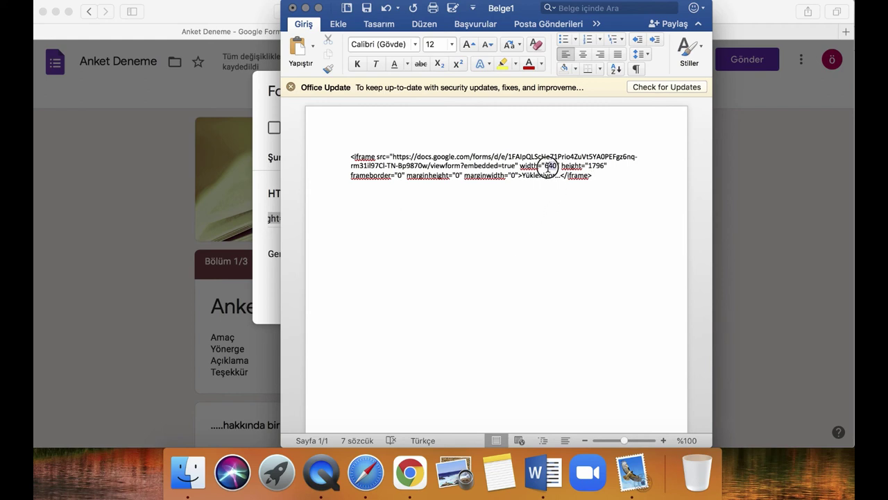
pyautogui.moveTo(604, 167); pyautogui.dragTo(589, 167)
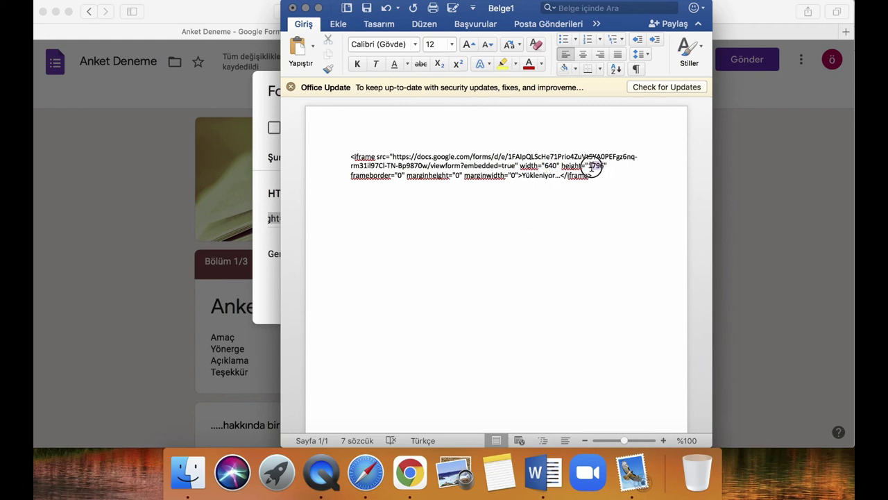
pyautogui.click(261, 278)
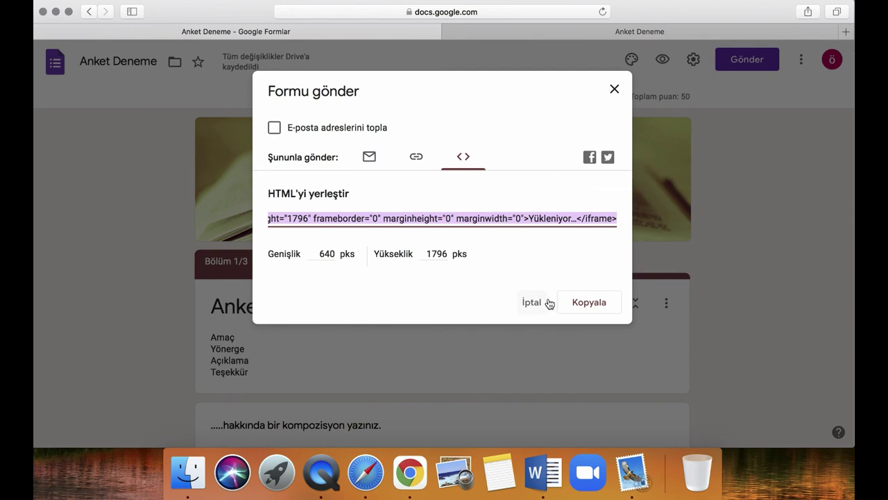
pyautogui.click(614, 89)
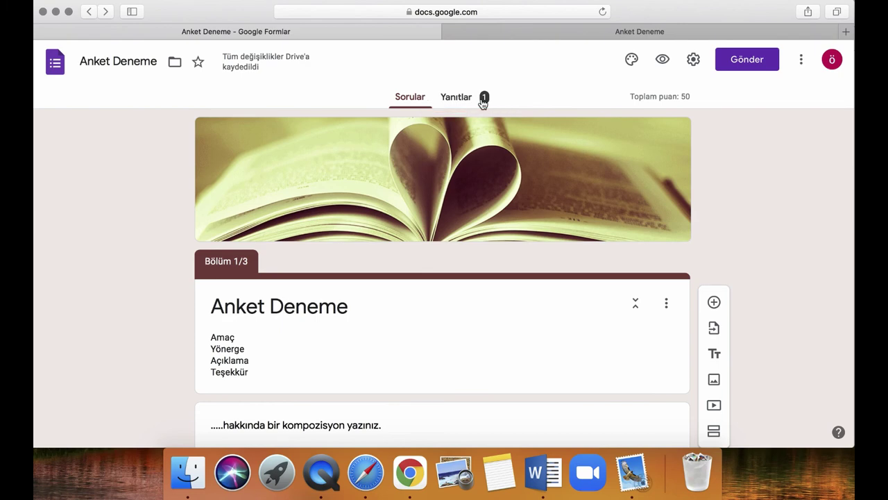
pyautogui.click(457, 99)
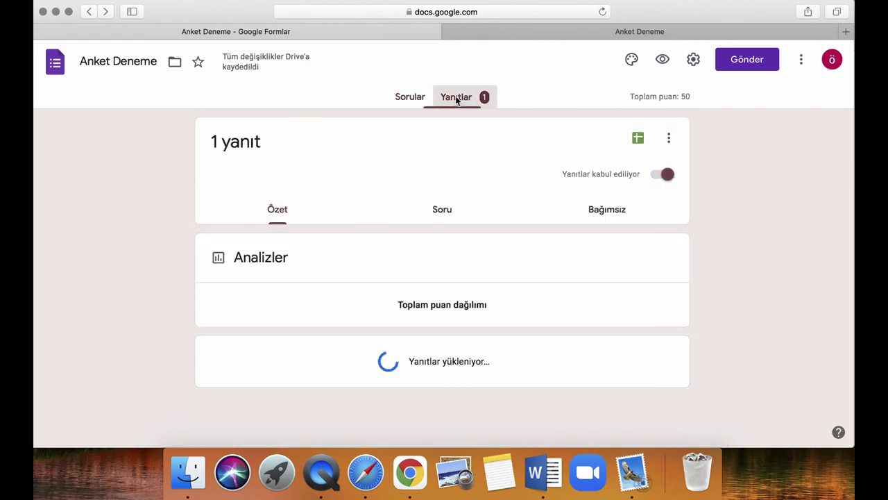
pyautogui.scroll(-5, 408, 324)
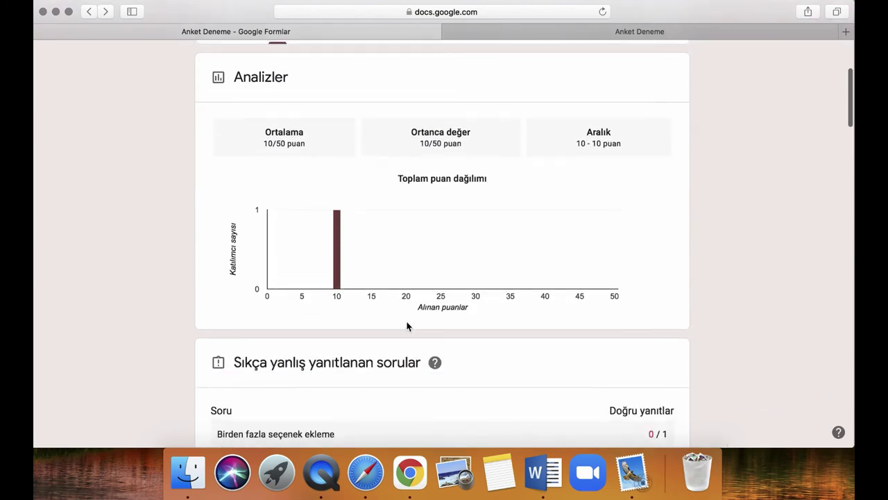
pyautogui.scroll(-5, 408, 326)
pyautogui.scroll(-3, 408, 327)
pyautogui.scroll(-3, 409, 326)
pyautogui.scroll(-3, 408, 326)
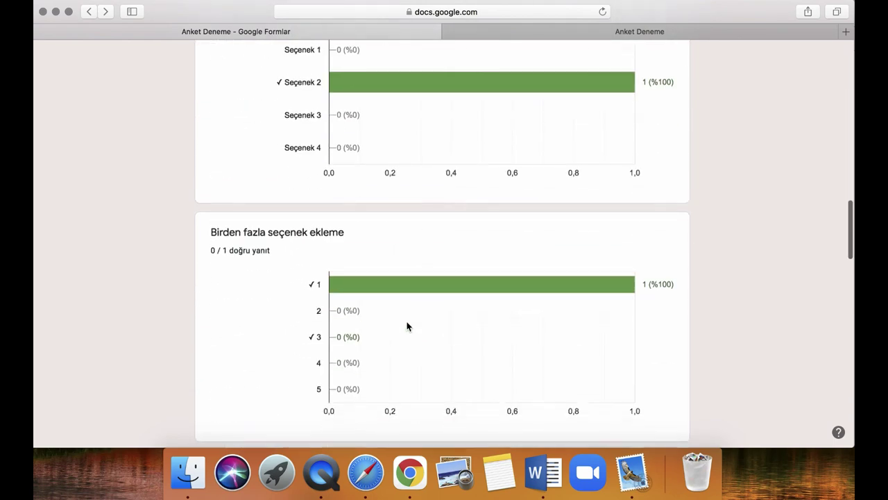
pyautogui.scroll(15, 408, 327)
pyautogui.click(412, 96)
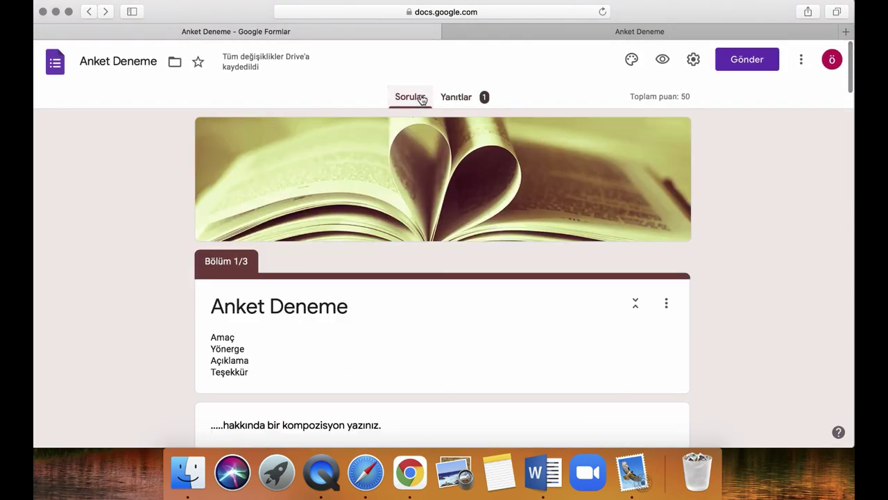
# - Copy the form's shortened forms.gle link and open it in Chrome
pyautogui.click(764, 64)
pyautogui.click(417, 157)
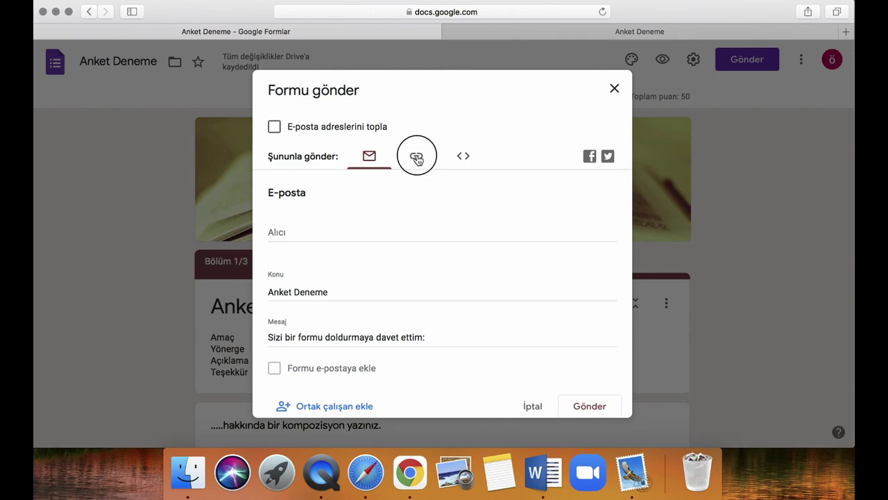
pyautogui.click(275, 239)
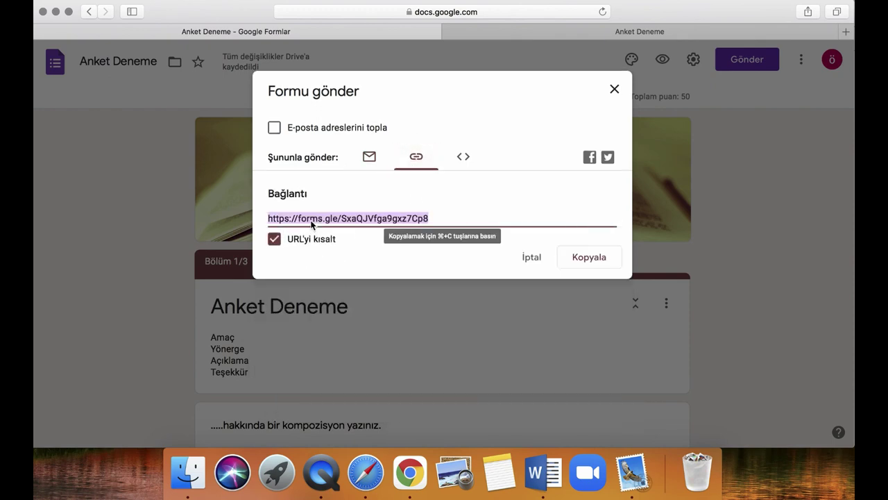
pyautogui.click(410, 473)
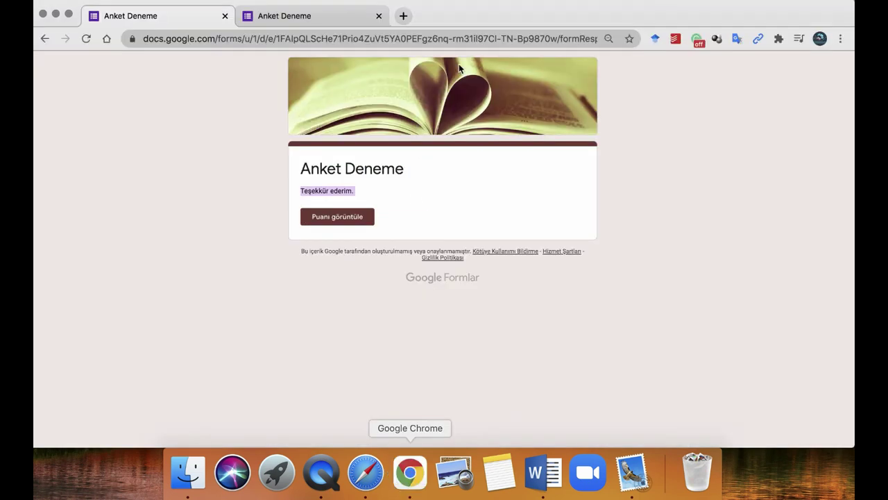
pyautogui.click(465, 38)
pyautogui.write('https://forms.gle/SxaQJVfga9gxz7Cp8')
pyautogui.press('Return')
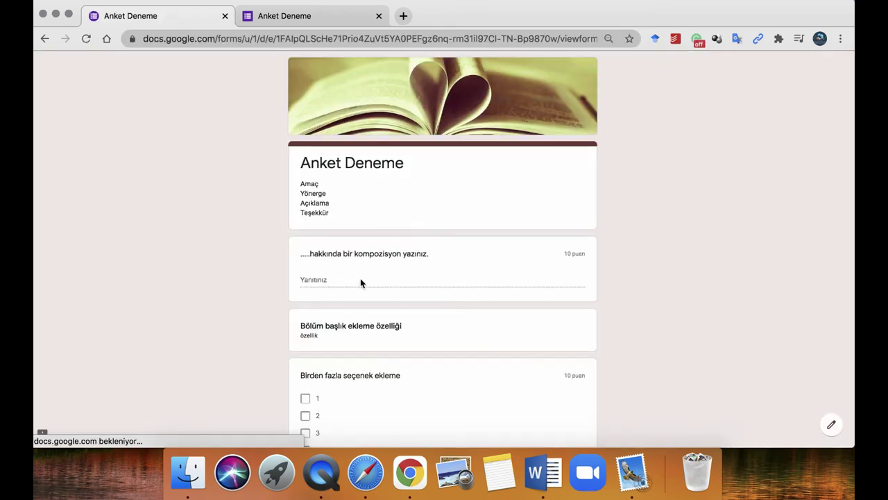
# - Answer the composition question, enter 30 minutes for the time, and pick 31 December 2020 as the video date
pyautogui.click(357, 280)
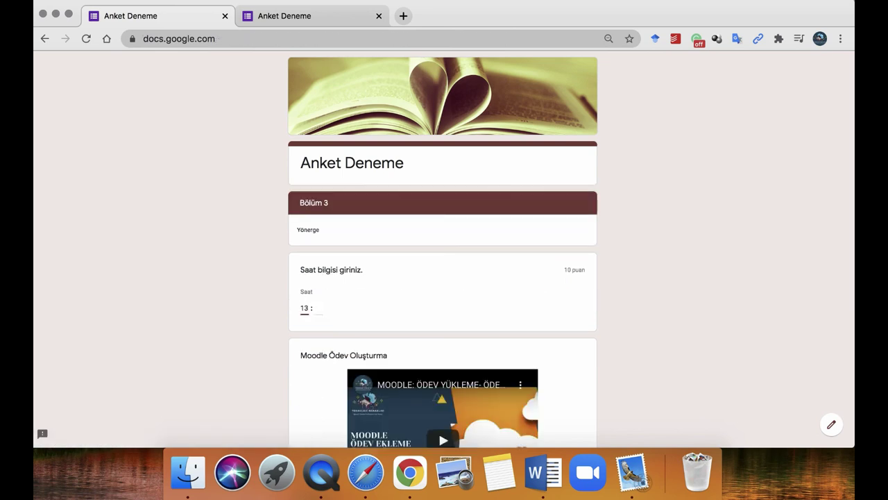
pyautogui.click(319, 308)
pyautogui.write('30')
pyautogui.scroll(-2, 358, 378)
pyautogui.scroll(-2, 359, 377)
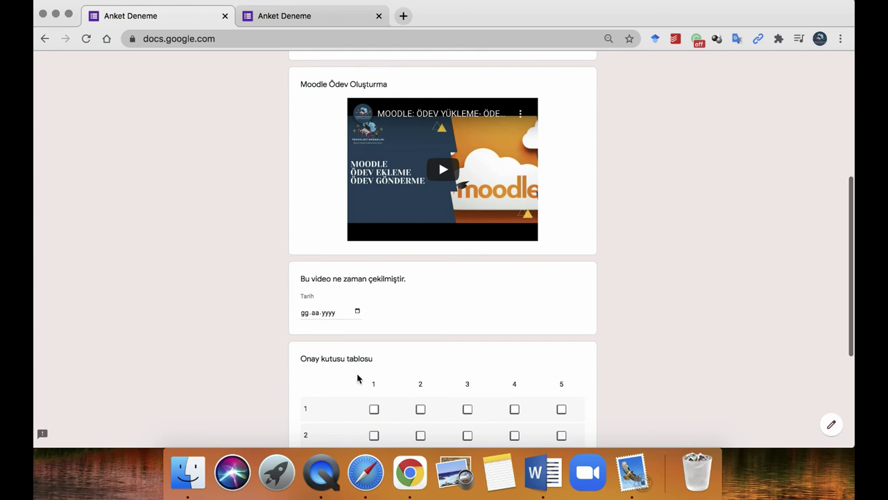
pyautogui.click(314, 312)
pyautogui.click(357, 312)
pyautogui.click(353, 267)
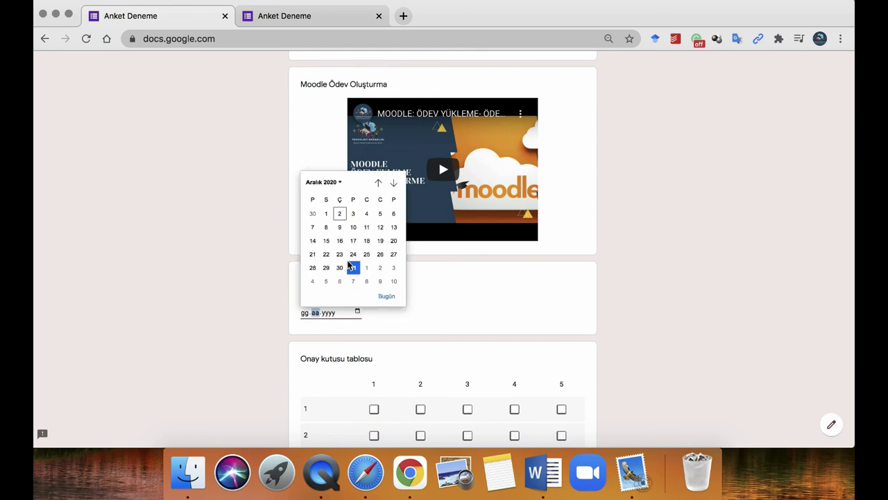
pyautogui.scroll(-1, 432, 284)
pyautogui.scroll(-4, 433, 284)
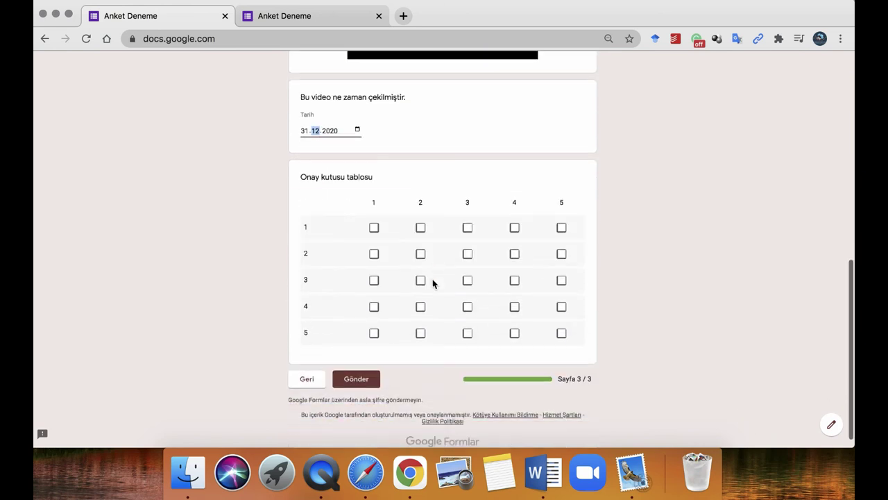
# - Tick the grid answers (r3c1, r4c4, r2c4, r1c3, r1c2), submit the quiz, and view the score
pyautogui.click(374, 280)
pyautogui.click(514, 306)
pyautogui.click(515, 259)
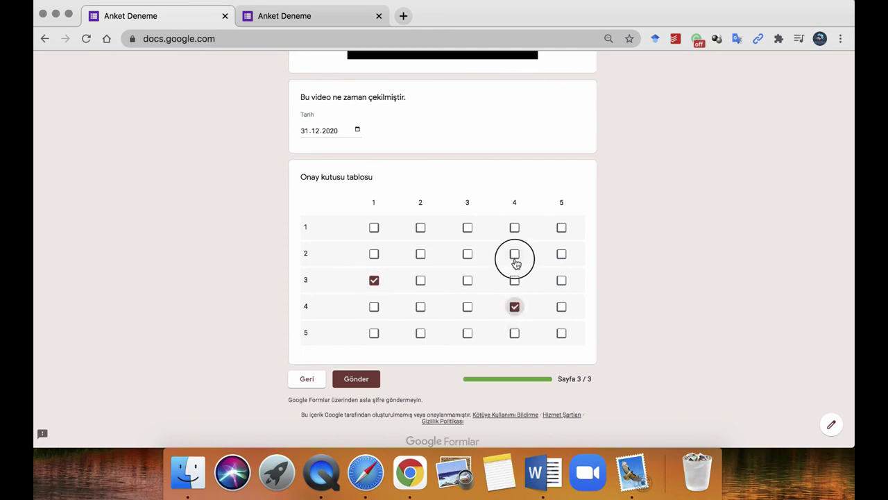
pyautogui.click(468, 229)
pyautogui.click(421, 229)
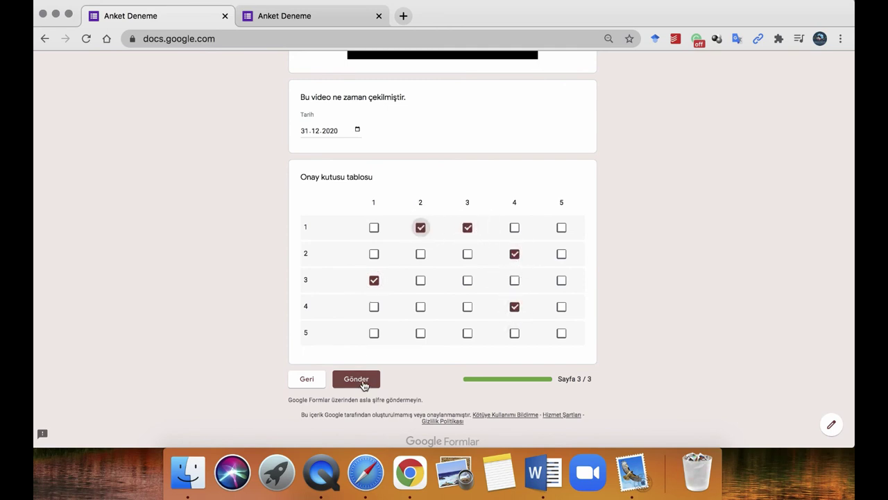
pyautogui.click(363, 383)
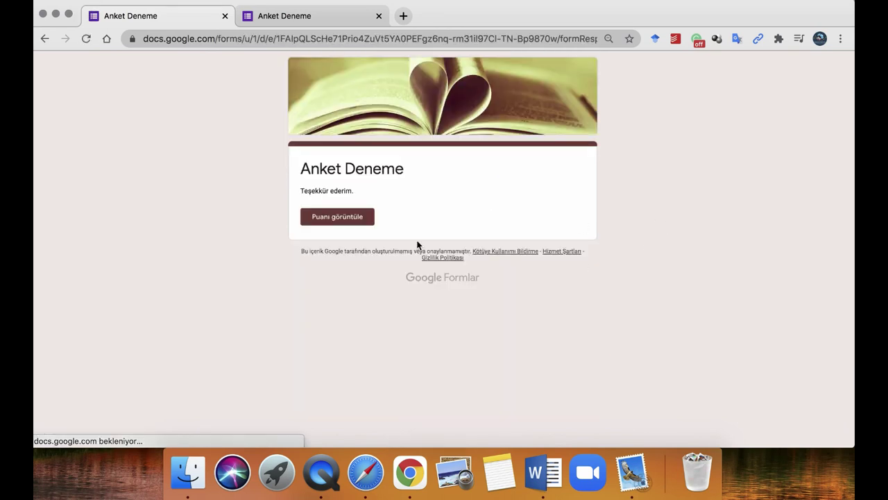
pyautogui.click(349, 218)
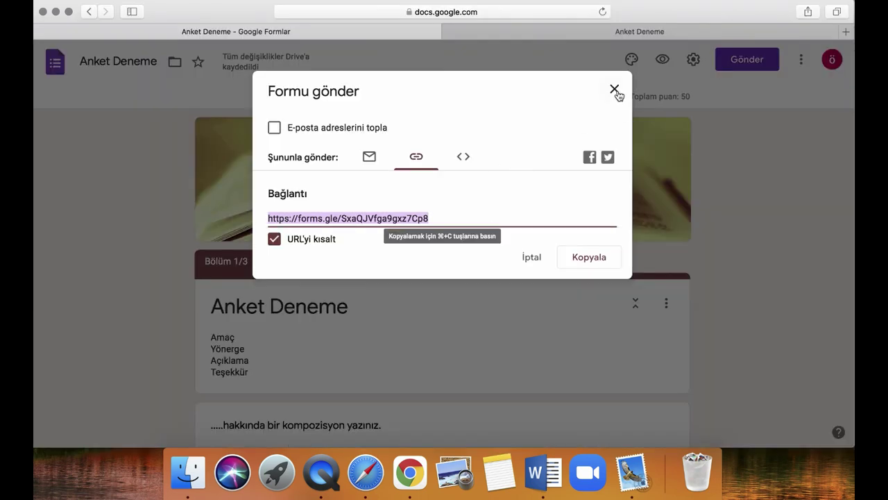
# - Close the sharing dialog and open the Yanıtlar summary of the 2 responses
pyautogui.click(763, 149)
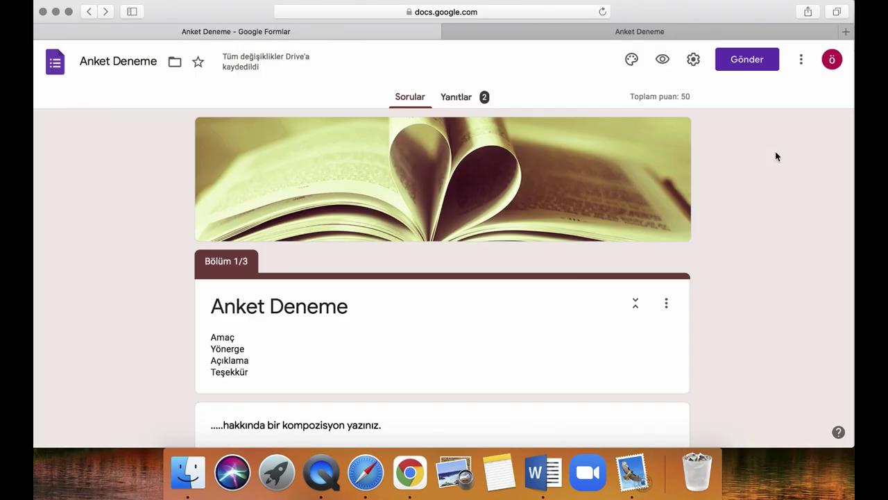
pyautogui.click(466, 97)
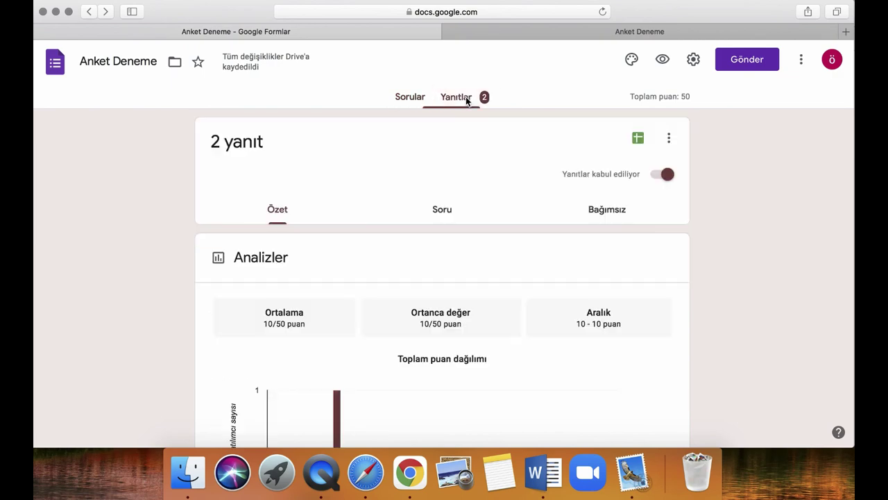
pyautogui.scroll(-1, 446, 359)
pyautogui.scroll(-3, 446, 360)
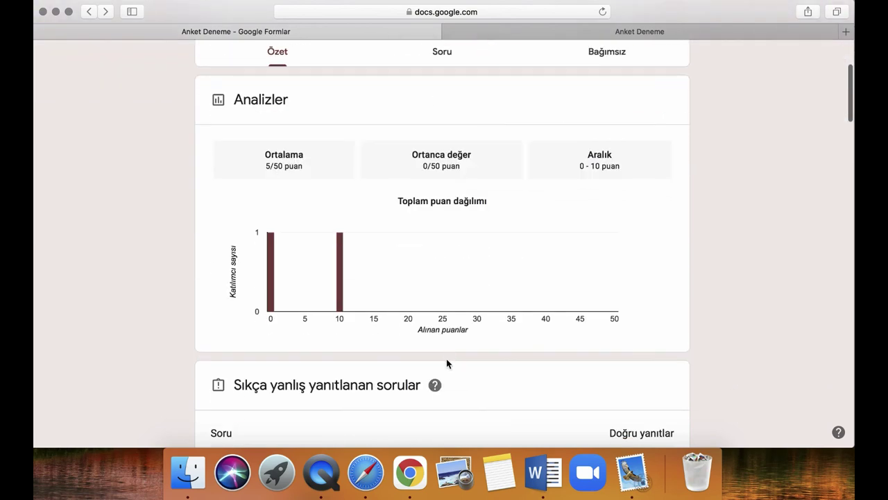
pyautogui.scroll(1, 437, 270)
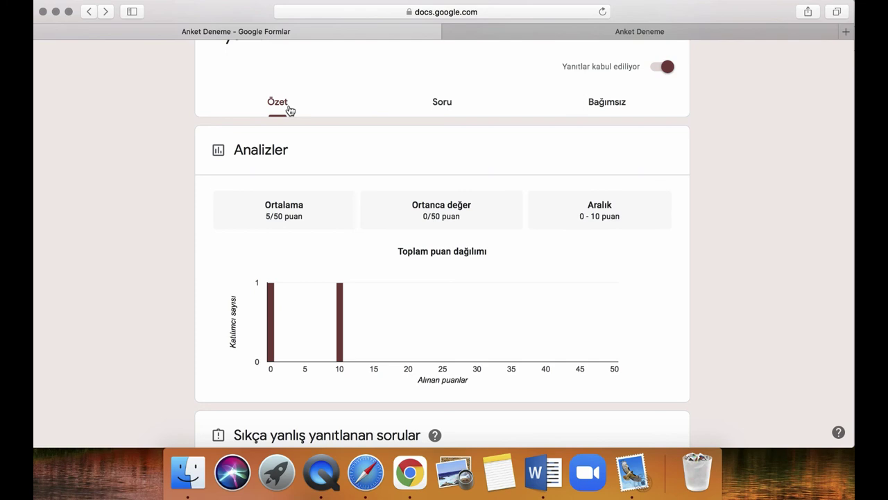
# - Scroll through the score analytics and per-question answer charts in the Özet summary
pyautogui.scroll(-3, 295, 183)
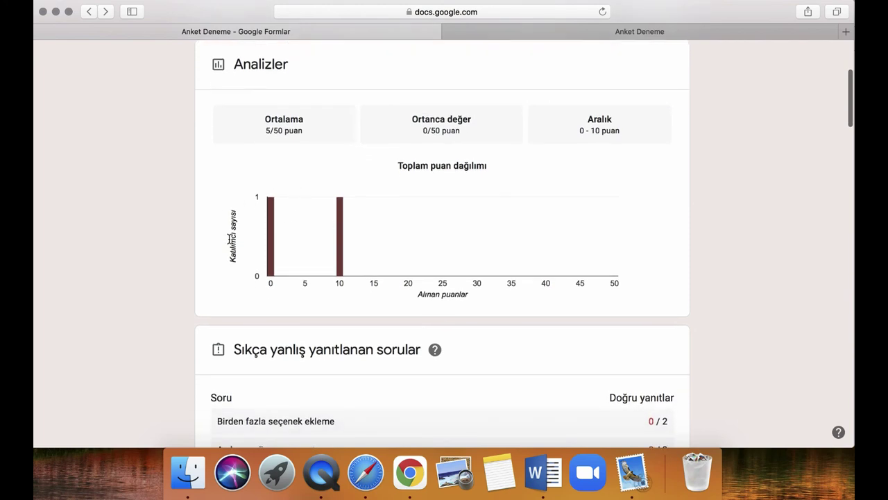
pyautogui.scroll(-4, 343, 258)
pyautogui.scroll(-3, 343, 258)
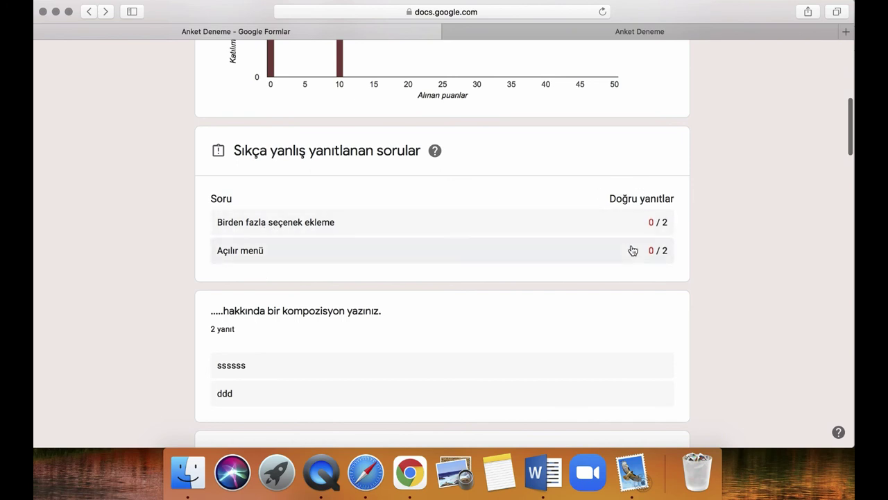
pyautogui.scroll(-5, 633, 251)
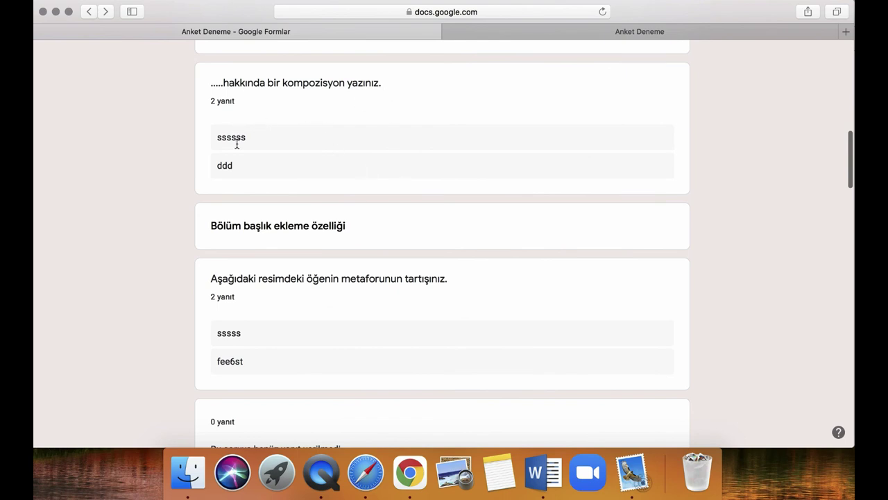
pyautogui.scroll(-3, 244, 184)
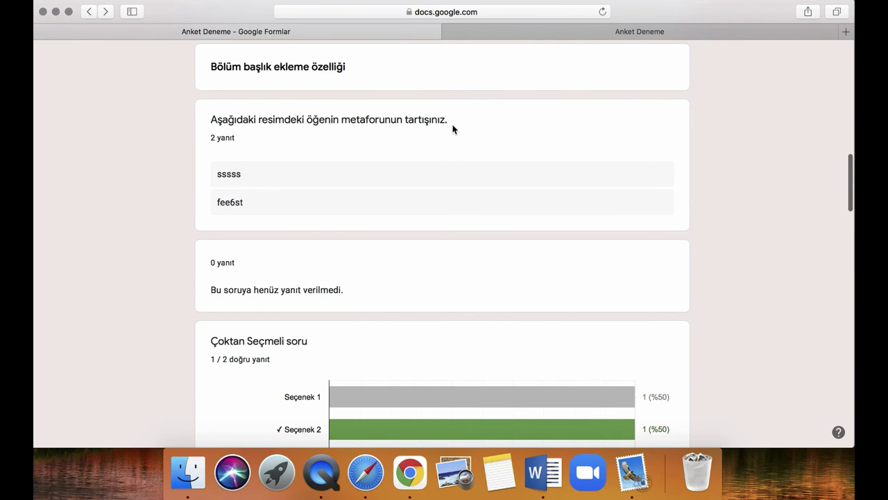
pyautogui.scroll(-4, 243, 187)
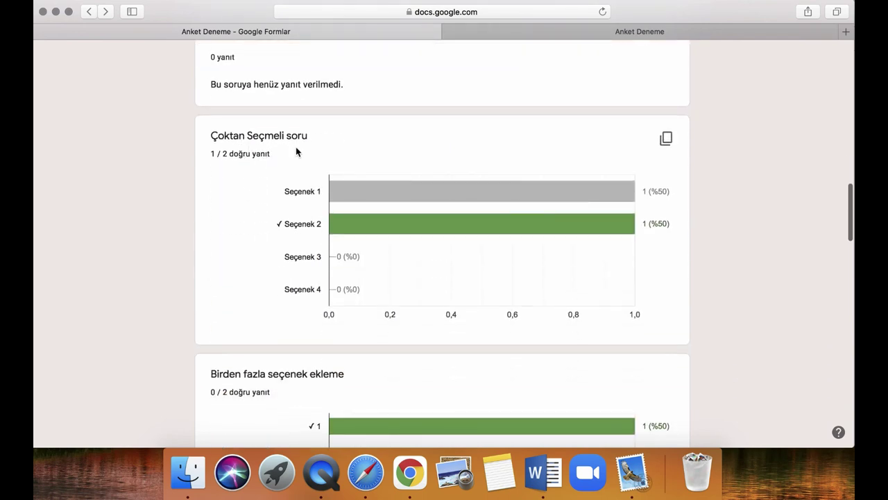
pyautogui.moveTo(597, 193)
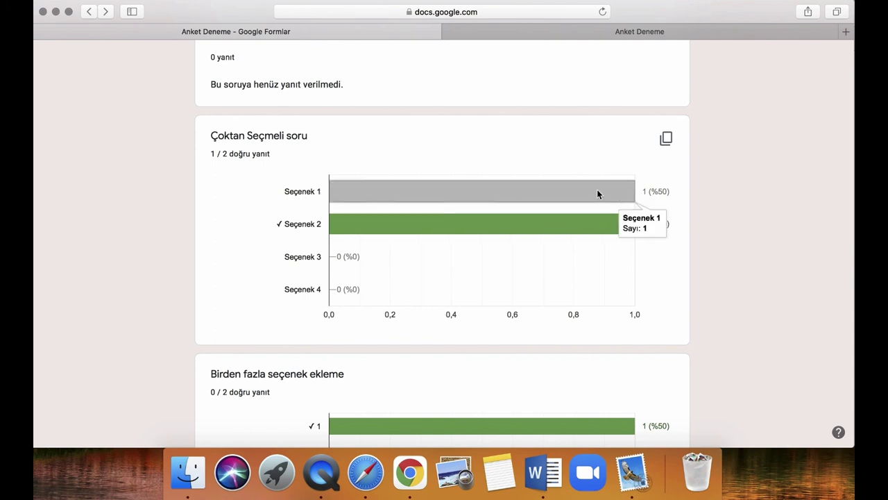
pyautogui.scroll(-5, 438, 229)
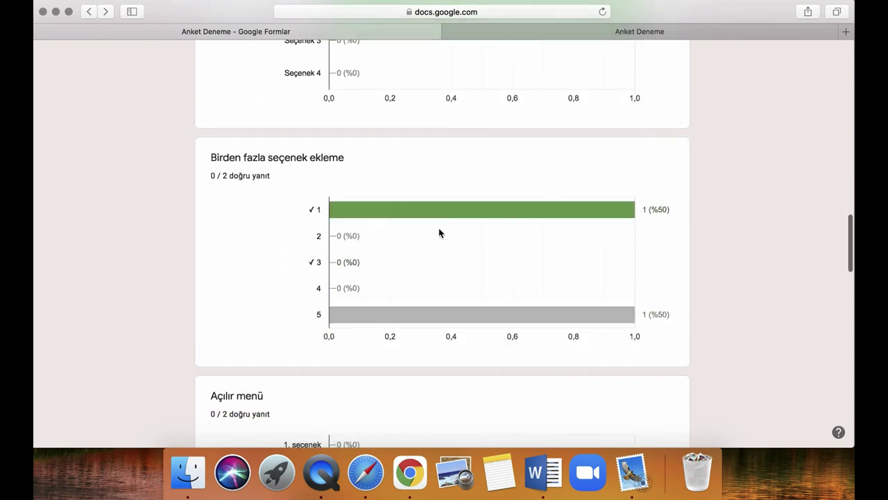
pyautogui.scroll(-3, 391, 294)
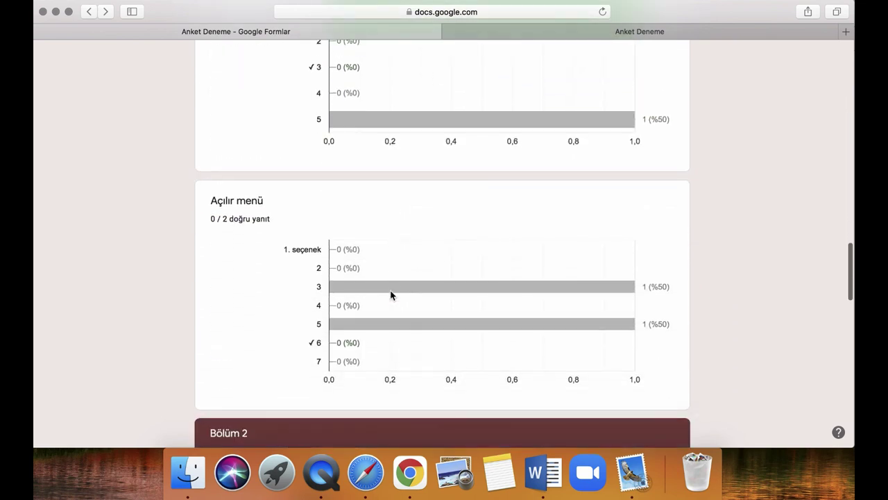
pyautogui.scroll(-2, 391, 296)
pyautogui.scroll(-5, 391, 295)
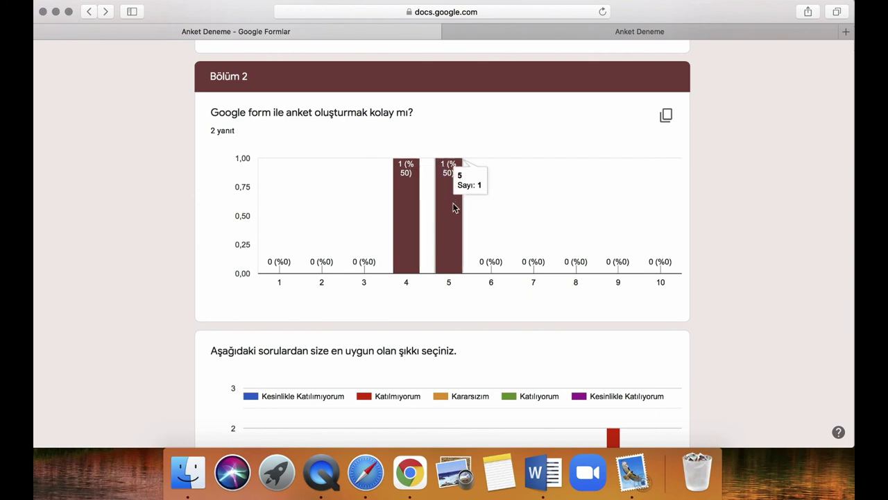
pyautogui.scroll(-3, 449, 281)
pyautogui.scroll(-1, 449, 280)
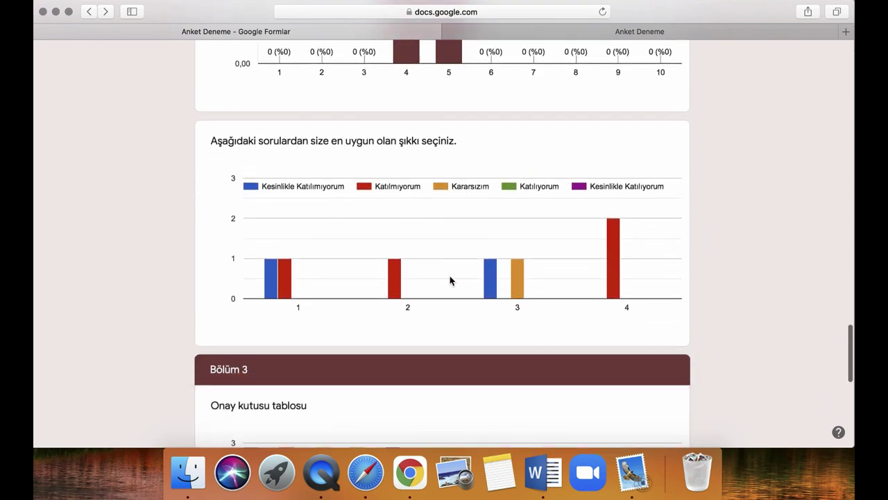
pyautogui.scroll(-5, 450, 280)
pyautogui.scroll(-2, 450, 281)
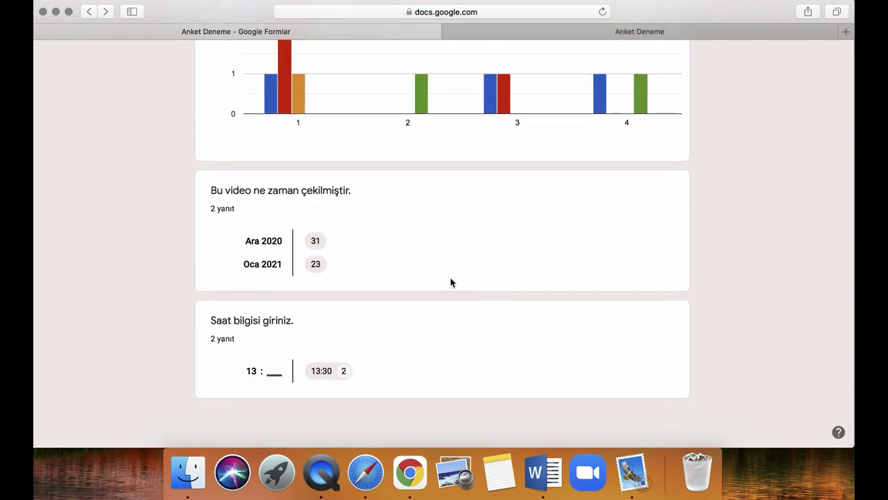
pyautogui.scroll(10, 452, 283)
pyautogui.scroll(10, 454, 286)
pyautogui.scroll(10, 454, 288)
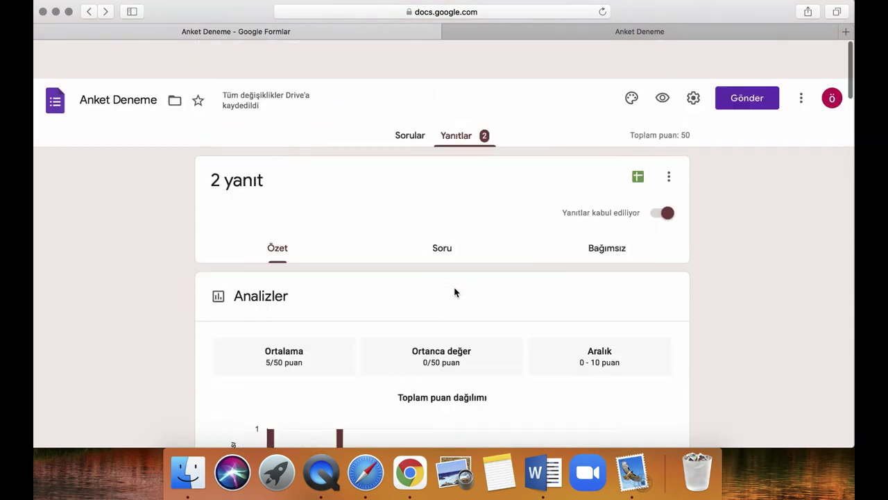
pyautogui.scroll(3, 455, 292)
# - View responses by question, showing the answers to the Açılır menü question
pyautogui.click(440, 210)
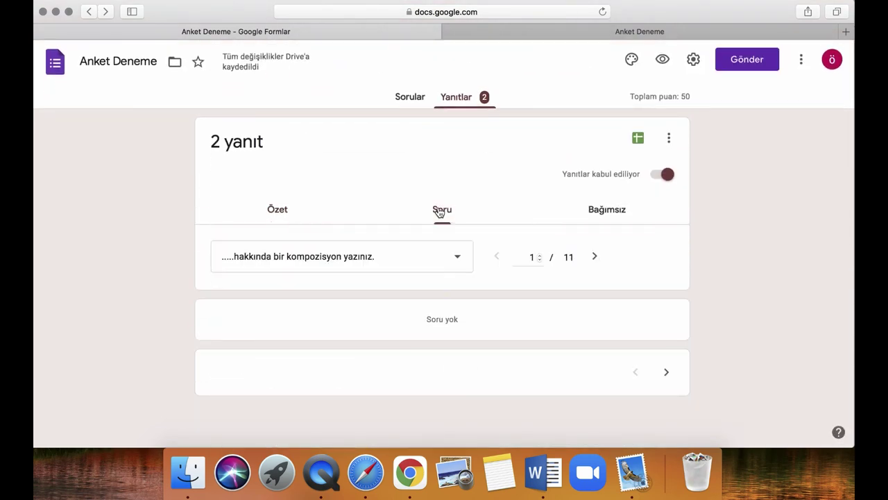
pyautogui.click(427, 264)
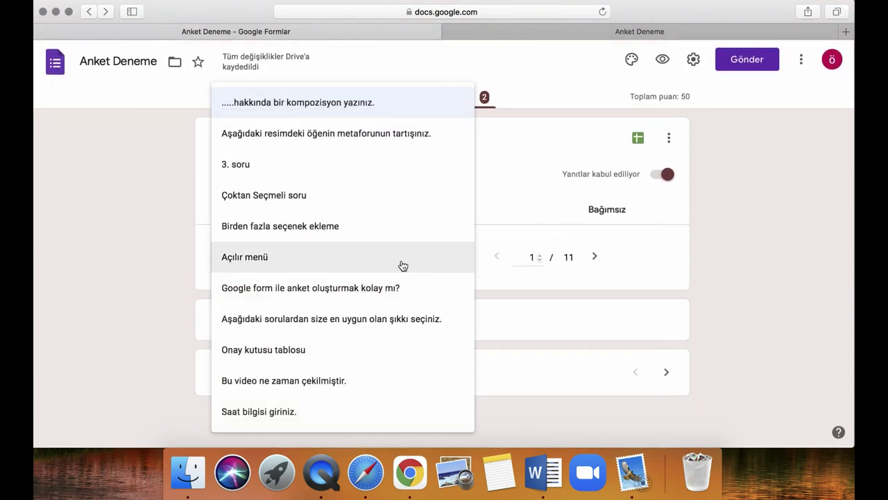
pyautogui.click(342, 266)
pyautogui.scroll(-5, 341, 266)
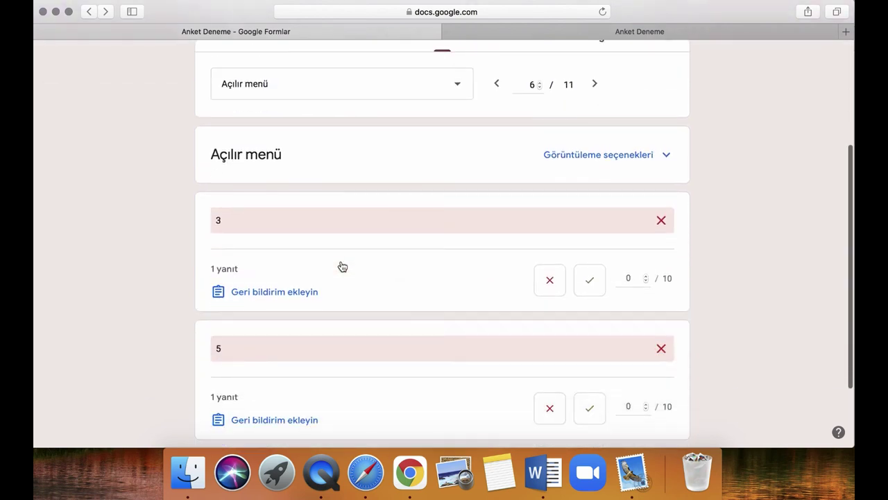
pyautogui.scroll(3, 396, 201)
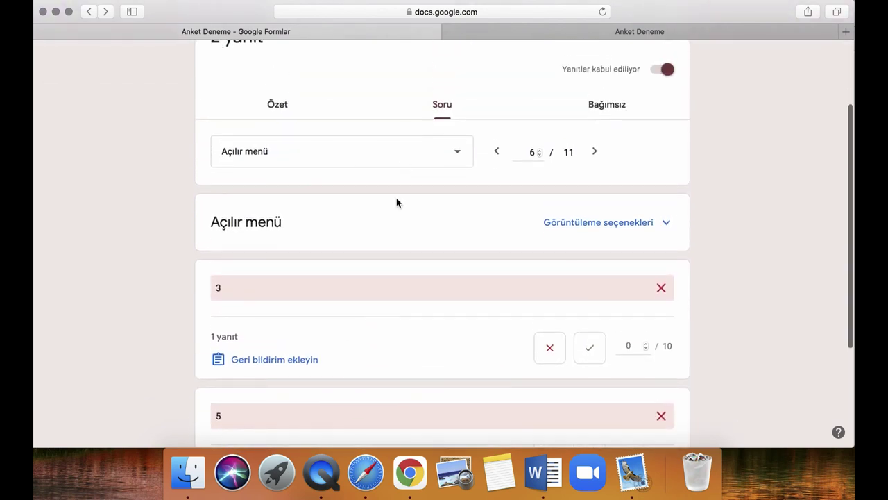
# - Review the Onay kutusu tablosu answers, then switch to individual responses (1 of 2, 10/50 points)
pyautogui.click(405, 143)
pyautogui.click(308, 329)
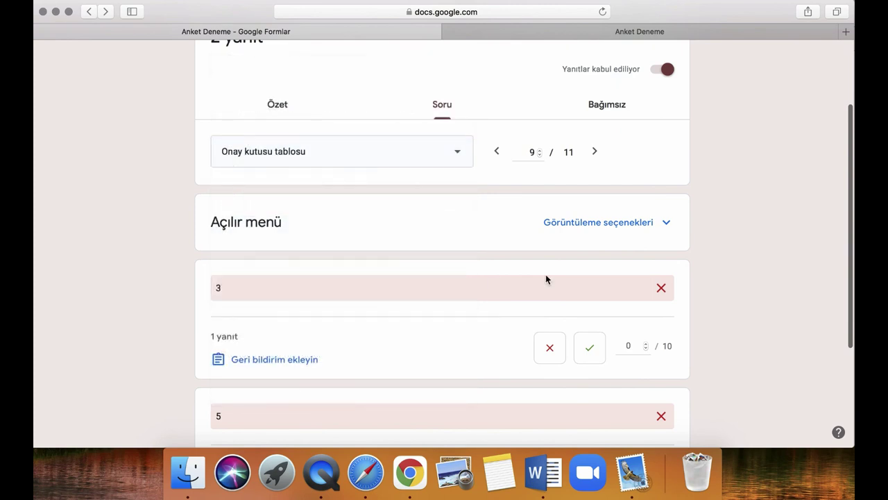
pyautogui.scroll(-3, 762, 263)
pyautogui.scroll(-2, 762, 263)
pyautogui.scroll(-4, 762, 263)
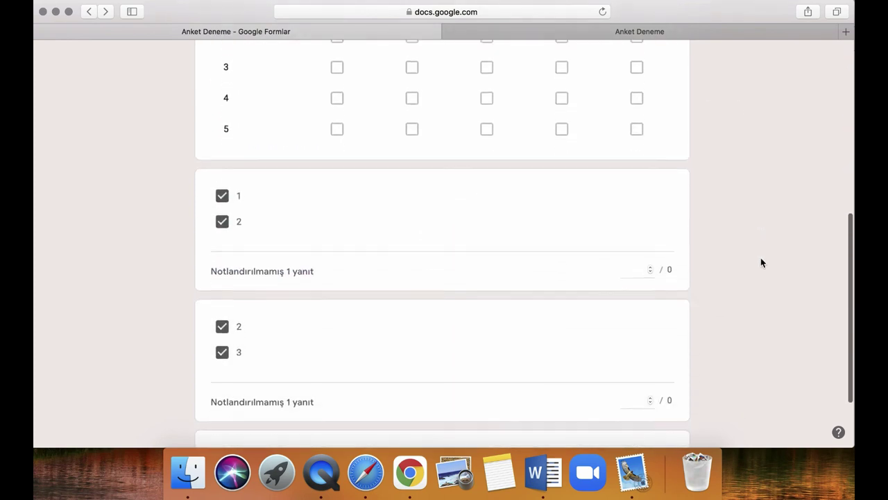
pyautogui.scroll(-2, 762, 263)
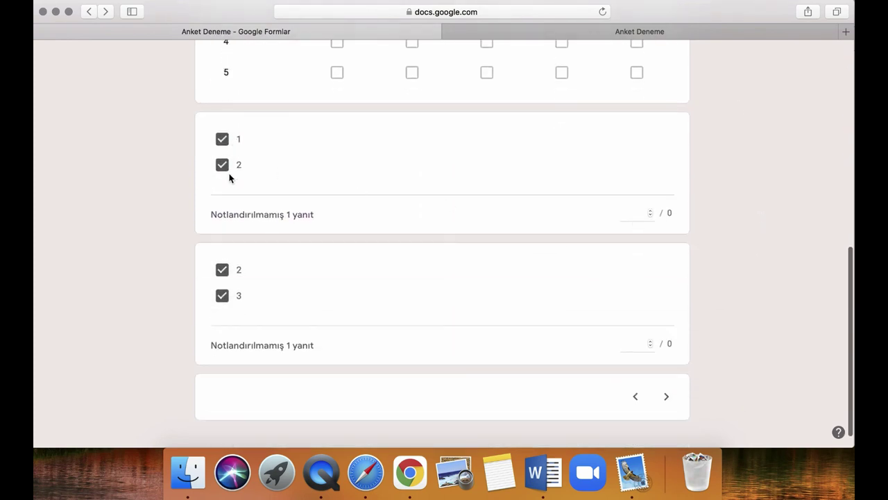
pyautogui.click(231, 217)
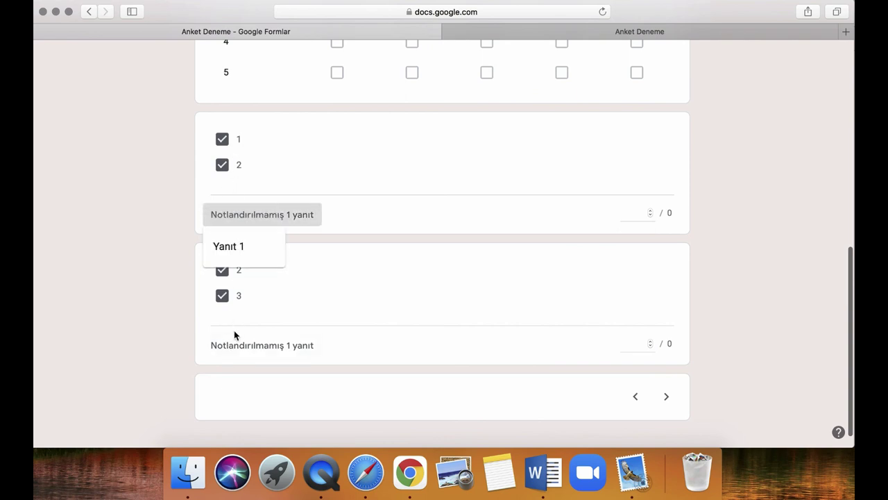
pyautogui.scroll(10, 450, 283)
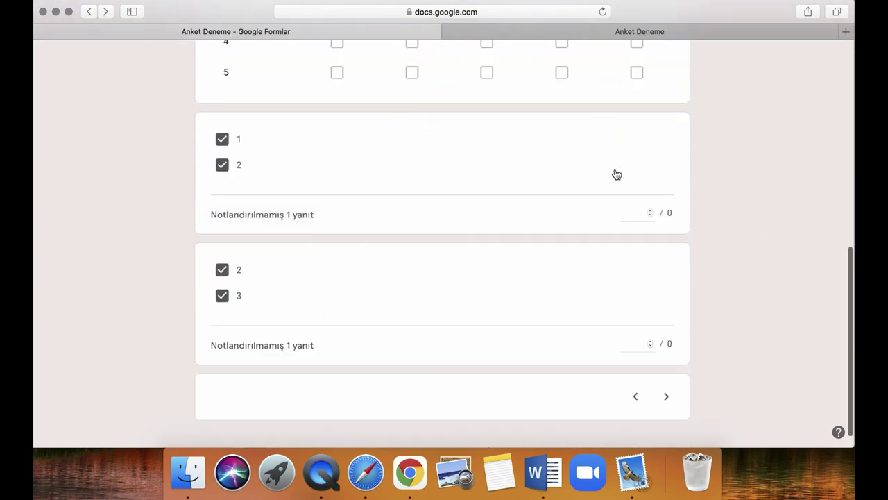
pyautogui.click(607, 212)
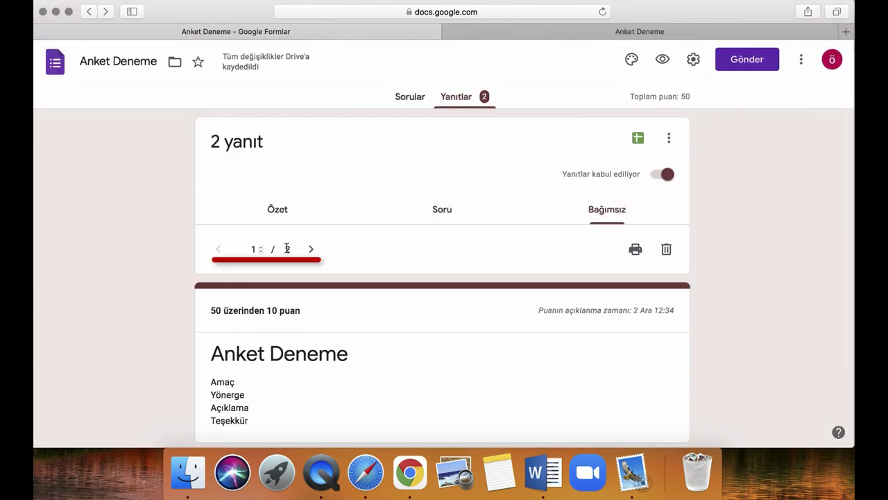
pyautogui.doubleClick(286, 249)
pyautogui.scroll(-3, 252, 251)
pyautogui.scroll(-2, 253, 251)
pyautogui.scroll(-5, 252, 251)
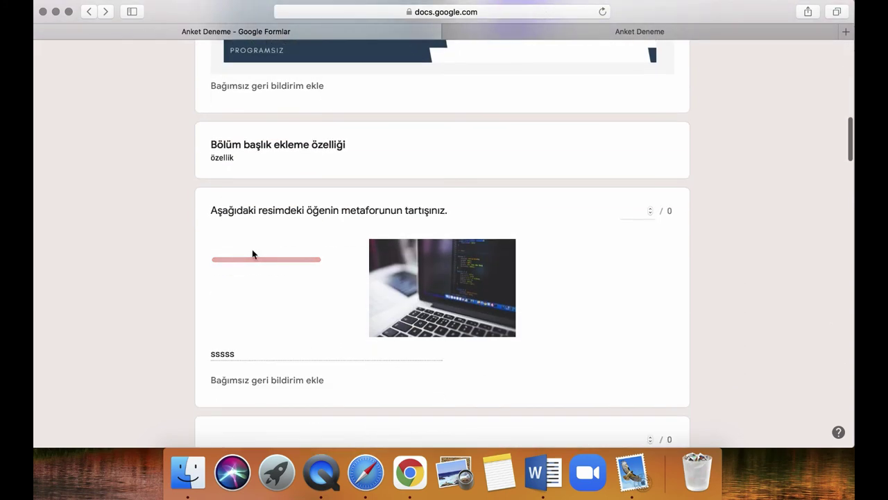
pyautogui.scroll(-2, 252, 252)
pyautogui.scroll(-4, 253, 253)
pyautogui.scroll(-5, 252, 253)
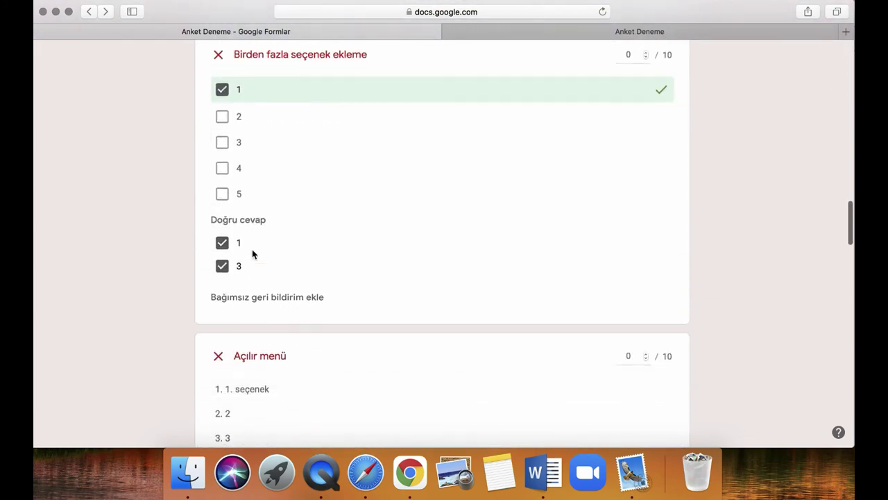
pyautogui.scroll(-5, 252, 253)
pyautogui.scroll(-4, 252, 252)
pyautogui.scroll(10, 252, 251)
pyautogui.scroll(10, 257, 276)
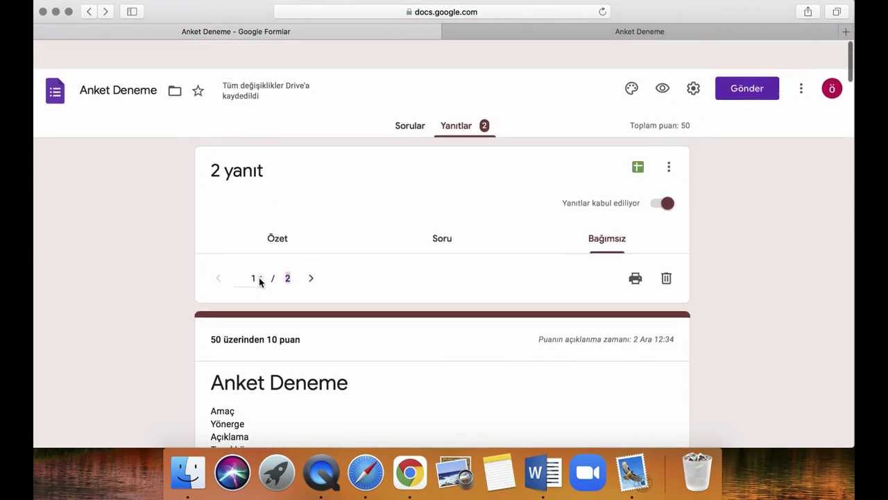
pyautogui.click(311, 251)
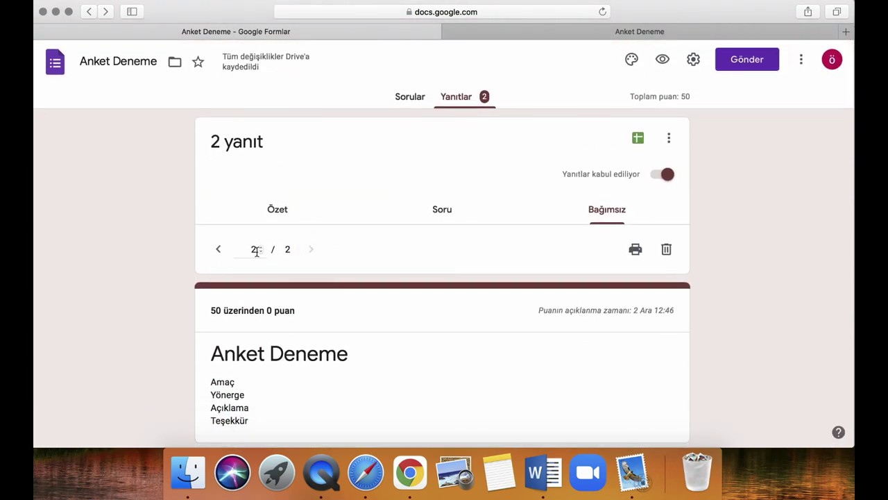
pyautogui.scroll(-3, 322, 313)
pyautogui.scroll(-5, 321, 313)
pyautogui.scroll(-5, 321, 313)
pyautogui.scroll(-3, 320, 315)
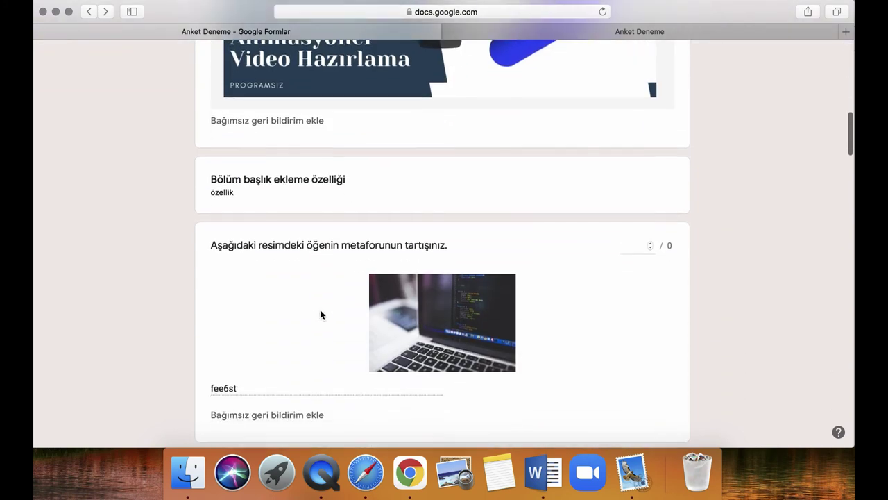
pyautogui.scroll(-3, 321, 315)
pyautogui.scroll(-3, 321, 316)
pyautogui.scroll(-5, 321, 315)
pyautogui.scroll(-6, 321, 316)
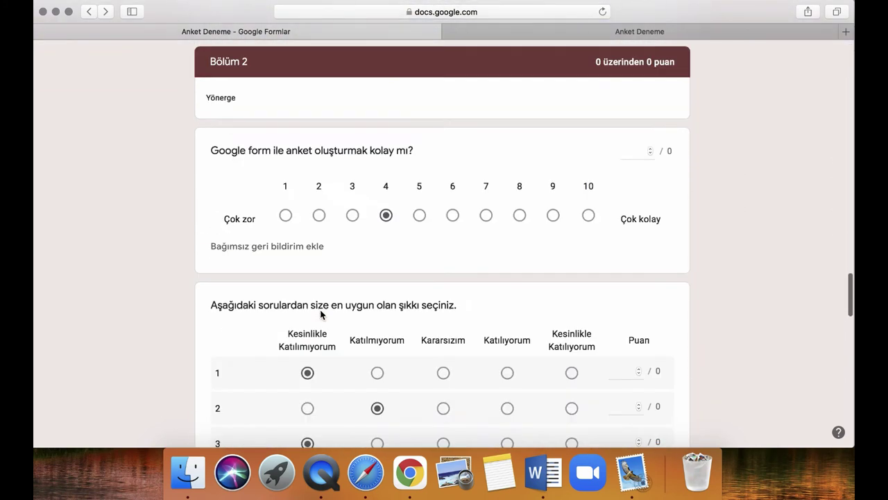
pyautogui.scroll(-5, 320, 315)
pyautogui.scroll(10, 321, 319)
pyautogui.scroll(10, 321, 323)
pyautogui.scroll(10, 321, 333)
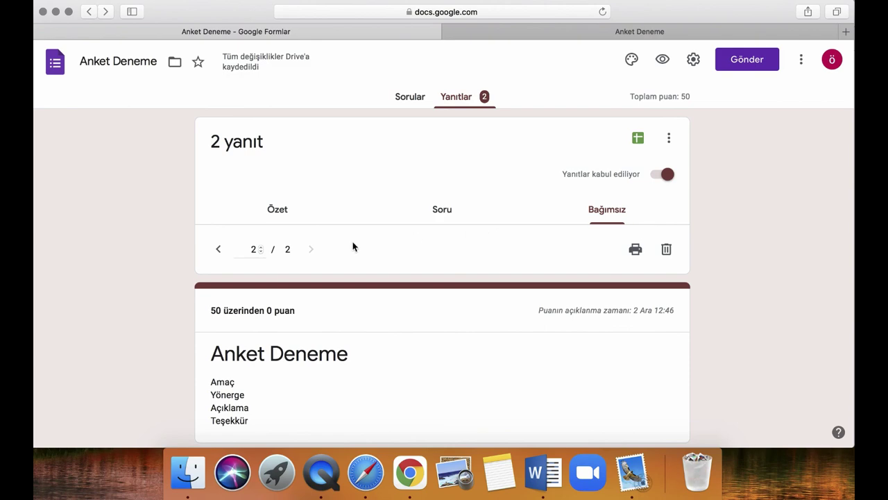
# - In the Özet summary, copy the agreement-grid question's bar chart to the clipboard
pyautogui.click(279, 208)
pyautogui.scroll(-5, 406, 292)
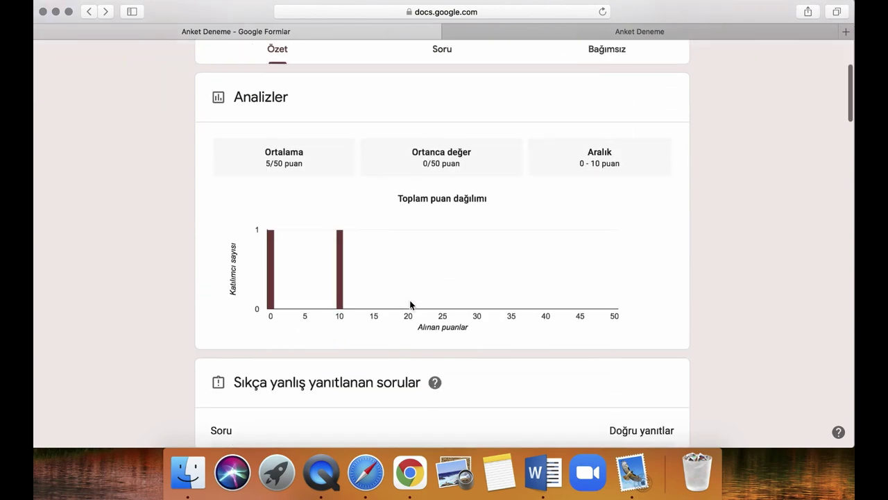
pyautogui.scroll(-5, 410, 302)
pyautogui.scroll(-10, 411, 302)
pyautogui.scroll(-10, 410, 302)
pyautogui.scroll(4, 410, 302)
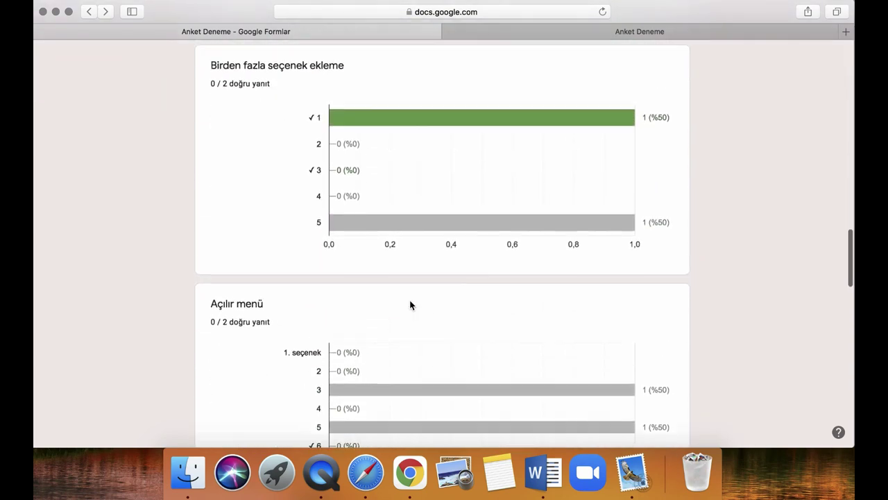
pyautogui.scroll(20, 420, 181)
pyautogui.scroll(-10, 639, 139)
pyautogui.scroll(-5, 831, 241)
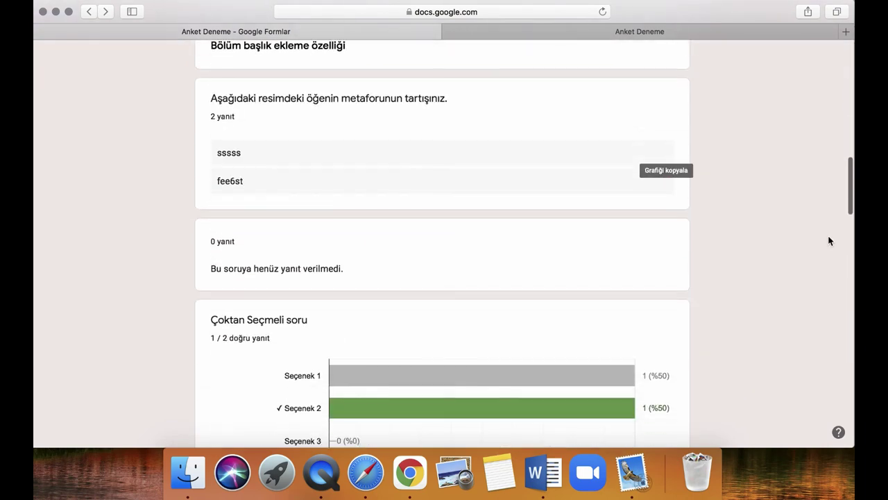
pyautogui.scroll(-3, 830, 241)
pyautogui.scroll(-4, 830, 241)
pyautogui.scroll(-5, 830, 240)
pyautogui.scroll(-5, 830, 240)
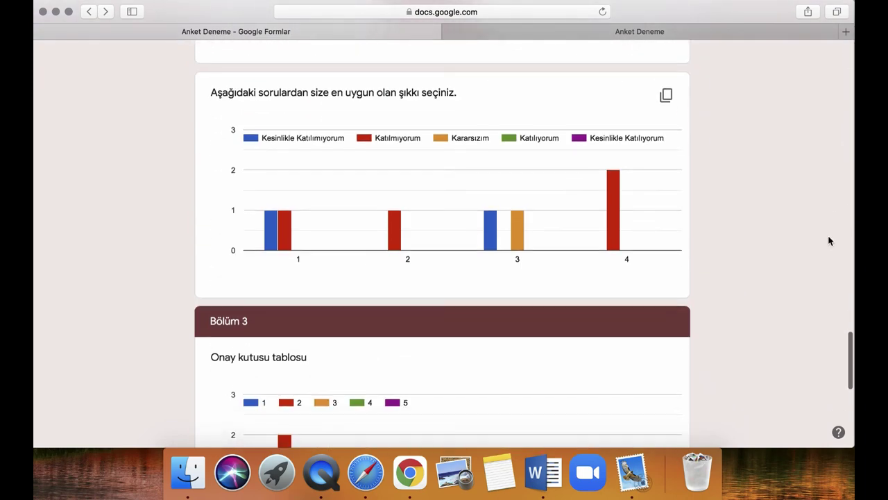
pyautogui.scroll(1, 830, 241)
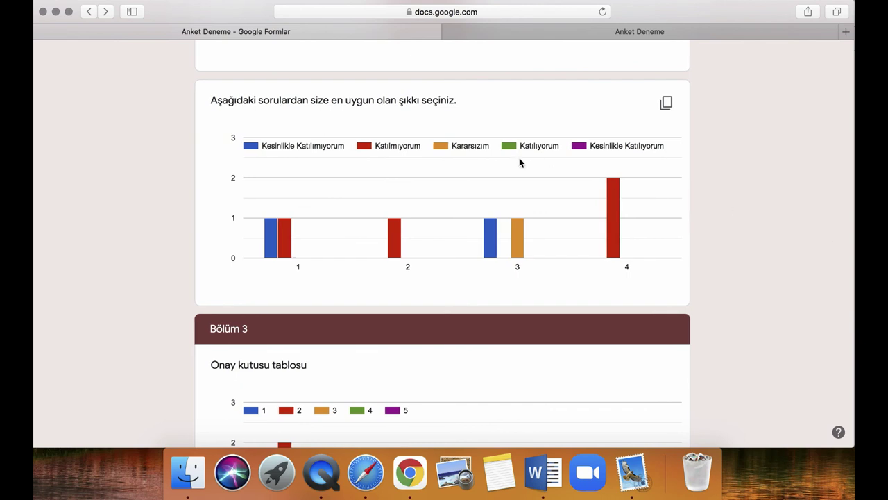
pyautogui.click(667, 105)
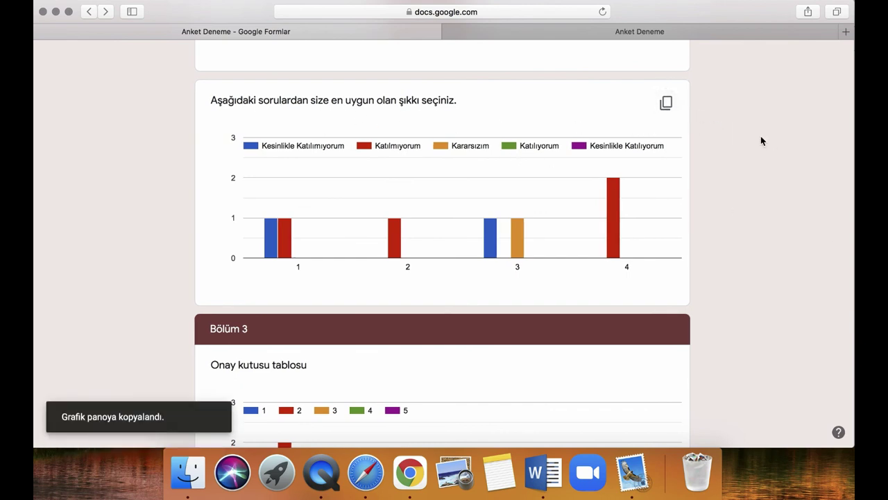
pyautogui.press('super+Tab')
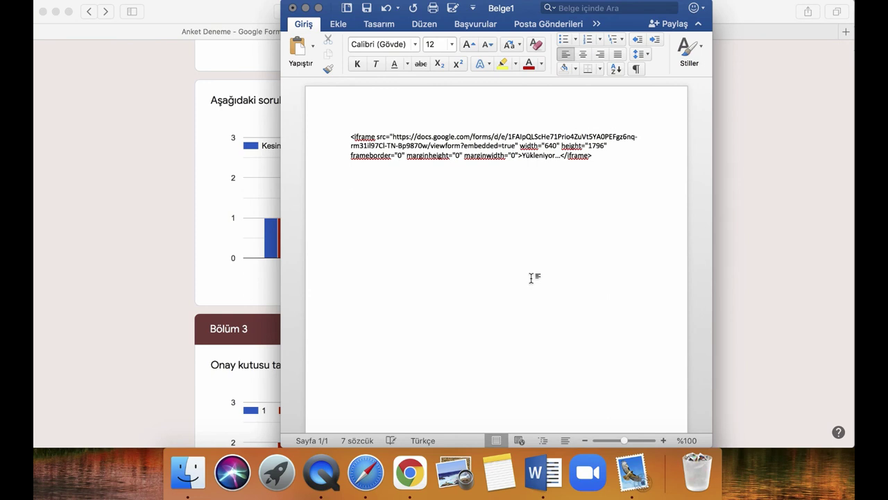
# - Paste the agreement-grid bar chart into Belge1 below the embed code and place the cursor beneath it
pyautogui.press('super+v')
pyautogui.click(531, 279)
pyautogui.rightClick(533, 283)
pyautogui.click(517, 354)
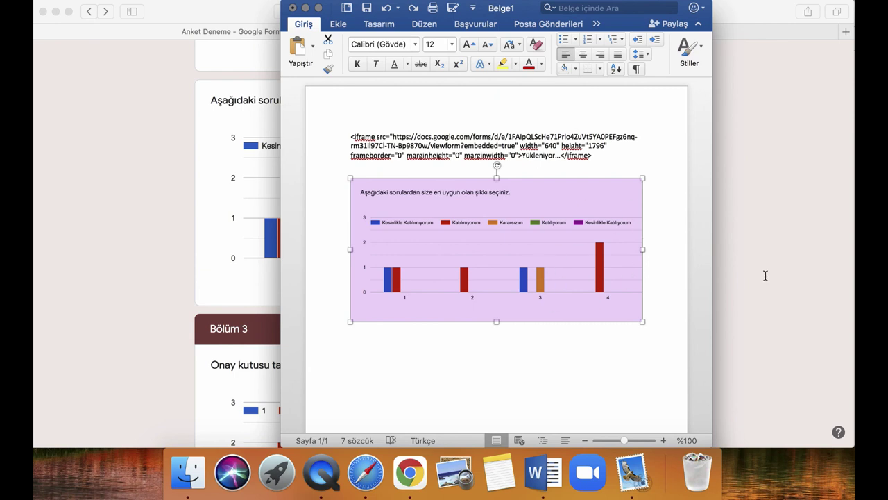
pyautogui.click(820, 278)
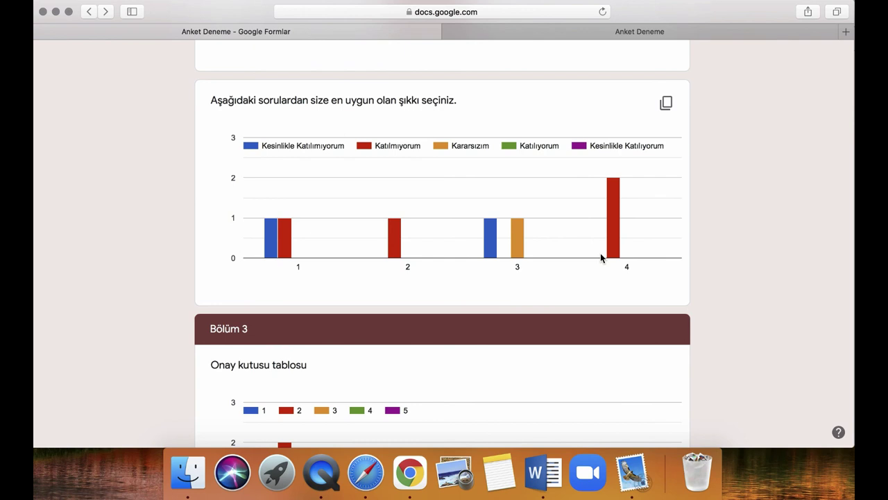
pyautogui.press('super+Tab')
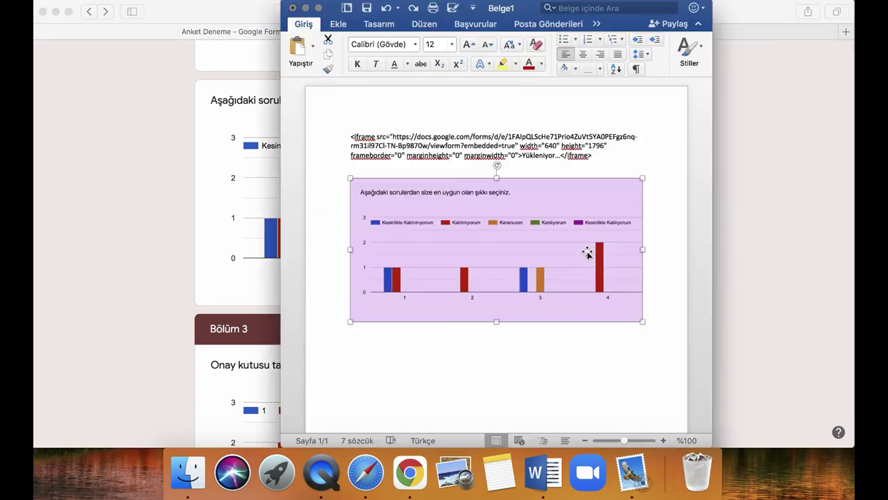
pyautogui.click(661, 336)
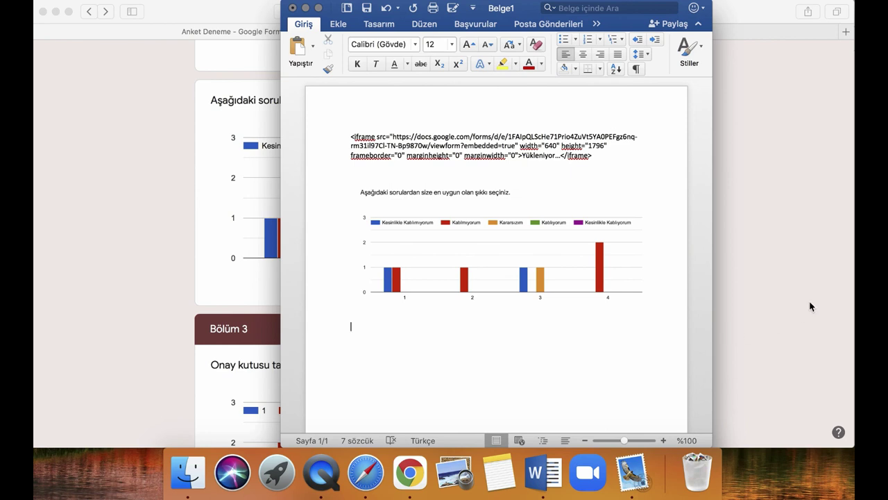
pyautogui.click(756, 286)
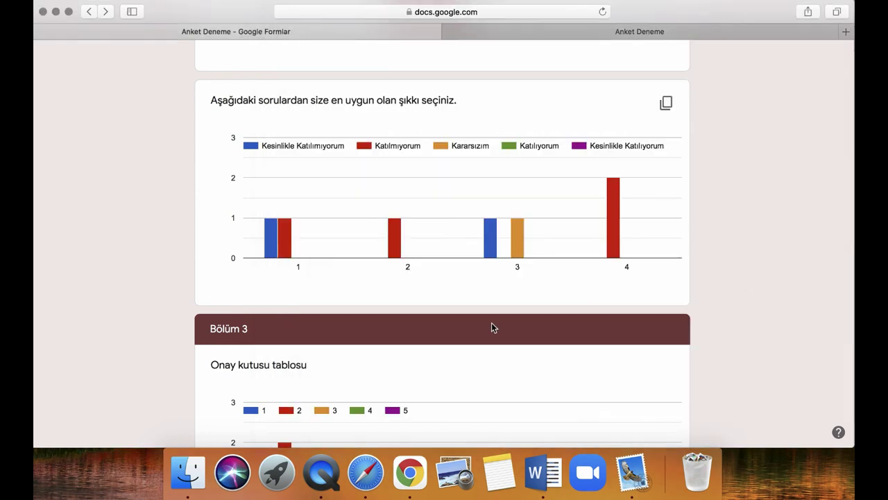
pyautogui.scroll(-5, 491, 324)
pyautogui.scroll(-5, 491, 327)
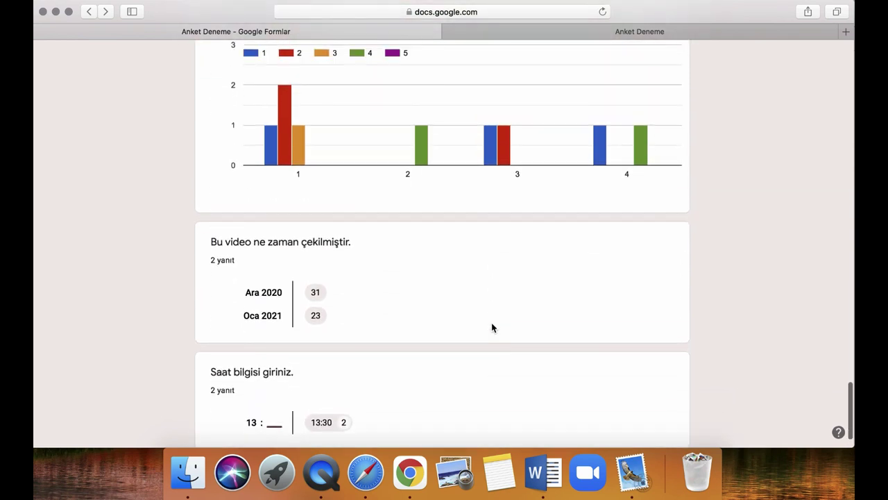
pyautogui.scroll(-1, 491, 327)
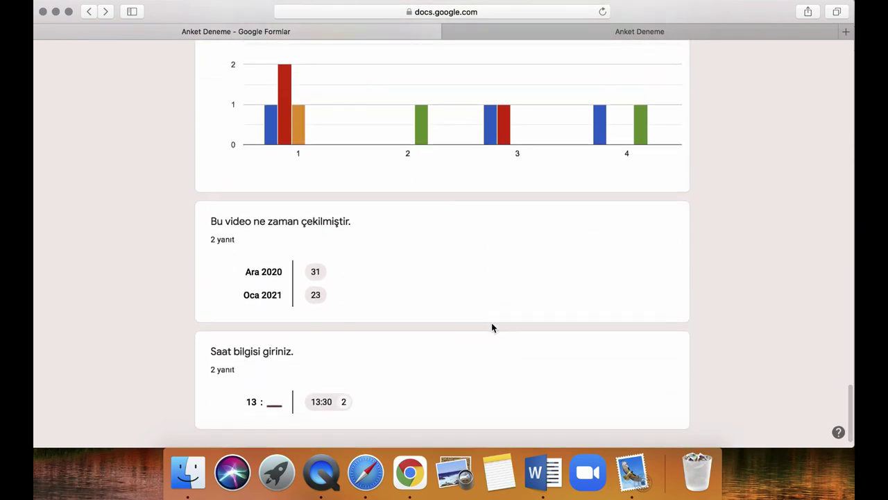
pyautogui.scroll(15, 492, 327)
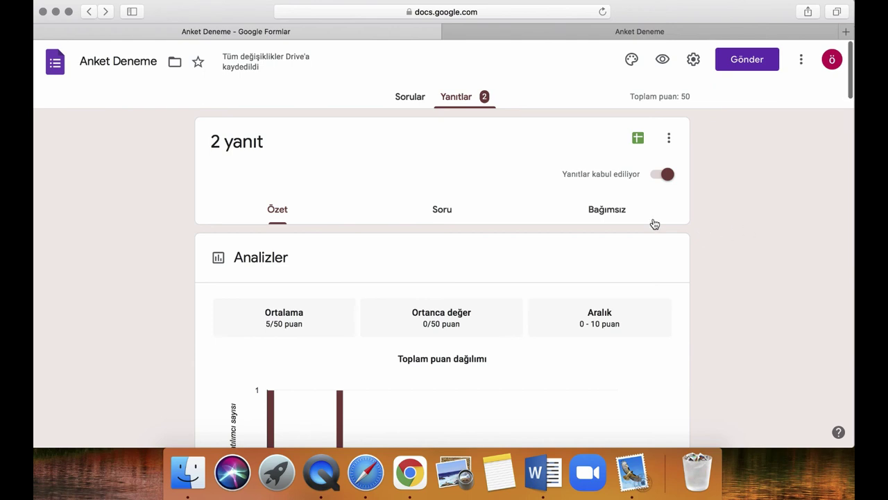
# - Link the responses to a new spreadsheet 'Anket Deneme (Yanıtlar)' and open it
pyautogui.click(639, 138)
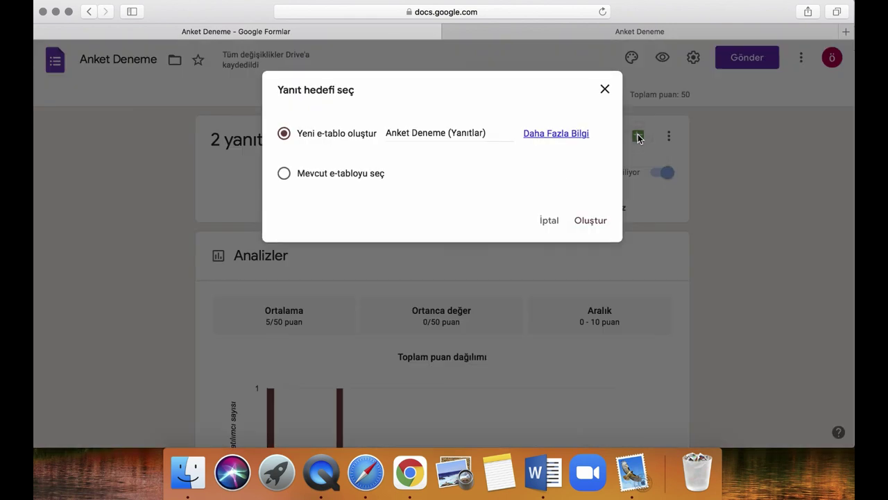
pyautogui.click(590, 222)
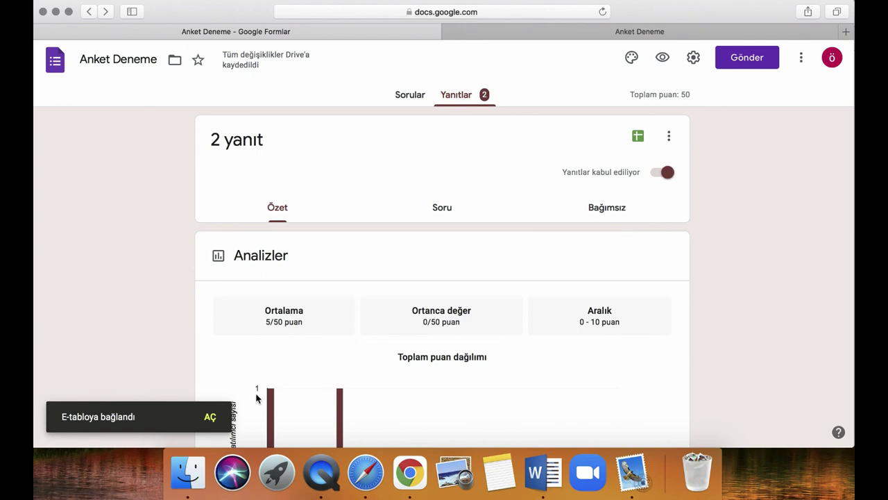
pyautogui.click(211, 417)
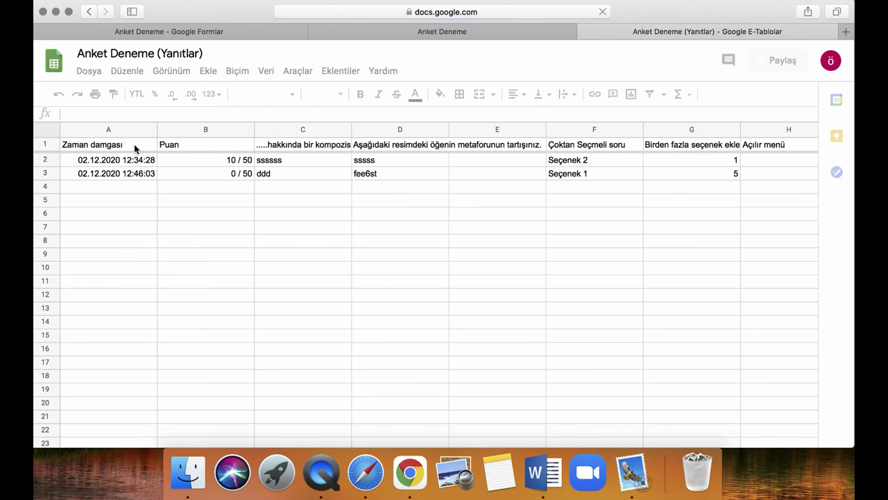
# - Download the responses sheet as 'Anket Deneme (Yanıtlar).xlsx' and open it in Excel
pyautogui.click(43, 163)
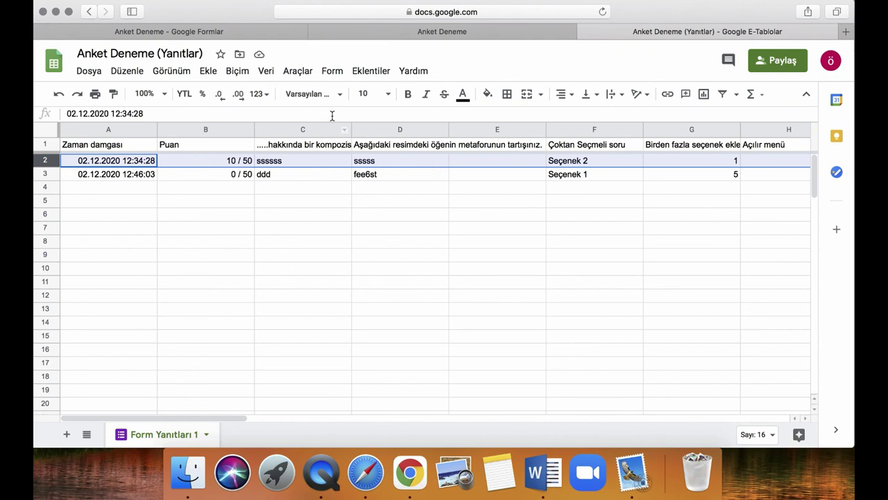
pyautogui.click(89, 71)
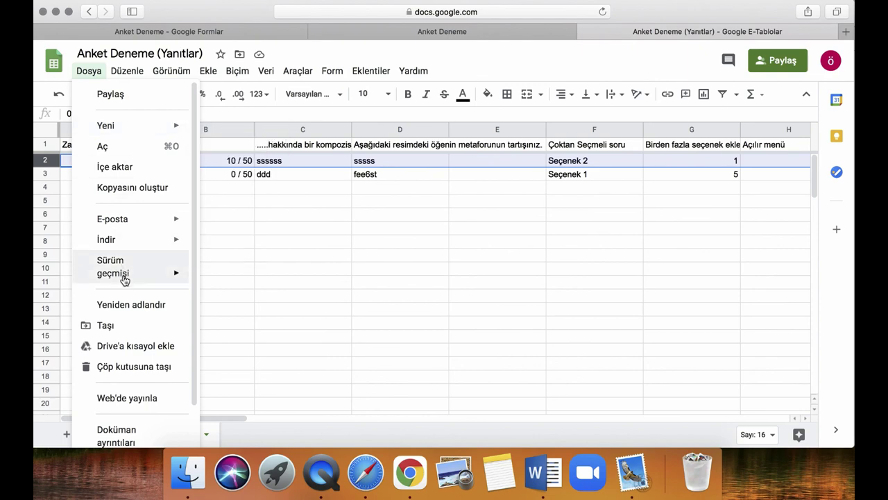
pyautogui.moveTo(107, 239)
pyautogui.click(207, 244)
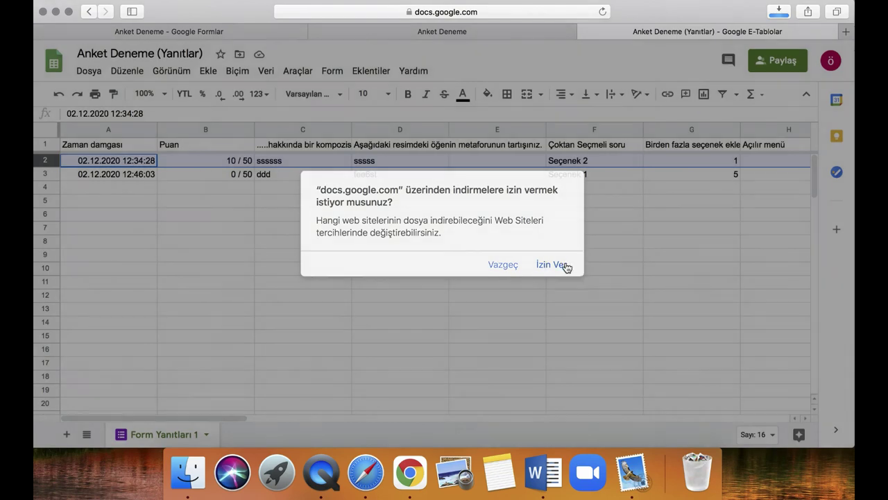
pyautogui.click(564, 265)
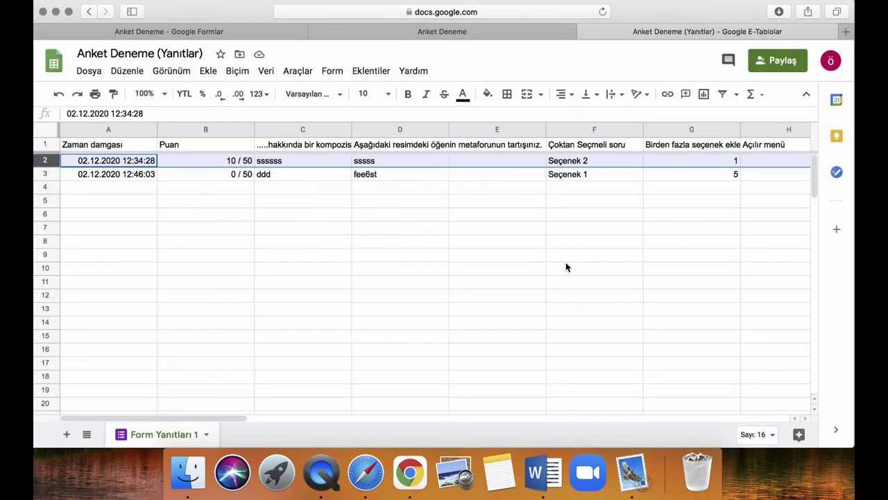
pyautogui.click(787, 11)
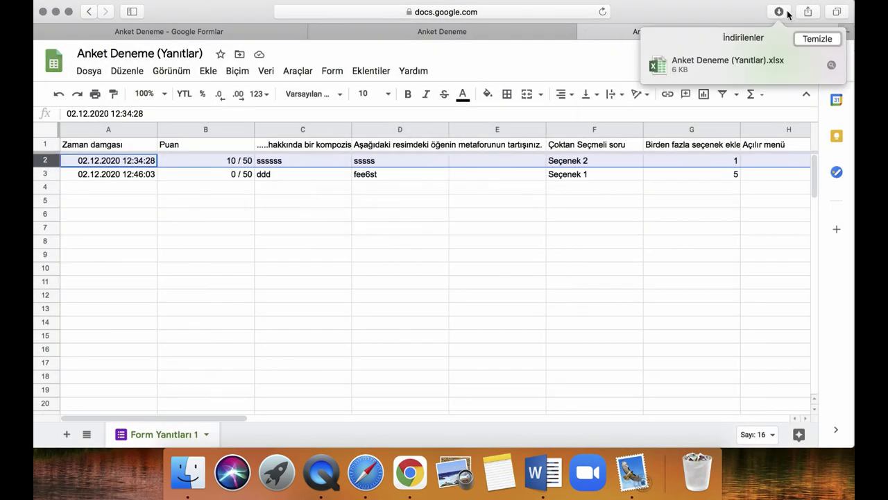
pyautogui.doubleClick(747, 66)
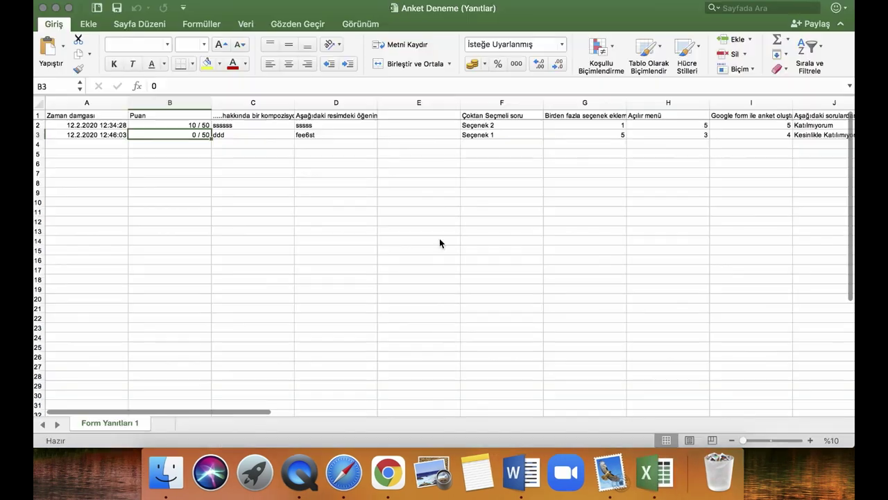
pyautogui.hscroll(5, 345, 222)
pyautogui.hscroll(8, 345, 222)
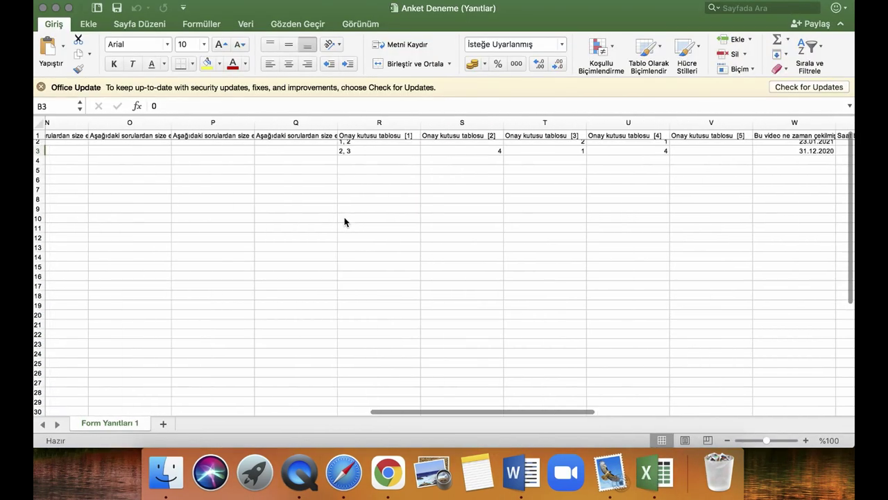
pyautogui.hscroll(3, 345, 222)
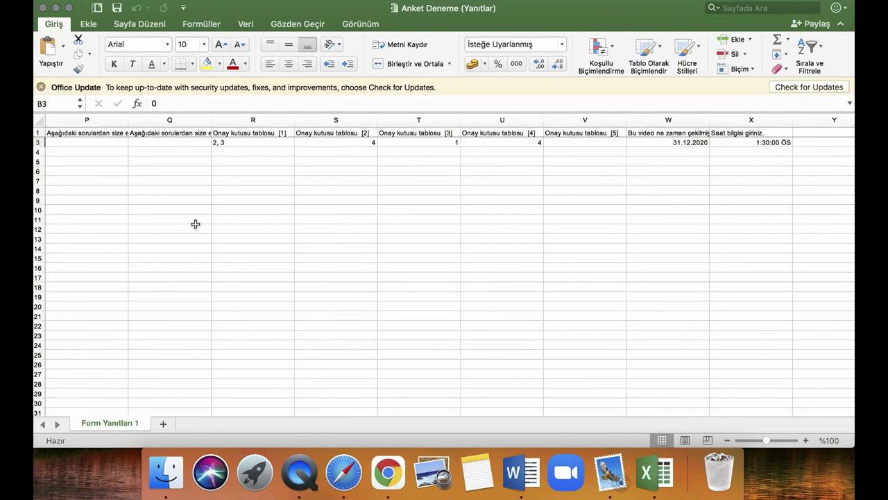
pyautogui.hscroll(-10, 195, 224)
pyautogui.hscroll(-5, 187, 224)
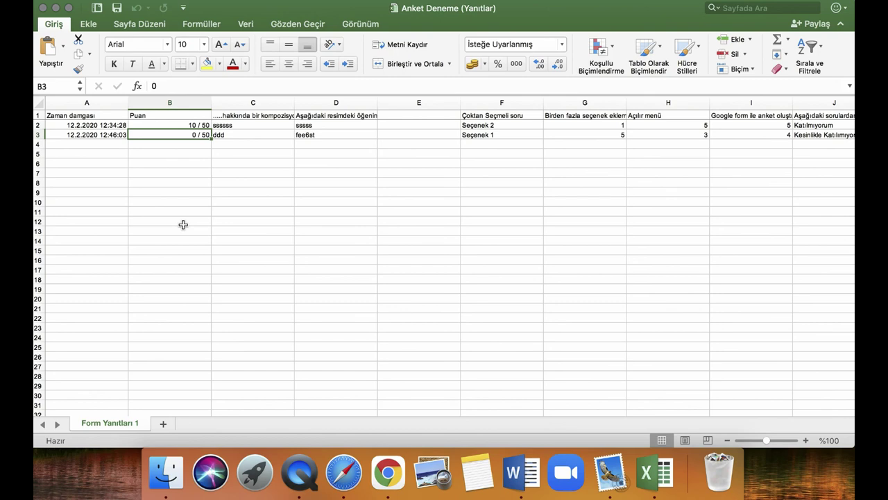
pyautogui.hscroll(3, 586, 233)
pyautogui.hscroll(2, 587, 222)
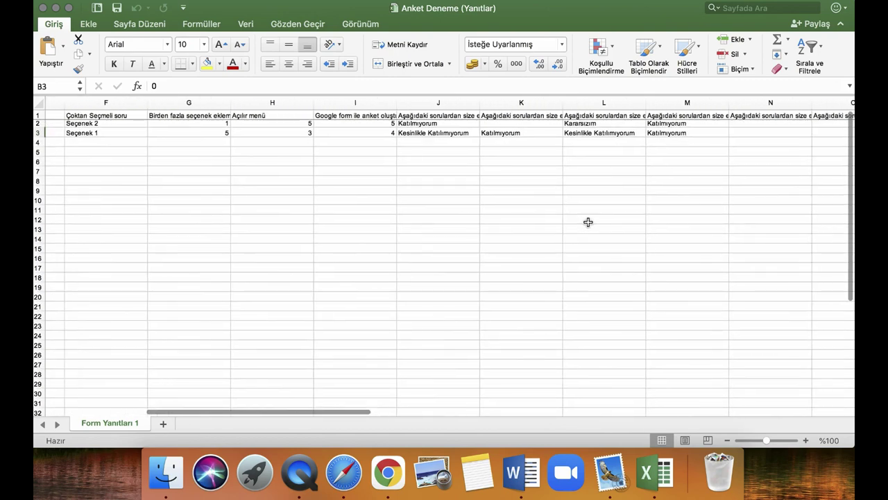
pyautogui.hscroll(3, 576, 222)
pyautogui.hscroll(-2, 567, 223)
pyautogui.hscroll(-6, 567, 222)
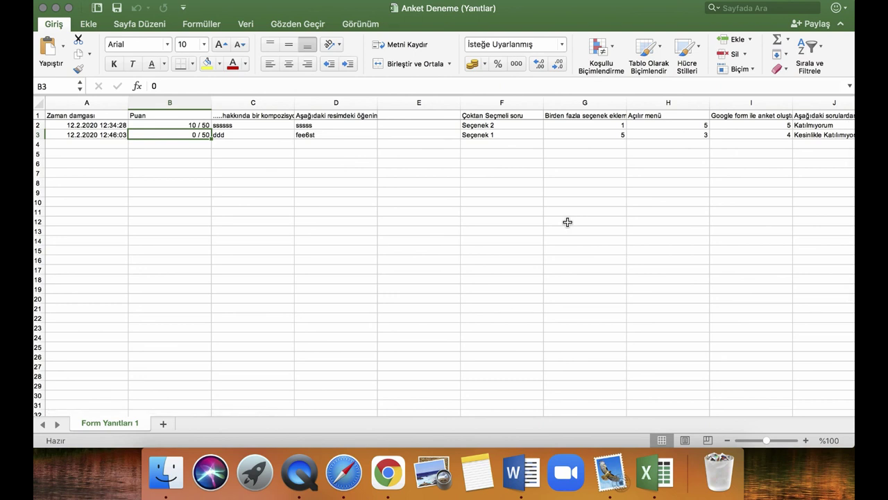
pyautogui.hscroll(7, 567, 222)
pyautogui.hscroll(5, 567, 223)
pyautogui.hscroll(-12, 567, 222)
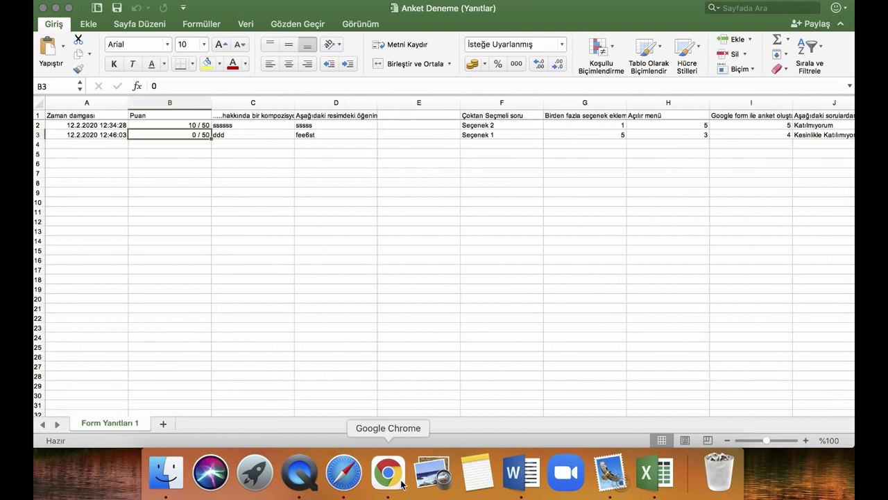
# - Return to the Anket Deneme Yanıtlar page and open its three-dot response options menu
pyautogui.click(349, 481)
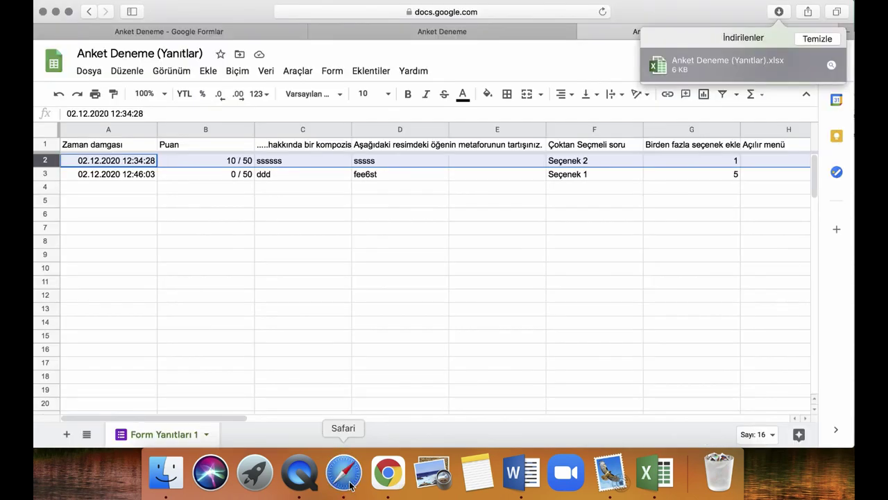
pyautogui.click(209, 33)
pyautogui.click(667, 143)
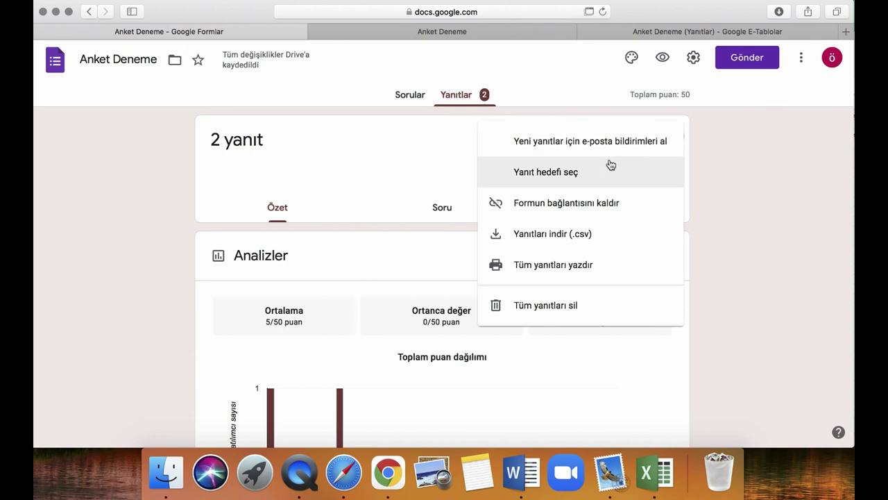
pyautogui.click(814, 149)
pyautogui.click(667, 139)
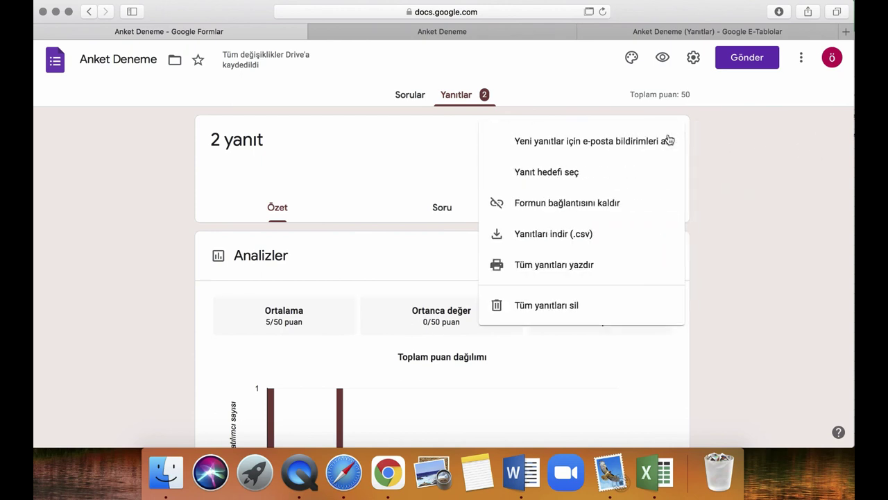
pyautogui.click(755, 168)
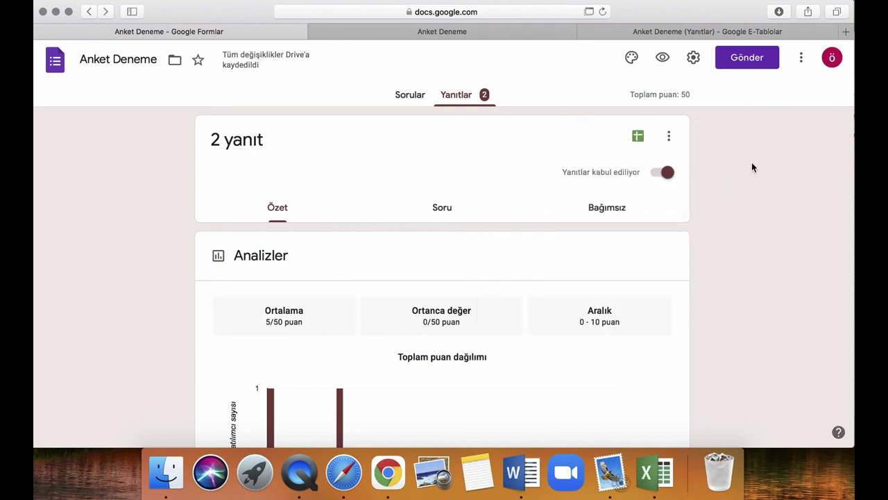
pyautogui.click(668, 139)
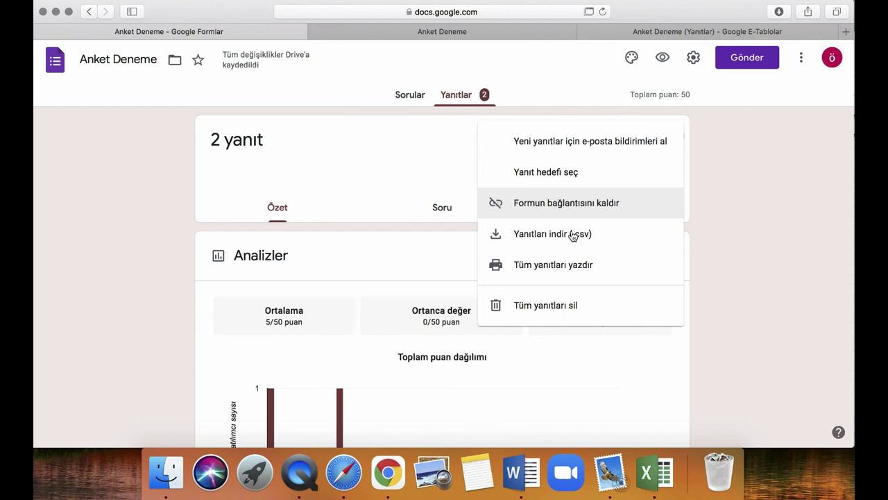
# - Open a printable view of all Anket Deneme responses via 'Tüm yanıtları yazdır' and cancel printing
pyautogui.click(541, 264)
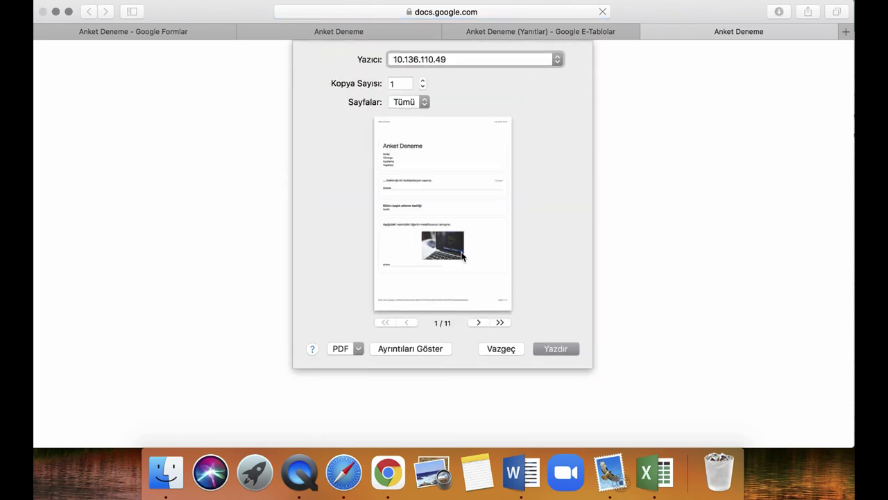
pyautogui.click(505, 349)
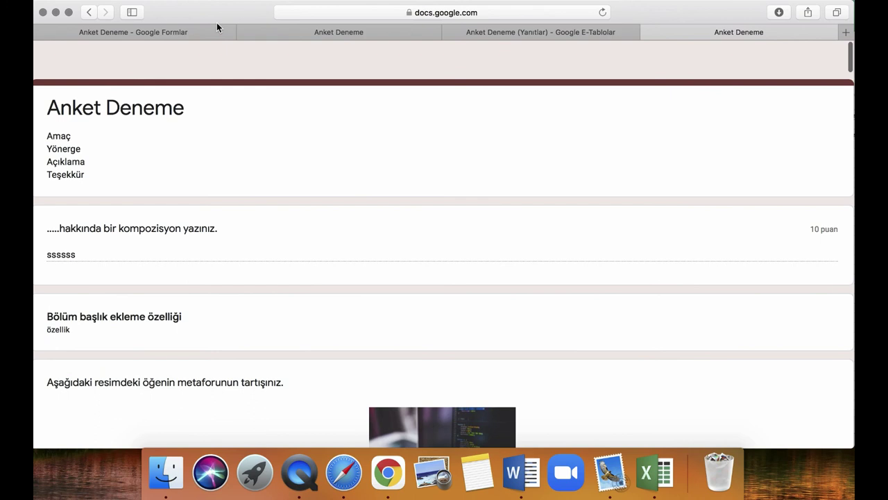
# - Go back to the Anket Deneme form tab and switch to its Sorular view
pyautogui.click(217, 30)
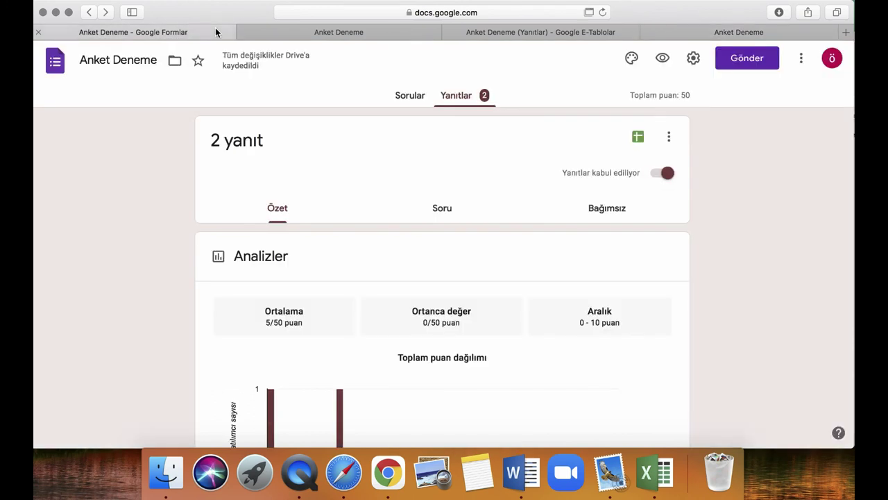
pyautogui.scroll(2, 508, 181)
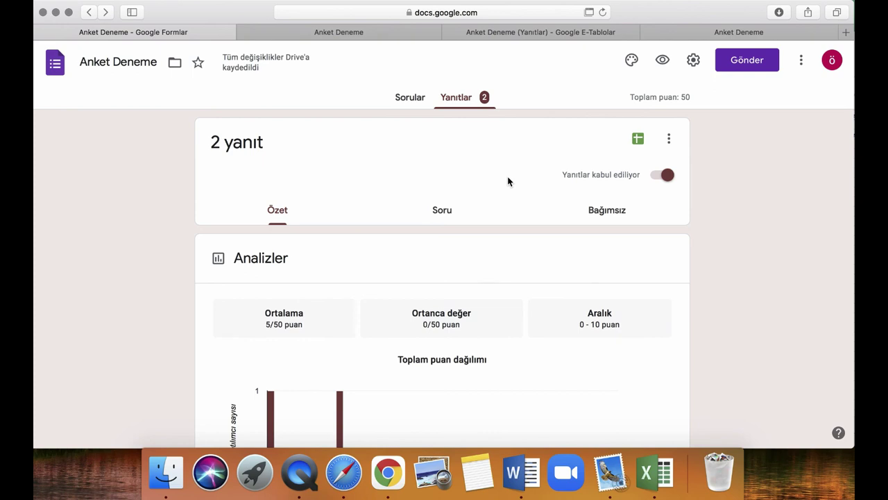
pyautogui.click(402, 102)
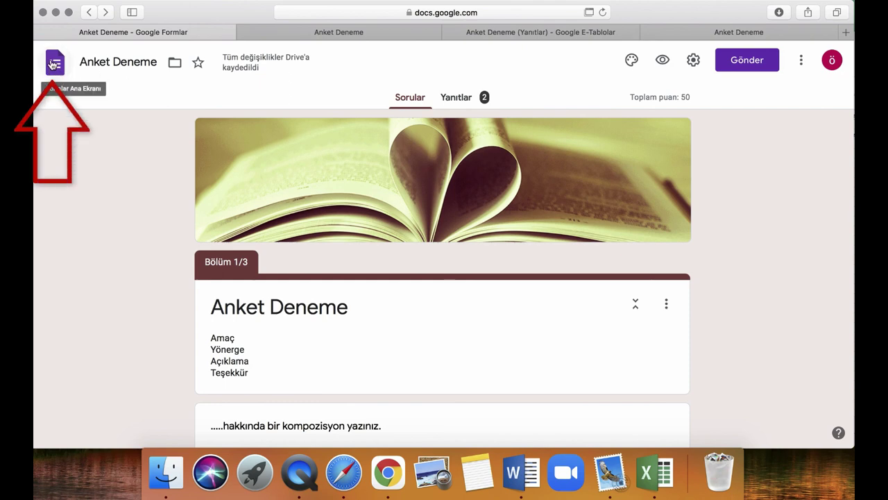
pyautogui.click(52, 64)
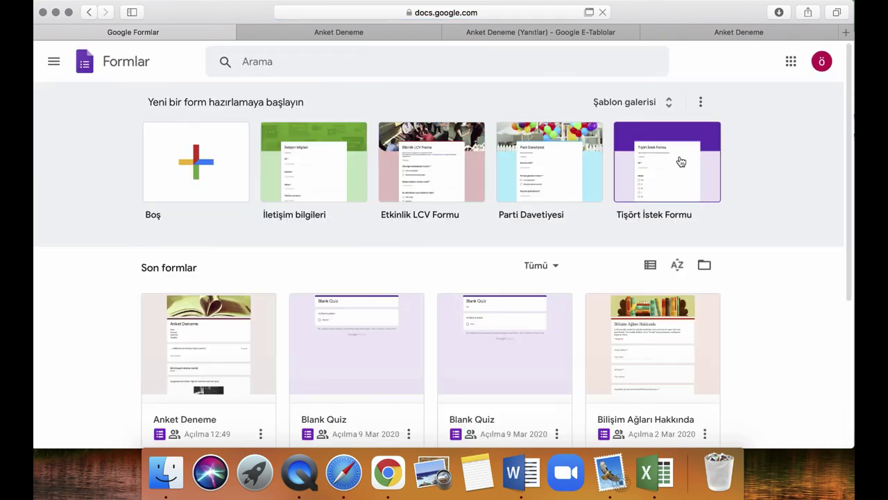
pyautogui.scroll(-2, 797, 303)
pyautogui.scroll(-3, 797, 303)
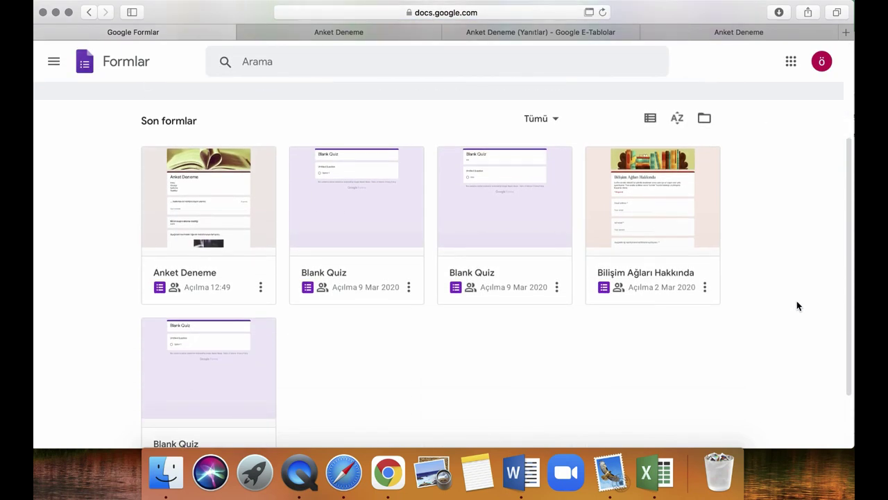
pyautogui.scroll(-2, 797, 306)
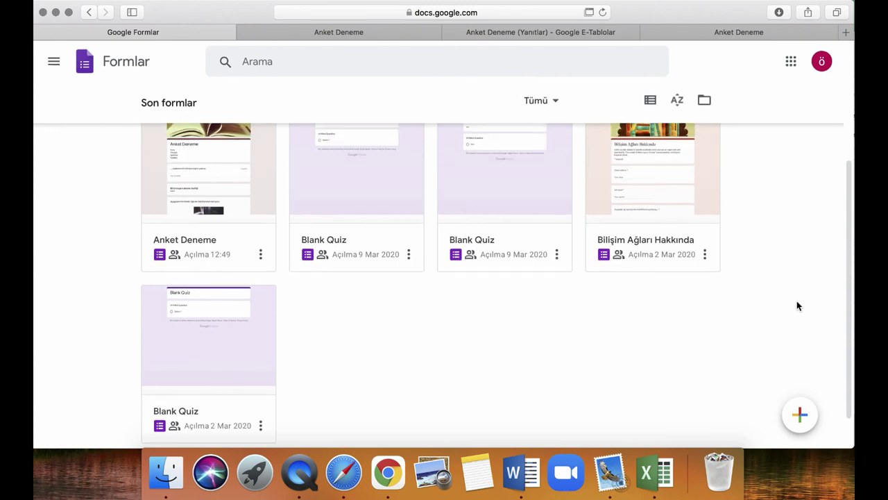
pyautogui.scroll(1, 796, 305)
pyautogui.scroll(2, 797, 306)
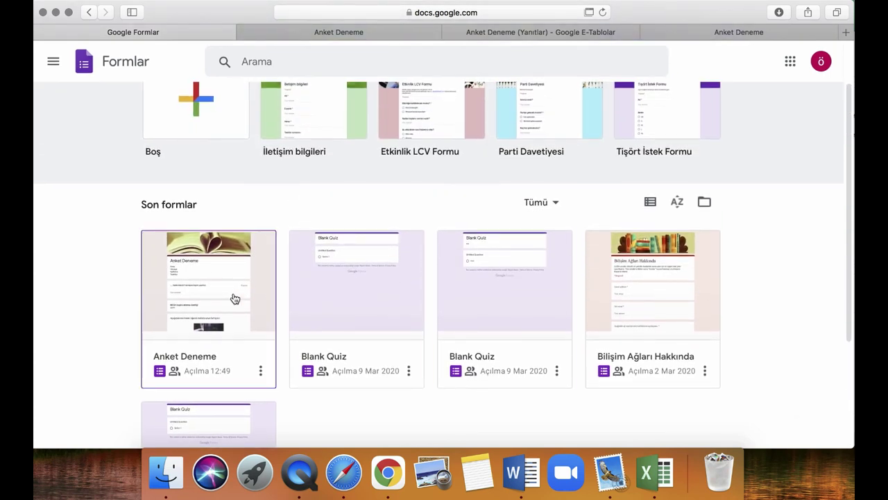
pyautogui.scroll(-1, 175, 275)
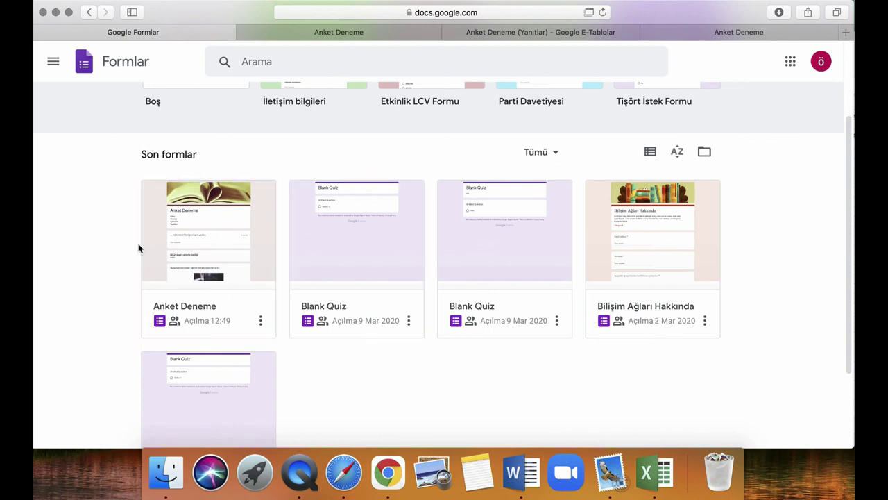
pyautogui.click(260, 322)
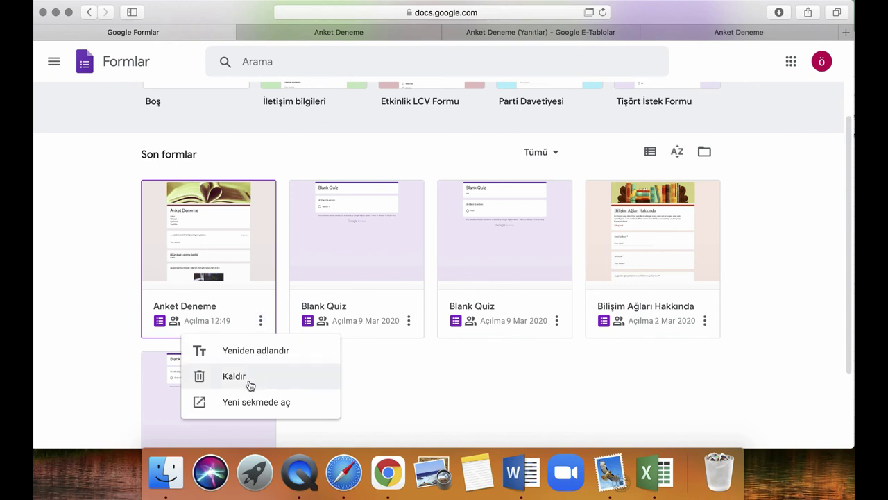
pyautogui.click(391, 379)
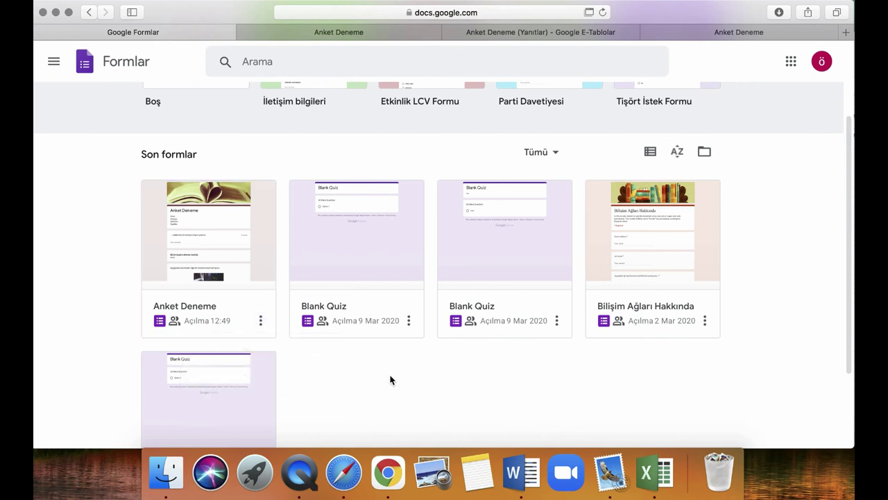
pyautogui.click(229, 250)
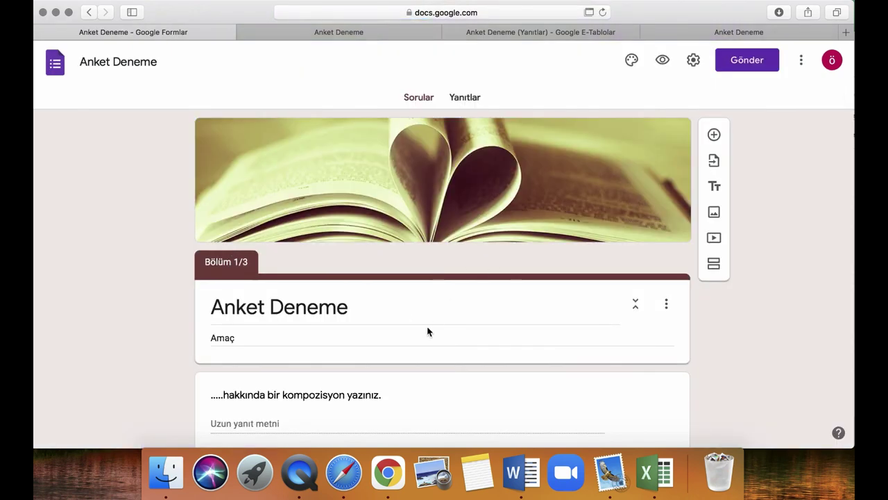
# - Scroll through the Anket Deneme questions to review the form
pyautogui.scroll(-5, 427, 332)
pyautogui.scroll(-10, 502, 316)
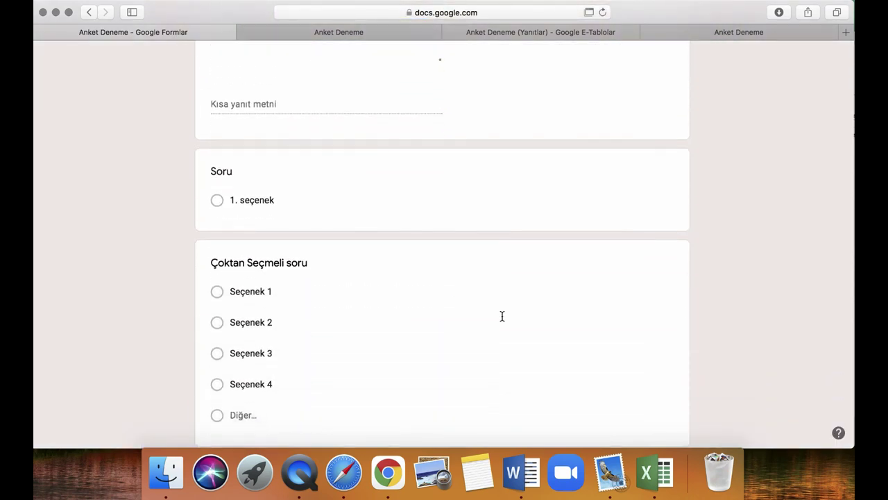
pyautogui.scroll(2, 502, 316)
pyautogui.scroll(15, 502, 316)
pyautogui.scroll(2, 501, 316)
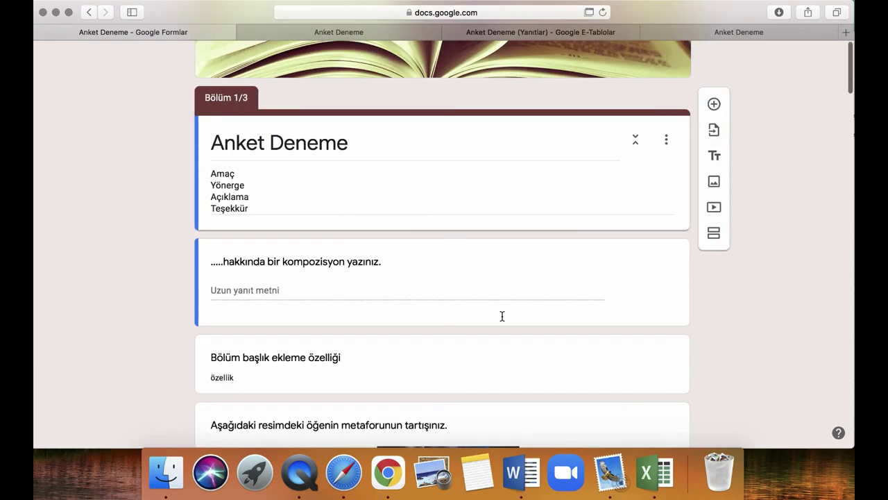
pyautogui.scroll(5, 502, 316)
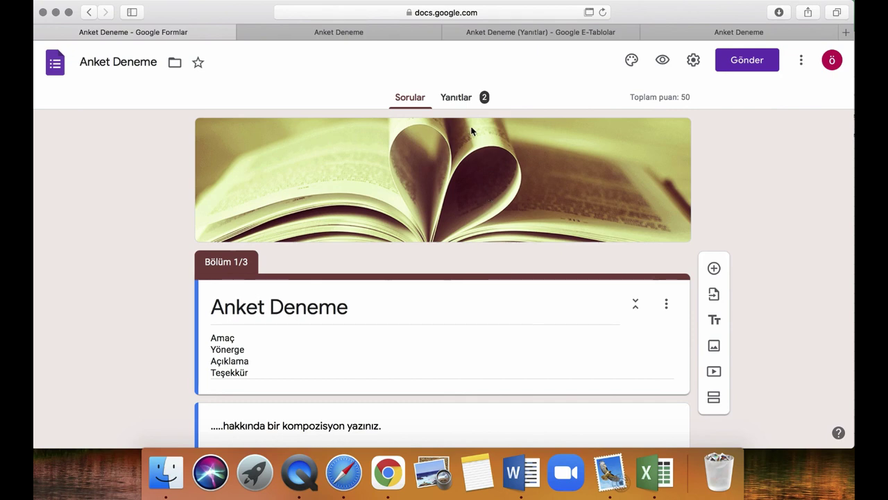
# - Check the Yanıtlar summary, then return to the Google Forms home screen
pyautogui.click(460, 101)
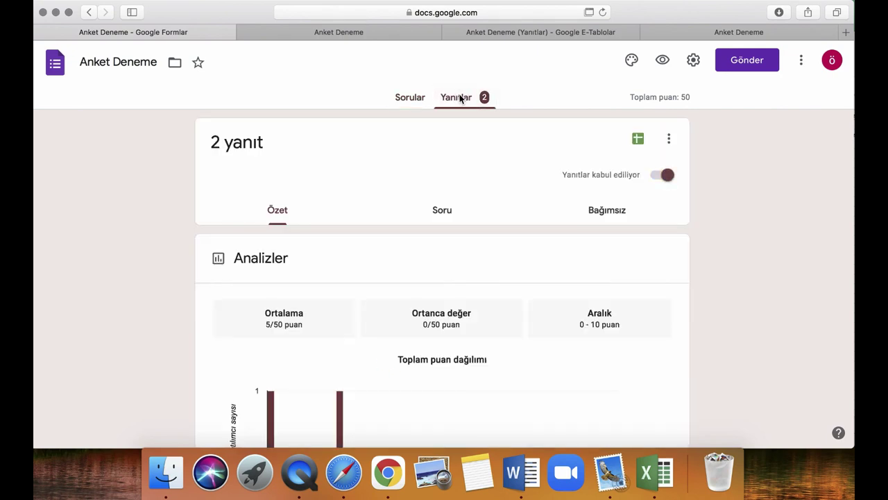
pyautogui.click(52, 73)
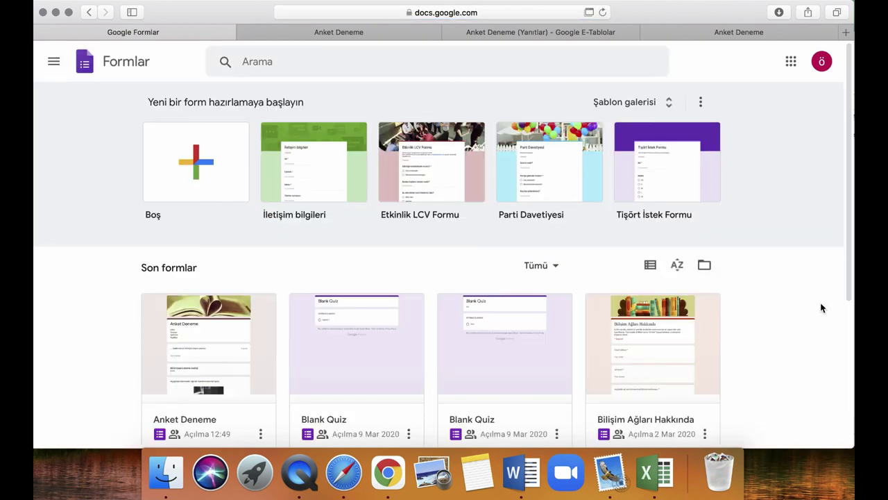
# - Create a new untitled form from the Boş template and go back to the Forms home screen
pyautogui.click(199, 167)
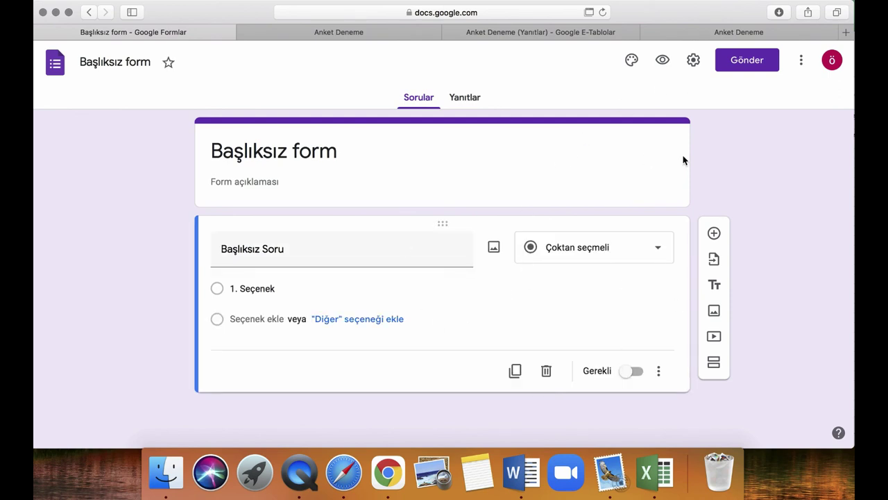
pyautogui.click(56, 63)
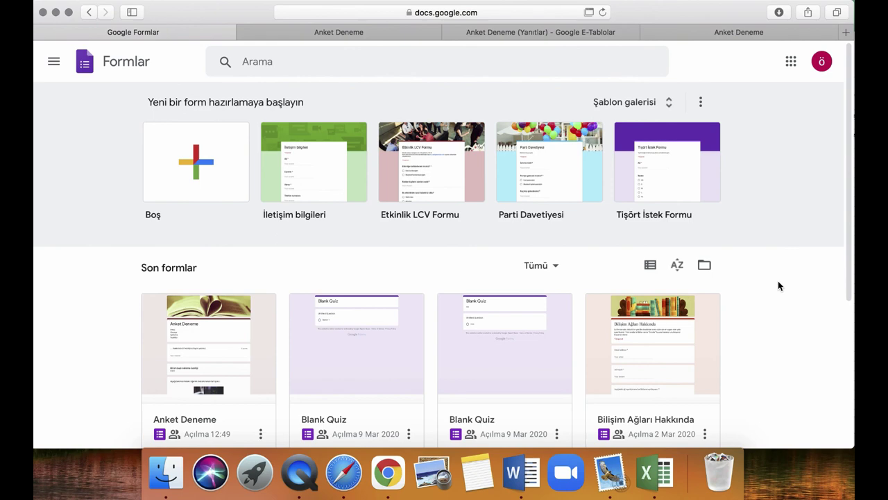
pyautogui.scroll(-3, 778, 281)
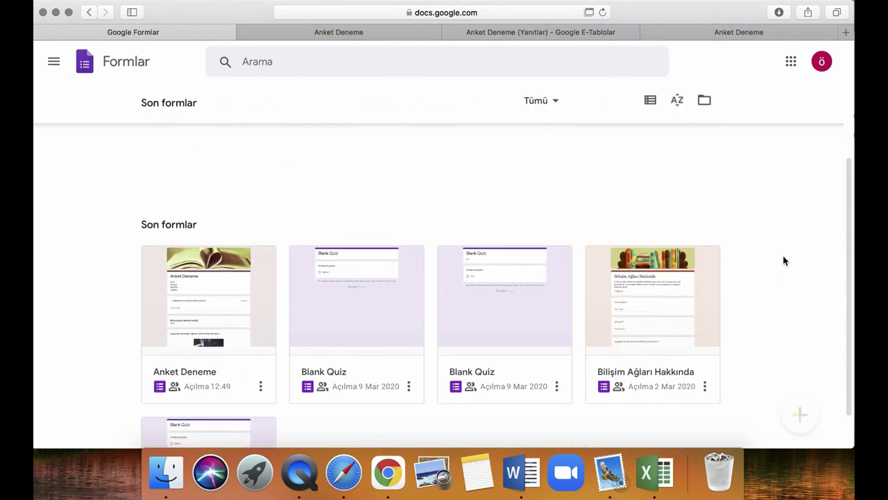
pyautogui.scroll(3, 781, 271)
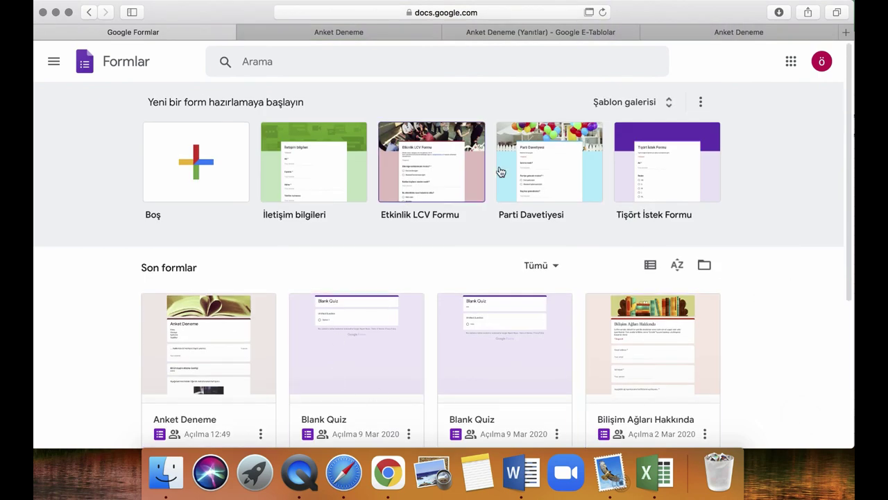